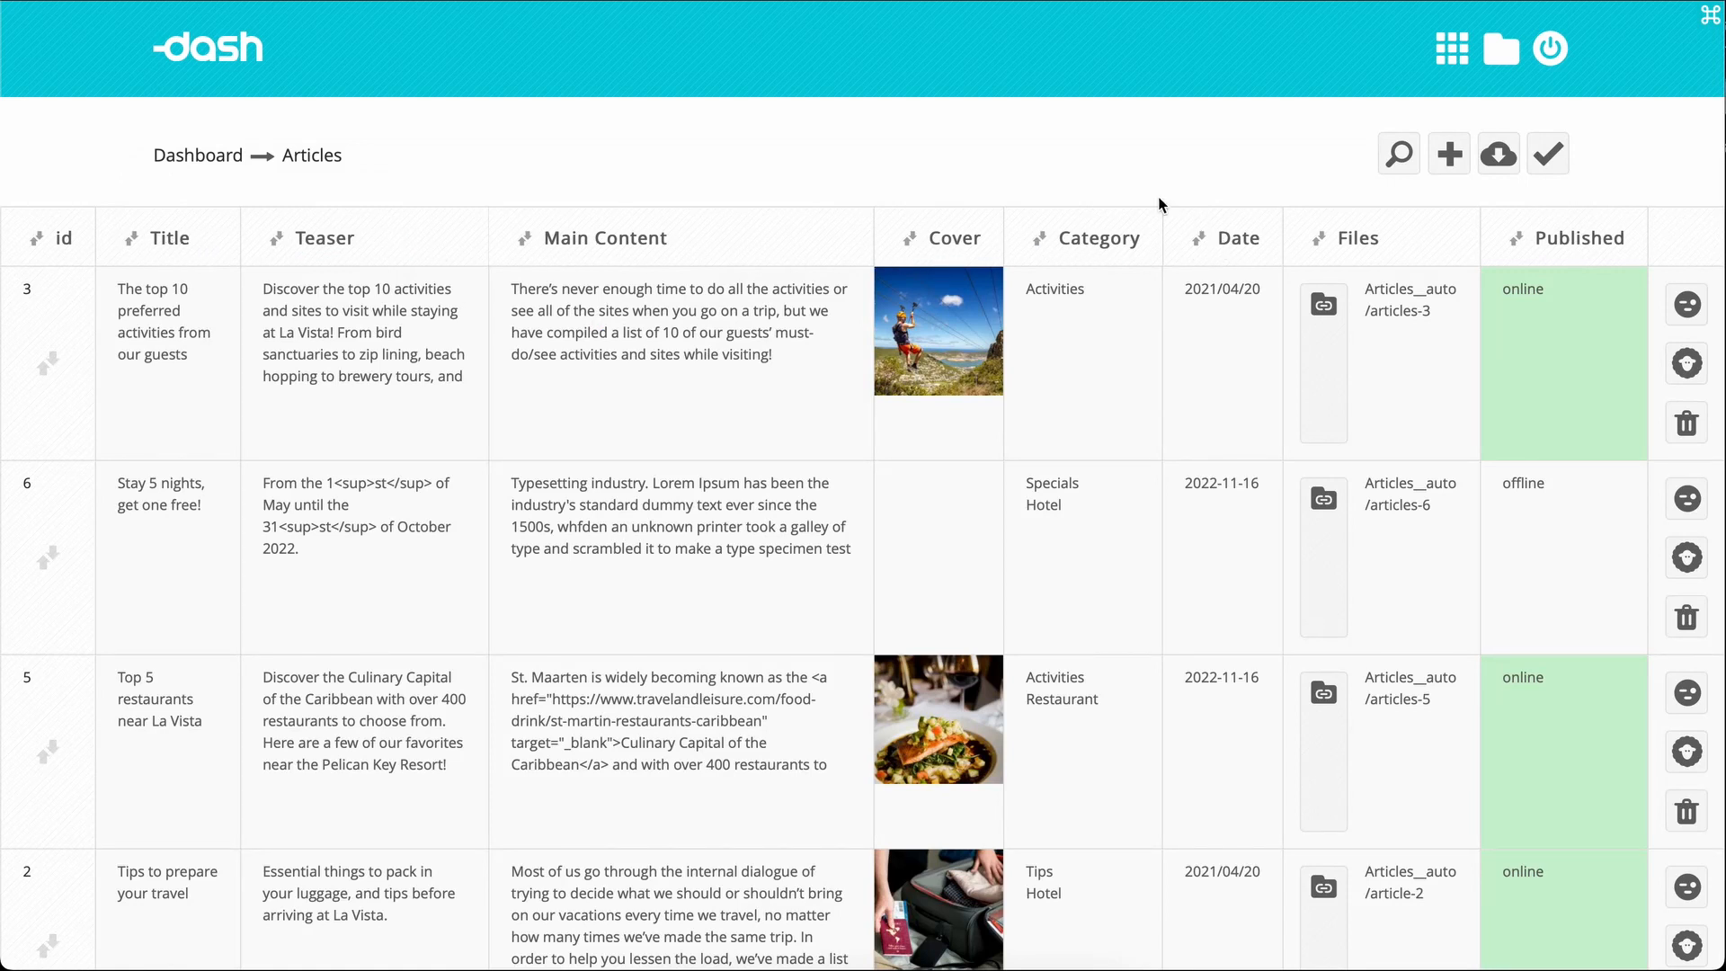
# Step: Look through the rows of the Articles table and return to the dashboard
pyautogui.scroll(-10, 1111, 179)
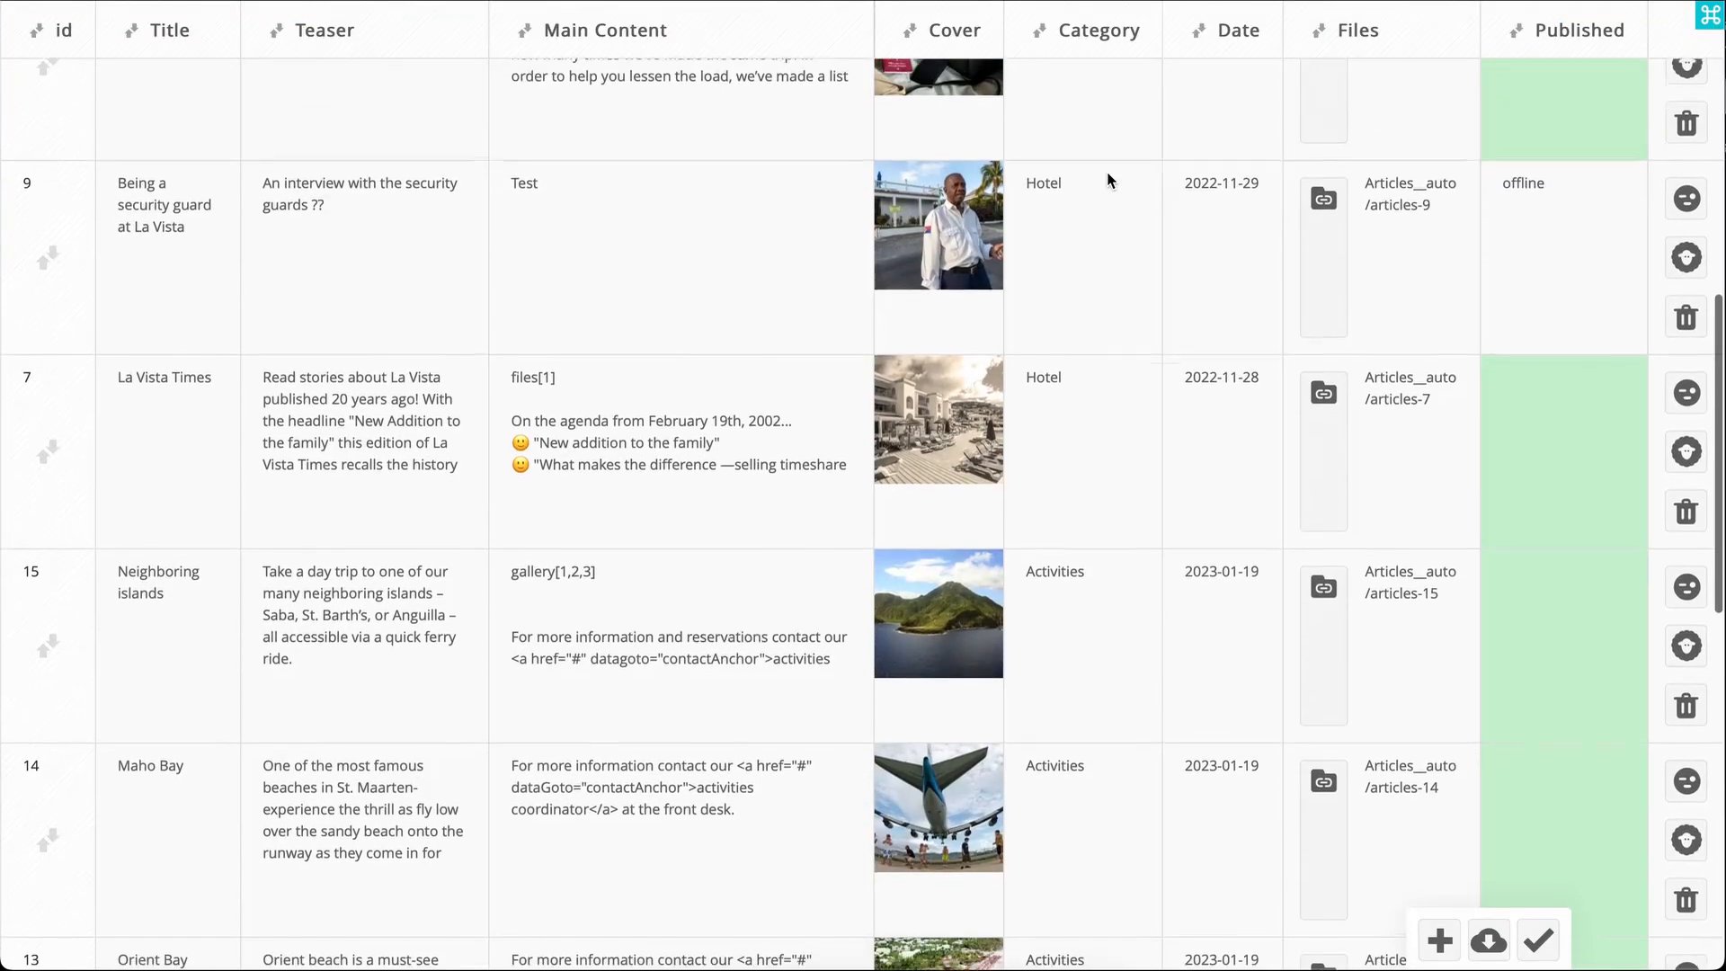
pyautogui.scroll(10, 1111, 180)
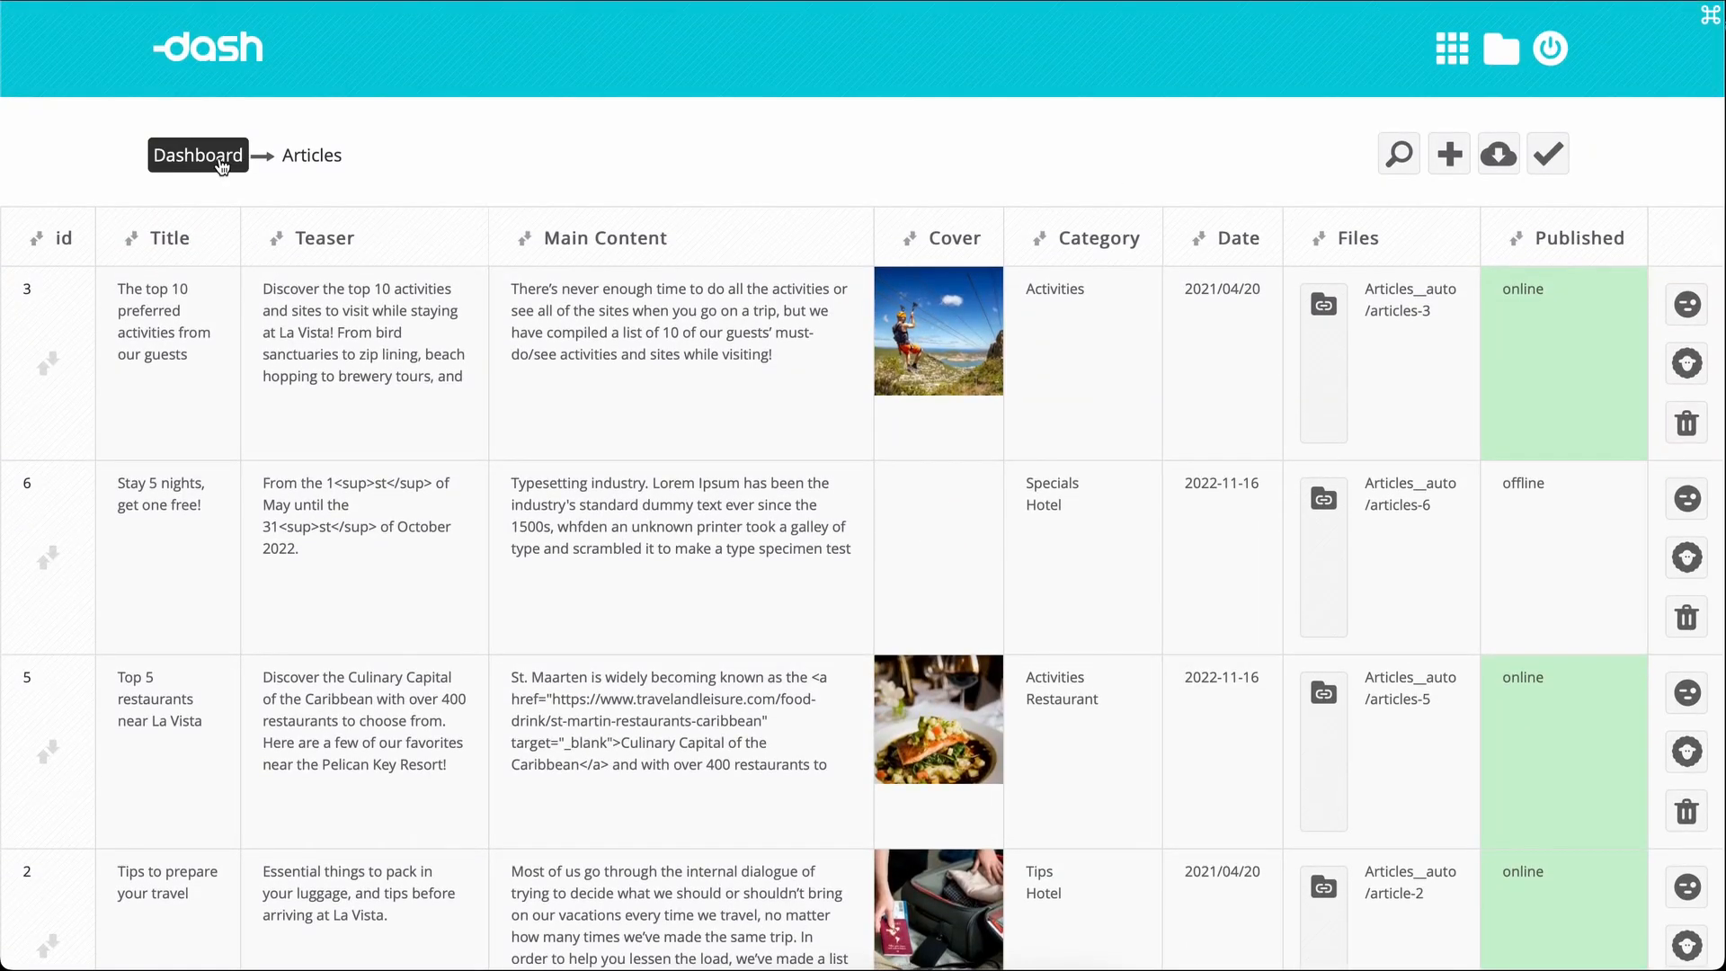
pyautogui.click(216, 160)
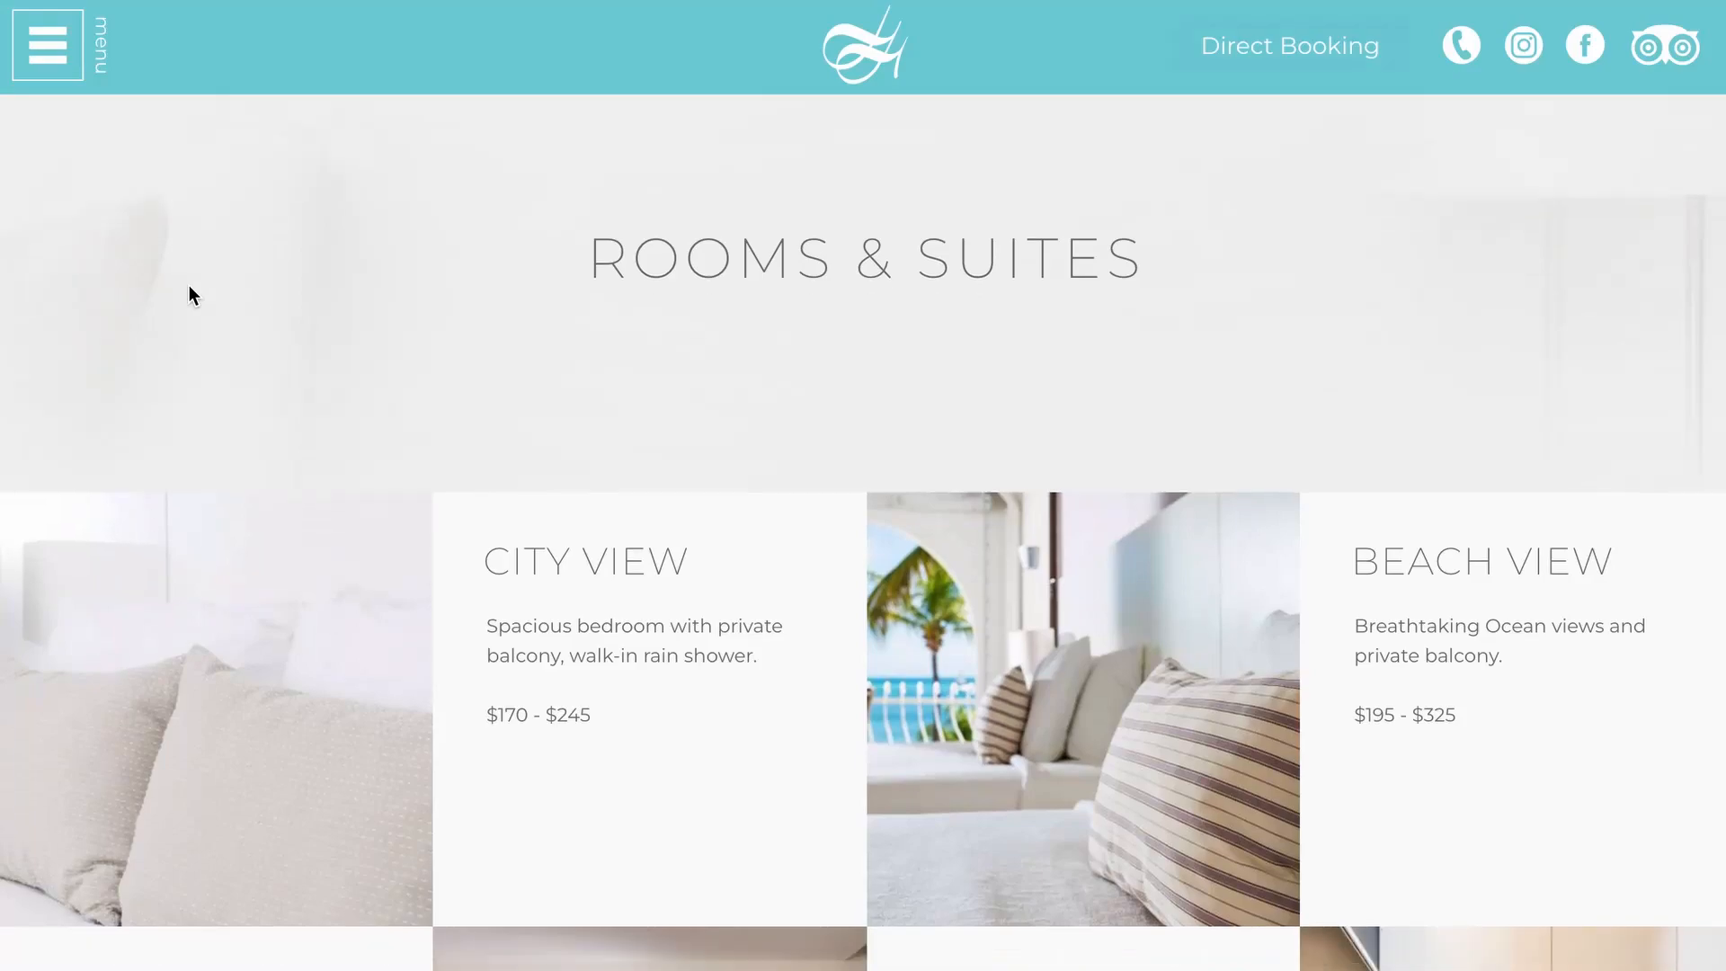
pyautogui.scroll(-3, 189, 284)
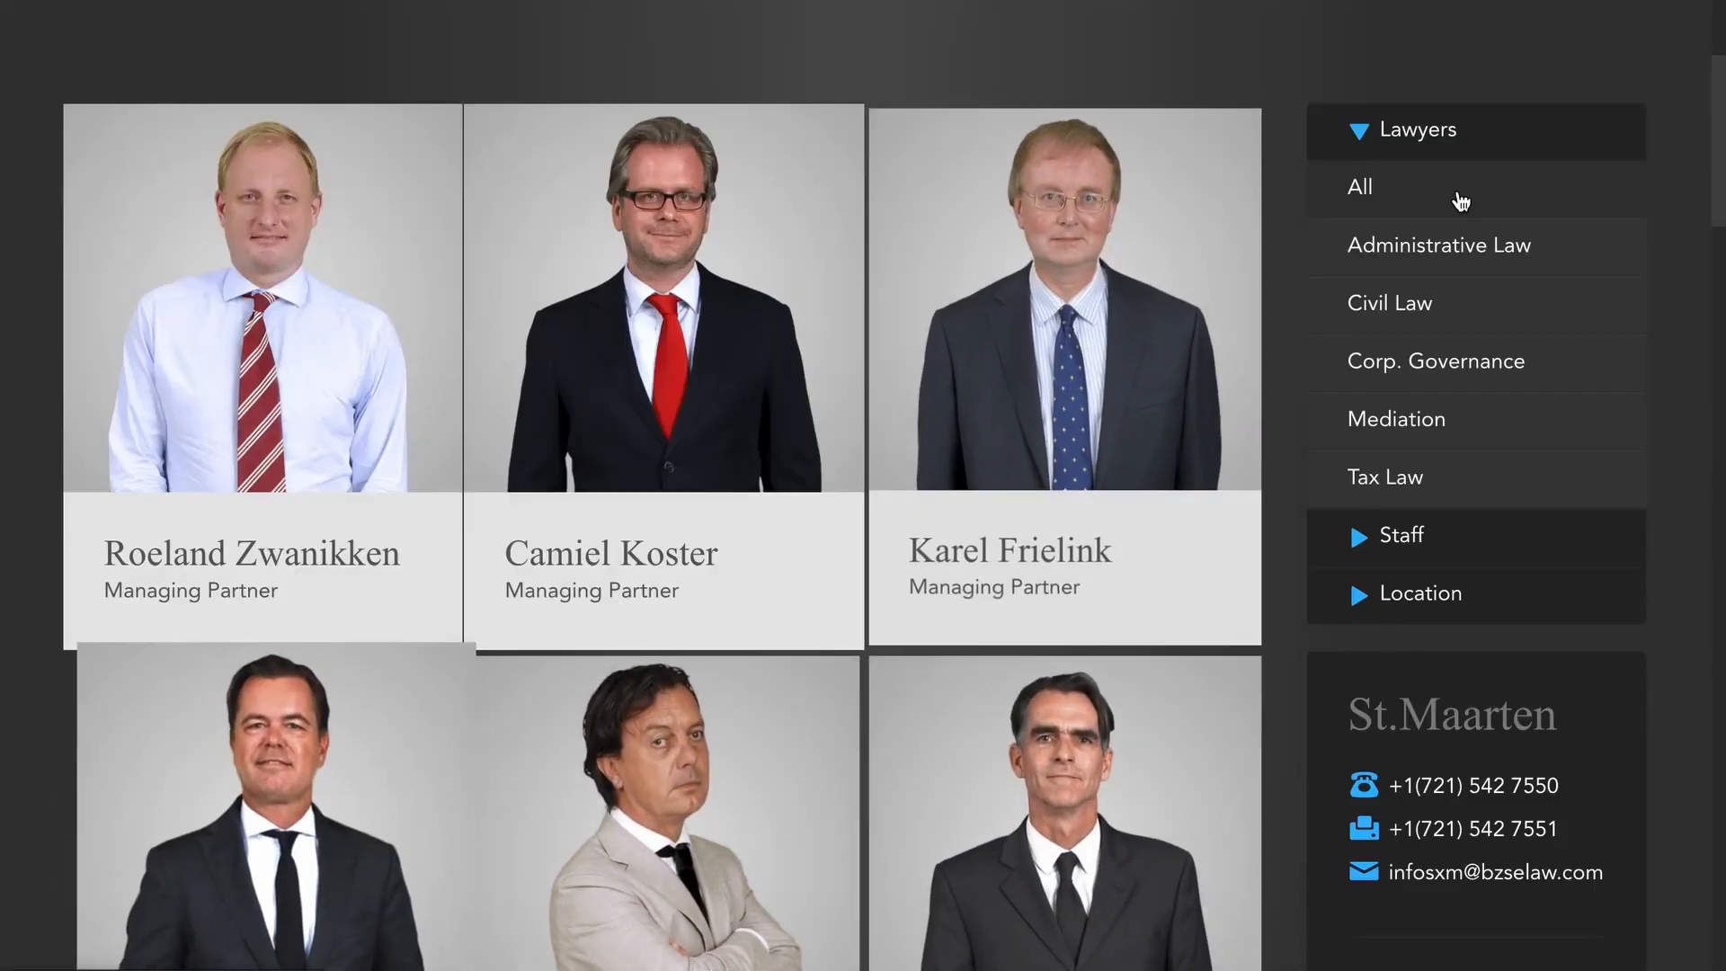
pyautogui.click(1082, 474)
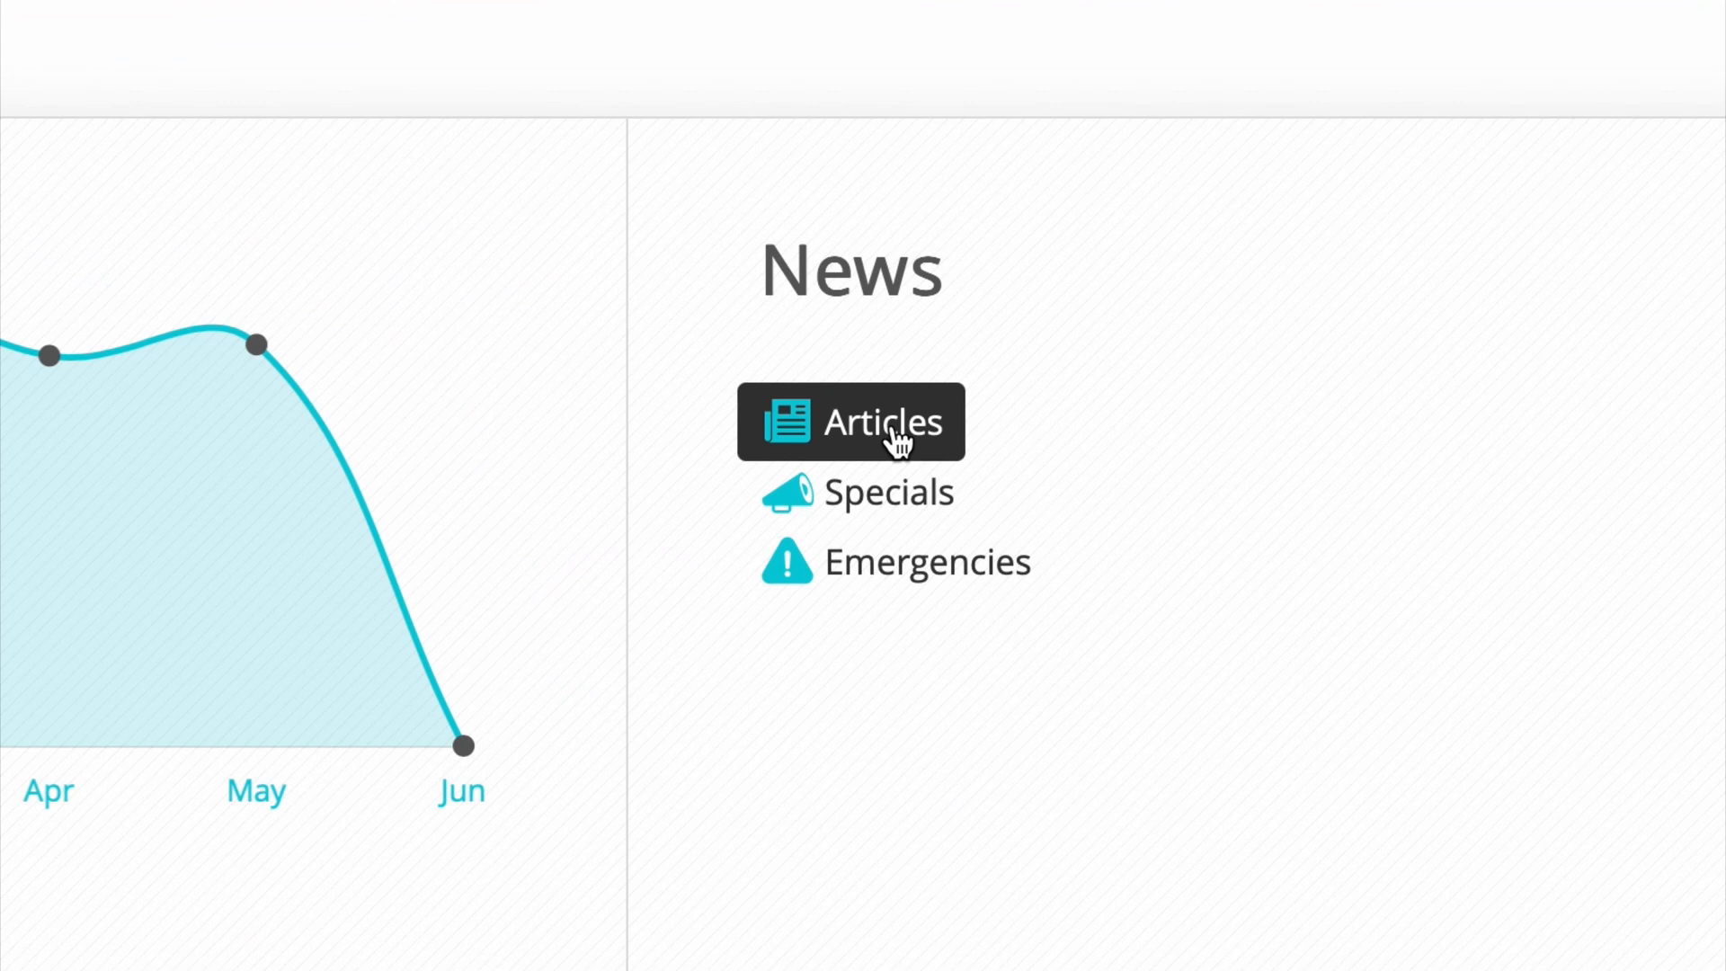
# Step: Open the Articles table in the News section and browse its rows
pyautogui.click(896, 441)
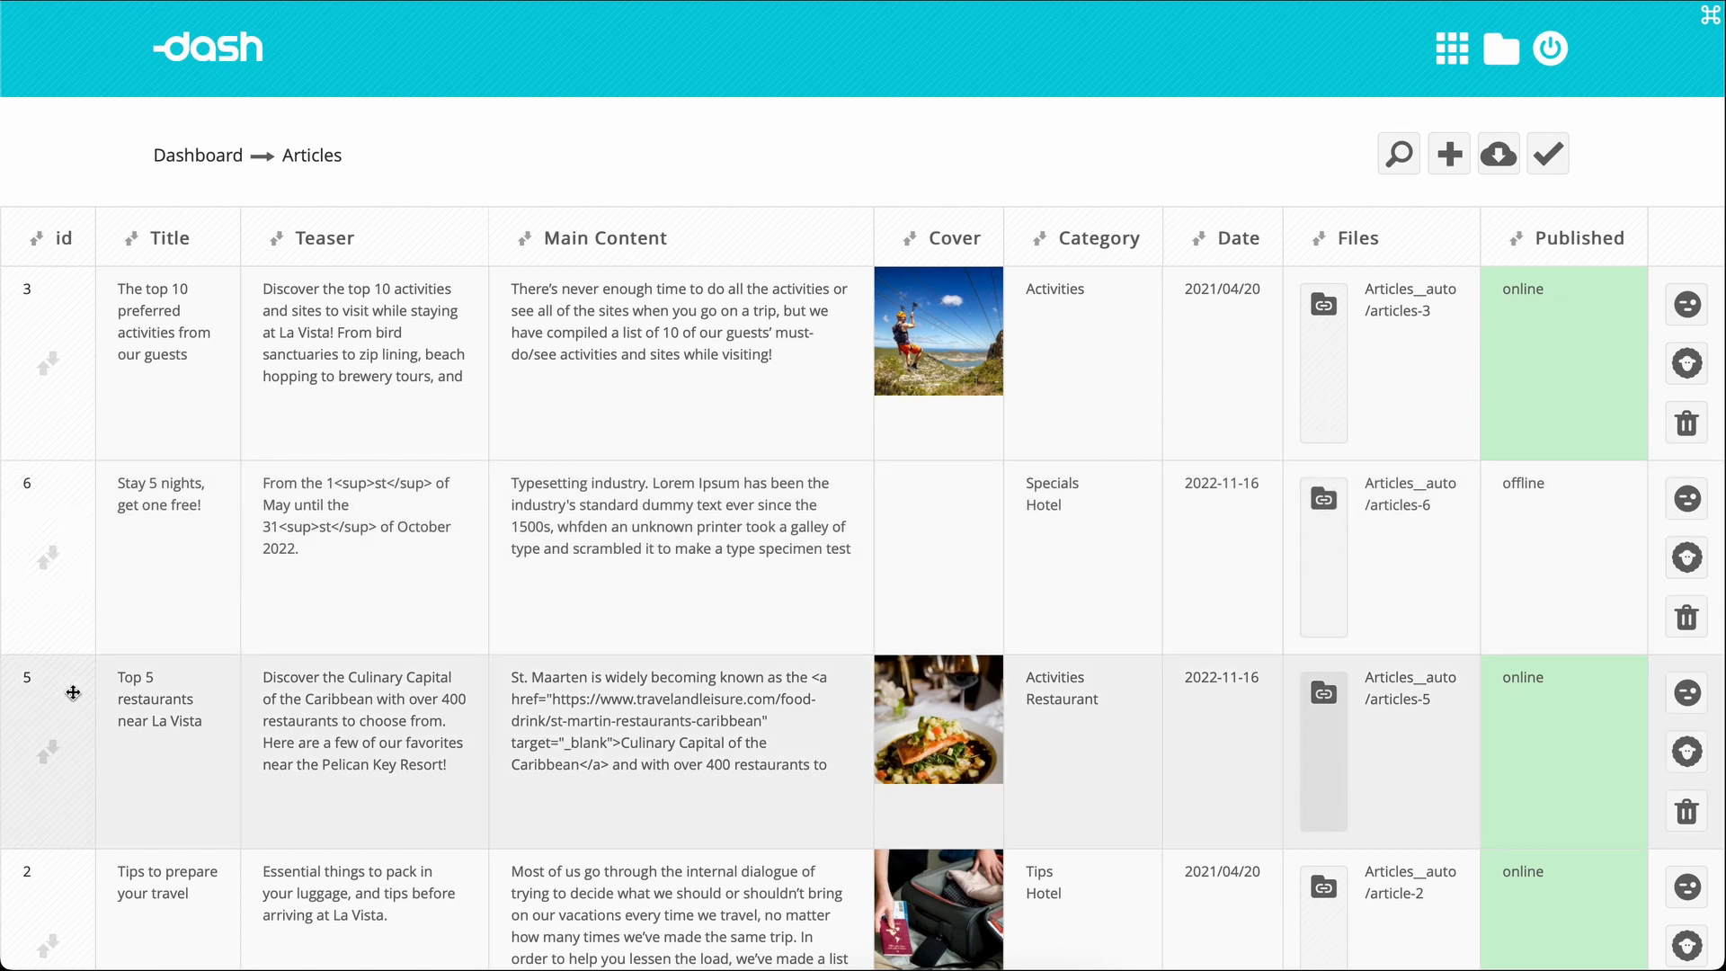
pyautogui.scroll(-5, 708, 417)
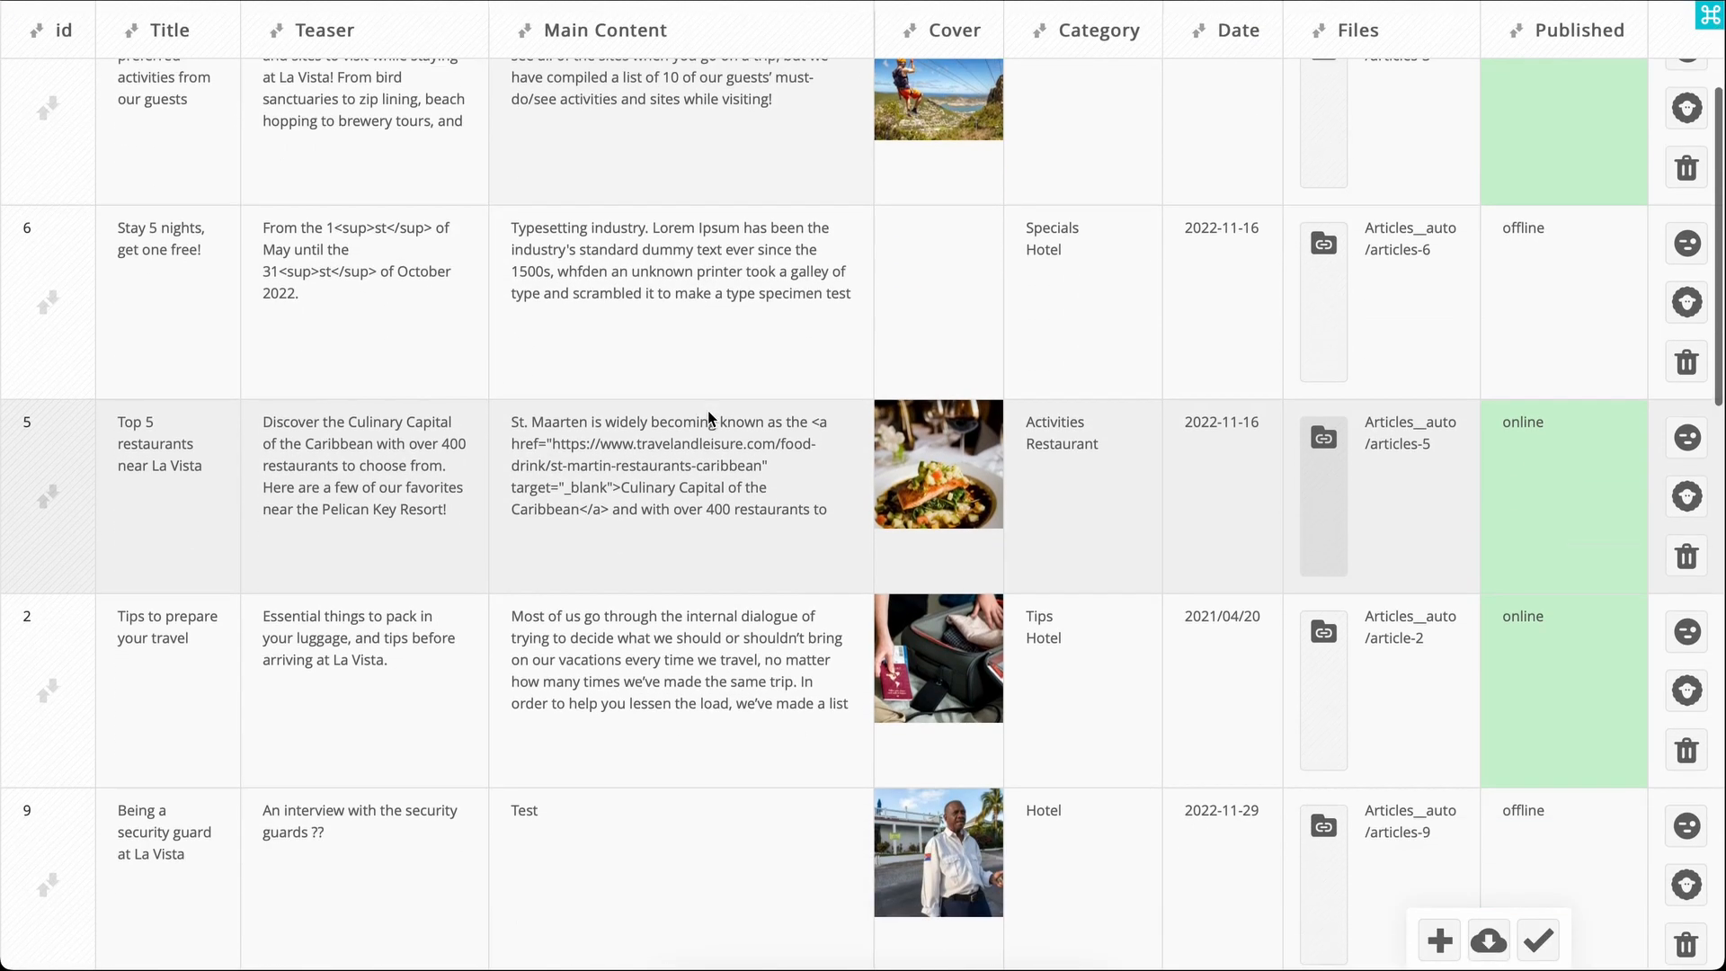
pyautogui.scroll(2, 708, 417)
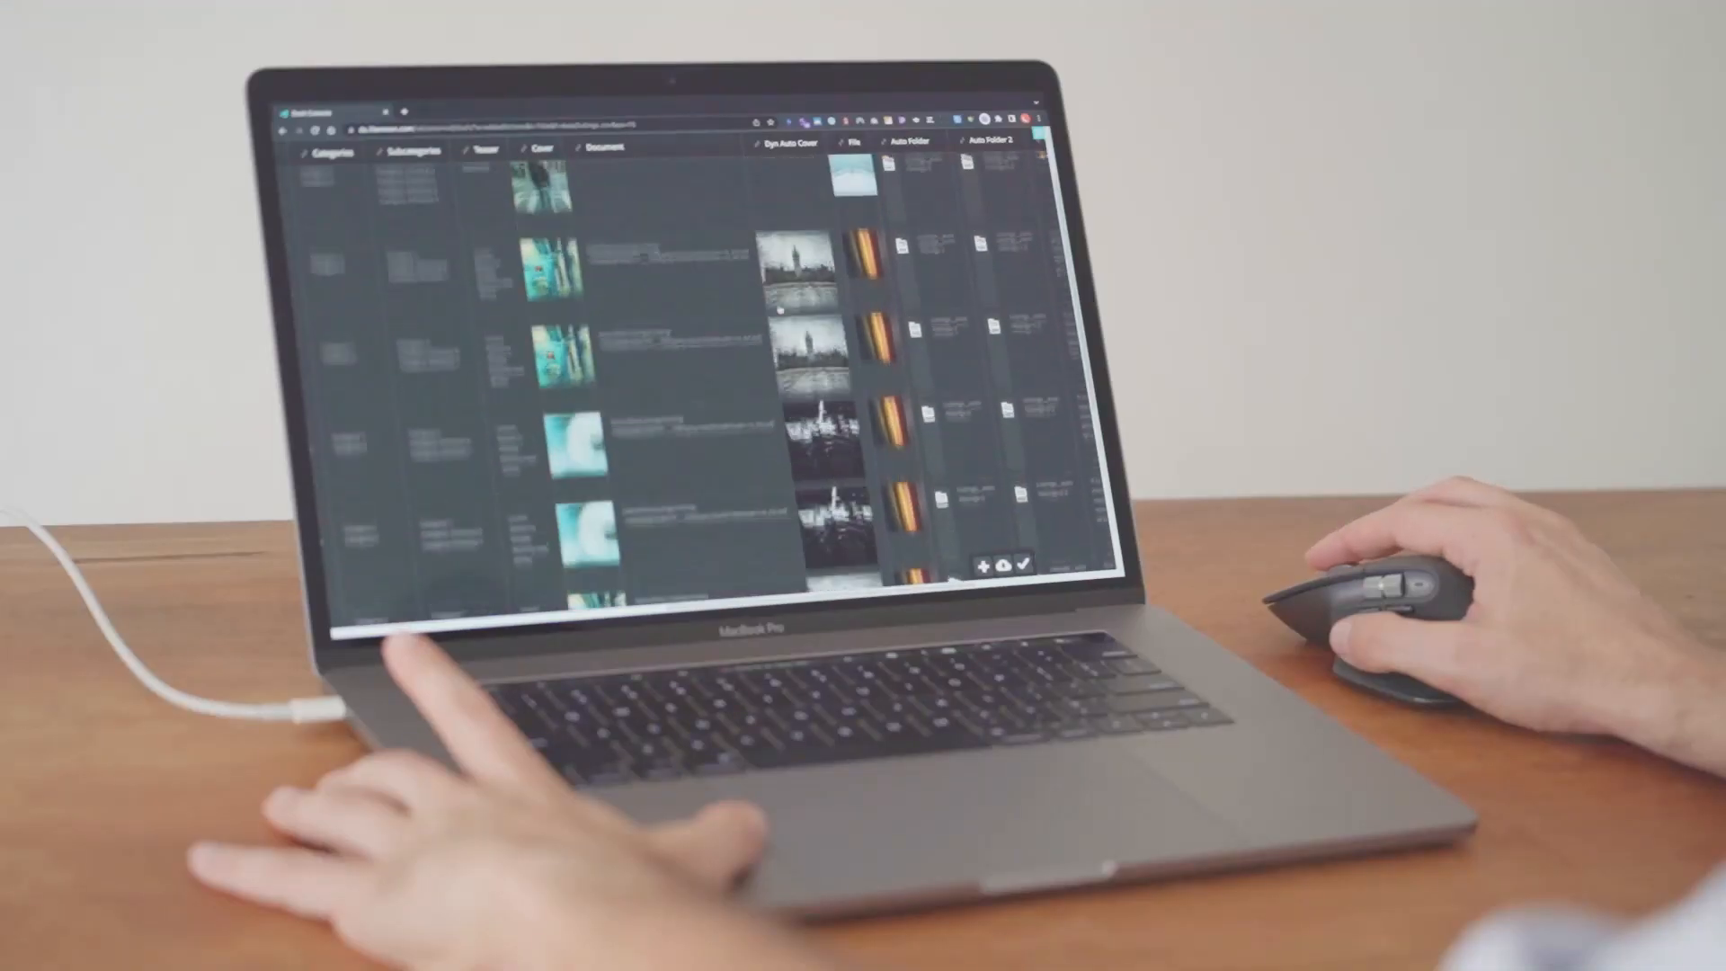
pyautogui.scroll(10, 780, 310)
pyautogui.hscroll(6, 780, 311)
pyautogui.hscroll(-6, 780, 310)
pyautogui.hscroll(6, 779, 310)
pyautogui.hscroll(-5, 778, 311)
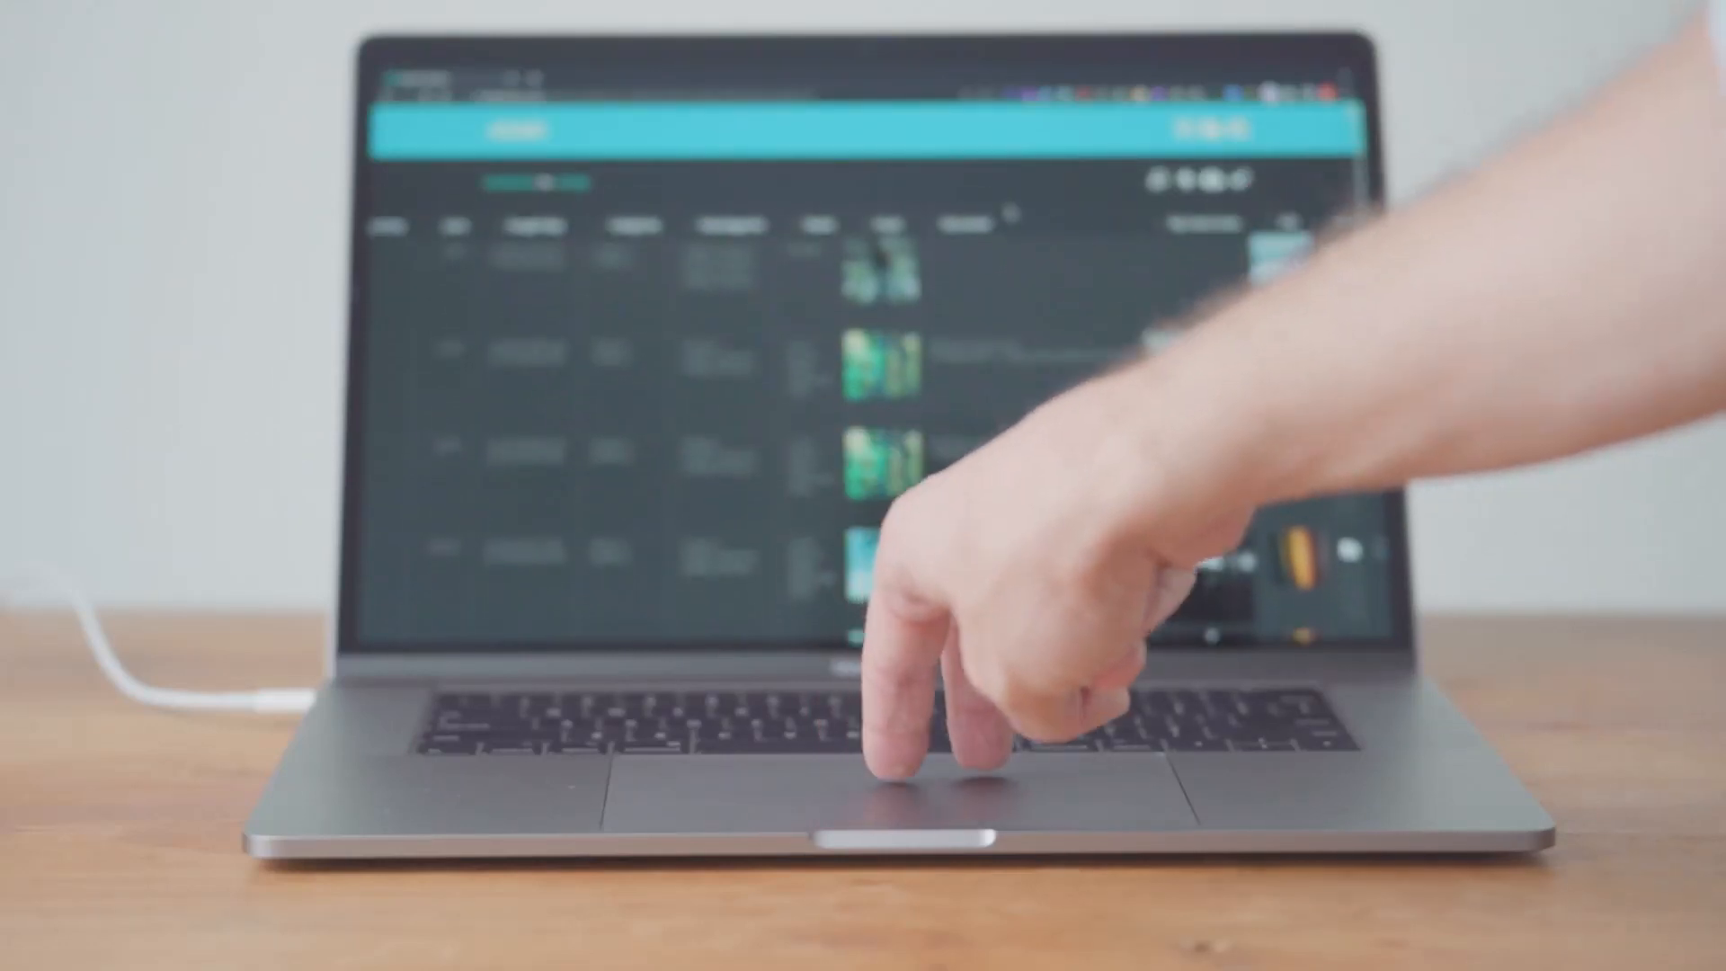
pyautogui.scroll(-3, 1010, 213)
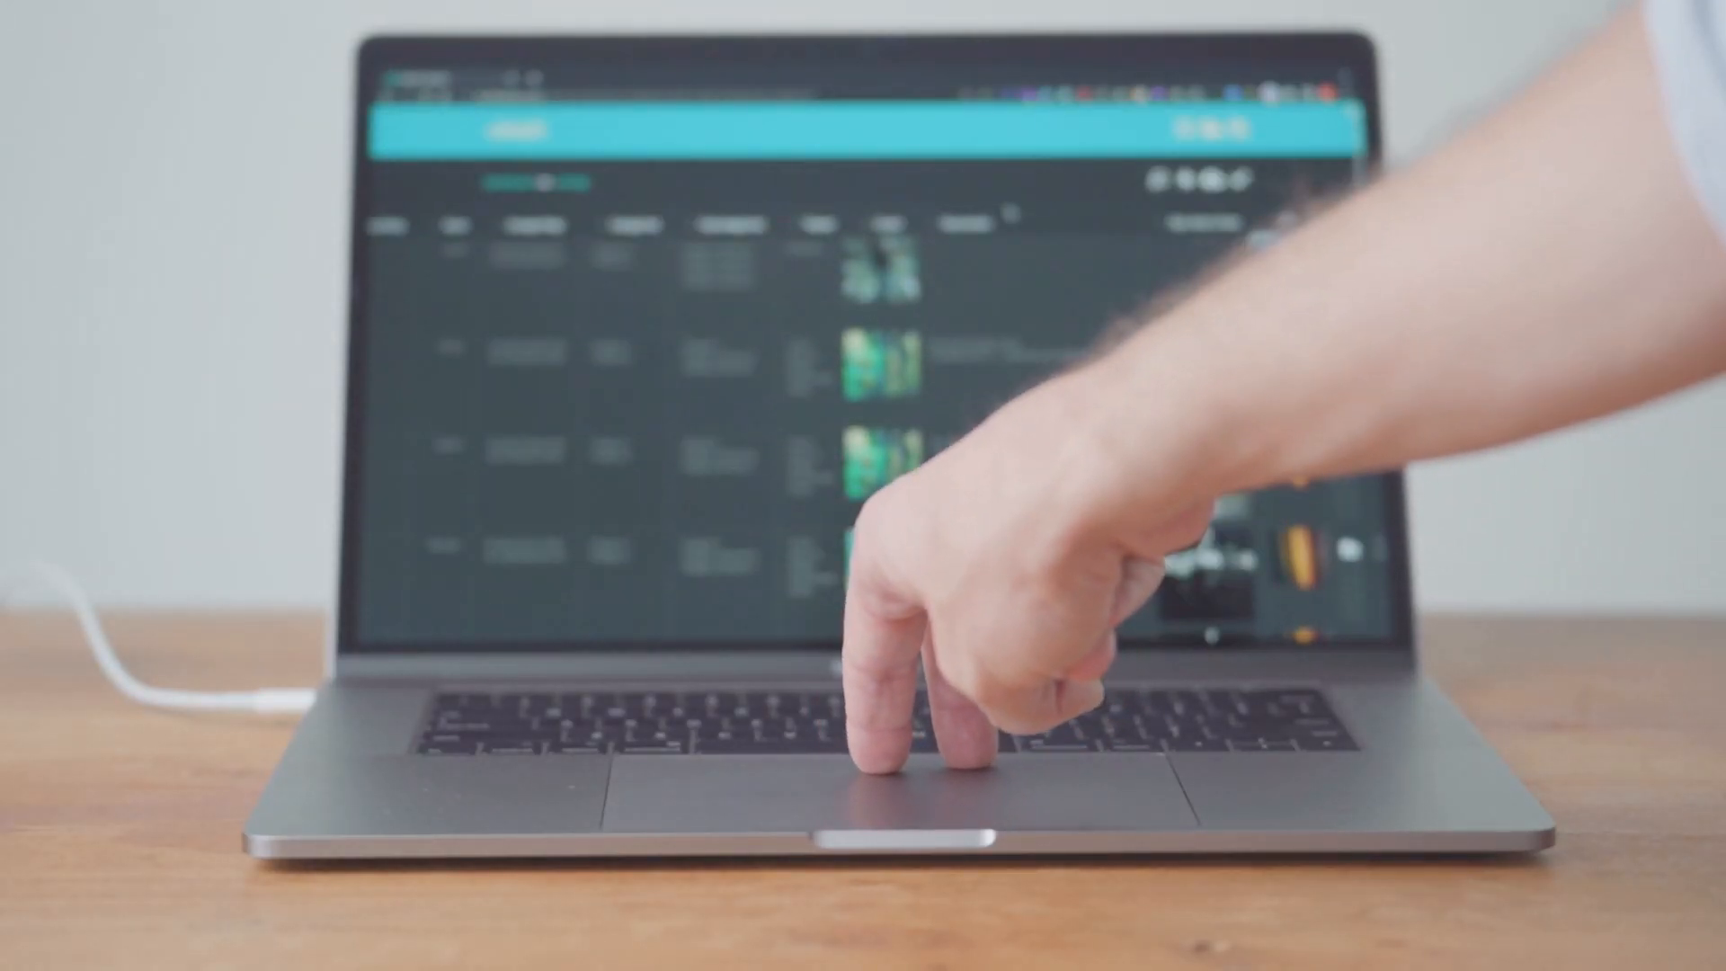
pyautogui.hscroll(-4, 1010, 213)
pyautogui.hscroll(6, 1010, 213)
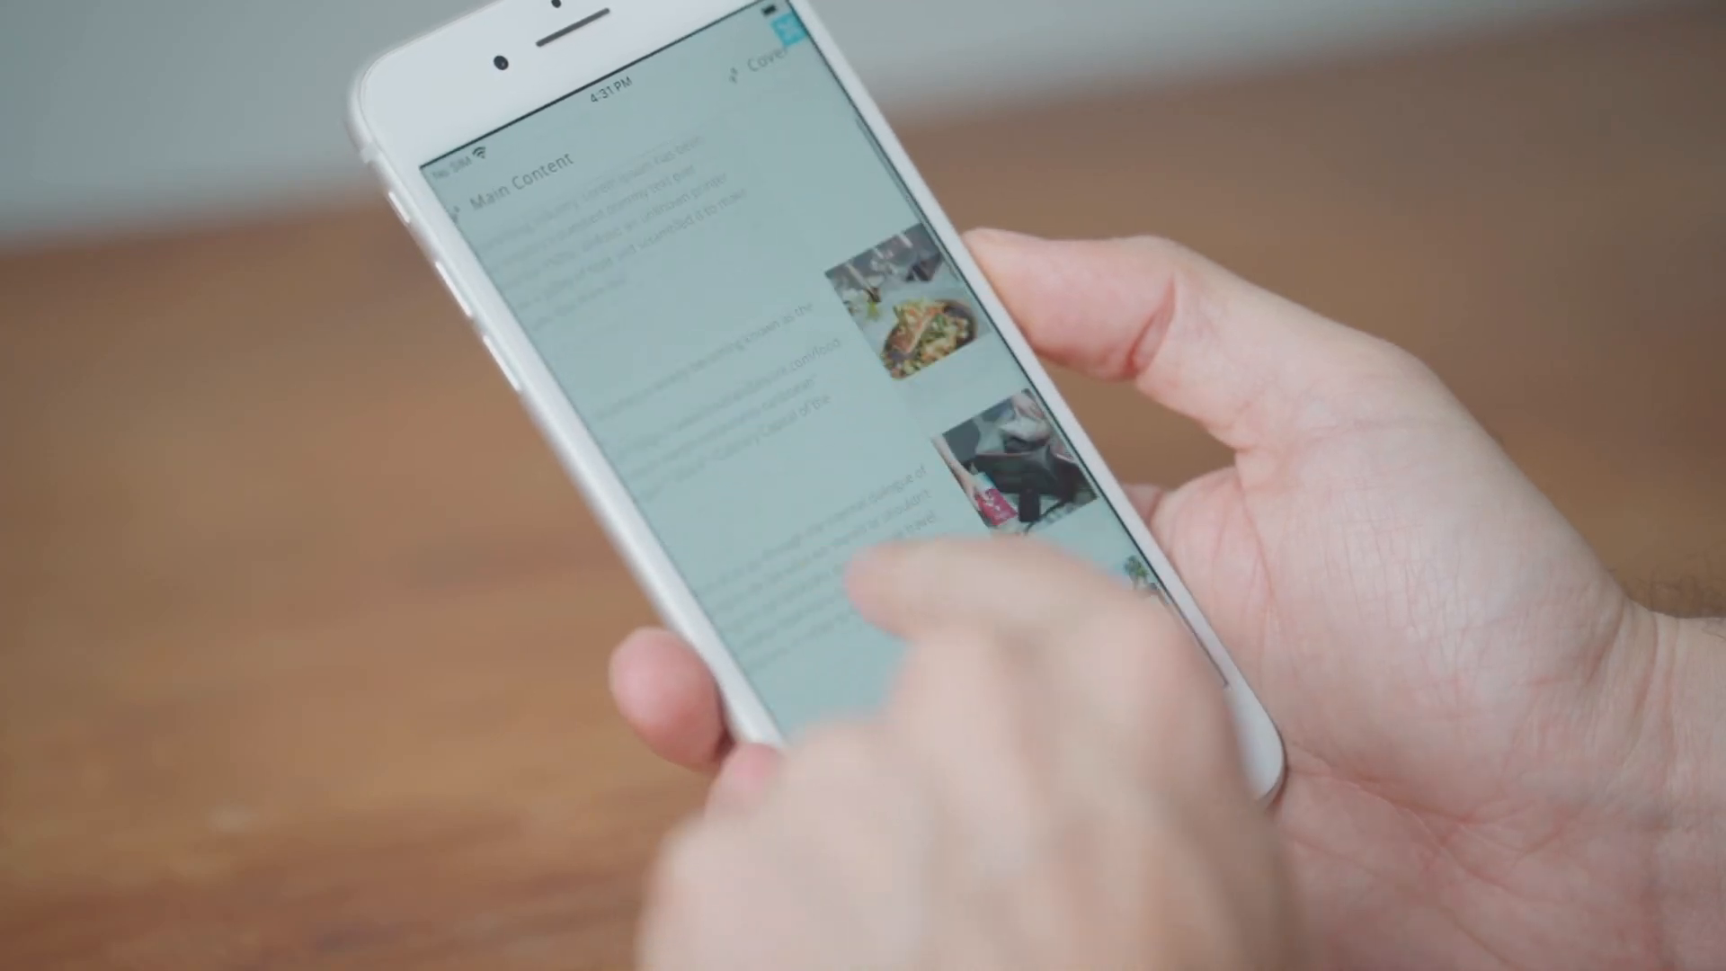
pyautogui.scroll(10, 791, 458)
pyautogui.scroll(-2, 800, 477)
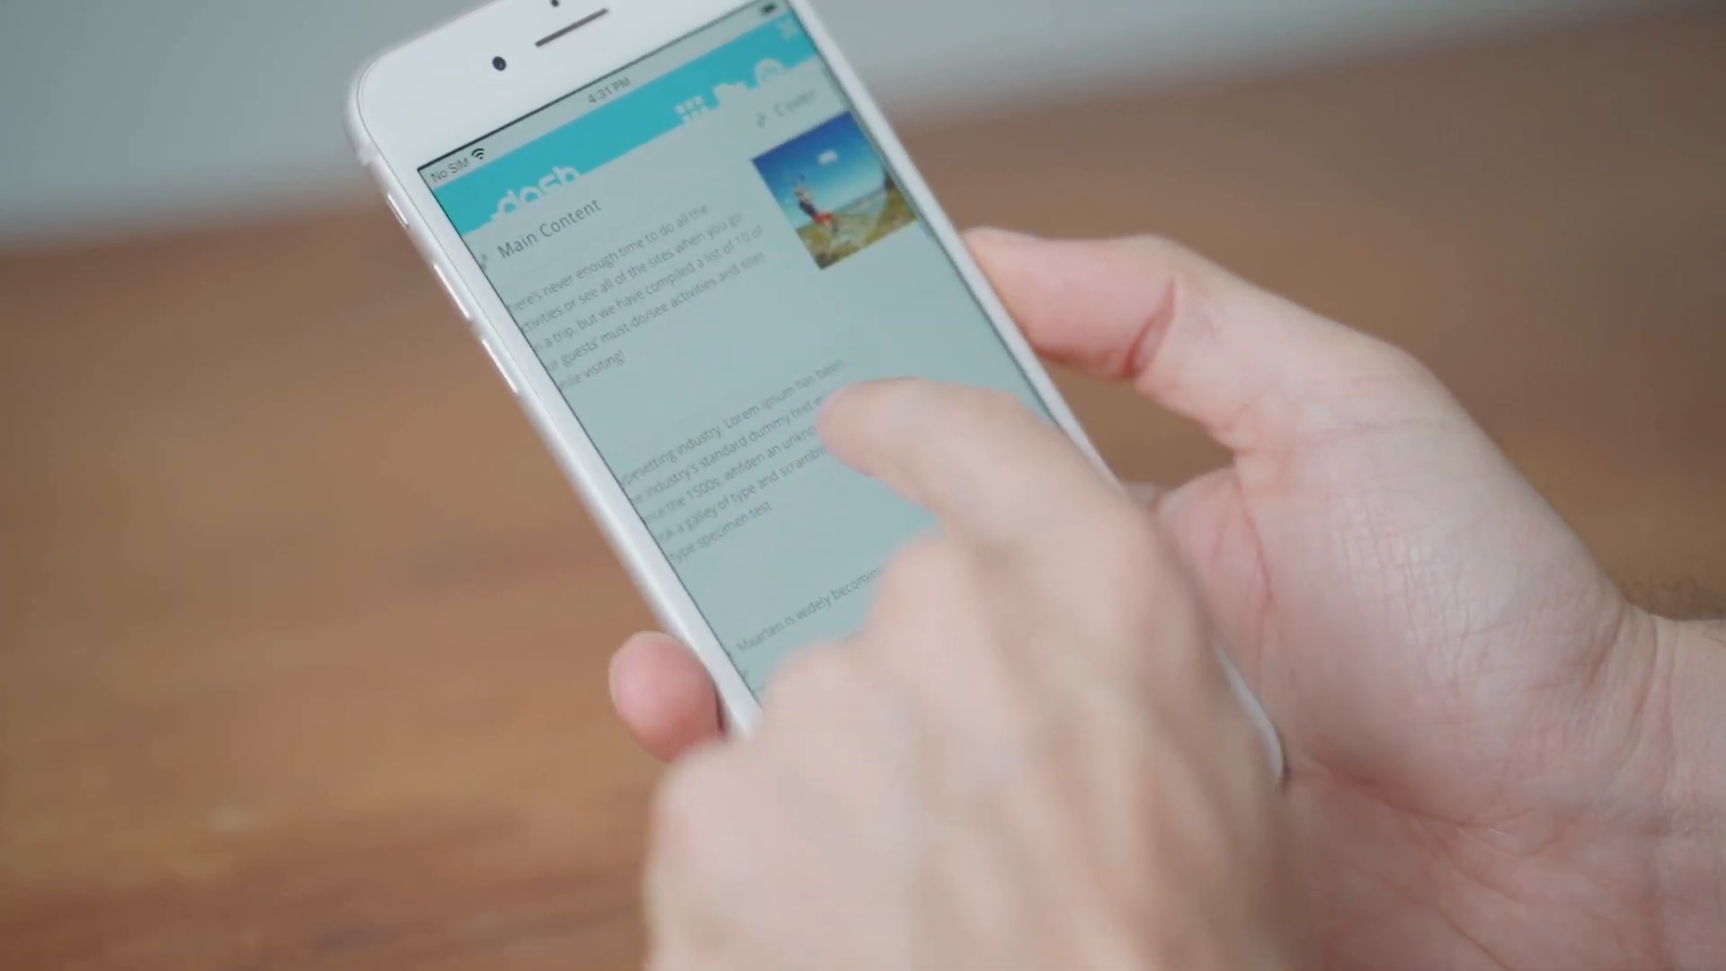
pyautogui.hscroll(6, 845, 413)
pyautogui.hscroll(5, 773, 467)
pyautogui.hscroll(-6, 809, 431)
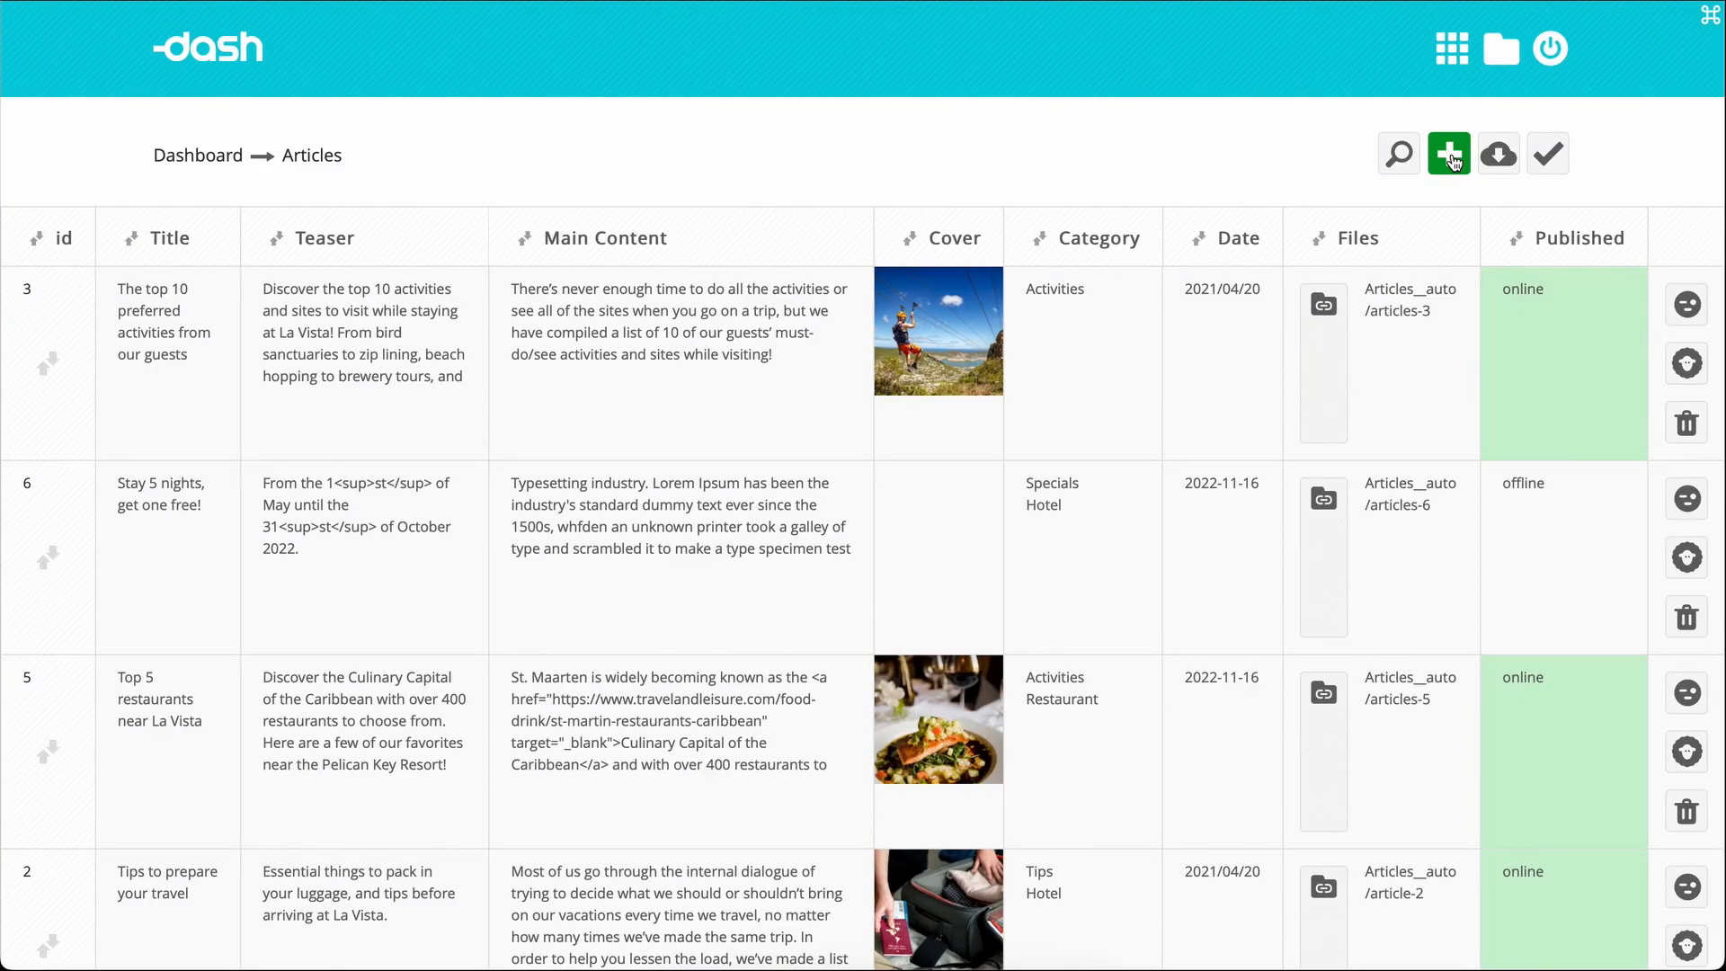
# Step: Add a new article row to the Articles table, title it "My title" and save it
pyautogui.click(1450, 156)
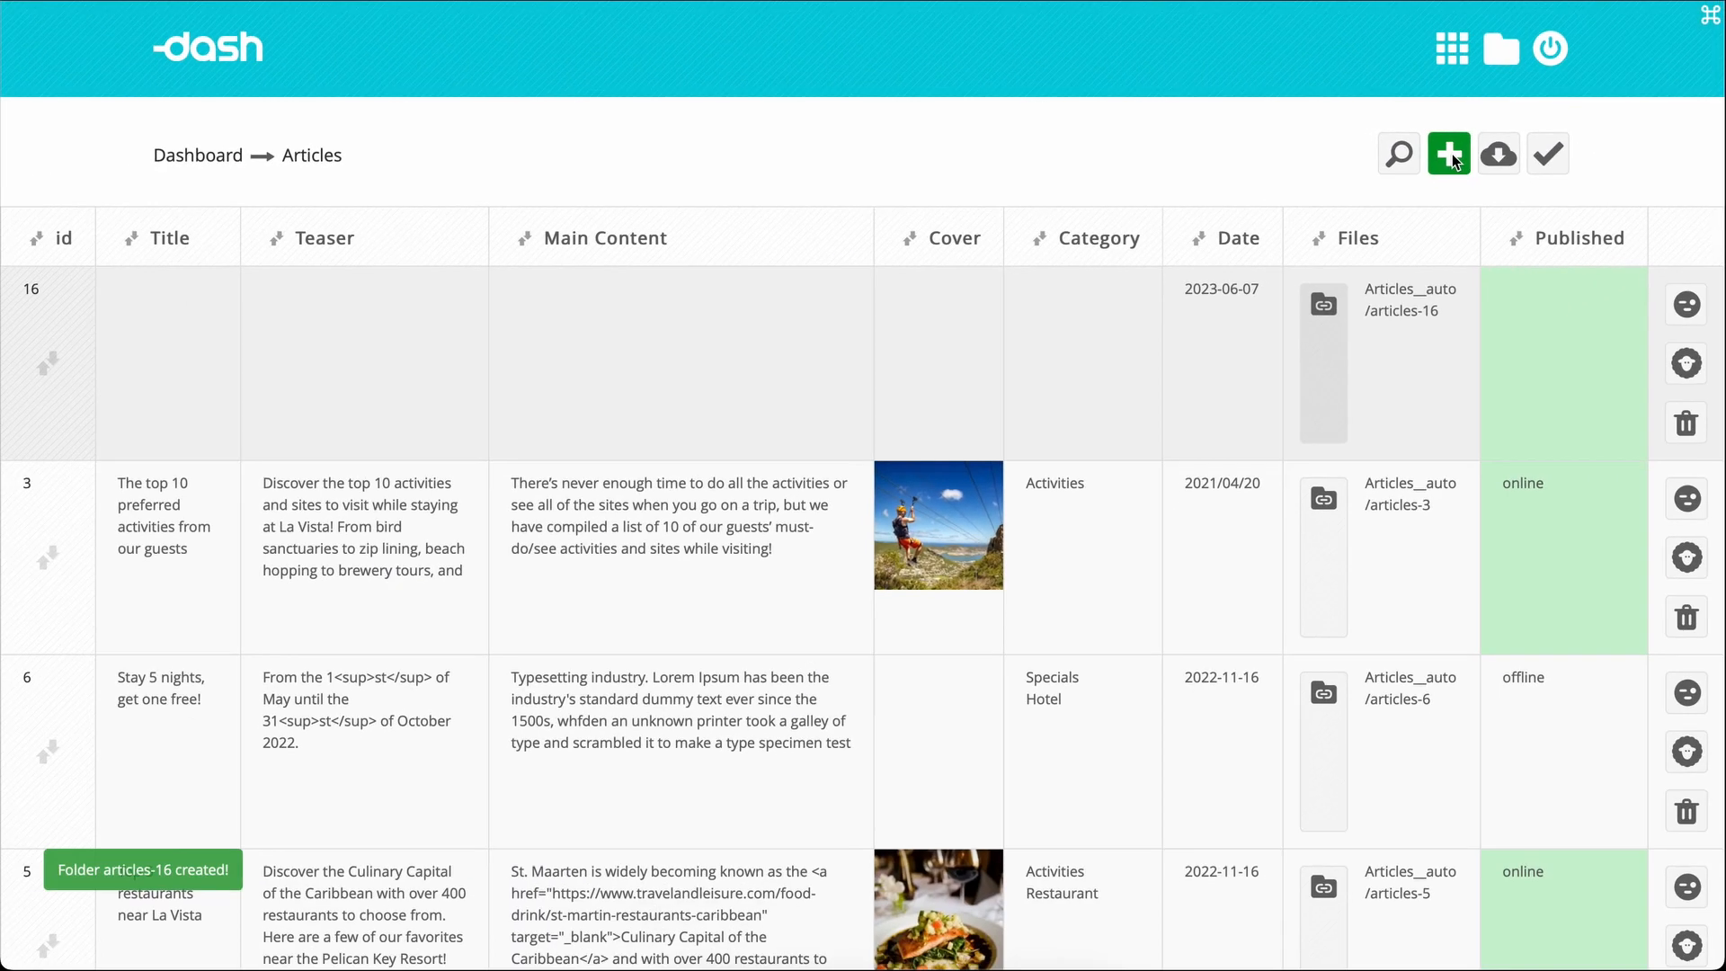
pyautogui.click(175, 324)
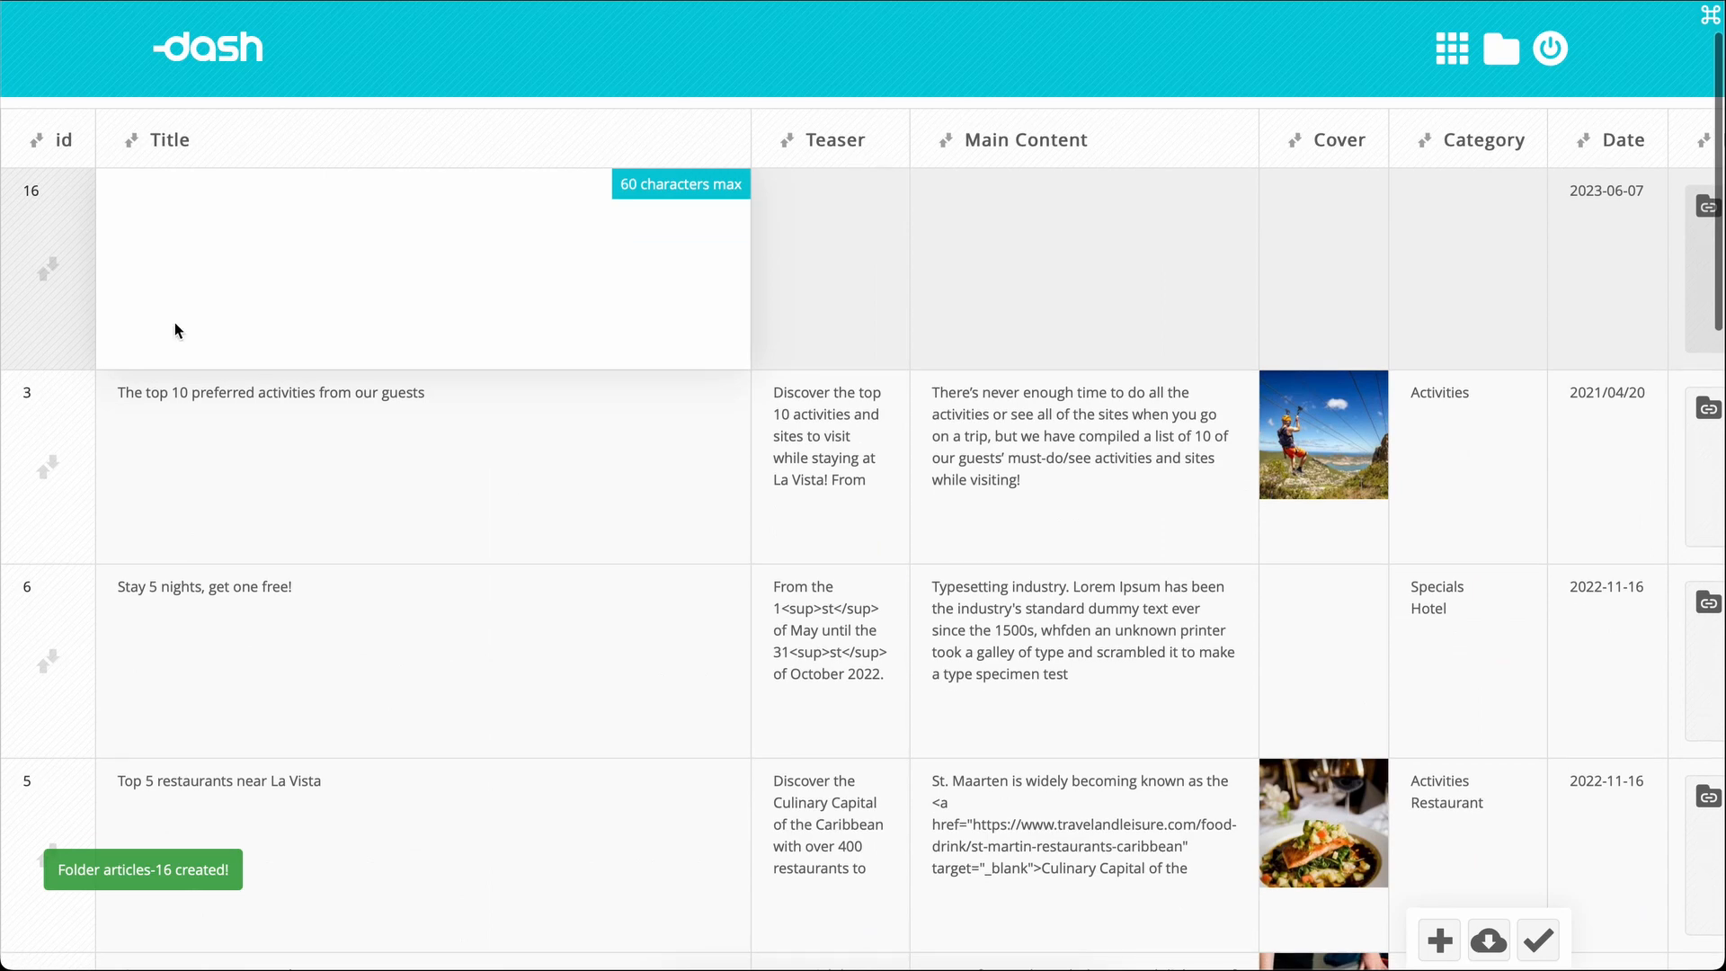
pyautogui.write('My ti')
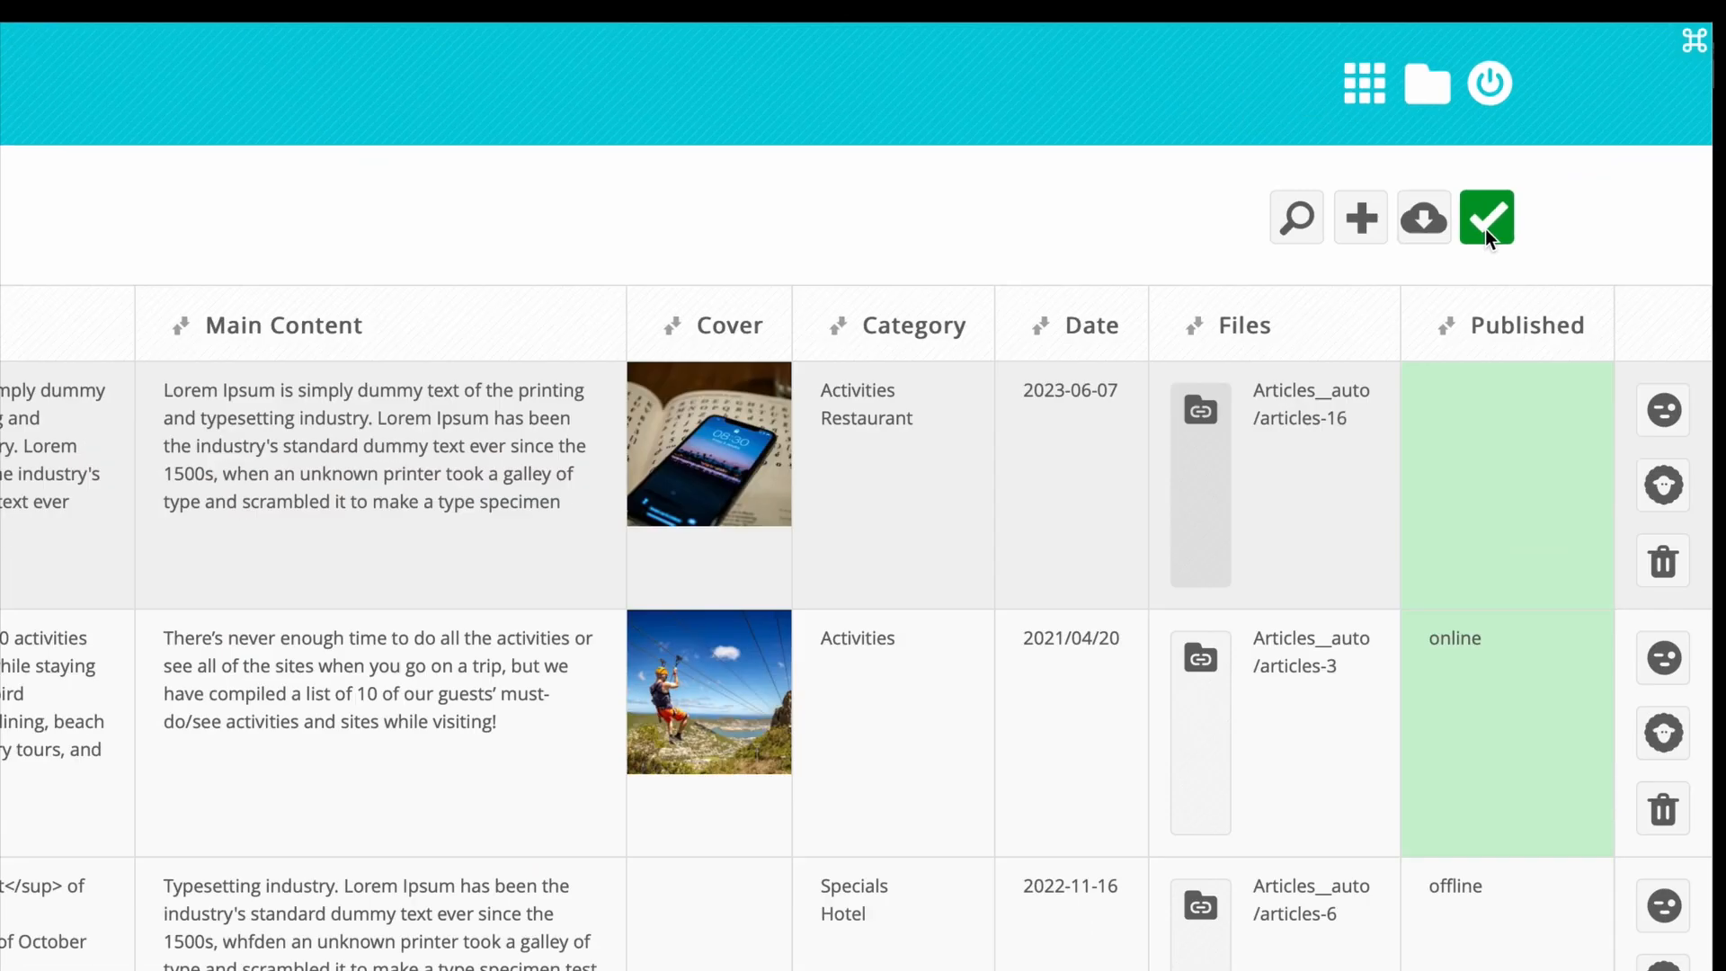
pyautogui.click(1375, 387)
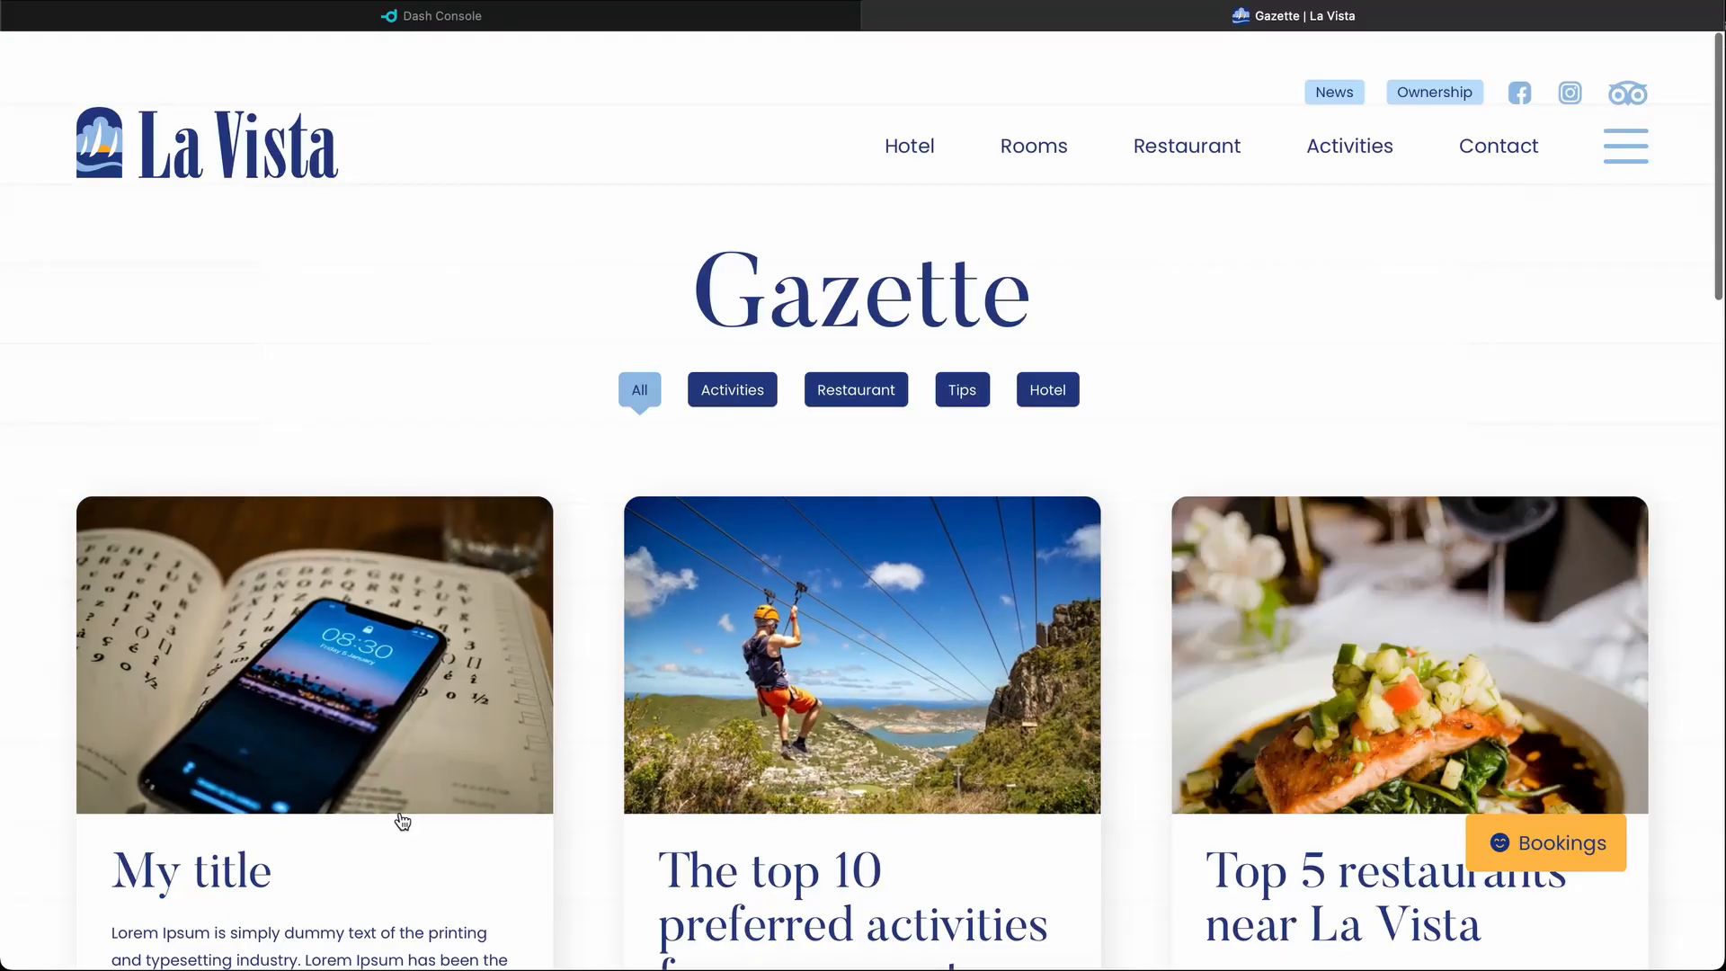
# Step: Open the "My title" article from the La Vista Gazette page and look through its content
pyautogui.scroll(-5, 396, 817)
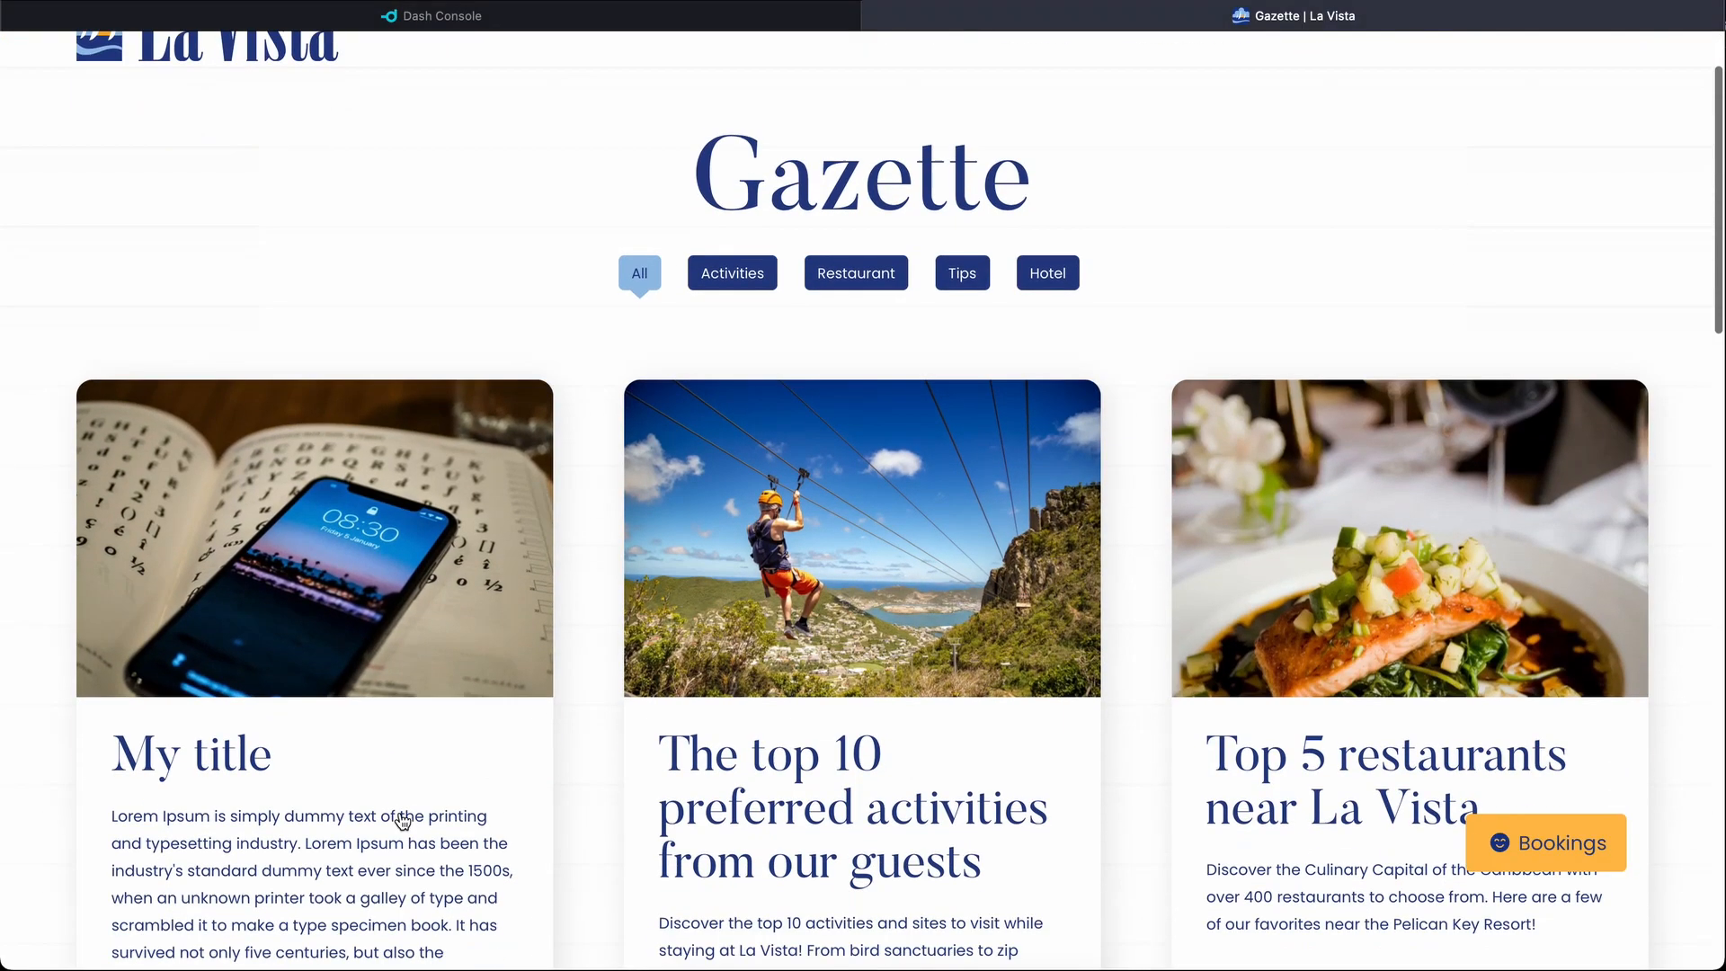
pyautogui.click(401, 817)
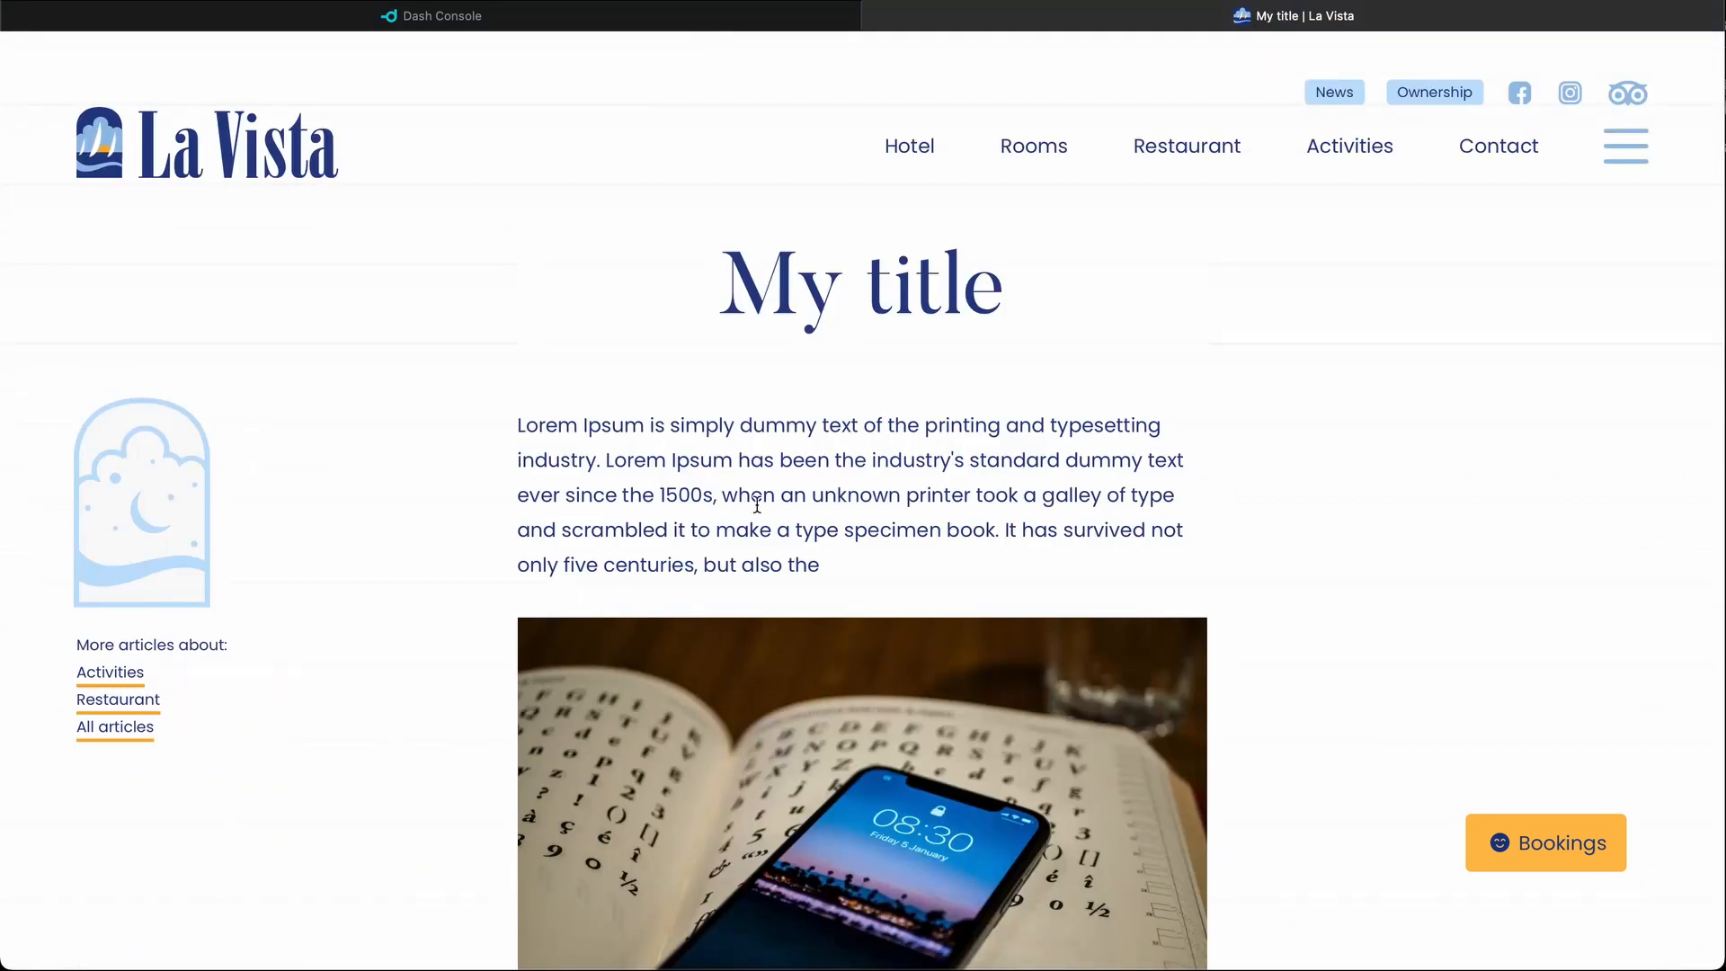
pyautogui.scroll(-10, 775, 505)
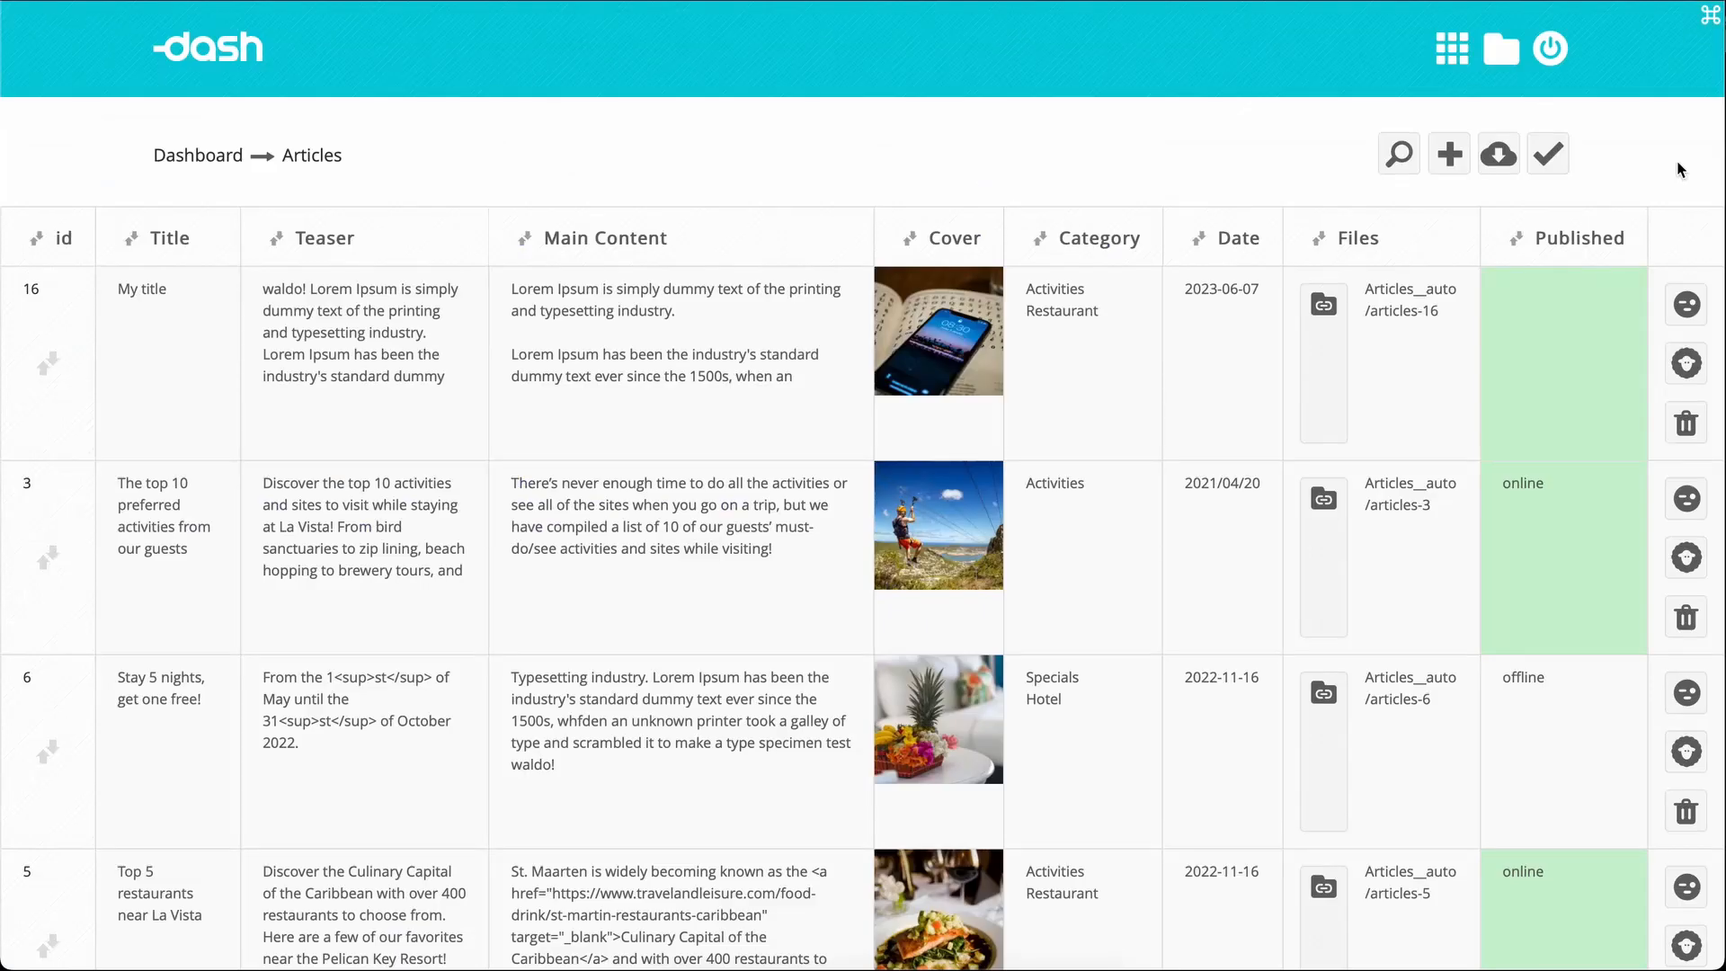
# Step: Set the "My title" article to offline, delete it and save the Articles table
pyautogui.click(1574, 328)
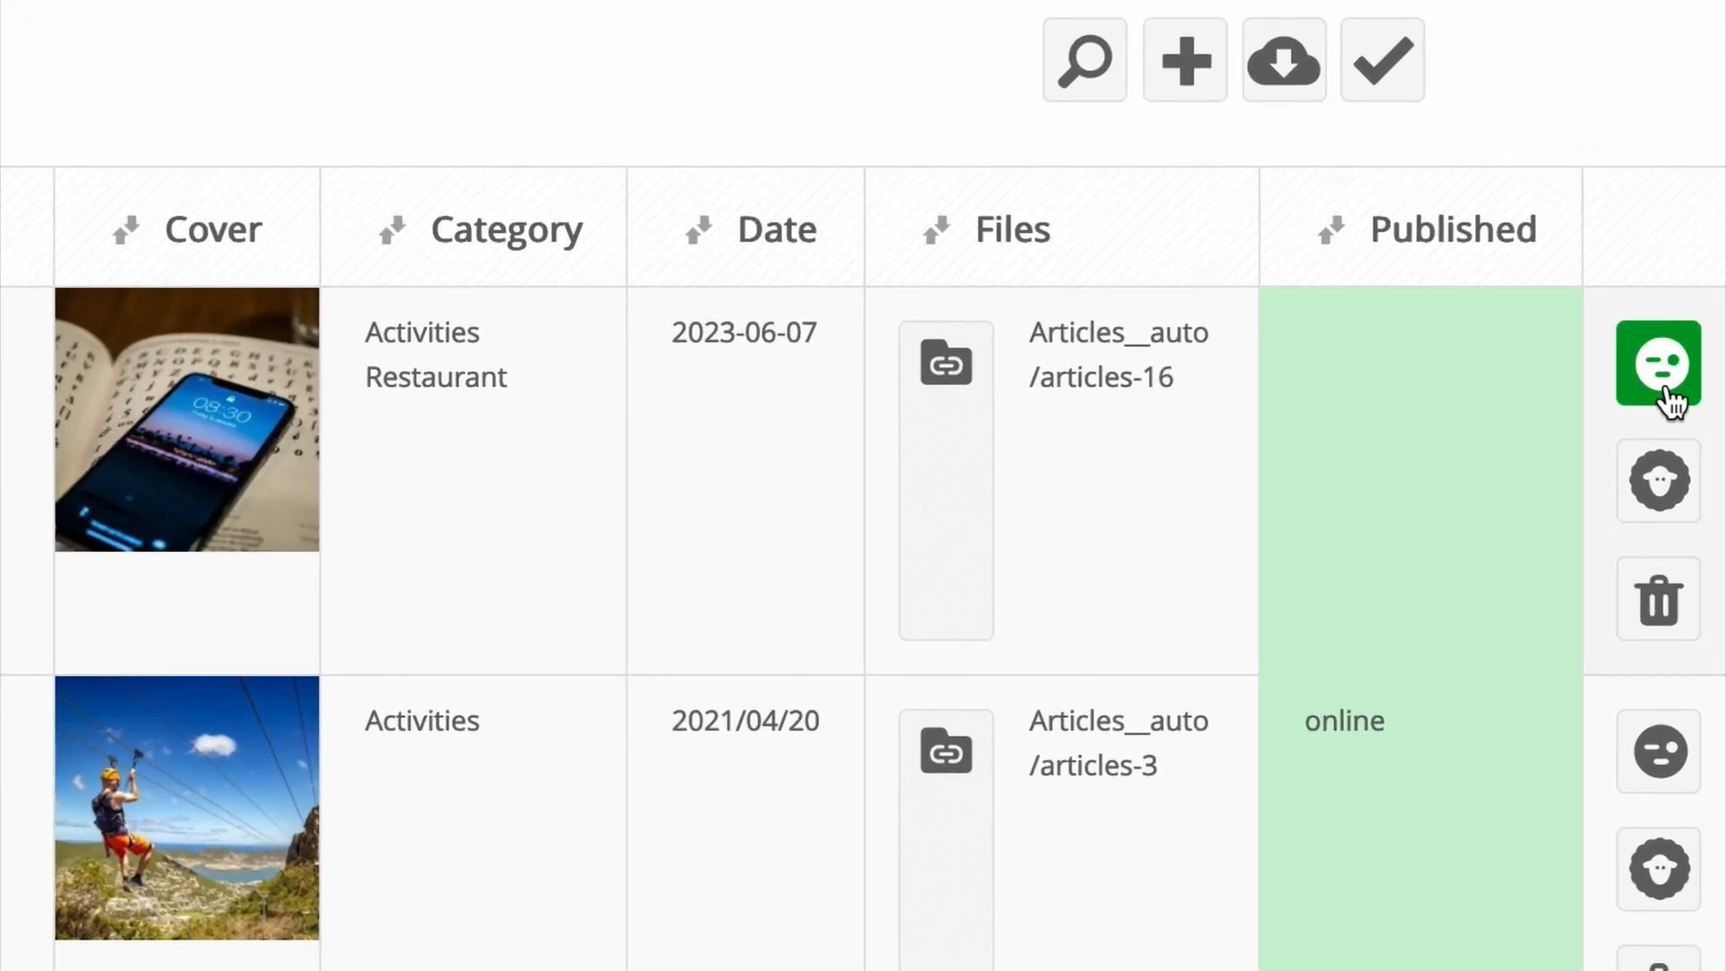
pyautogui.click(1660, 396)
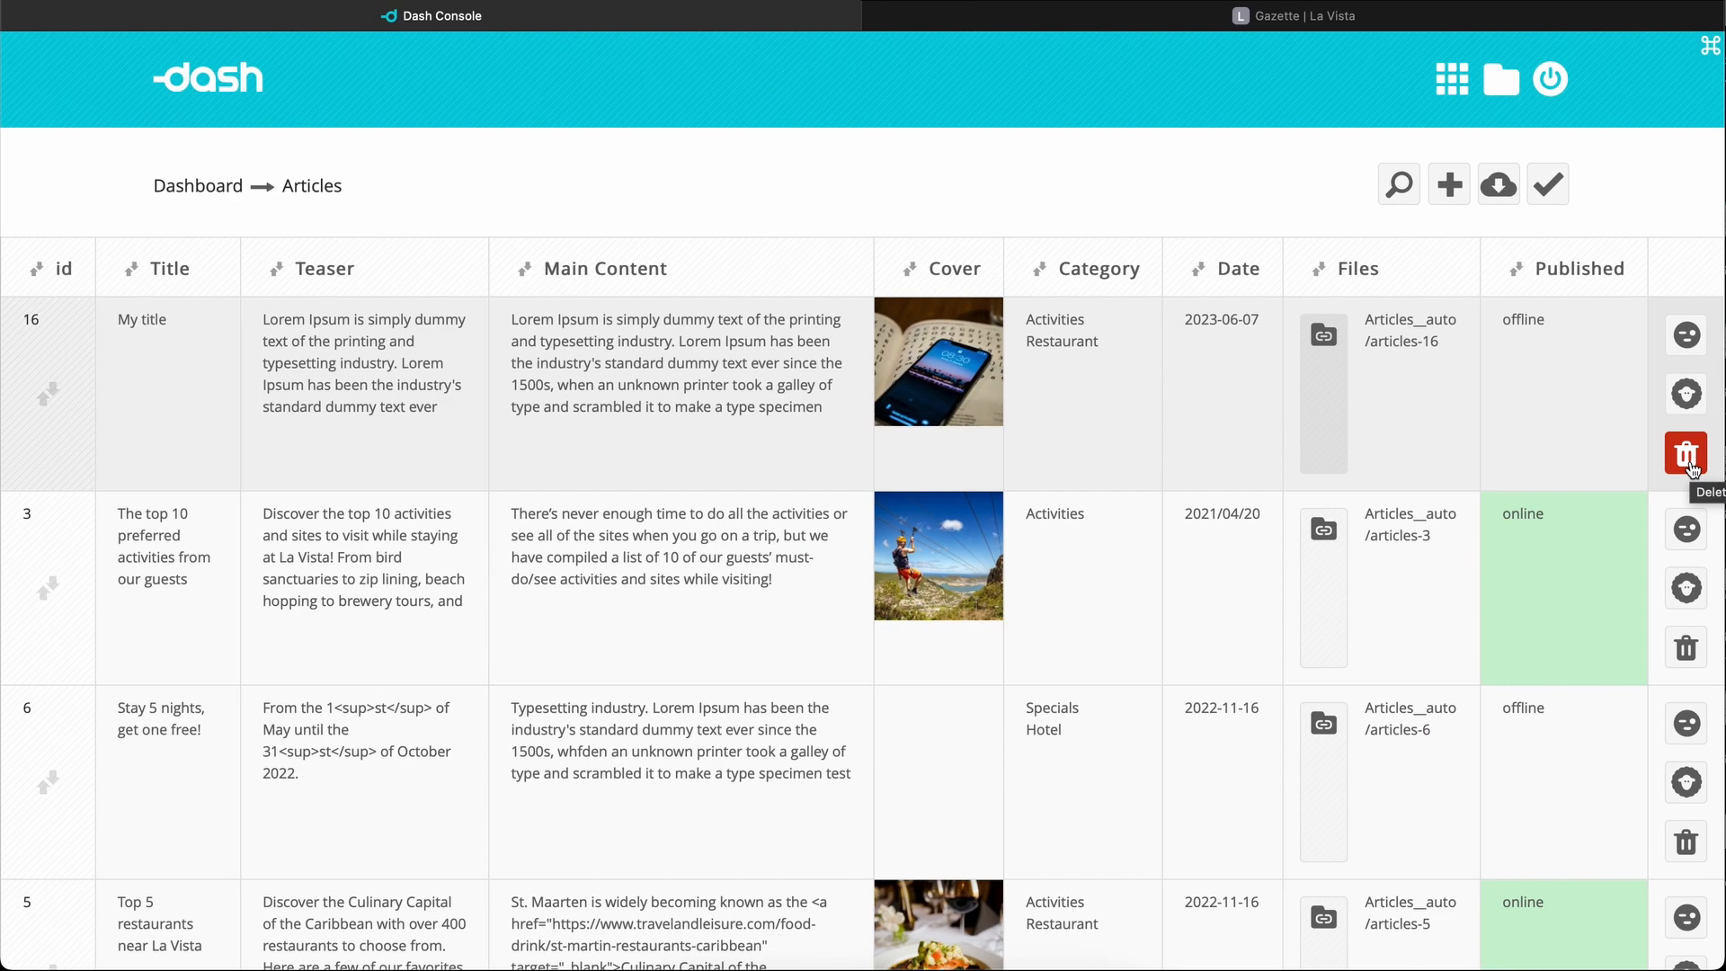
pyautogui.click(1665, 579)
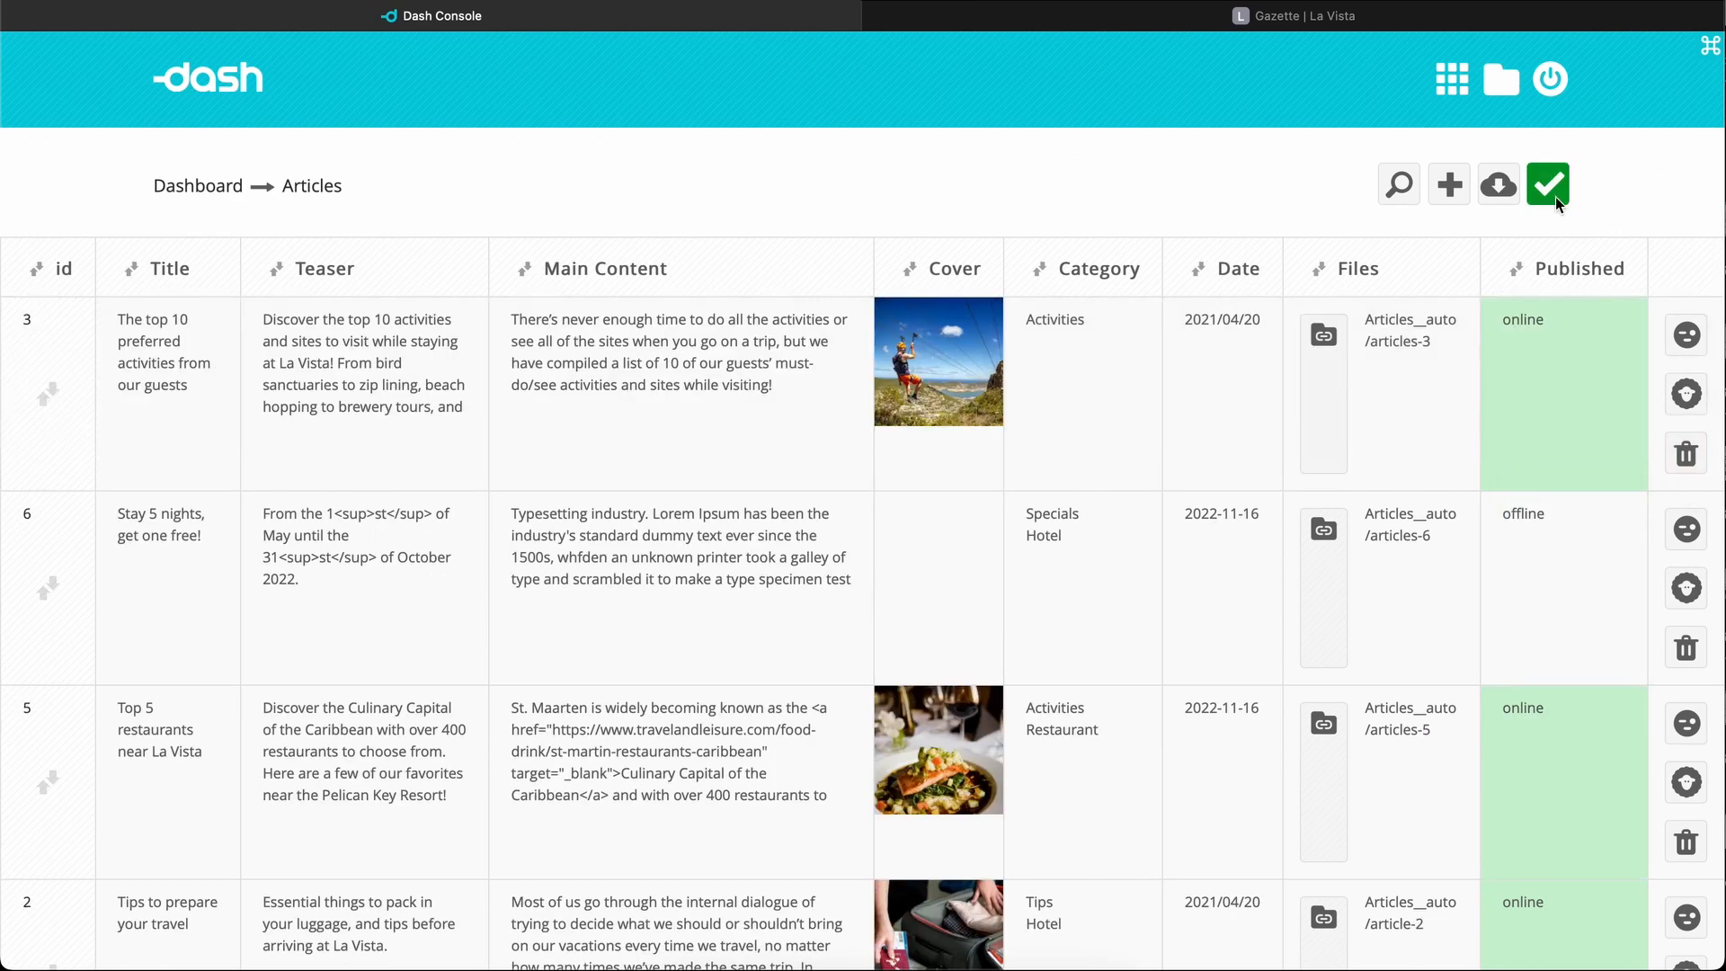
pyautogui.click(1554, 197)
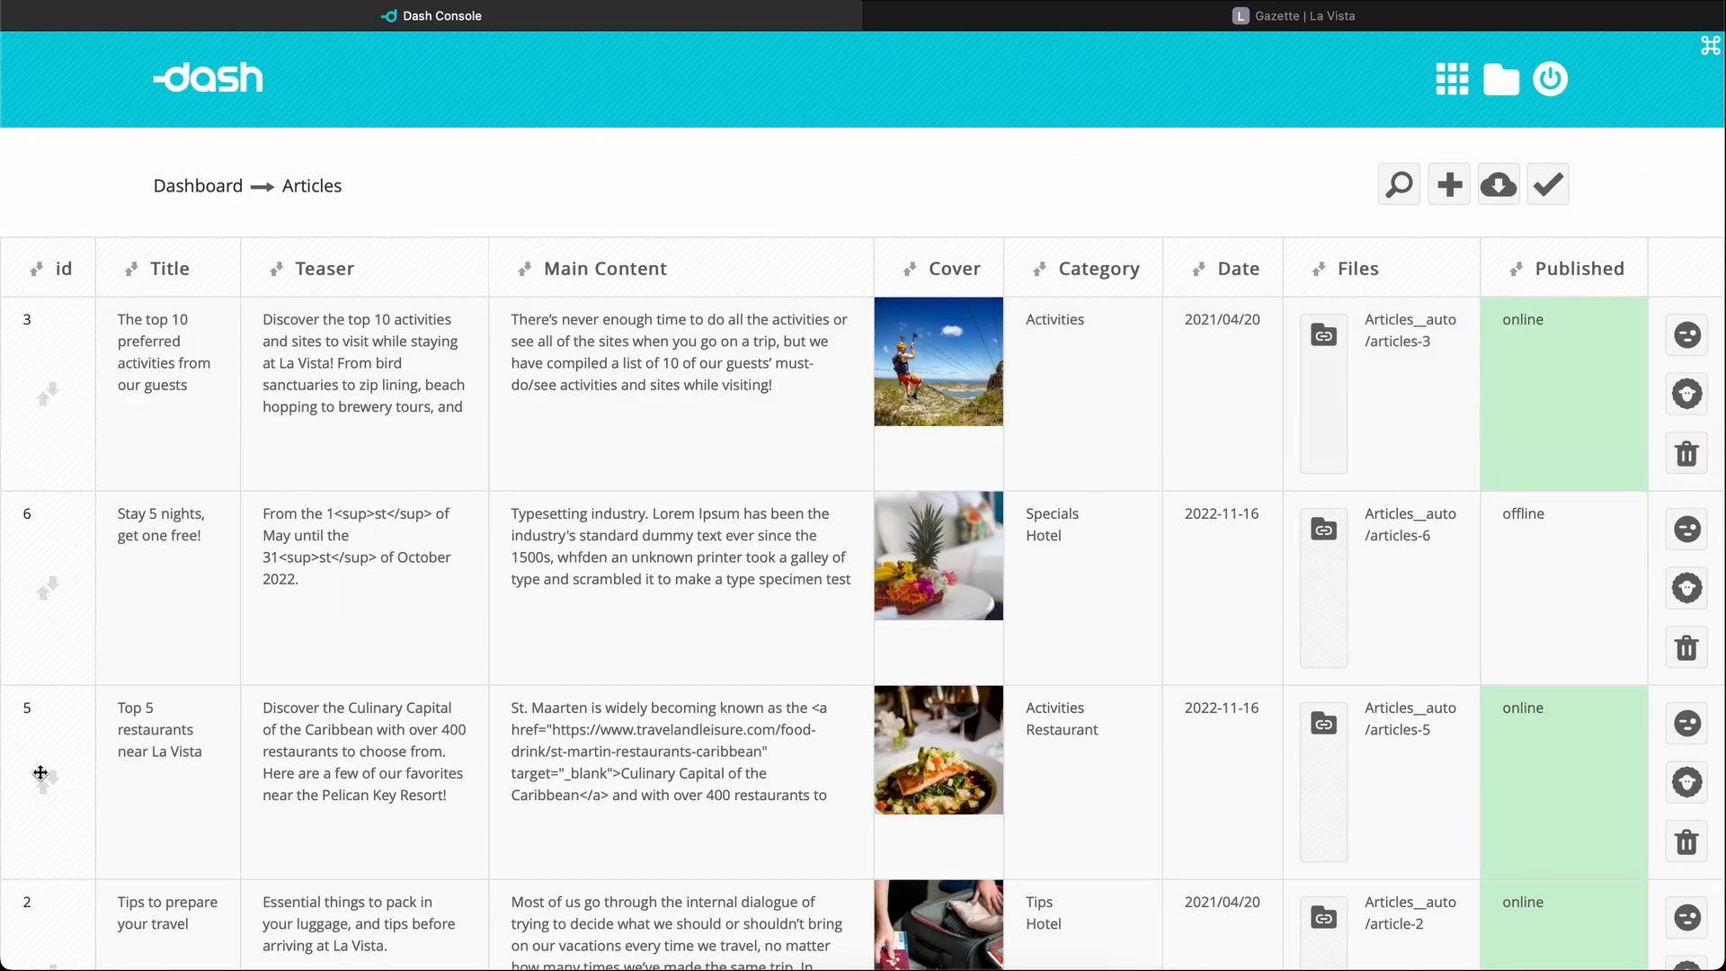
# Step: Move "Top 5 restaurants near La Vista" to the first row and "The top 10 preferred activities from our guests" to the third, and save
pyautogui.moveTo(59, 783); pyautogui.dragTo(123, 461)
pyautogui.moveTo(65, 390); pyautogui.dragTo(86, 831)
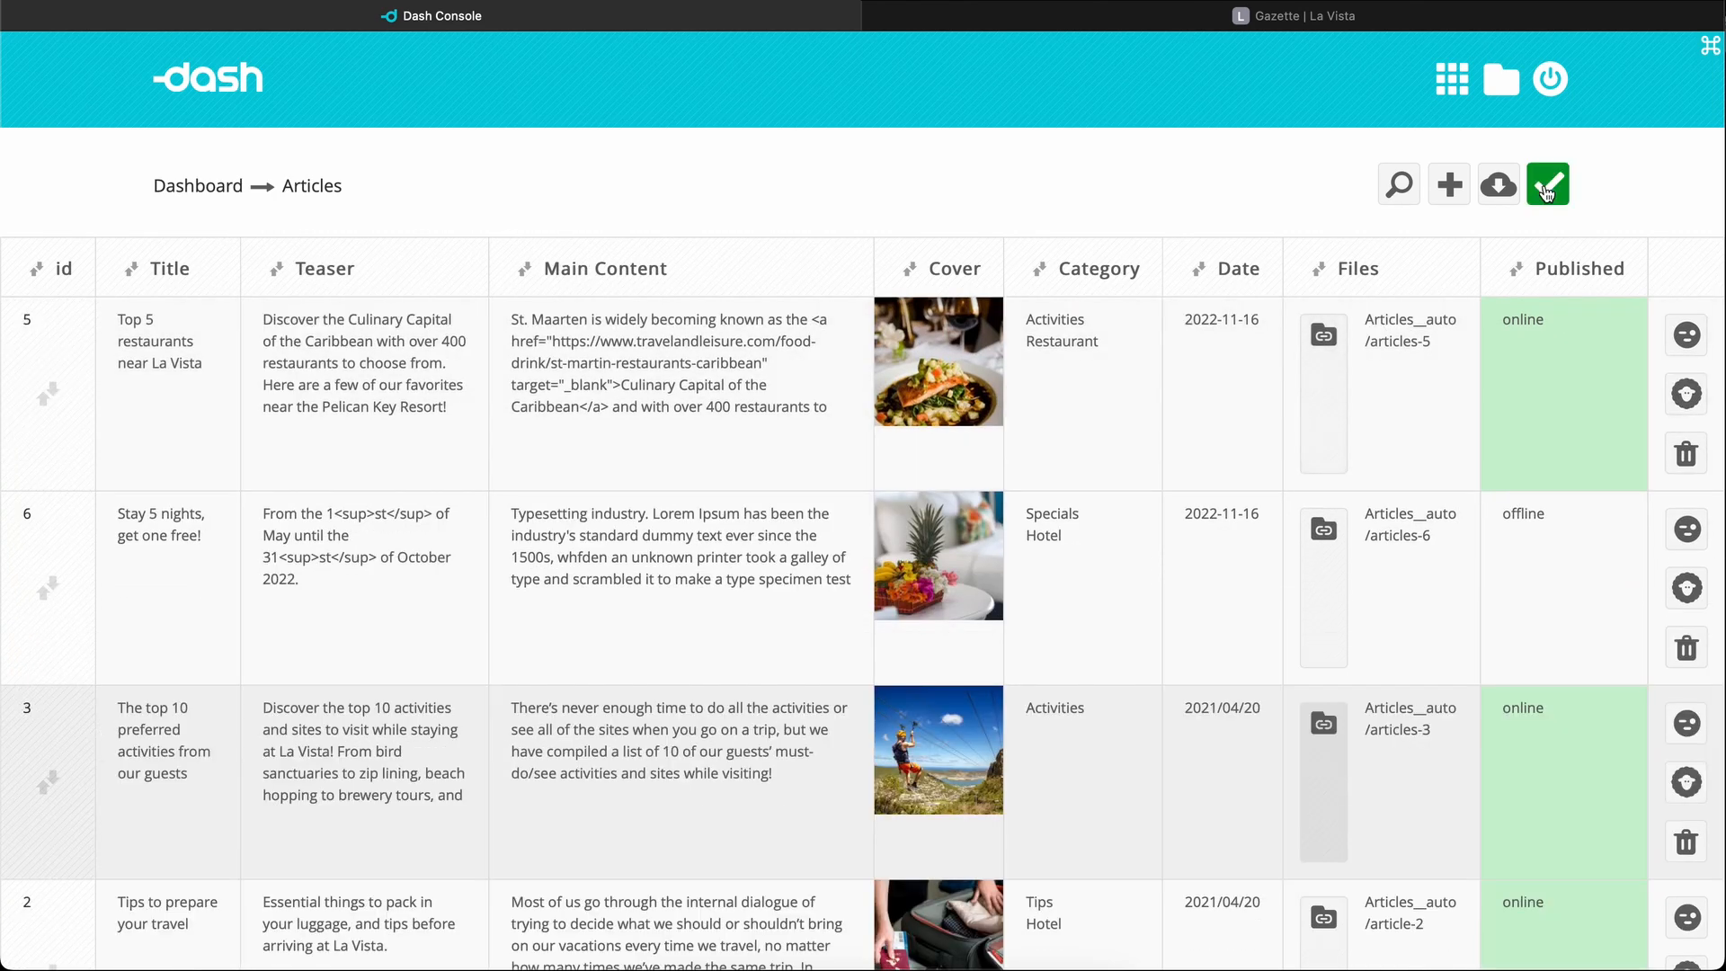
pyautogui.click(1547, 189)
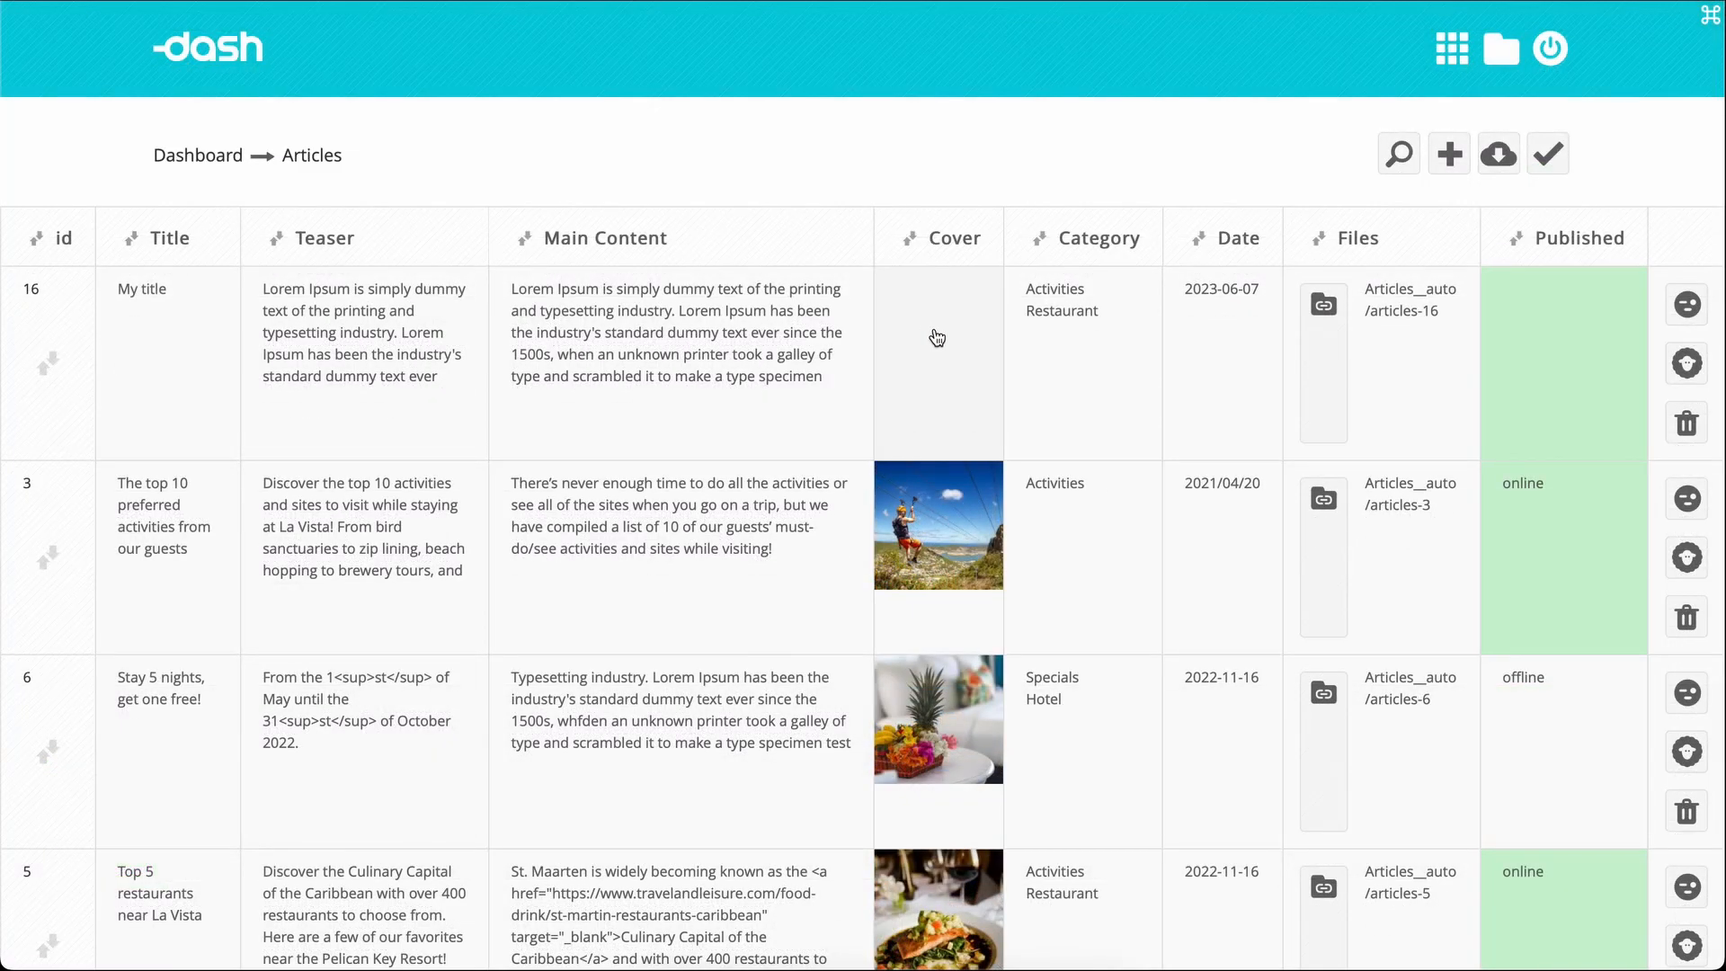
# Step: Upload pexels-pixabay-235621.jpg and unnamed (3).jpg to the "My title" article's cover images, choose unnamed (3).jpg as the cover and save
pyautogui.click(937, 337)
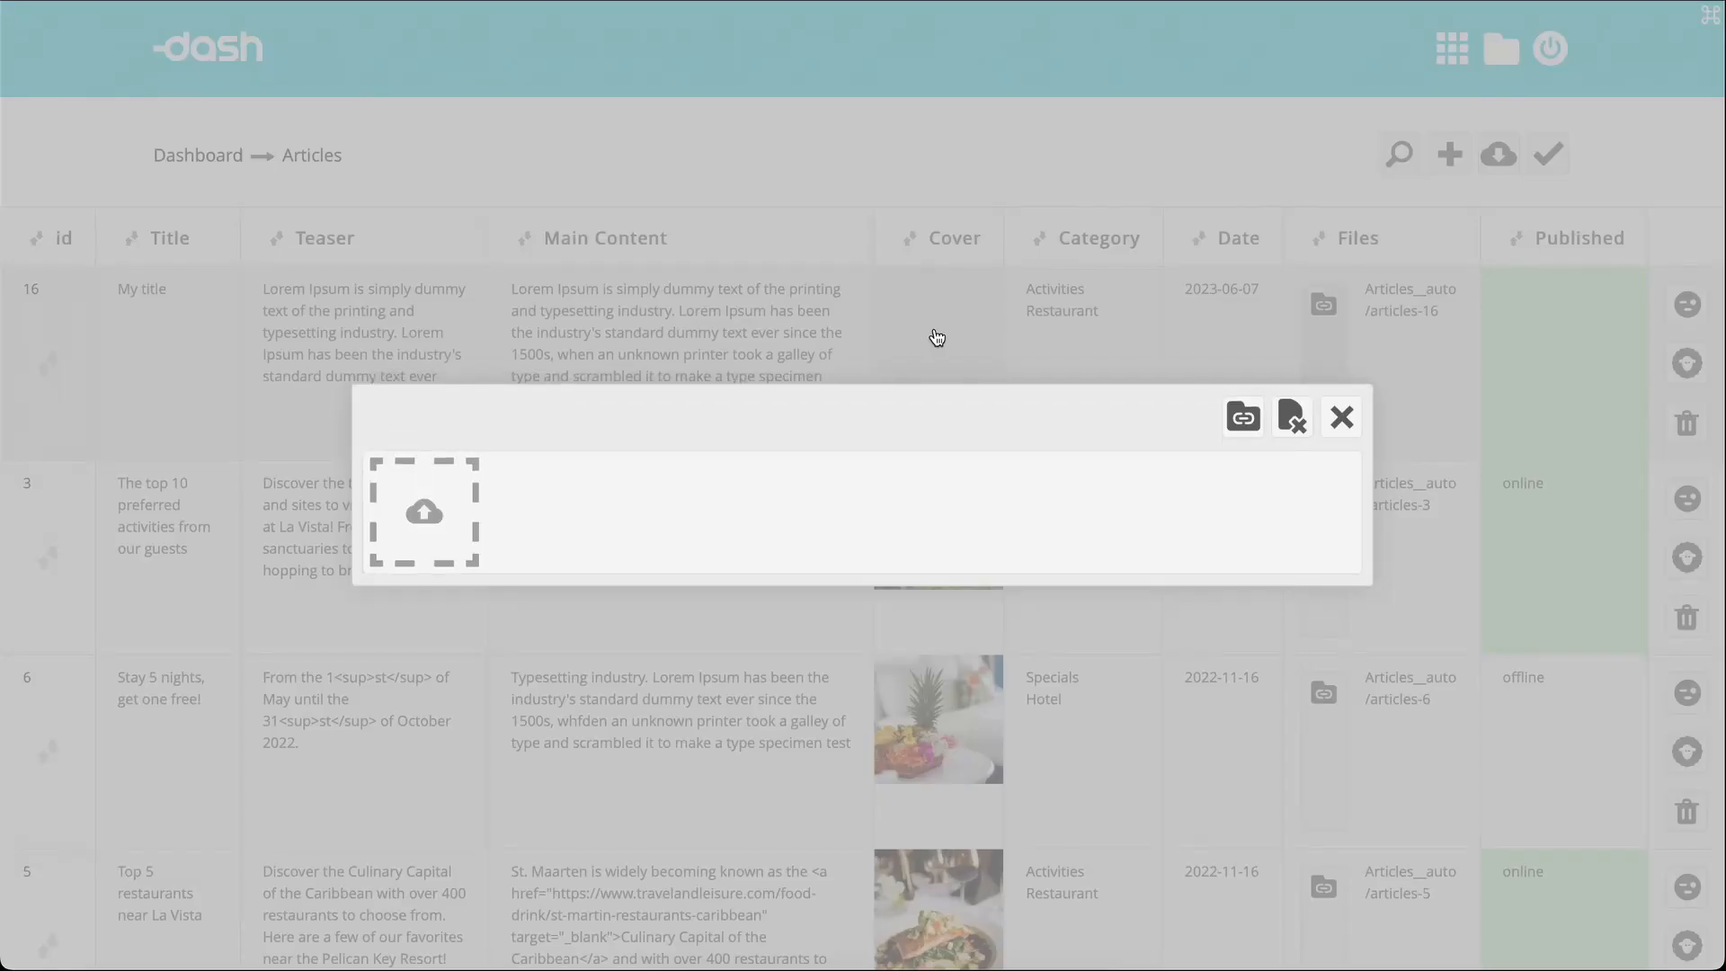
pyautogui.moveTo(80, 375); pyautogui.dragTo(533, 484)
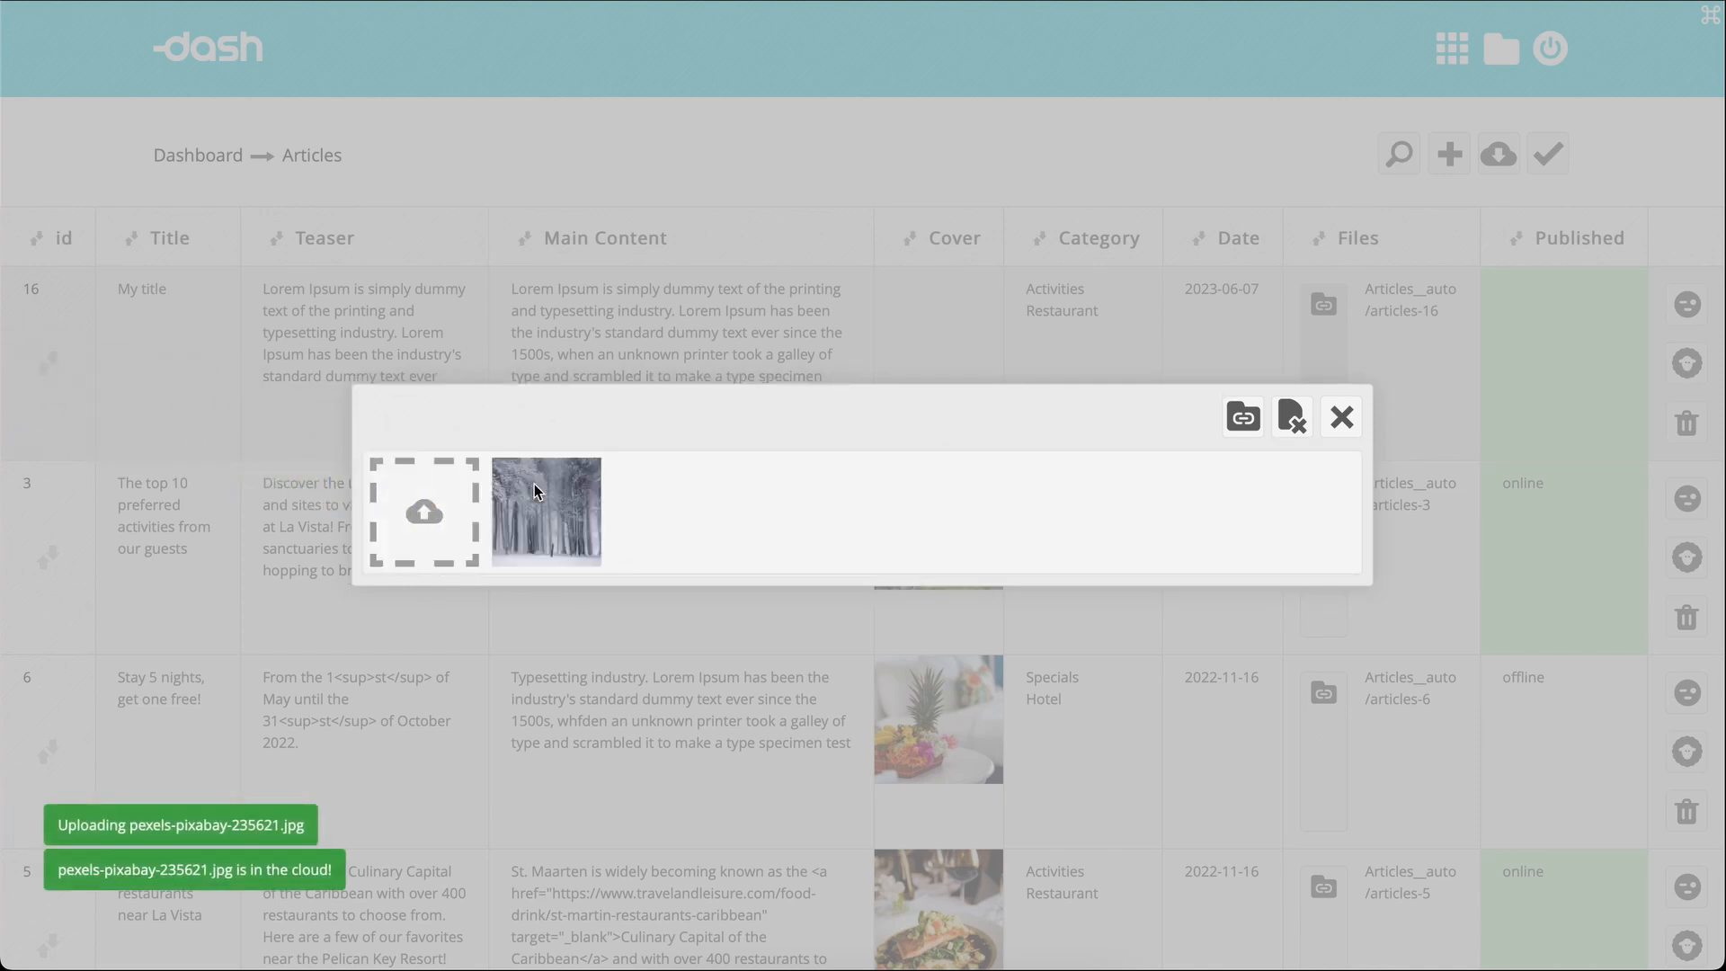
pyautogui.click(424, 509)
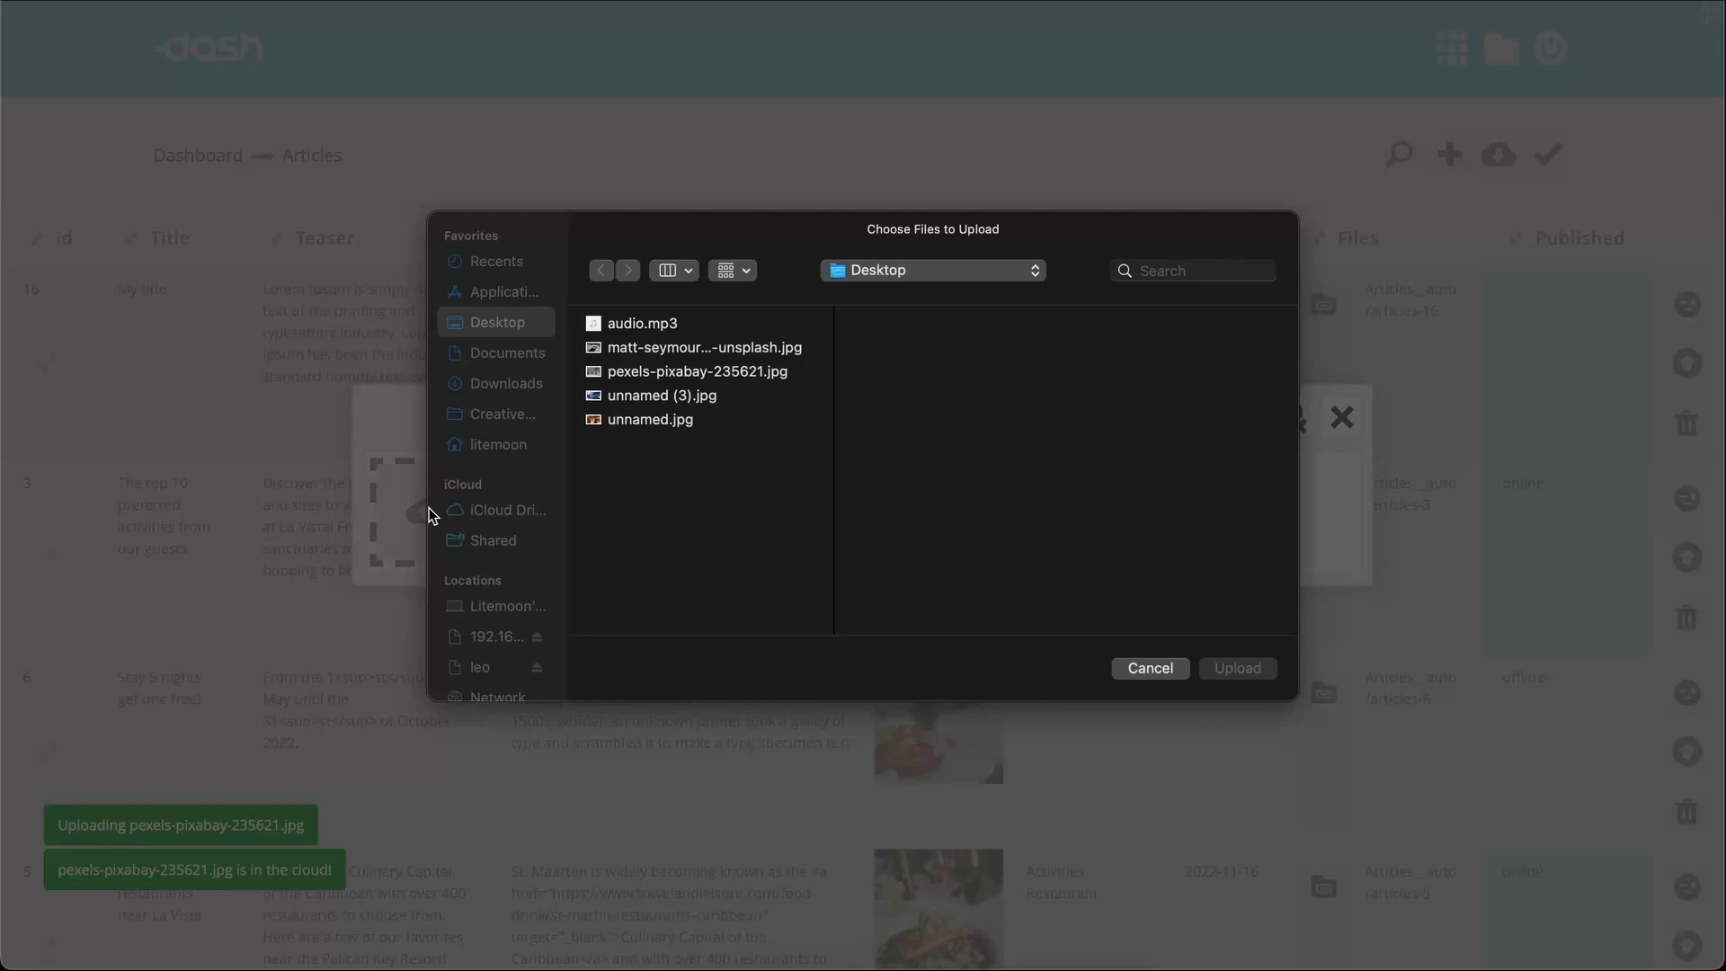
pyautogui.click(624, 395)
pyautogui.click(1214, 668)
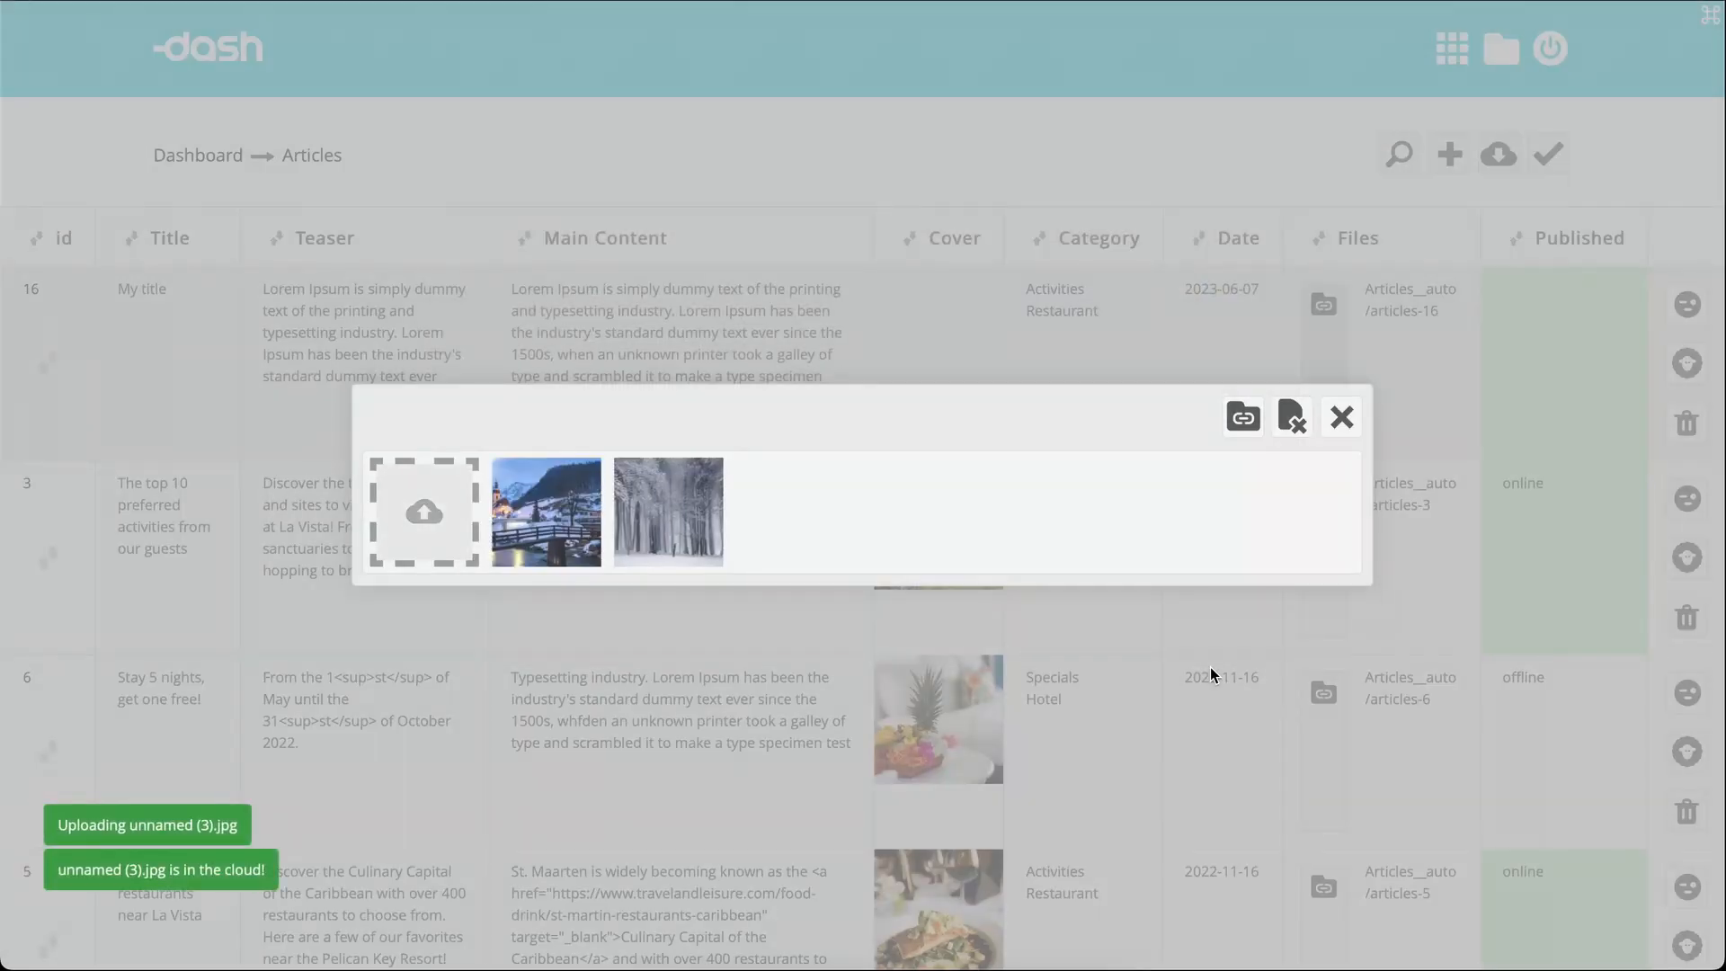
pyautogui.click(567, 494)
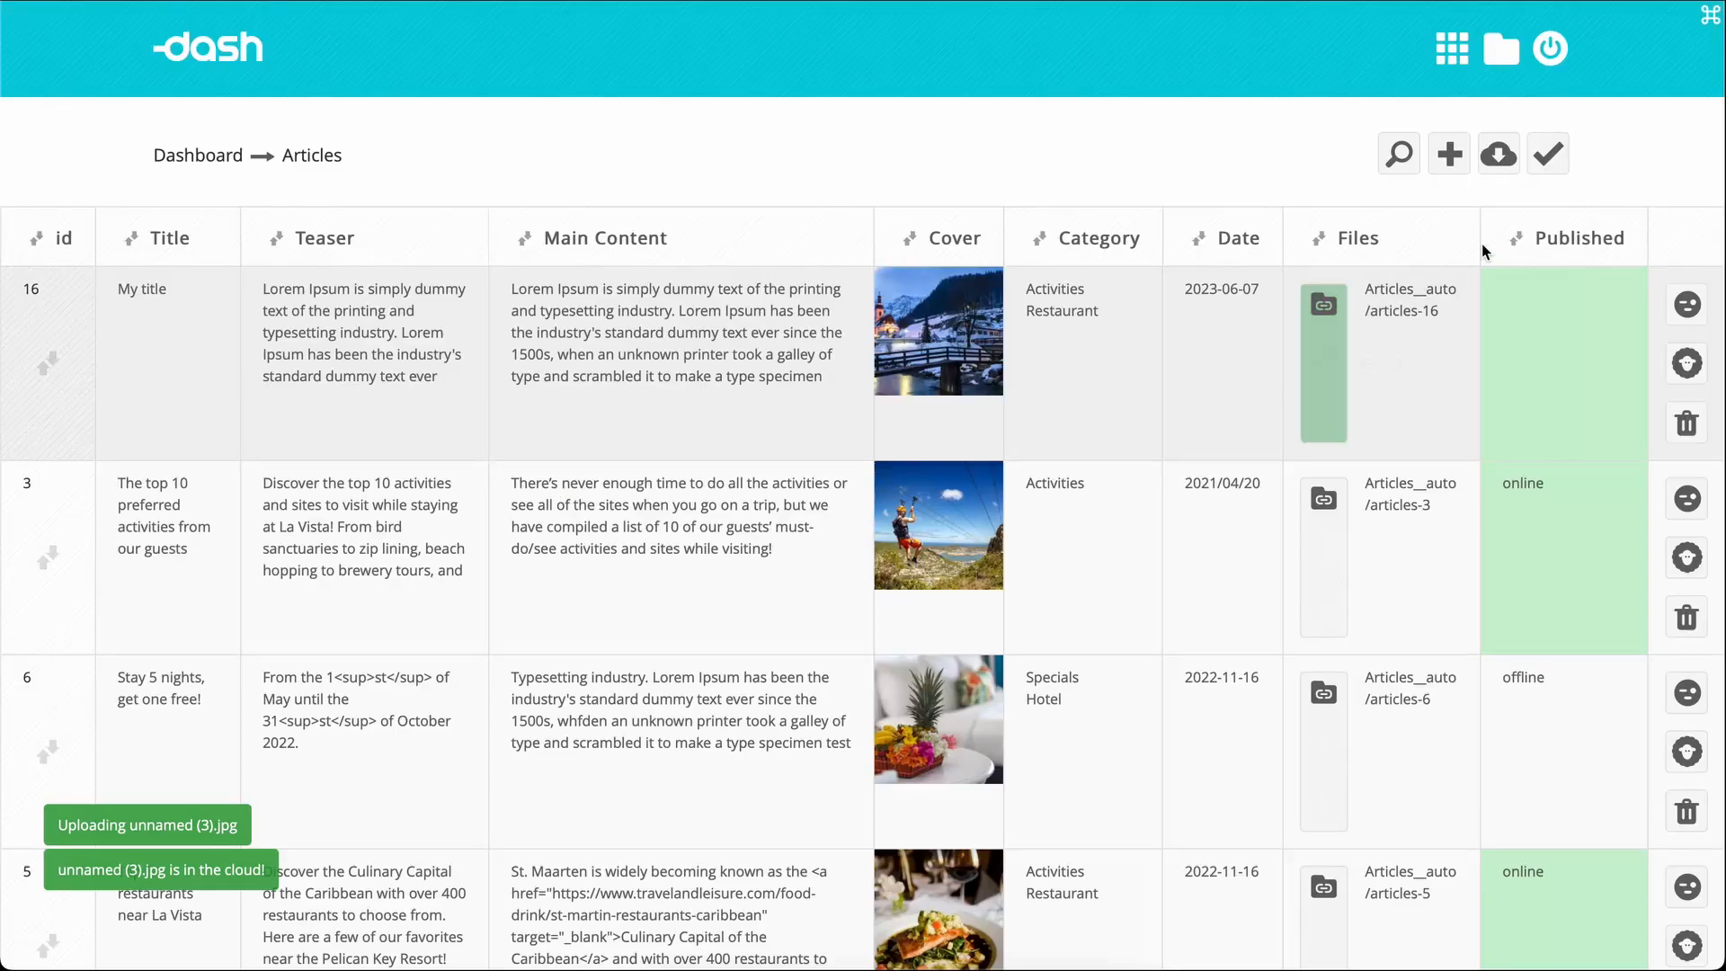
pyautogui.click(1544, 169)
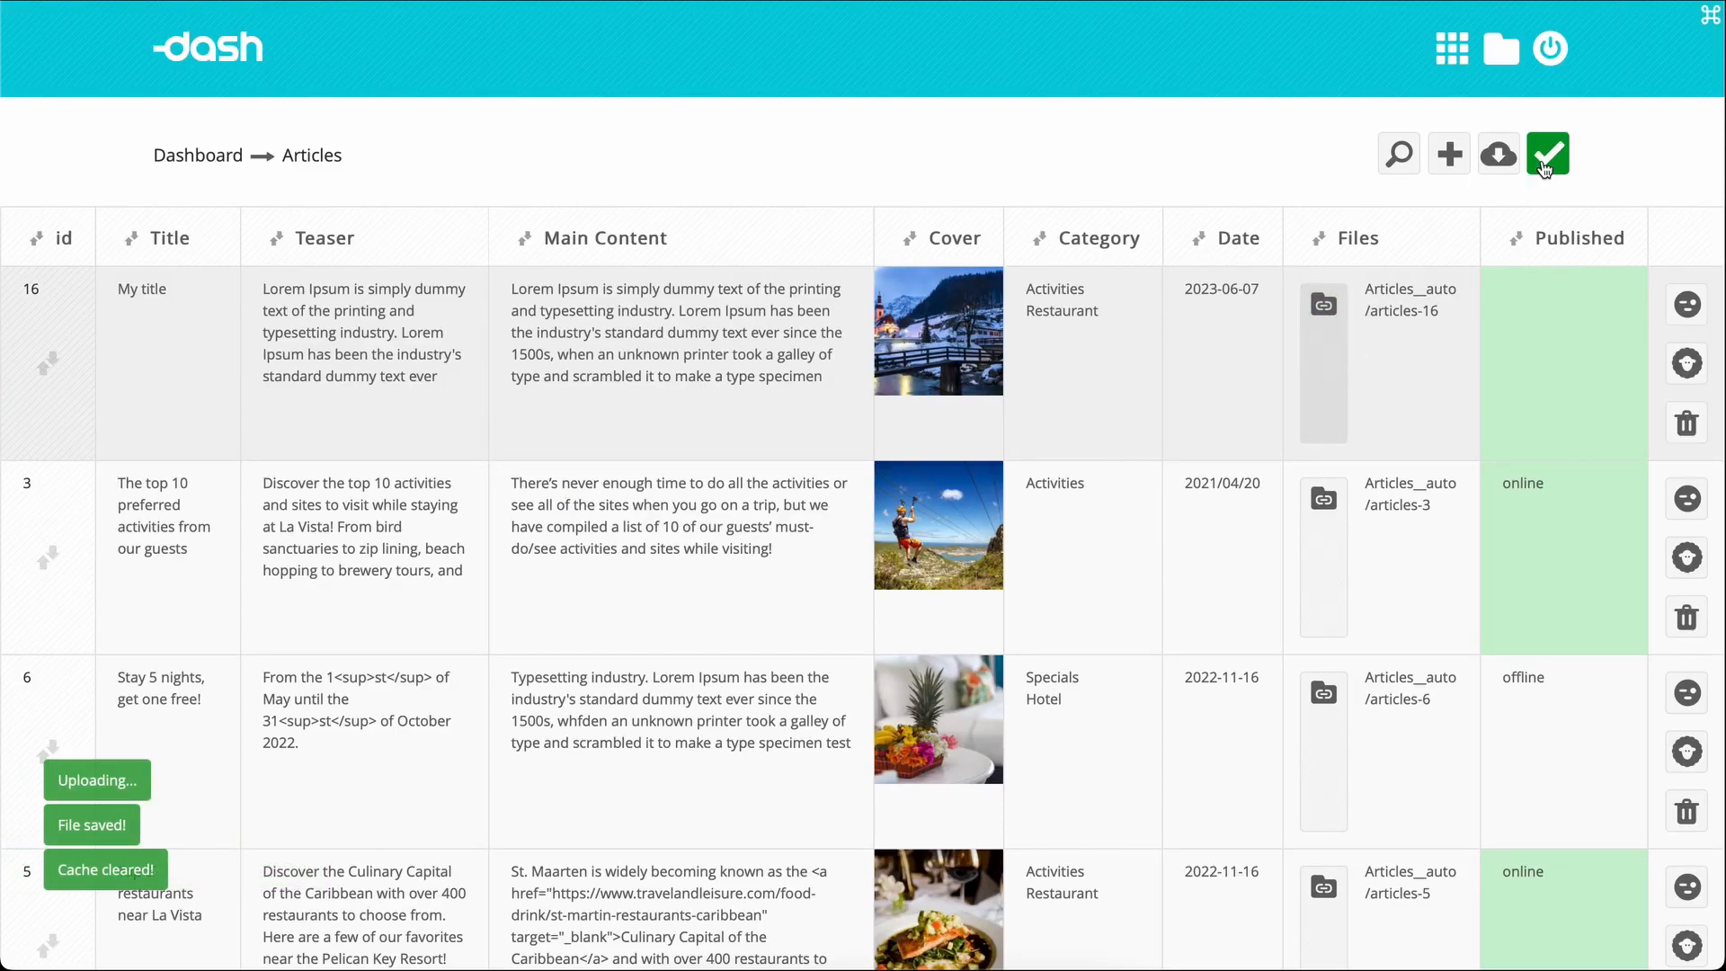
# Step: Open the "My title" article's Main Content and format "Hello World!" in turn as bold, heading 2 and small text
pyautogui.scroll(-1, 627, 235)
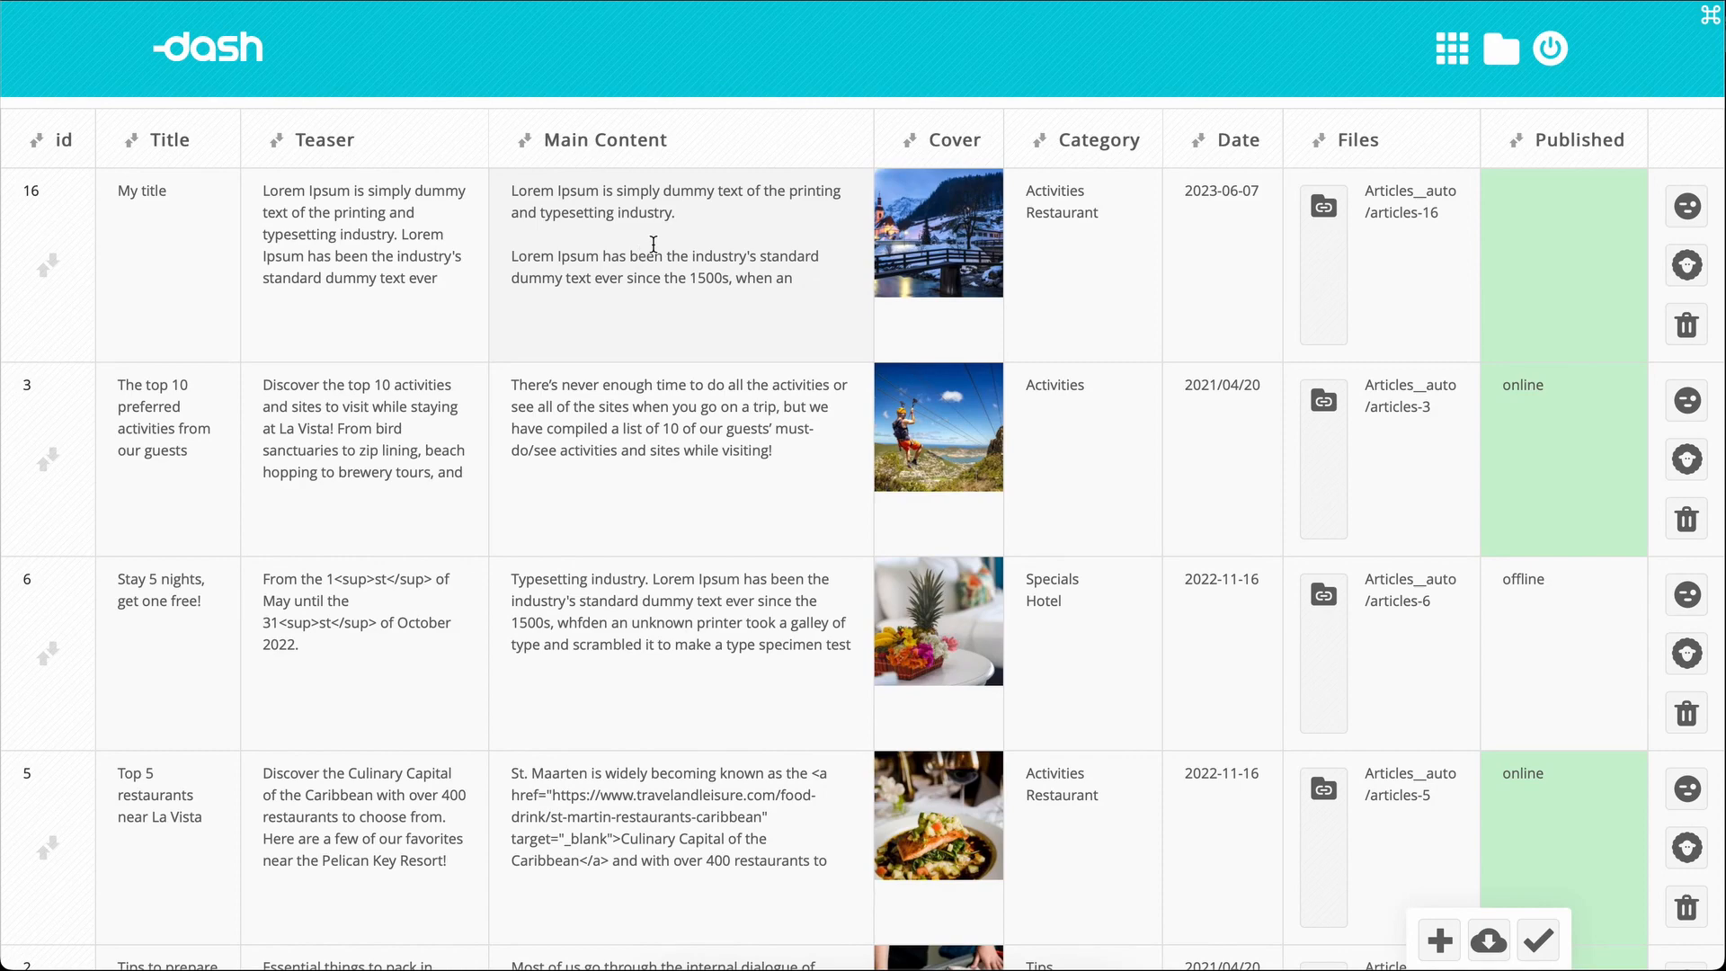
pyautogui.click(652, 244)
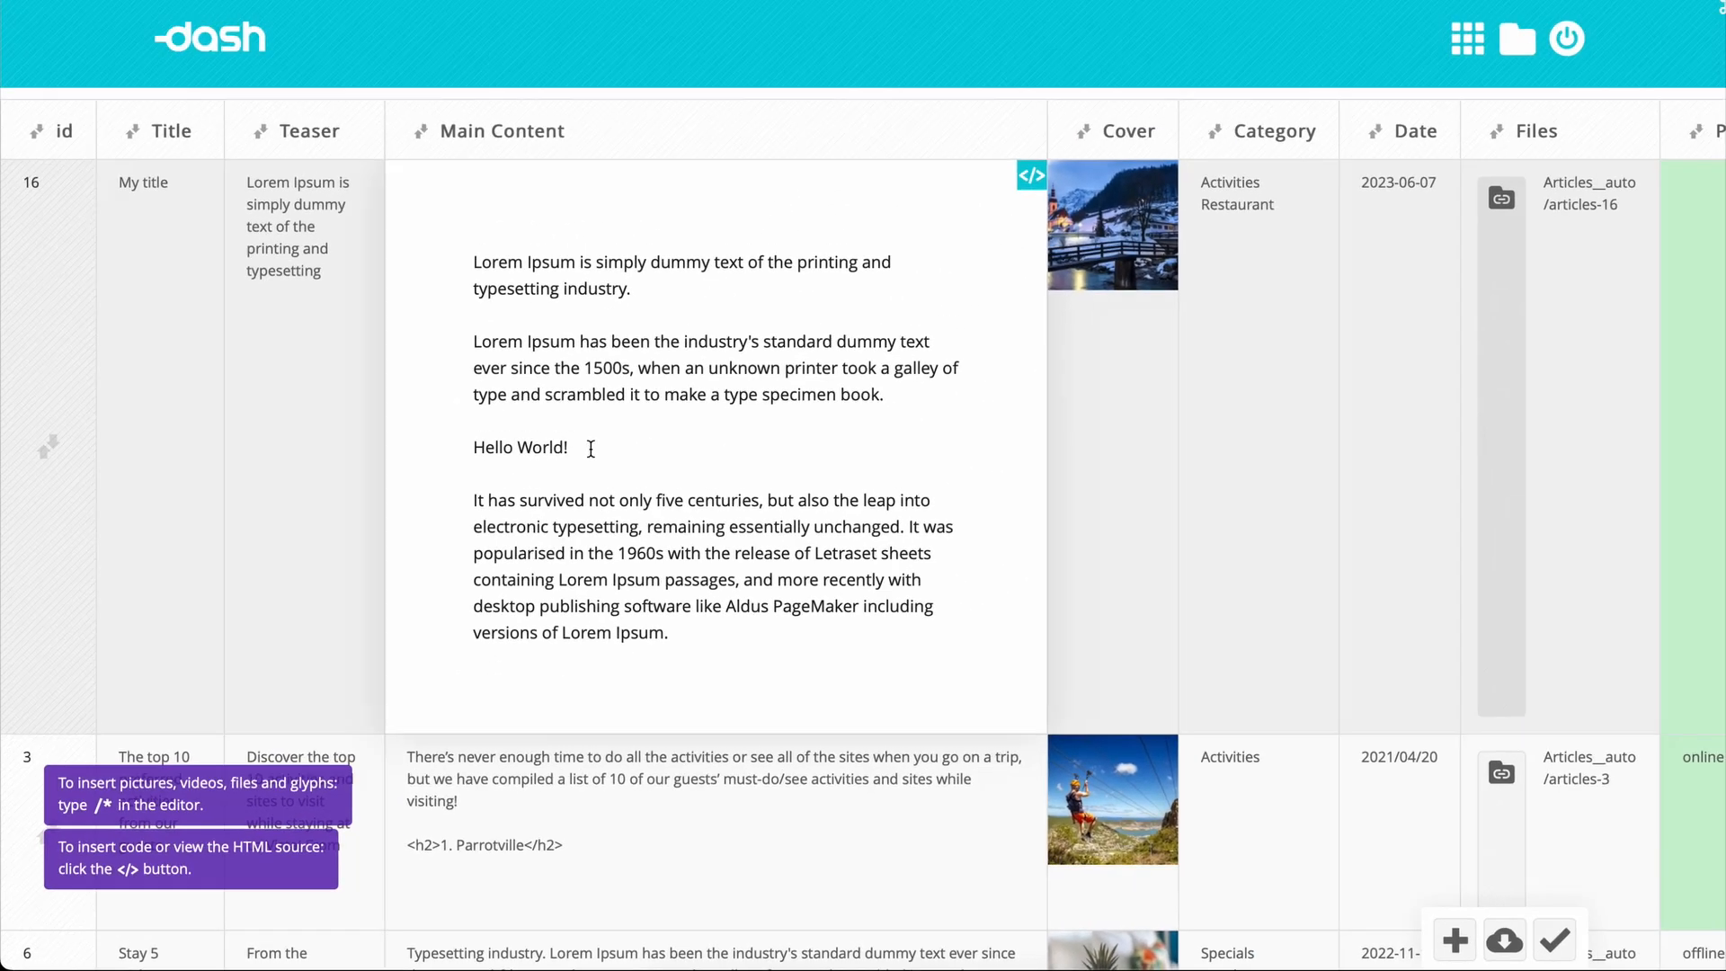
pyautogui.moveTo(584, 453); pyautogui.dragTo(467, 461)
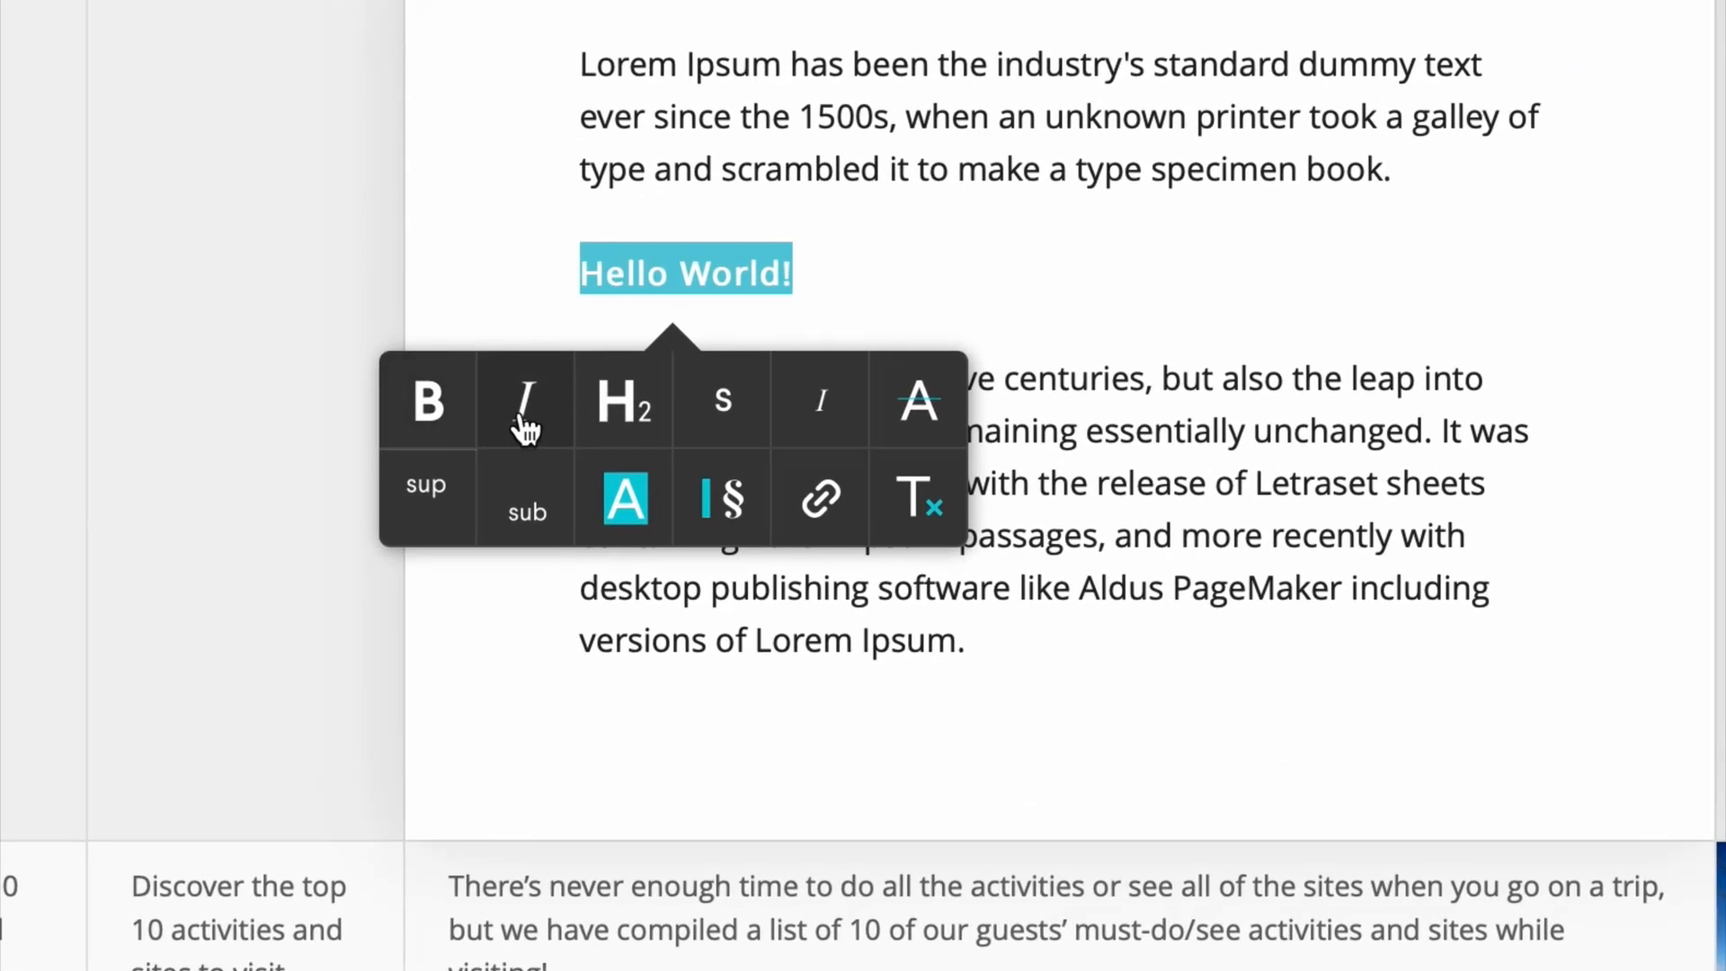
pyautogui.click(442, 522)
pyautogui.click(589, 421)
pyautogui.click(722, 402)
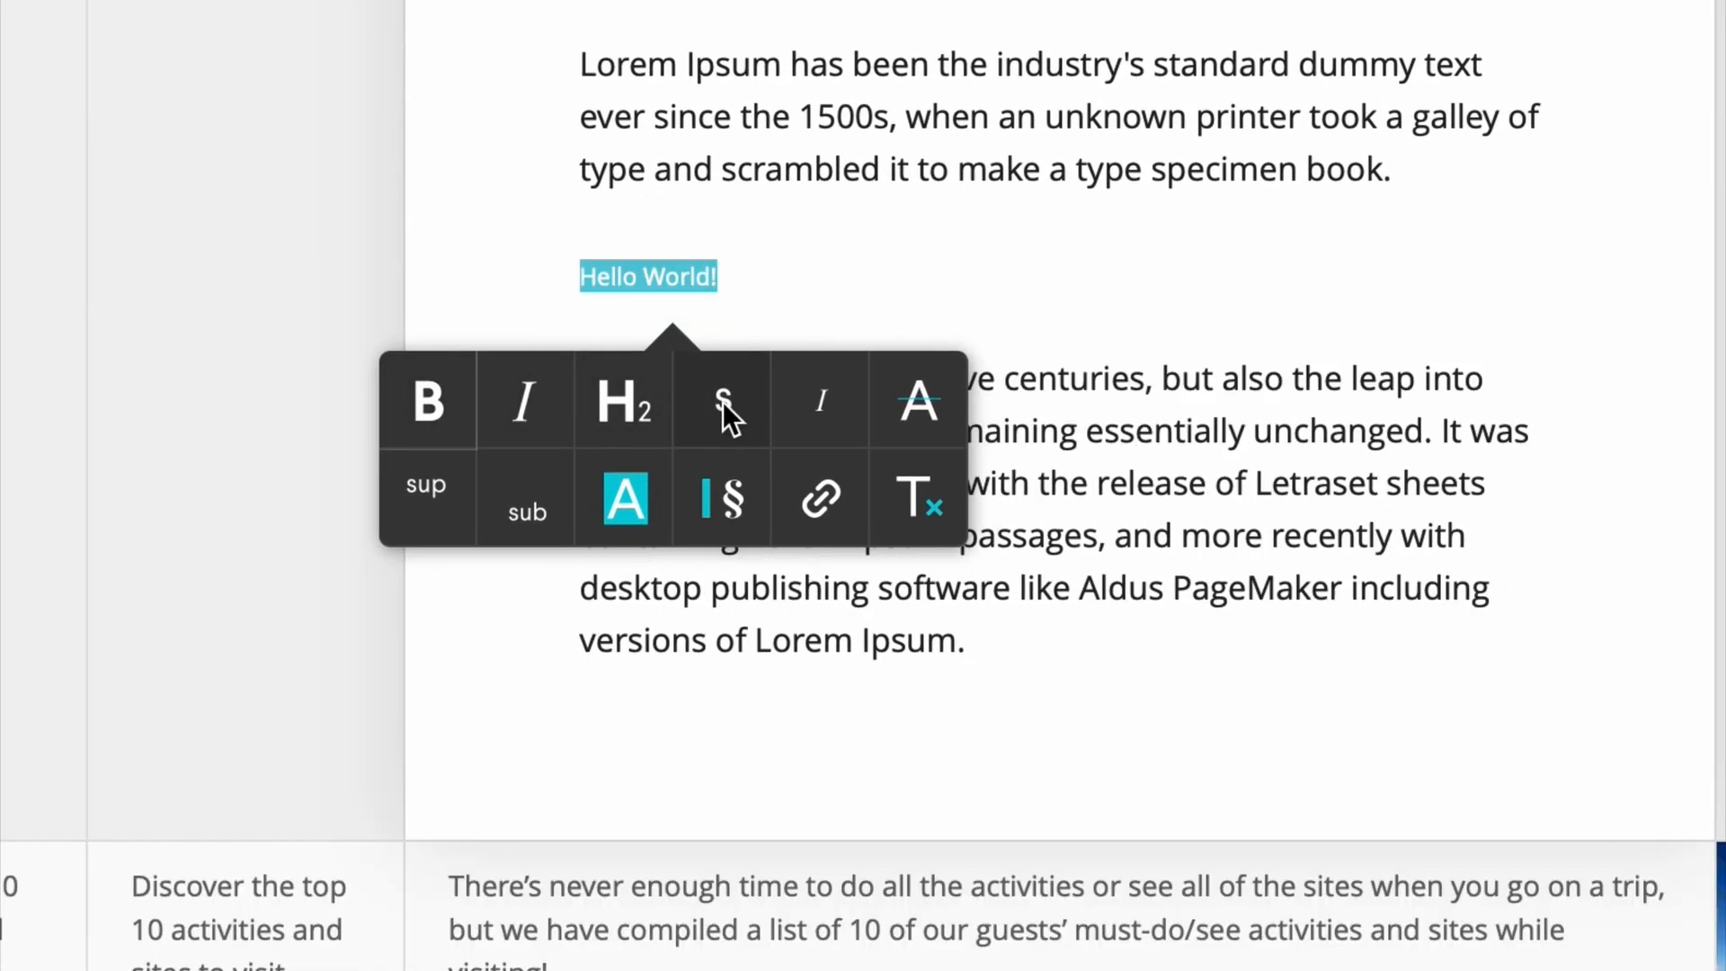
# Step: Try small italic, strikethrough, superscript, subscript, highlight and quote block formatting in turn on "Hello World!"
pyautogui.click(809, 423)
pyautogui.click(933, 423)
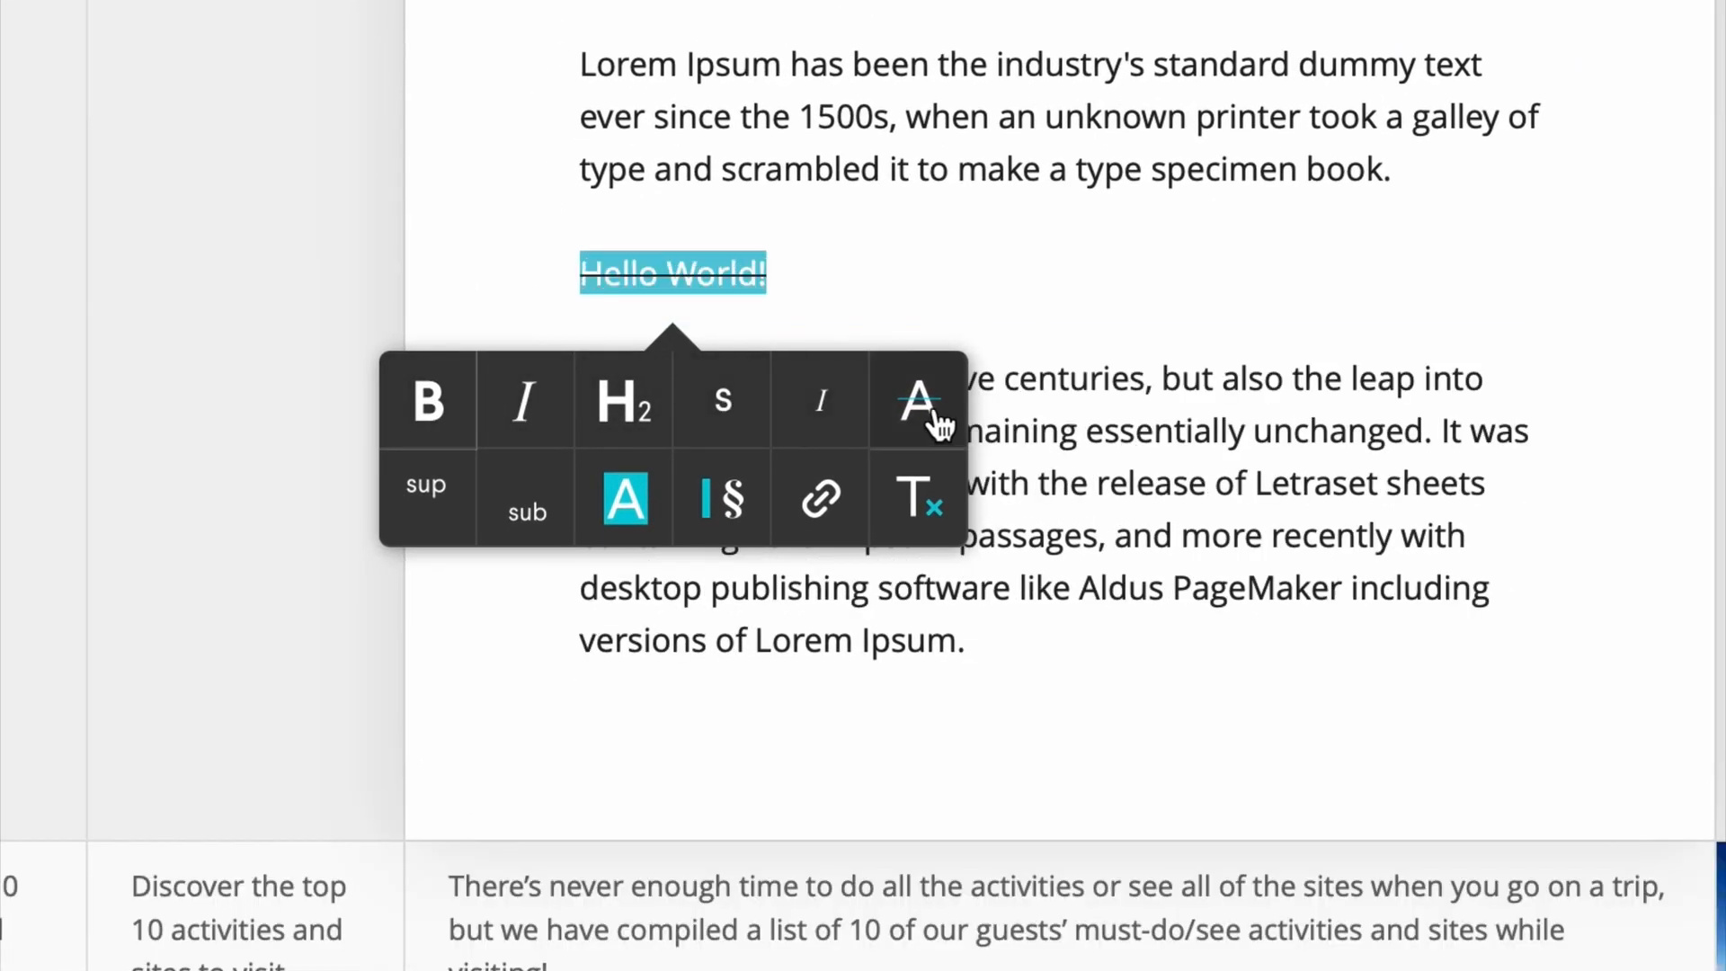
pyautogui.click(443, 504)
pyautogui.click(524, 511)
pyautogui.click(624, 503)
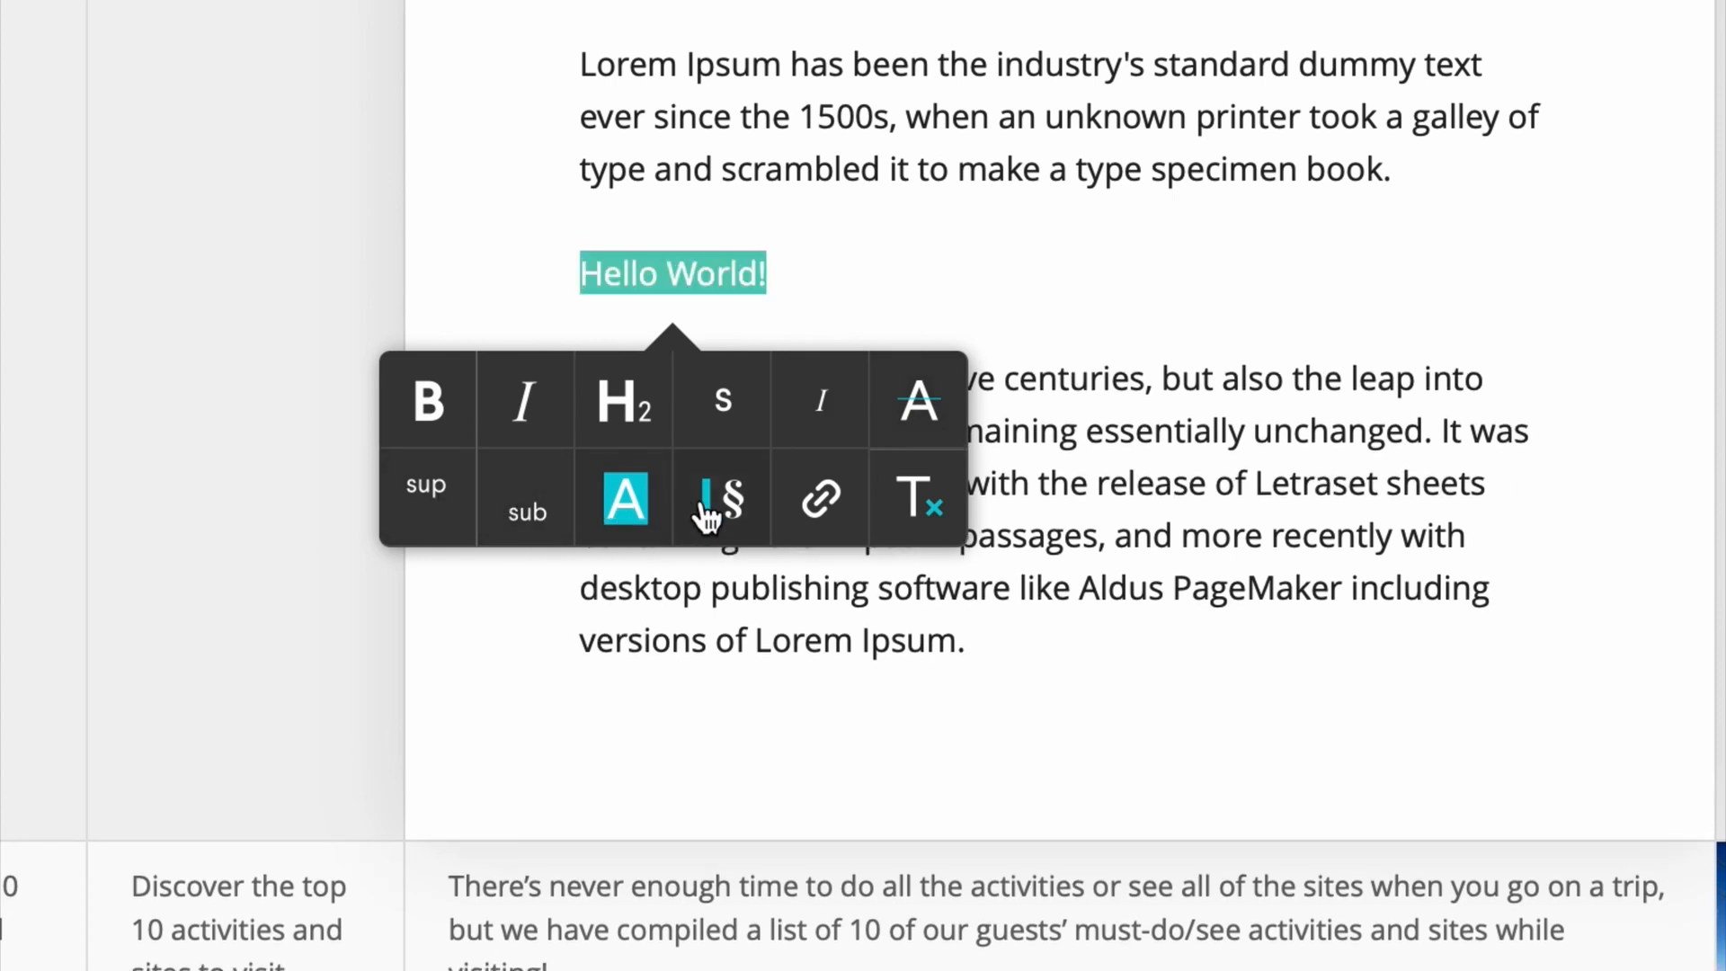
pyautogui.click(722, 508)
# Step: Link "Hello World!" to the "restaurant" page with opening in the same tab enabled, and remove the link again
pyautogui.click(818, 498)
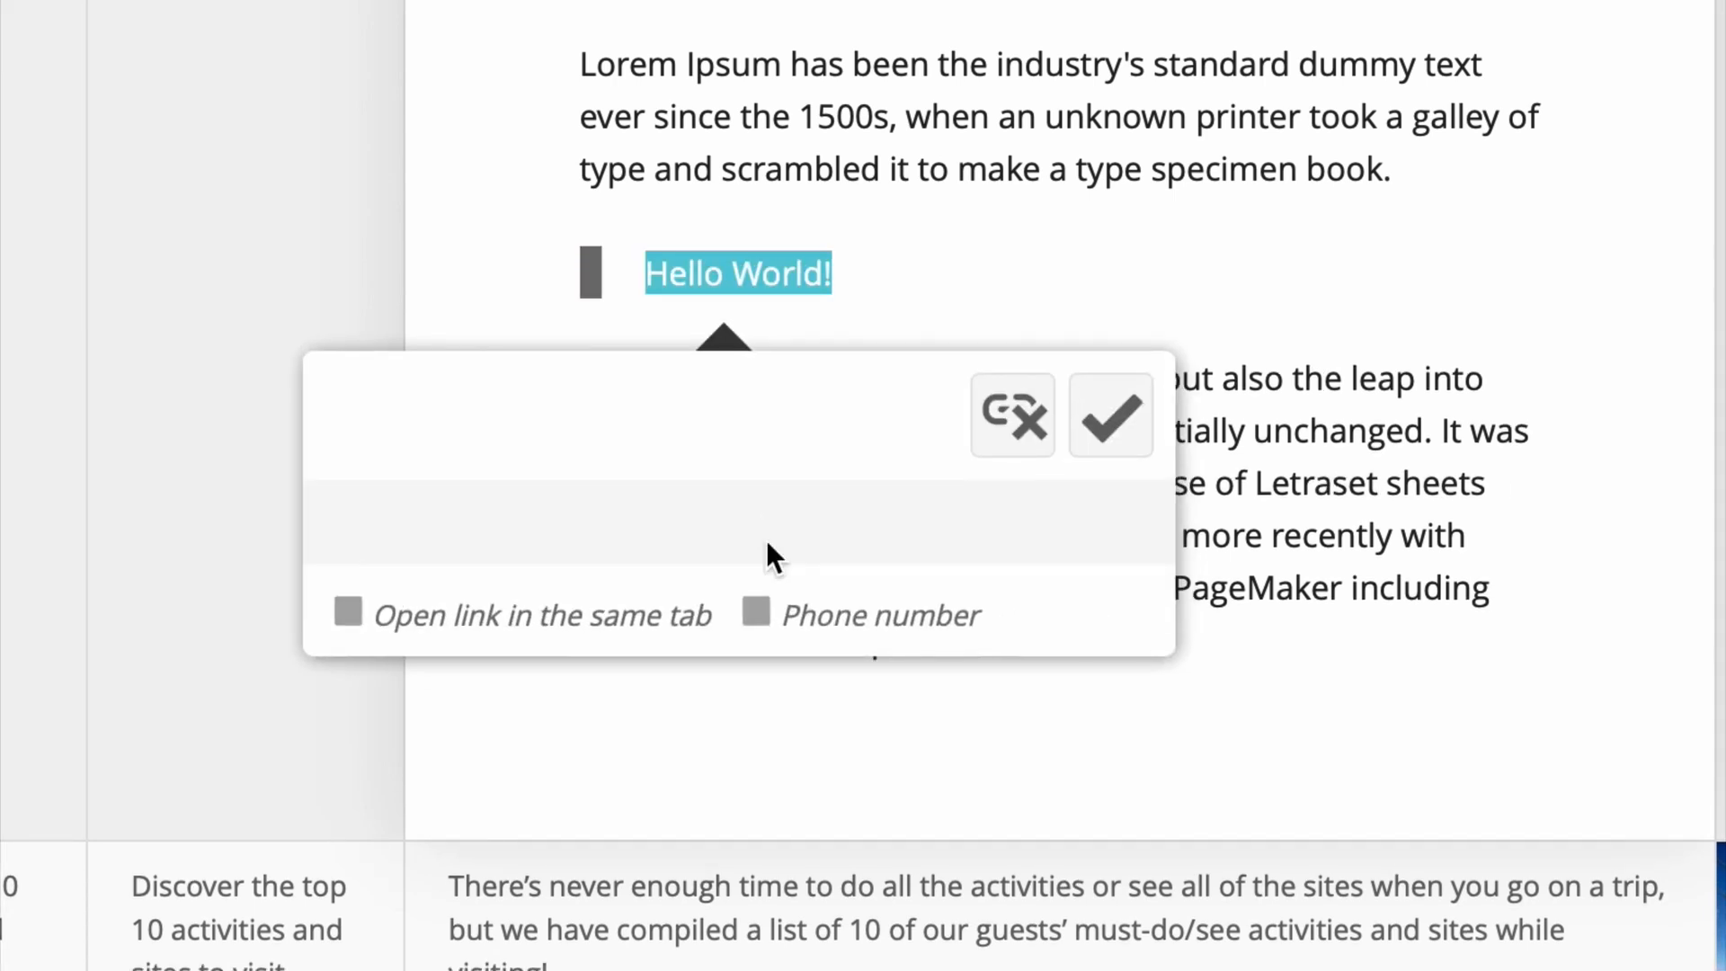
pyautogui.click(765, 540)
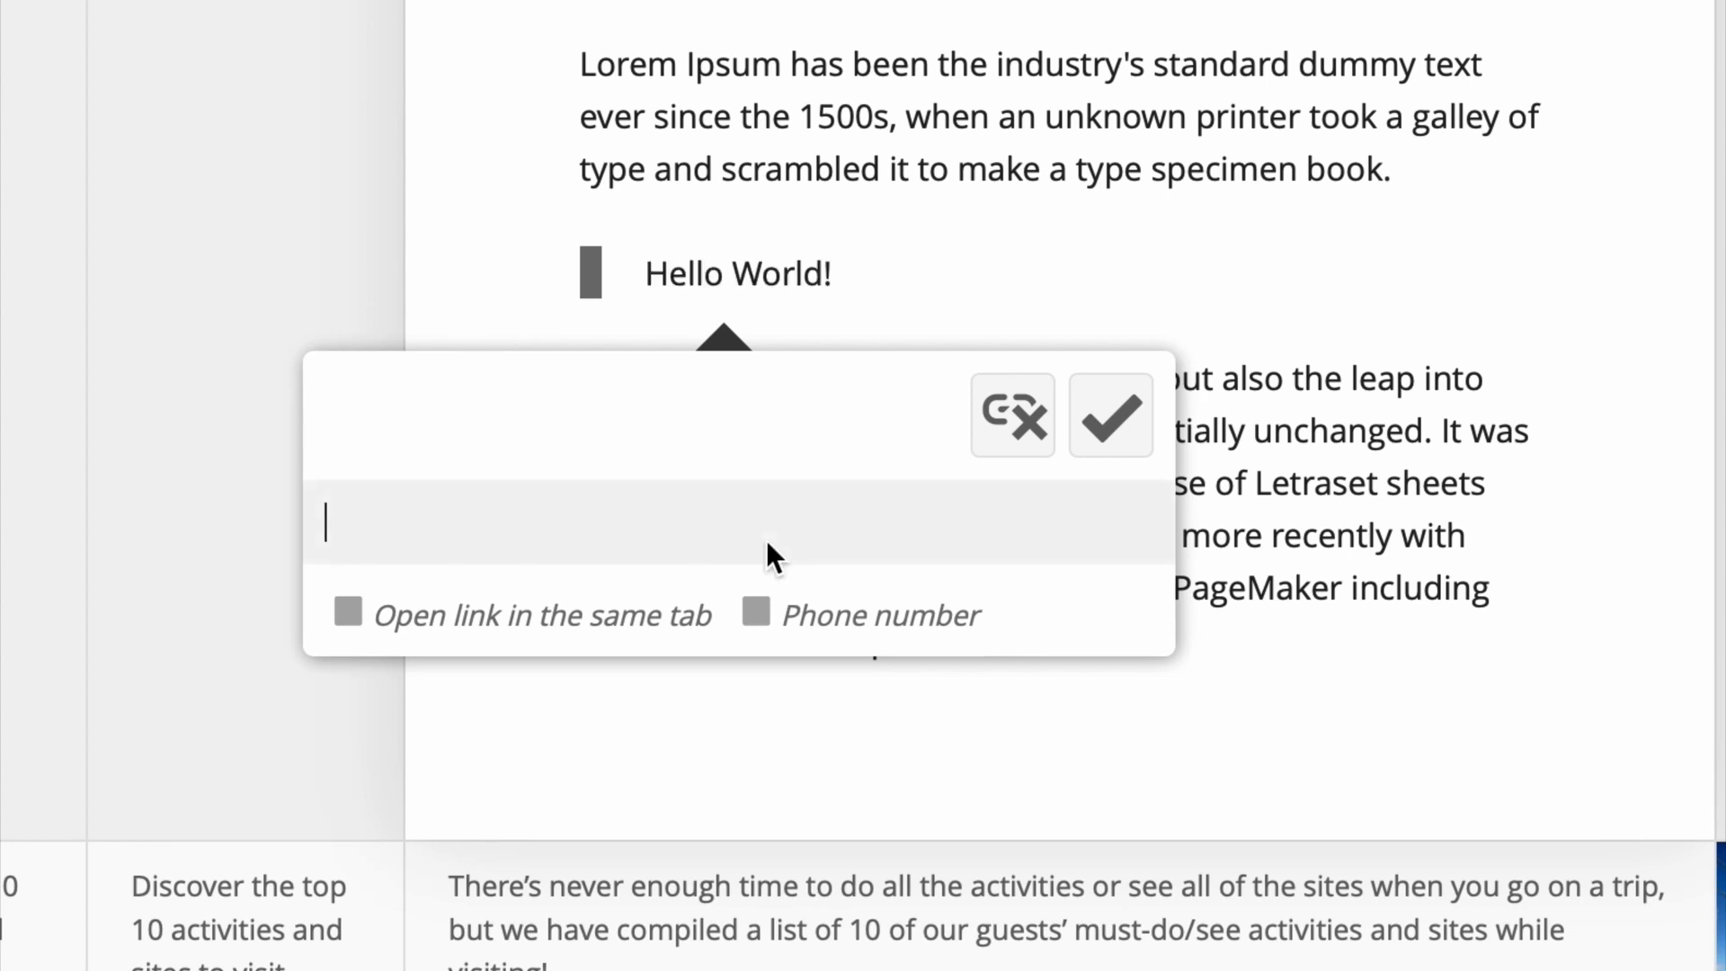
pyautogui.write('https://www.litemoo')
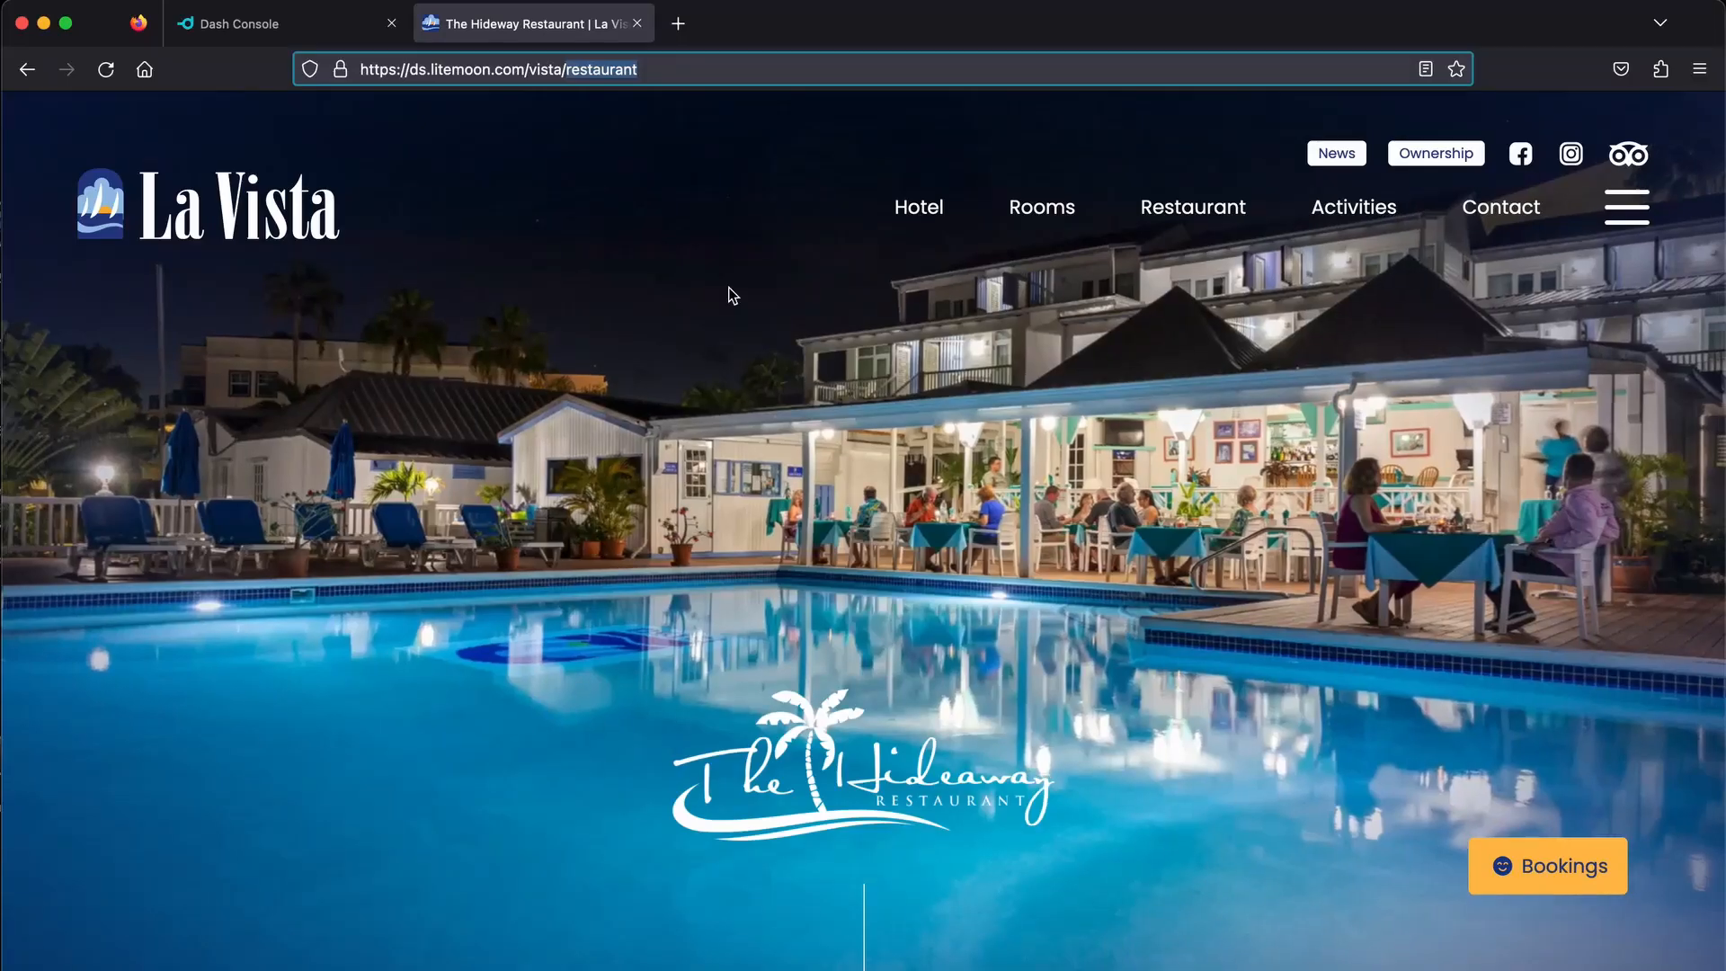
pyautogui.doubleClick(601, 65)
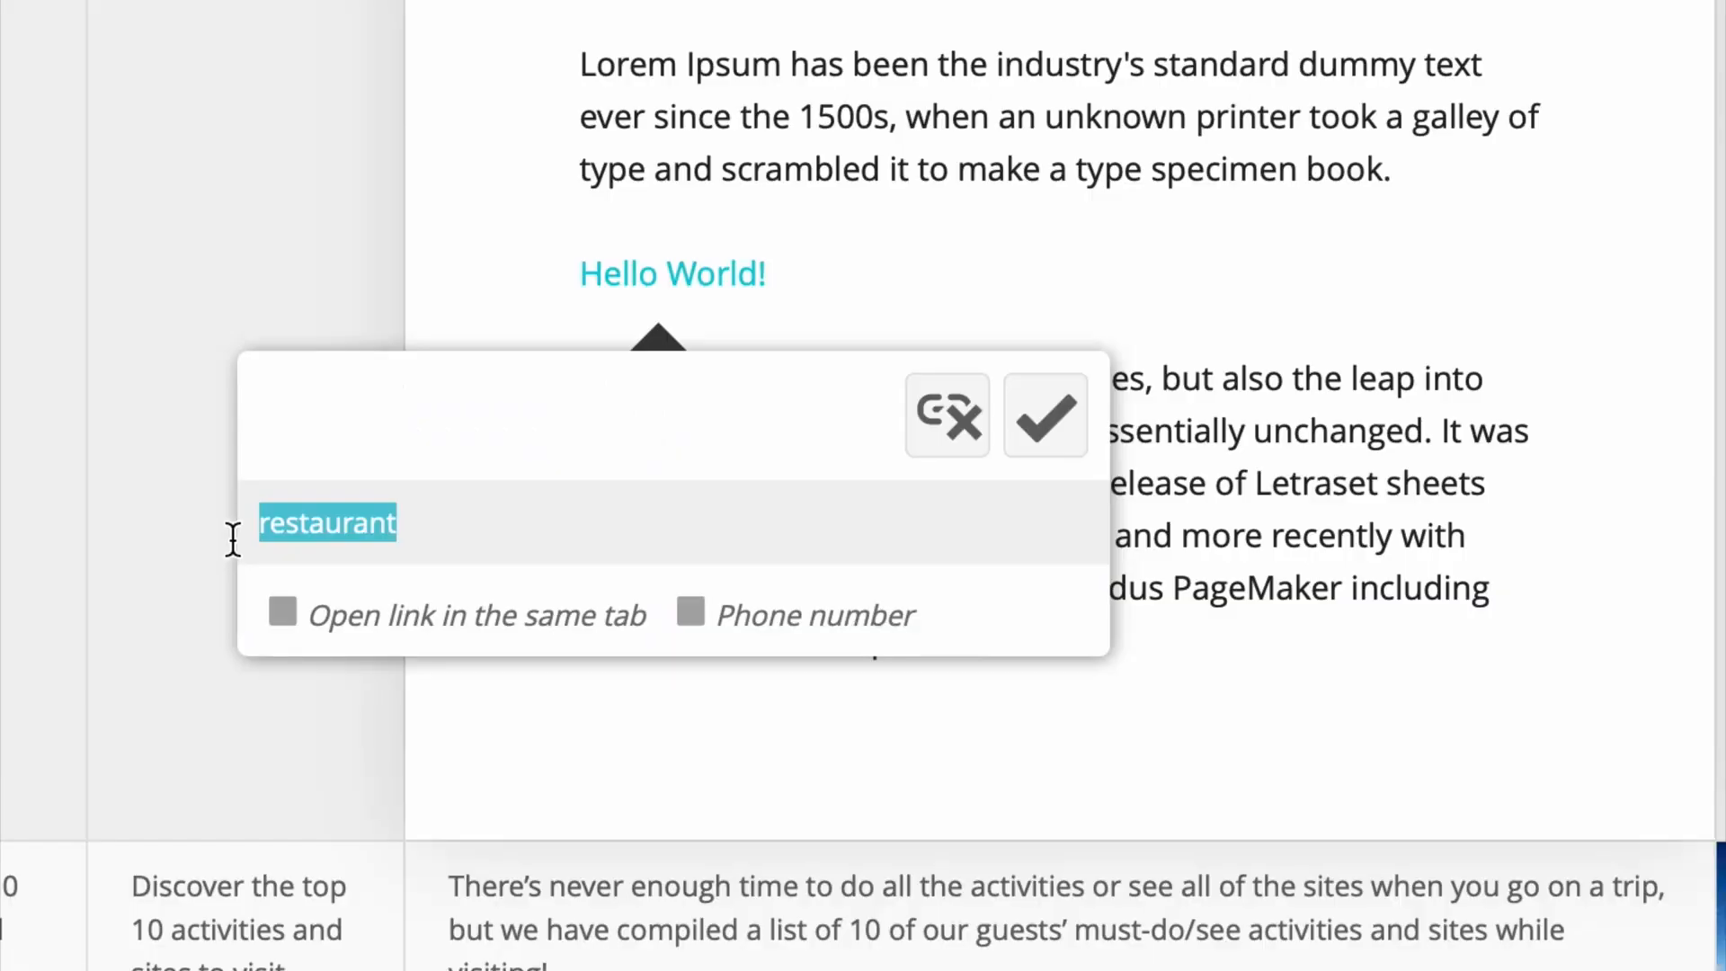
pyautogui.click(453, 528)
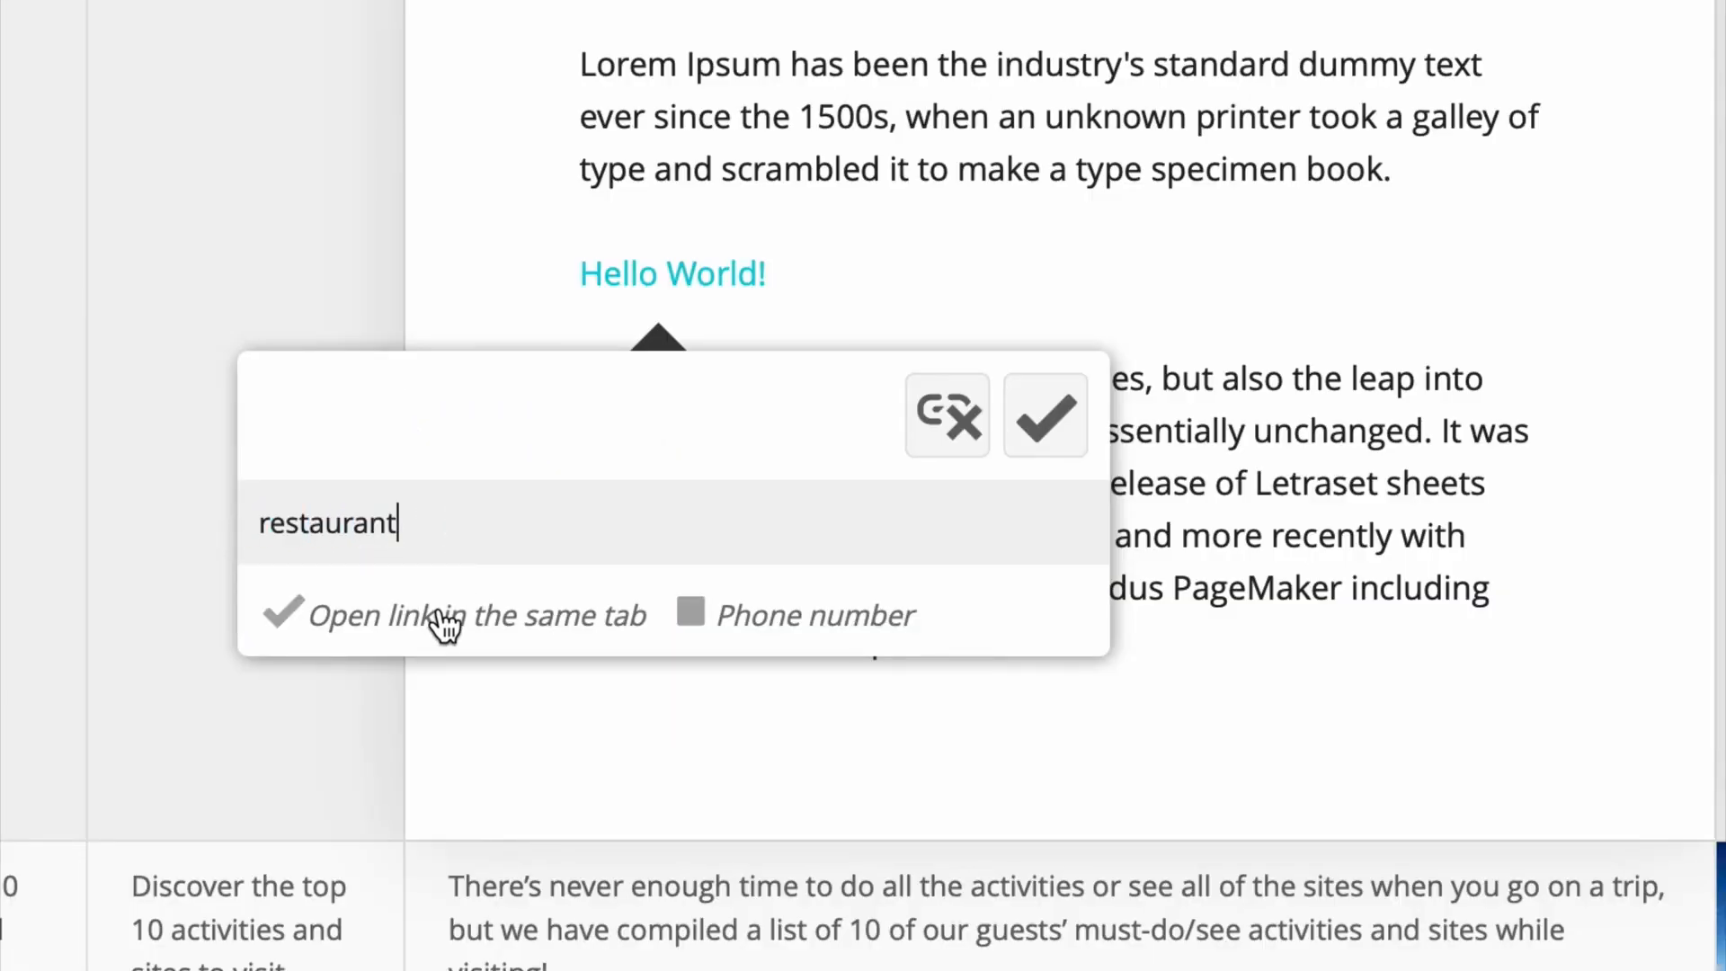
pyautogui.click(1045, 416)
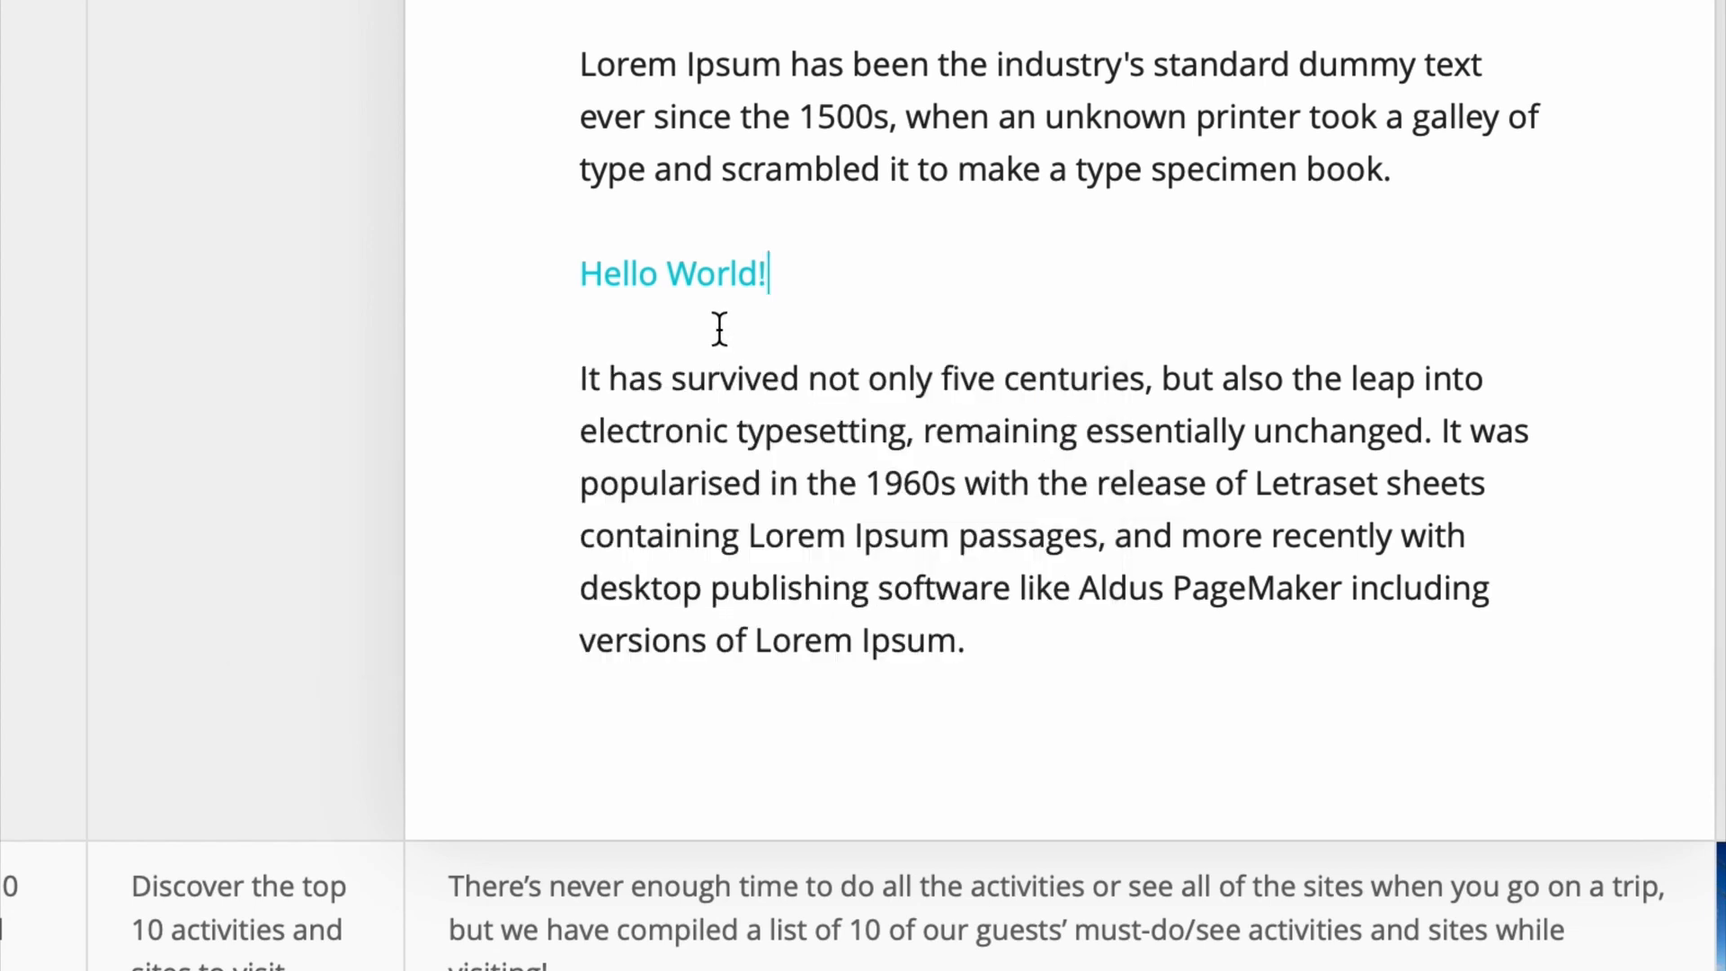
pyautogui.click(704, 270)
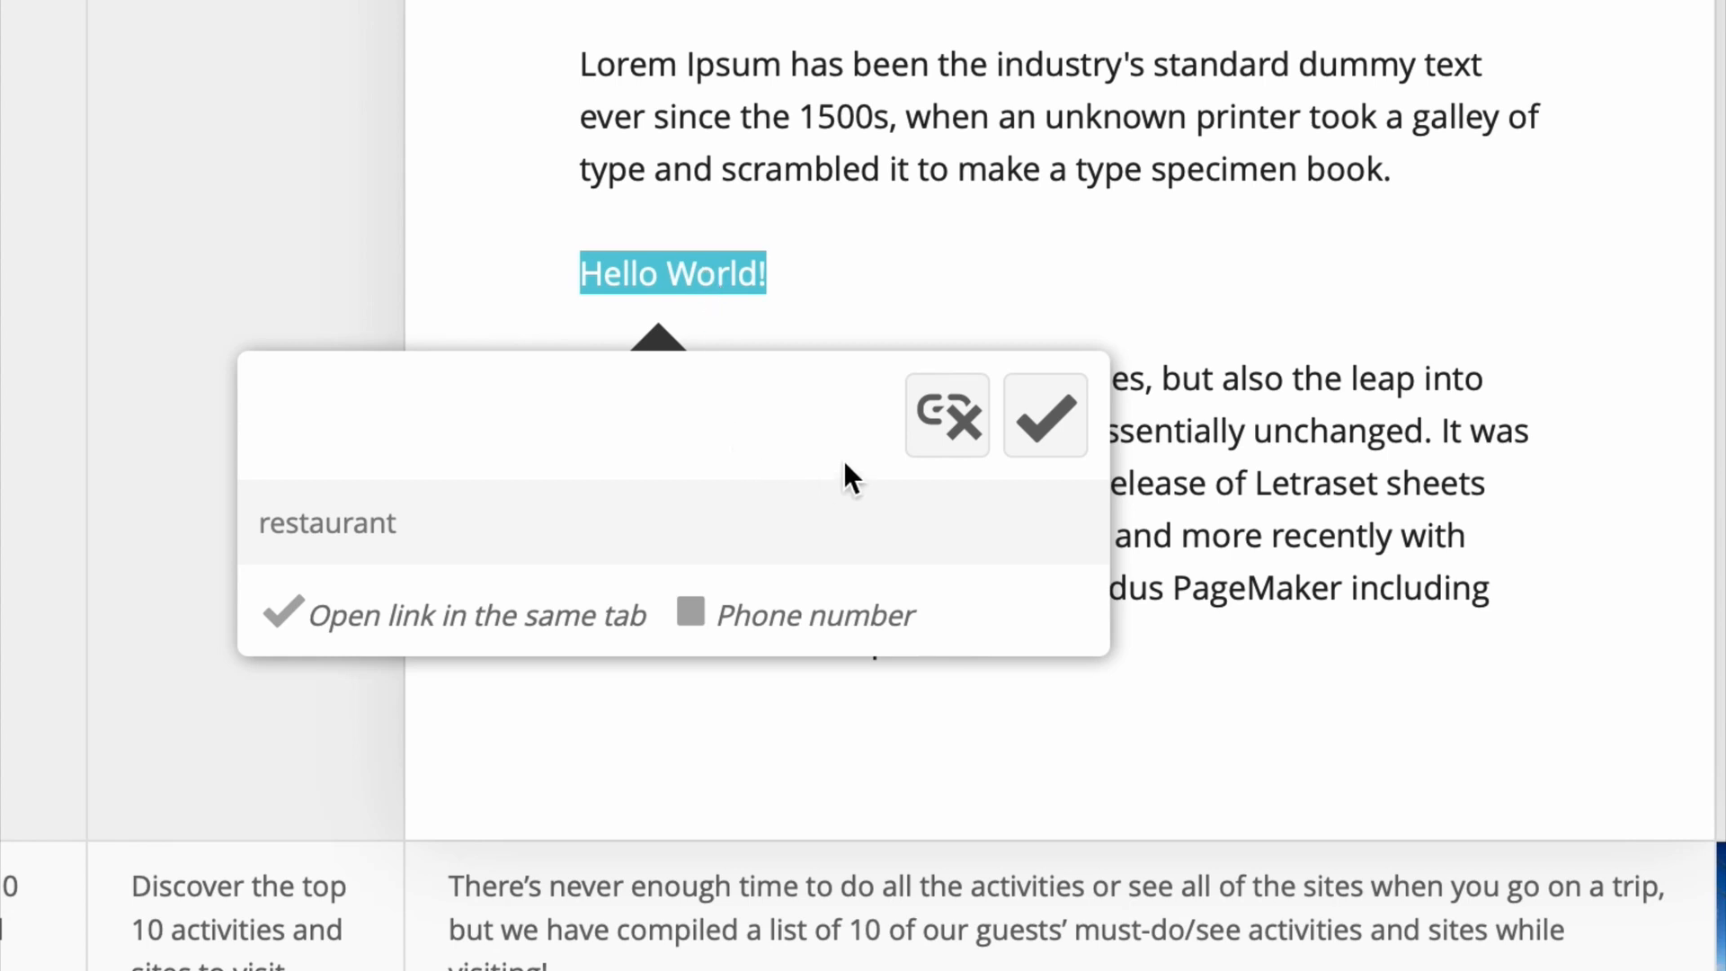
pyautogui.click(955, 442)
# Step: Turn the phone number line below the e-mail address into a link with the Phone number option enabled
pyautogui.moveTo(876, 377); pyautogui.dragTo(558, 373)
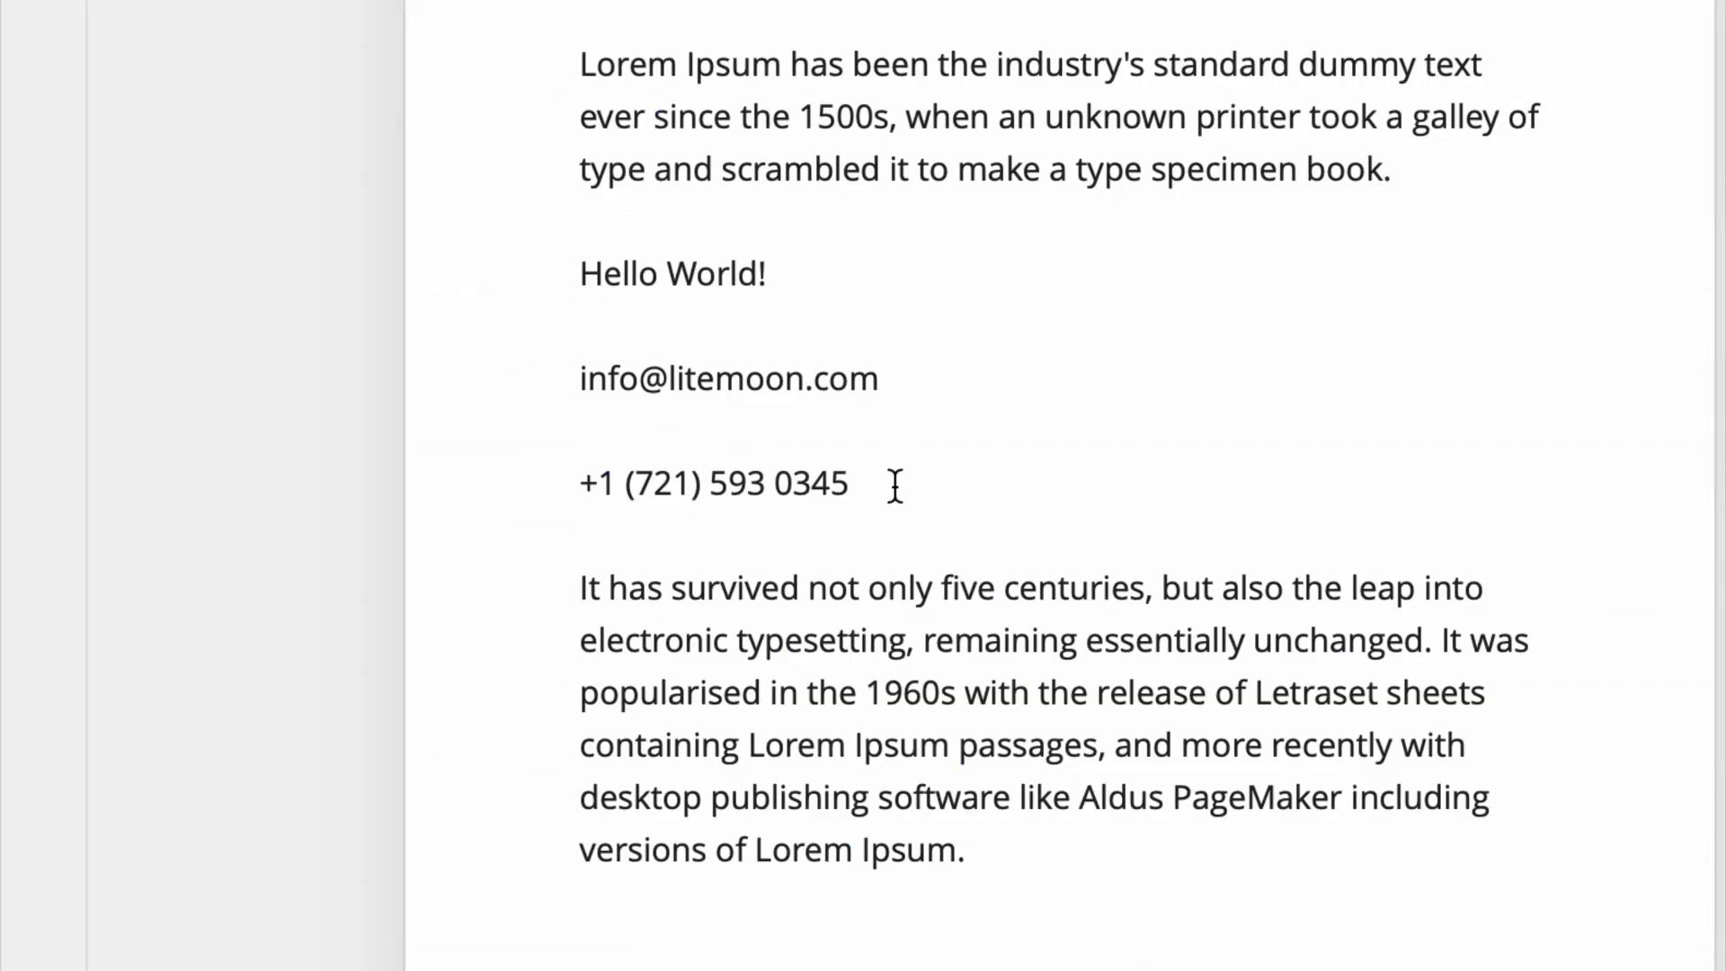
pyautogui.moveTo(894, 481); pyautogui.dragTo(537, 492)
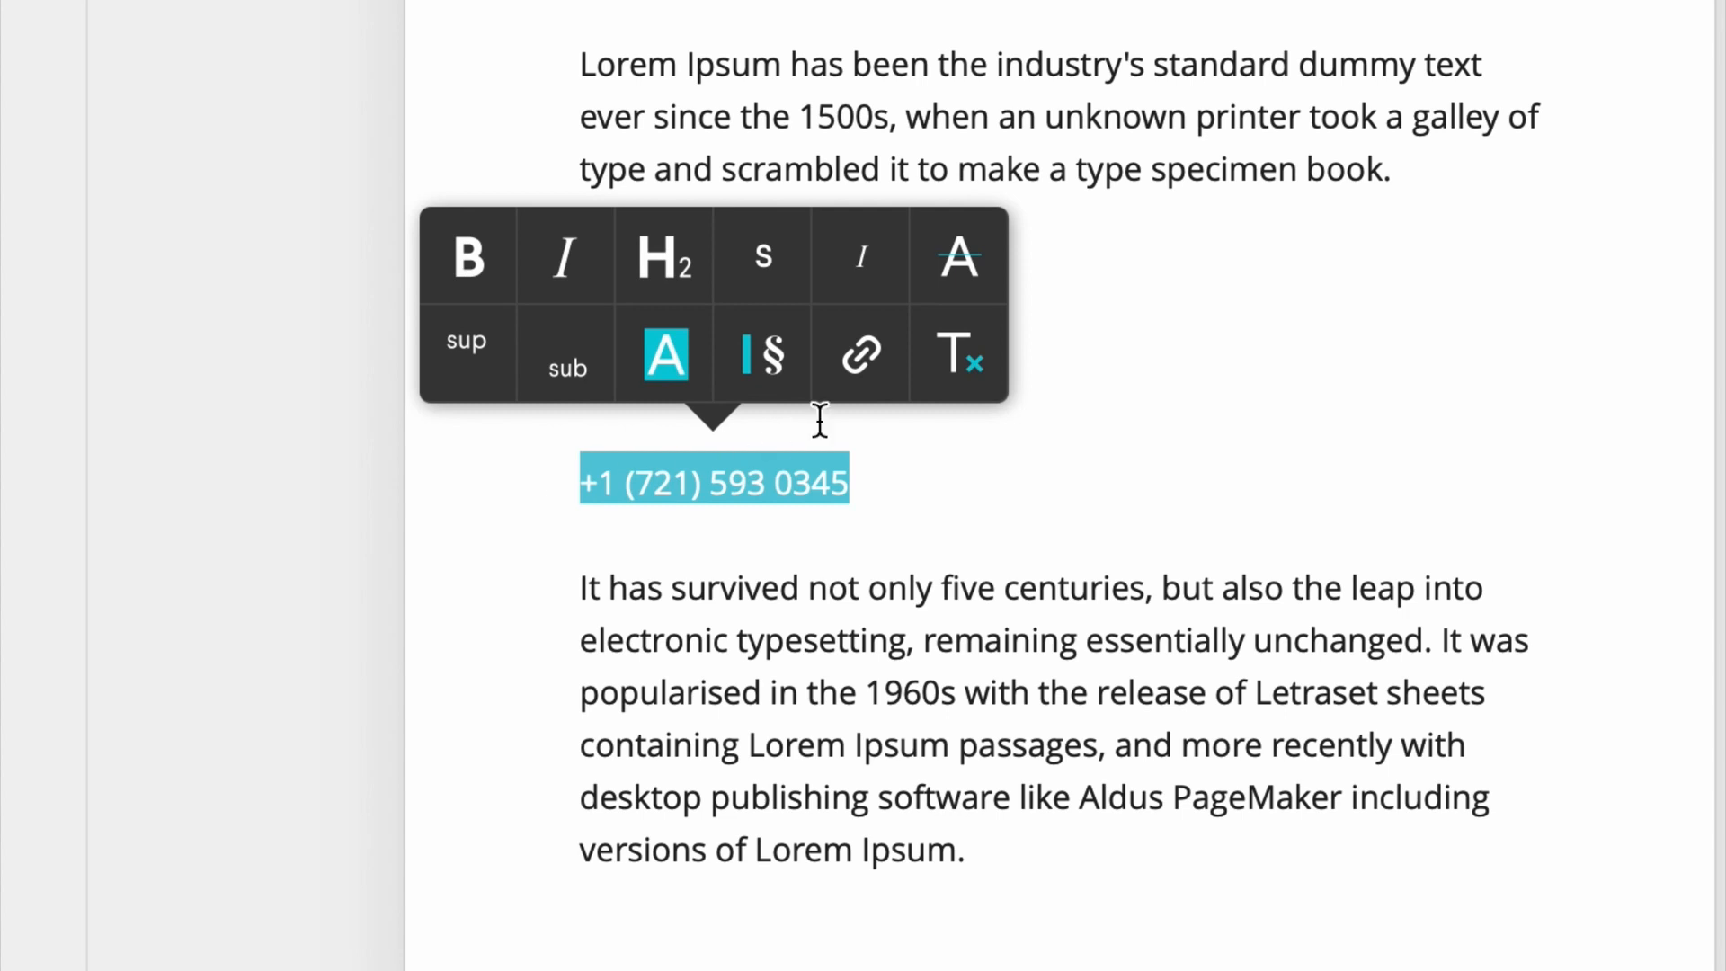
pyautogui.click(865, 357)
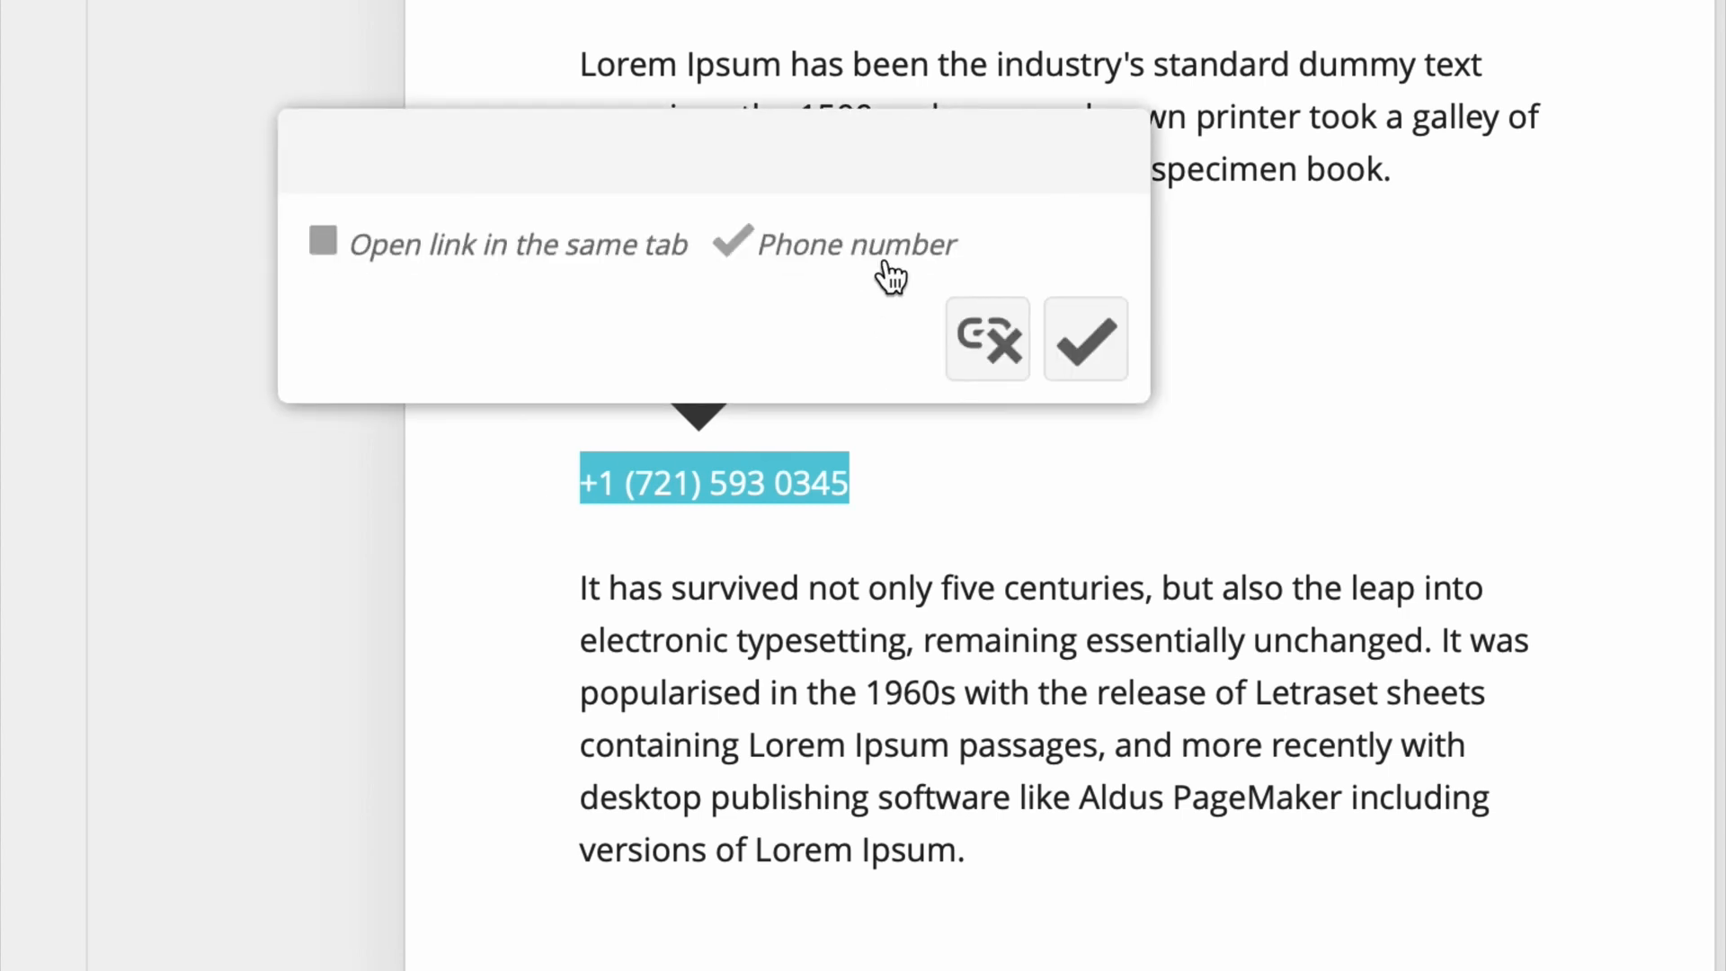
pyautogui.click(1094, 358)
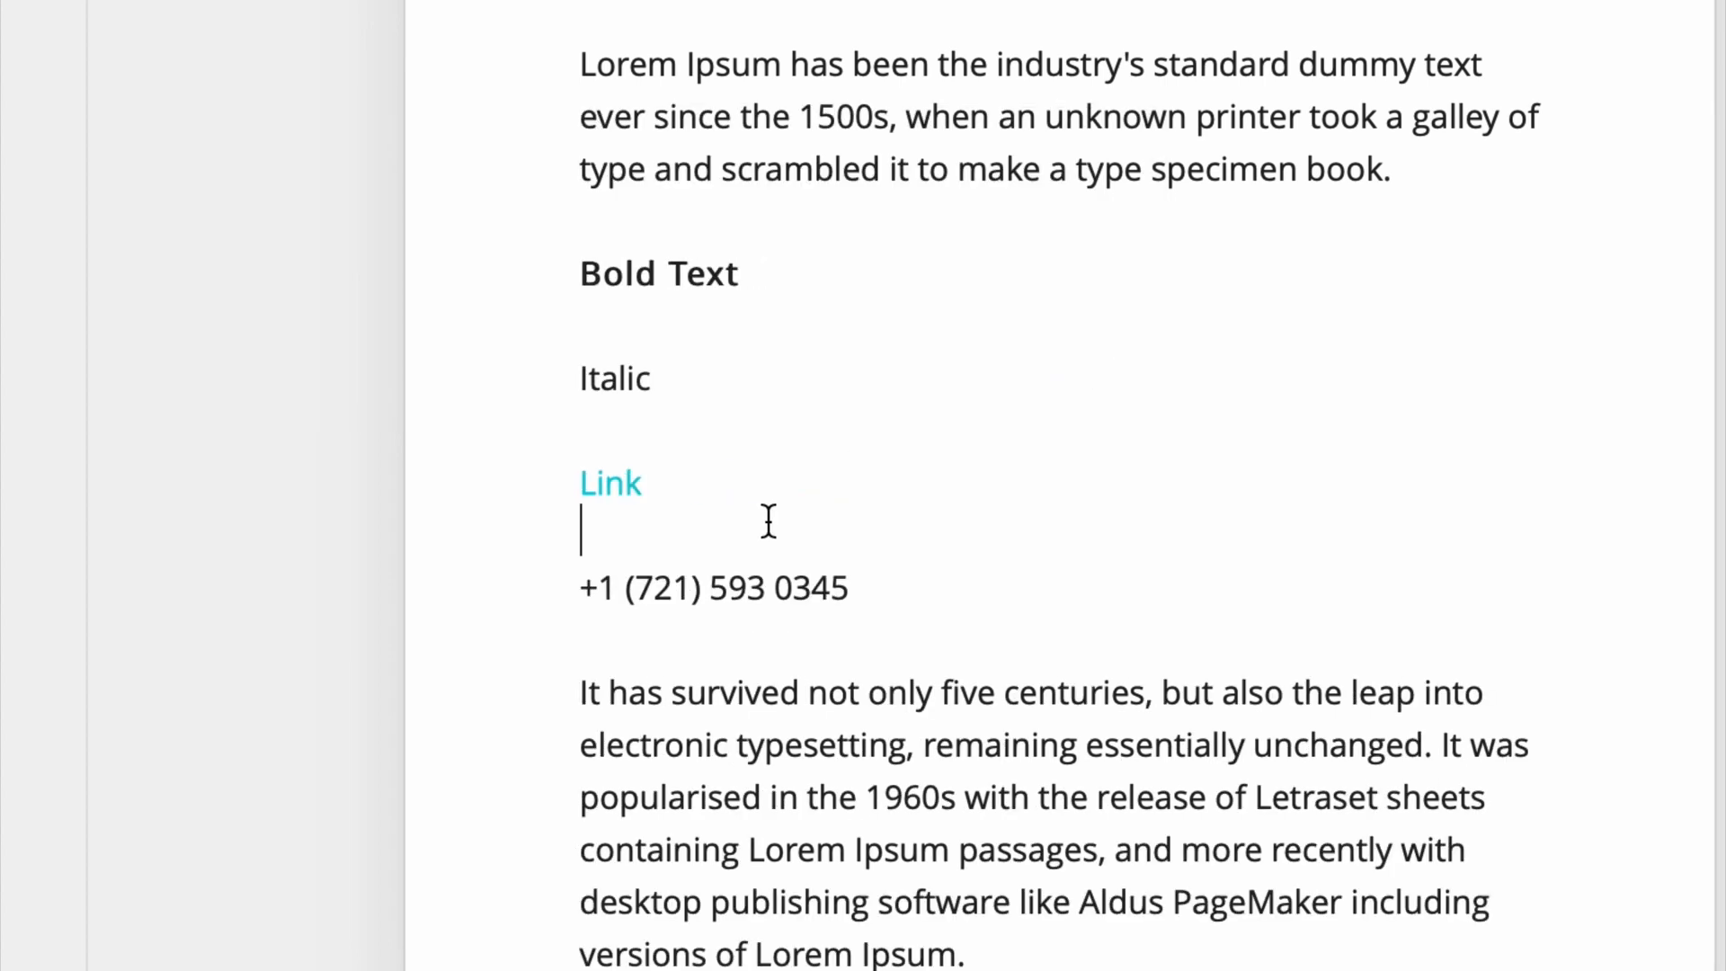
# Step: Clear all formatting from the "Bold Text", "Italic" and "Link" lines
pyautogui.moveTo(766, 521); pyautogui.dragTo(564, 287)
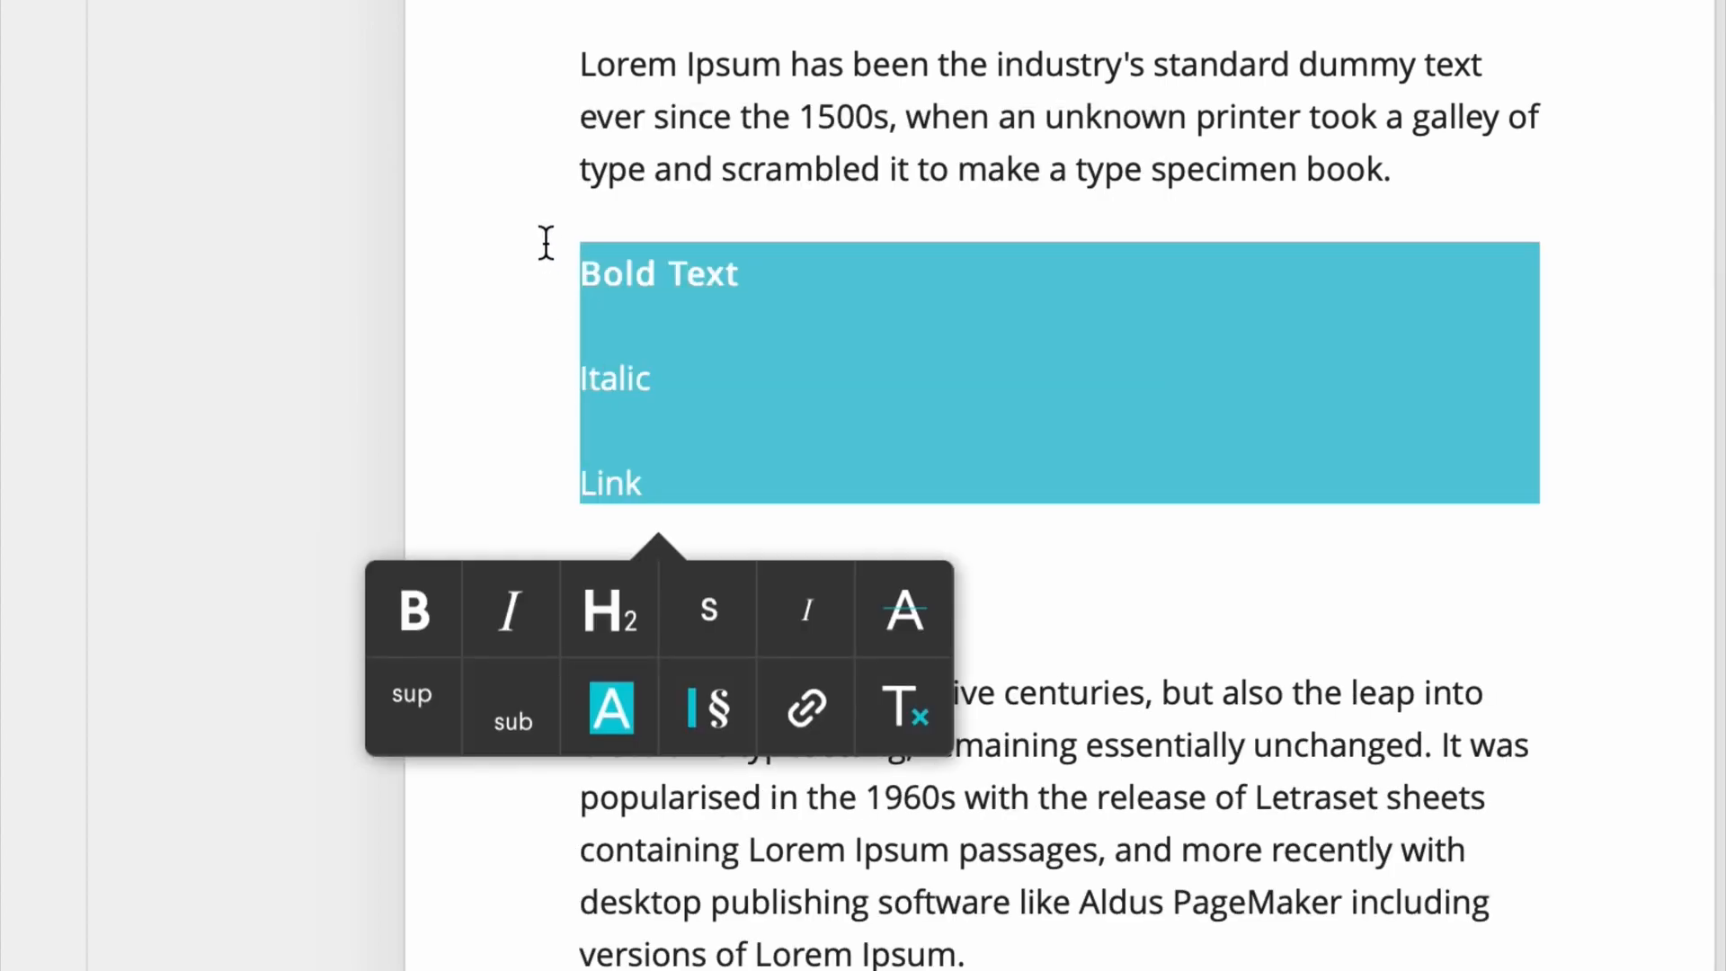
pyautogui.click(903, 719)
pyautogui.click(1044, 576)
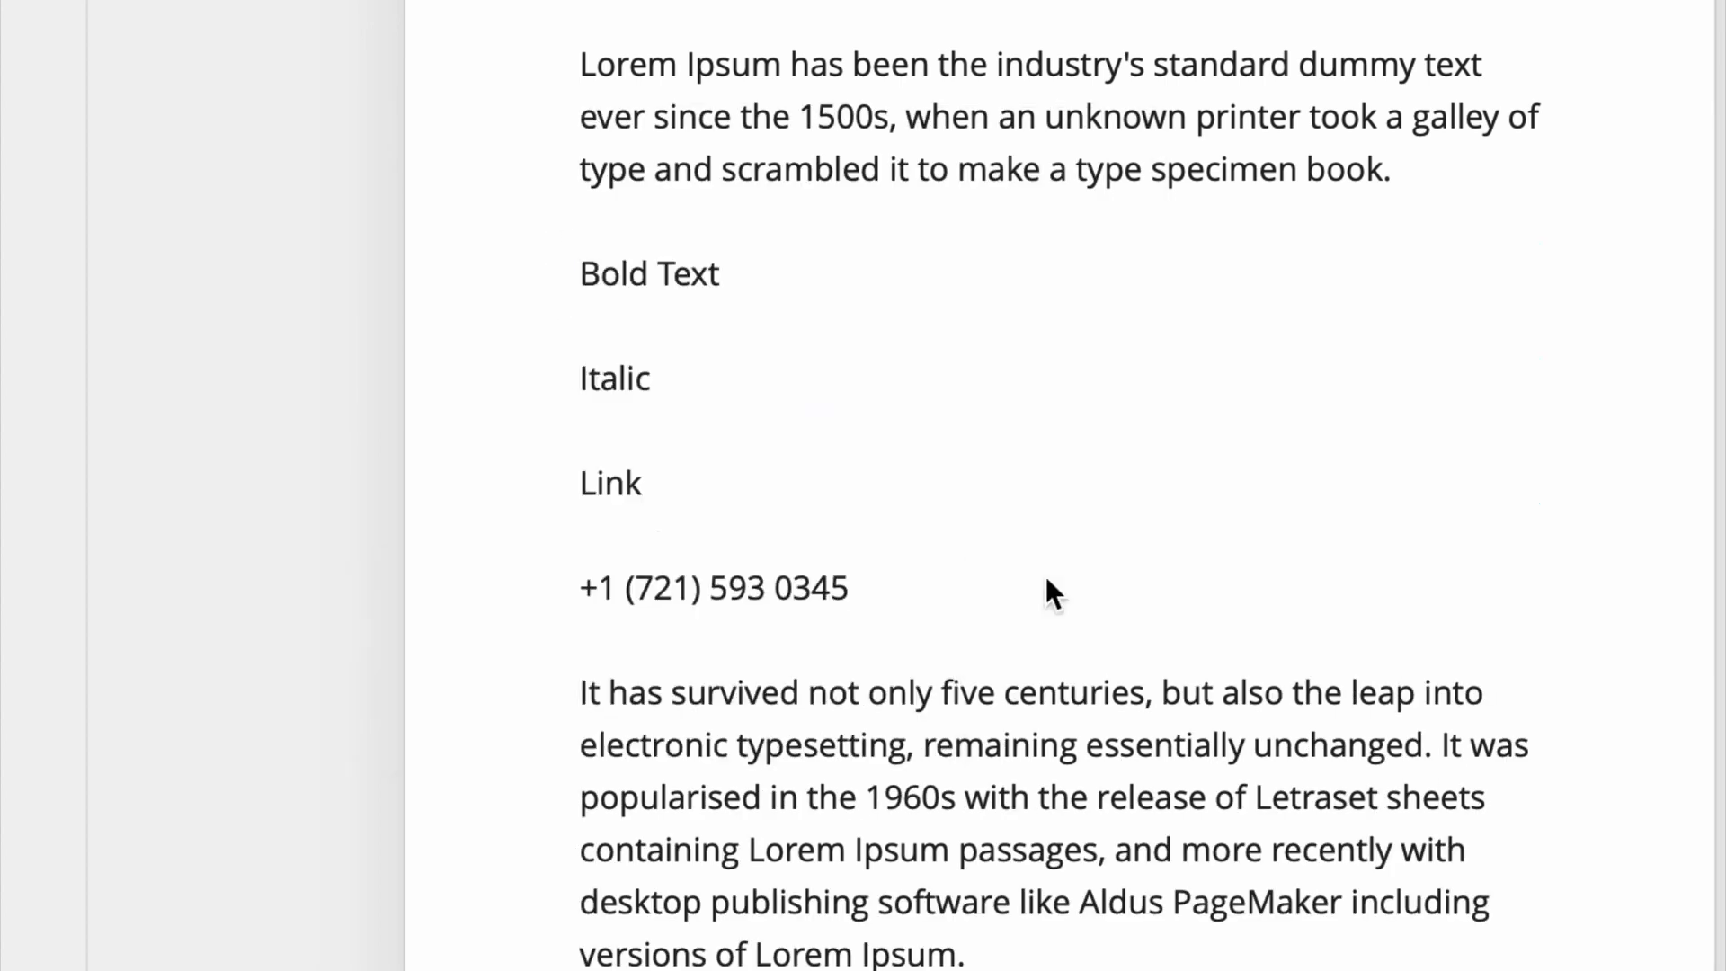
# Step: Upload document.pdf and file-sample_100kB.doc and insert both as a files block between the "Italic" and "Link" lines
pyautogui.press('Return')
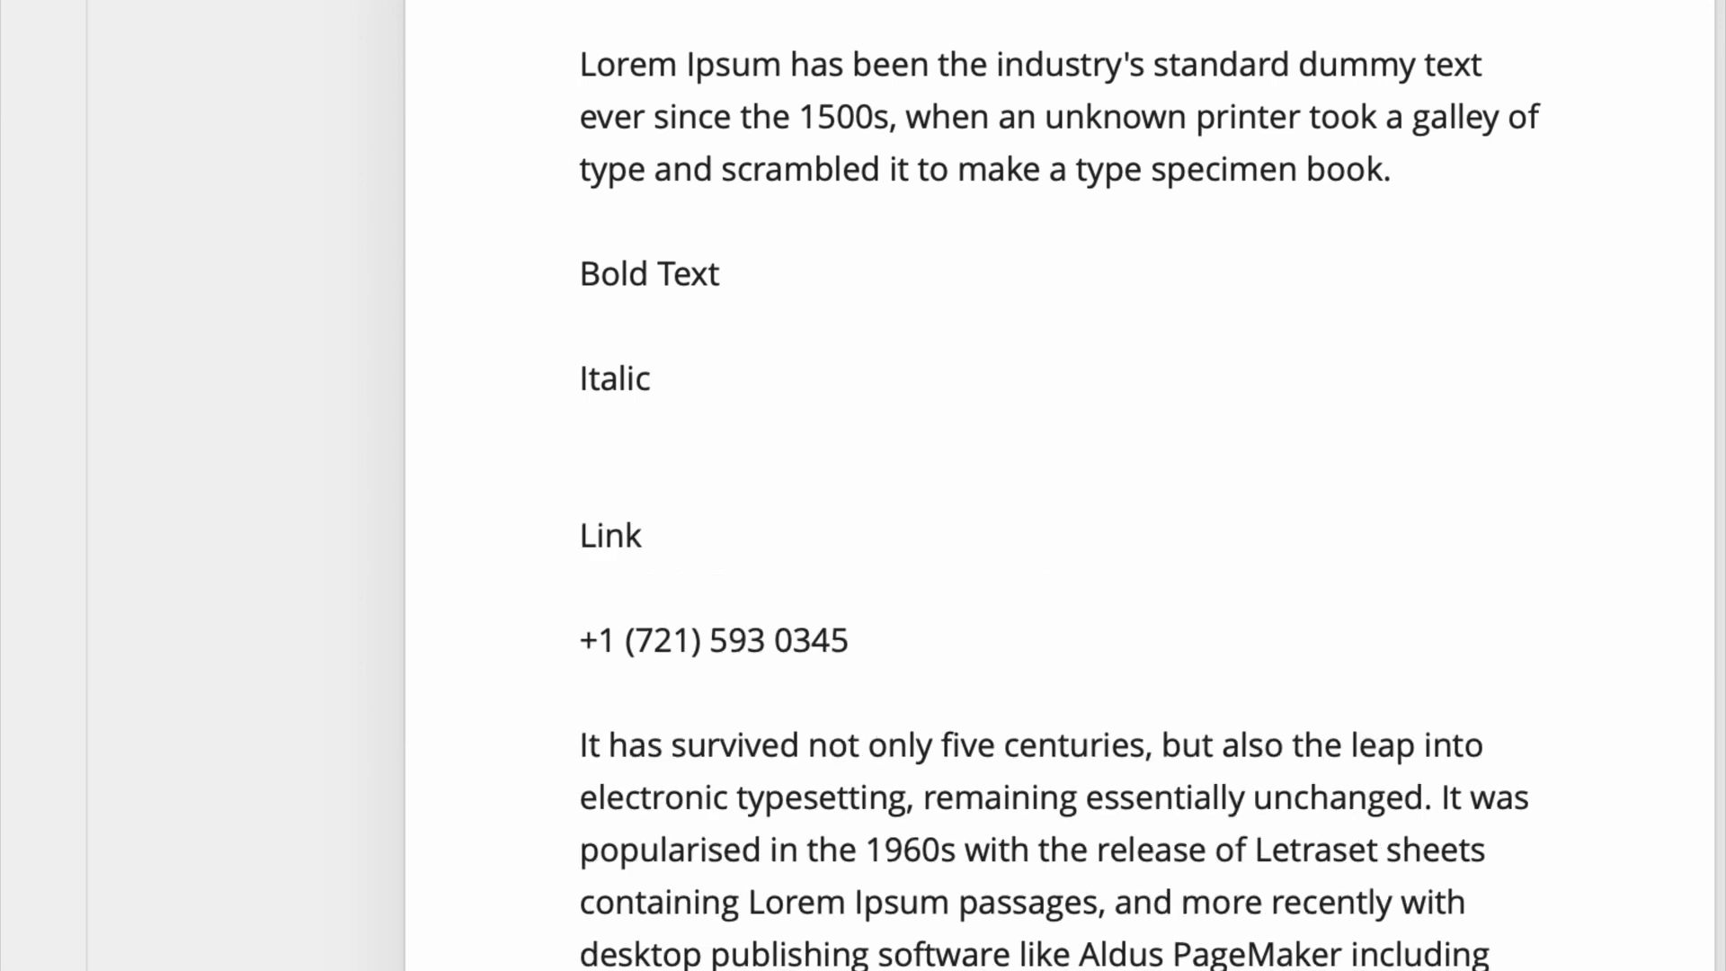
pyautogui.write('/*')
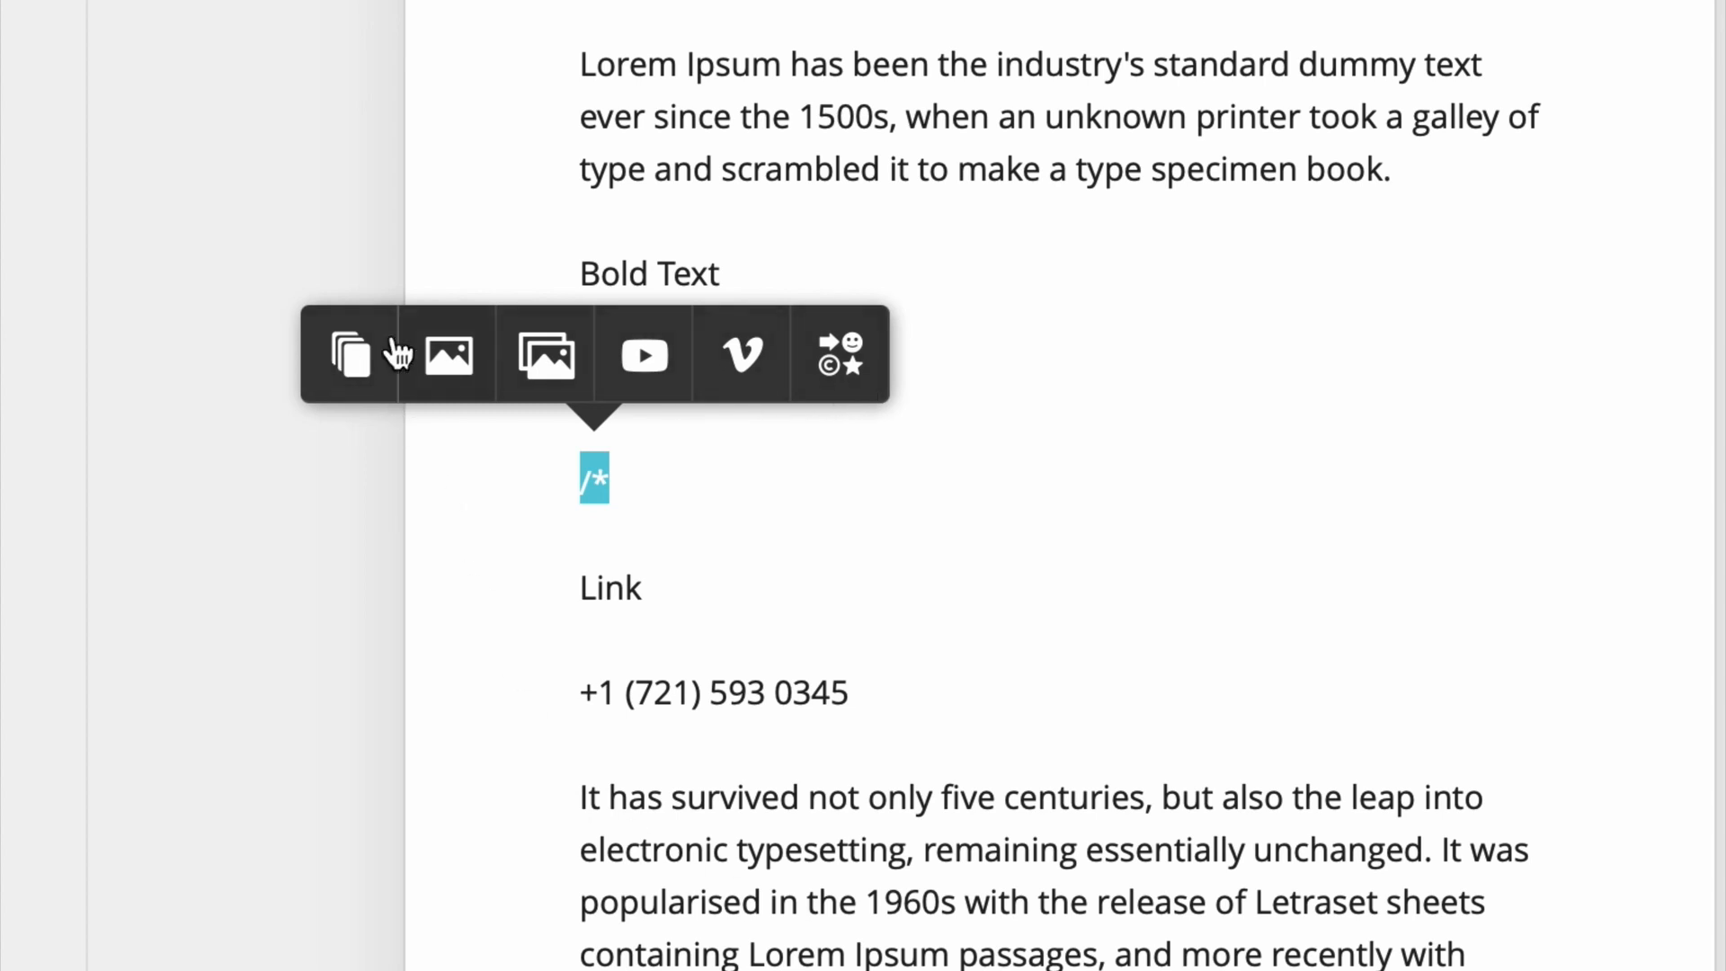
pyautogui.click(351, 357)
pyautogui.click(349, 359)
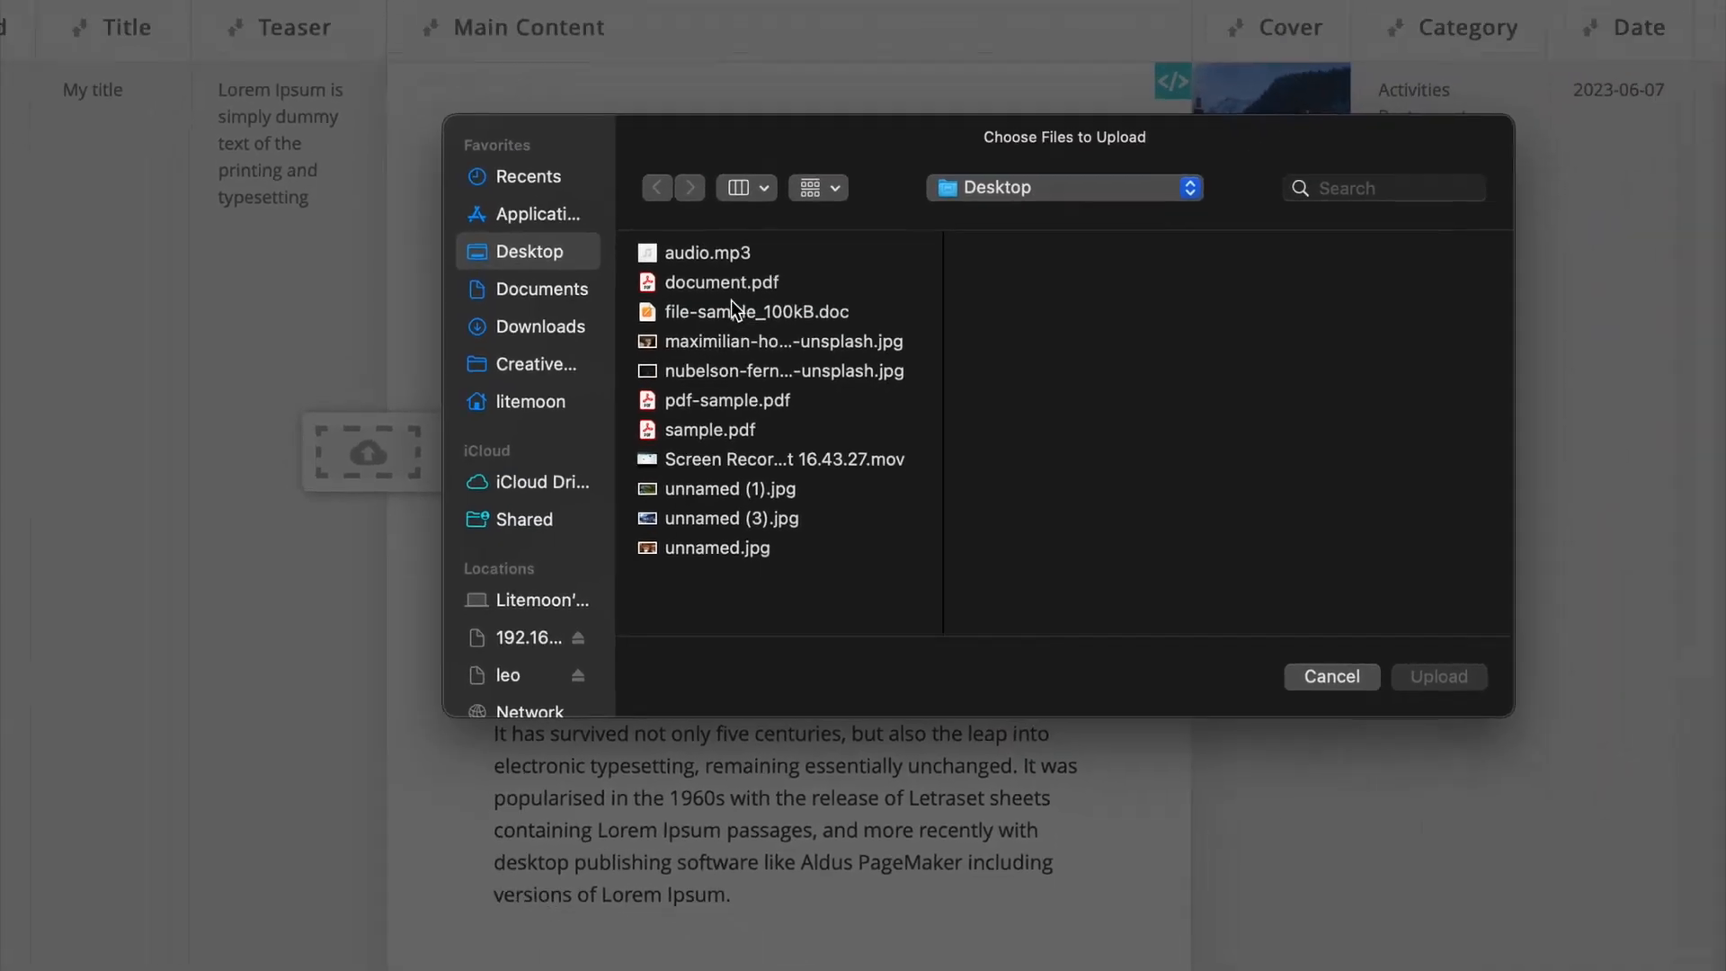
pyautogui.click(733, 282)
pyautogui.keyDown('shift'); pyautogui.click(757, 312); pyautogui.keyUp('shift')
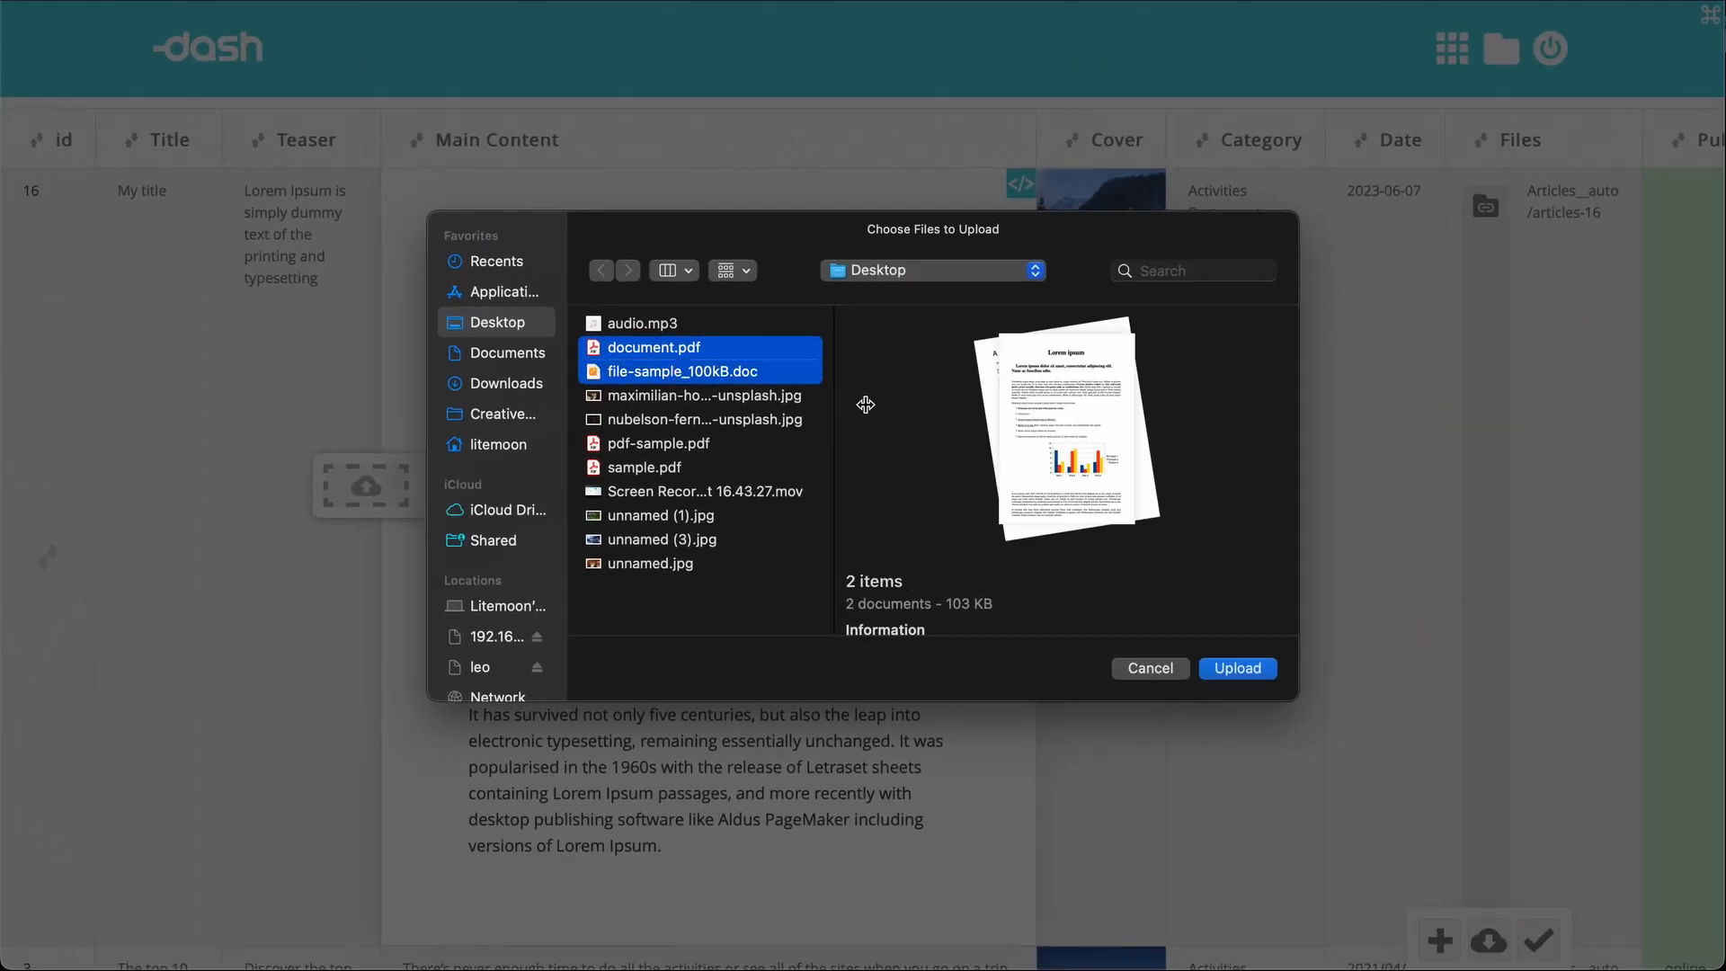
pyautogui.click(1247, 668)
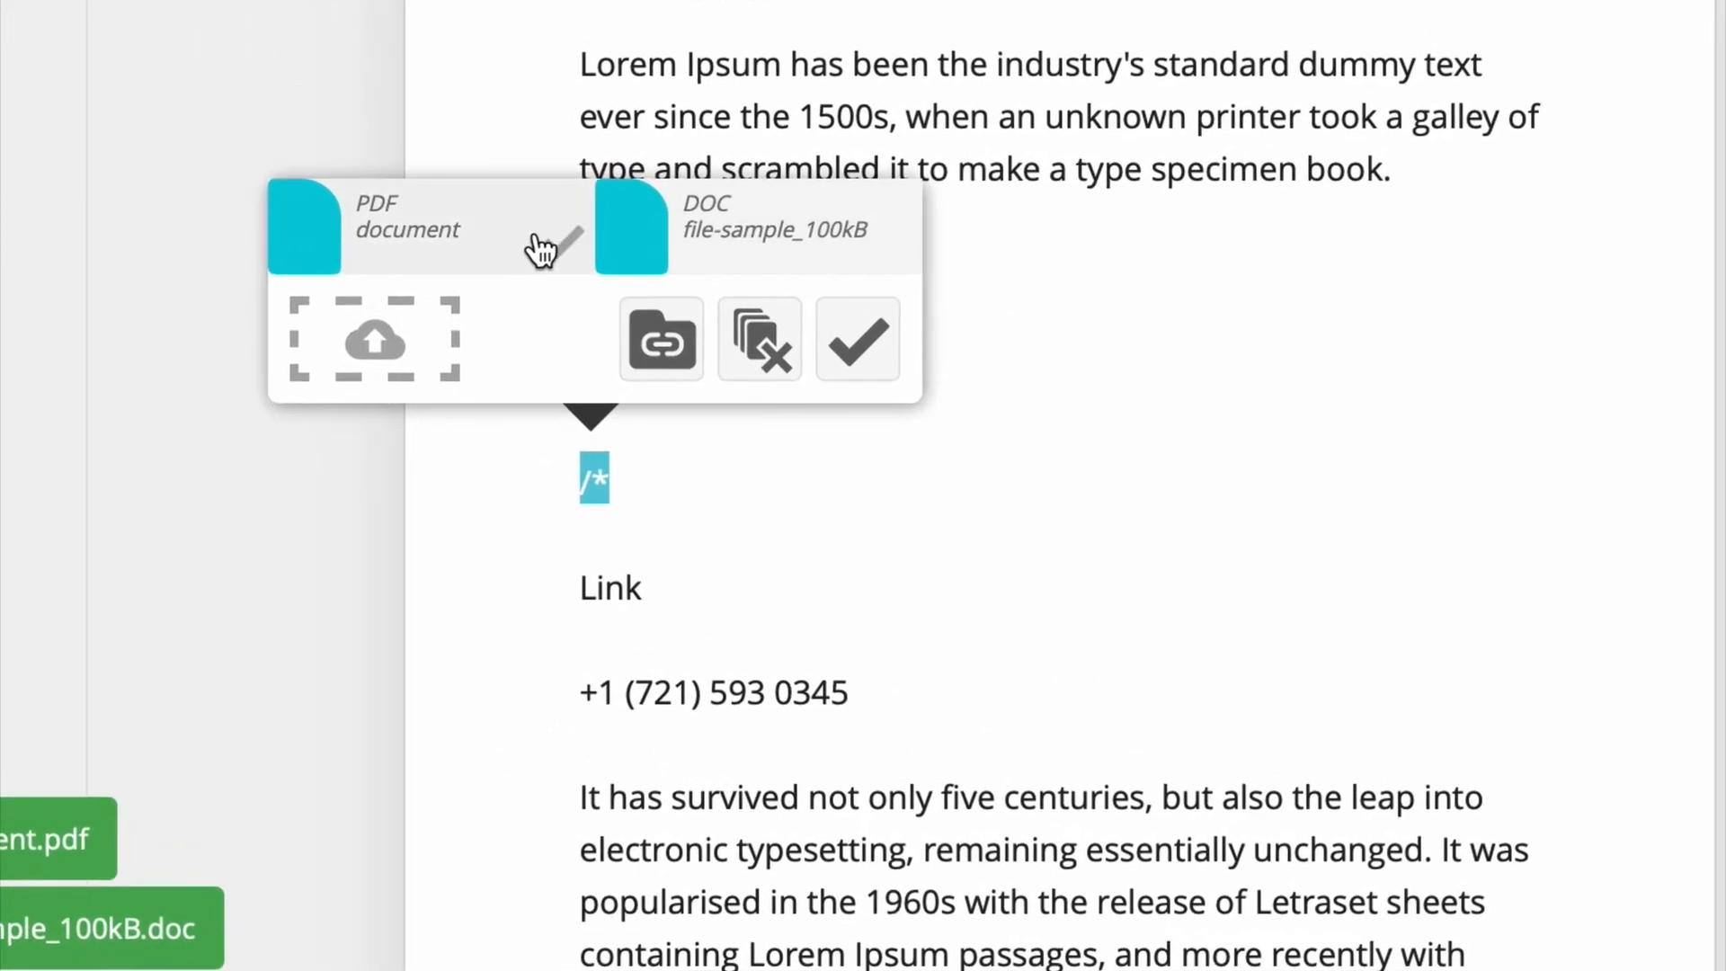
pyautogui.click(854, 340)
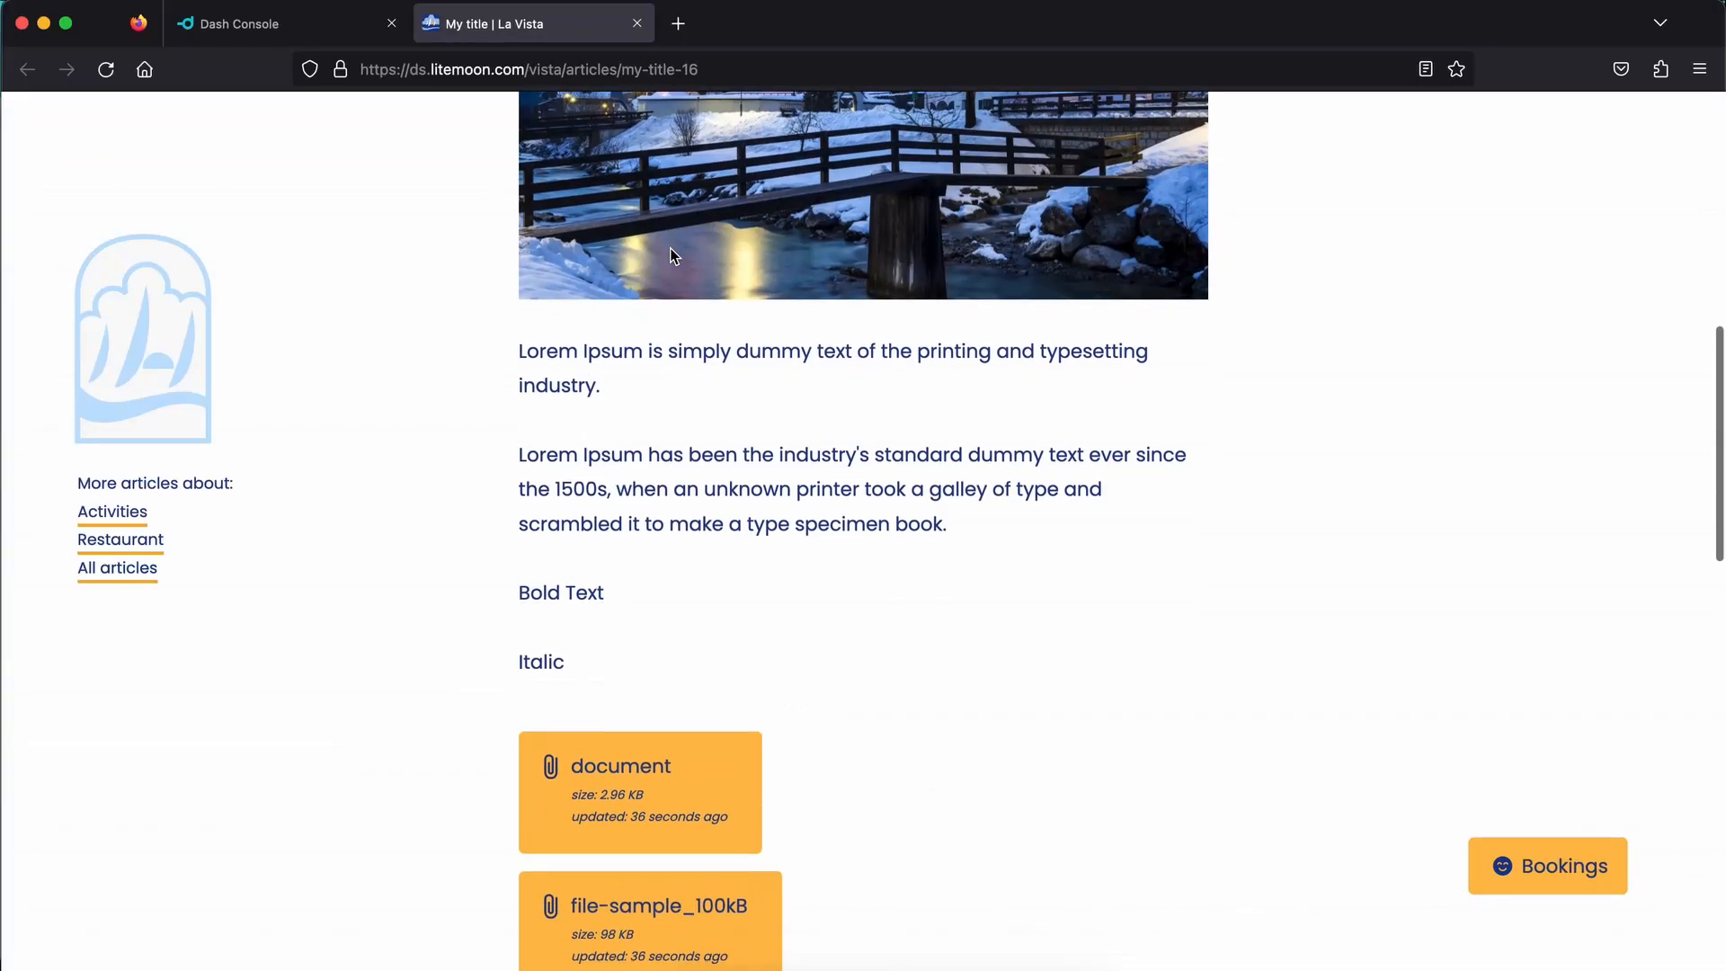
pyautogui.scroll(-3, 672, 256)
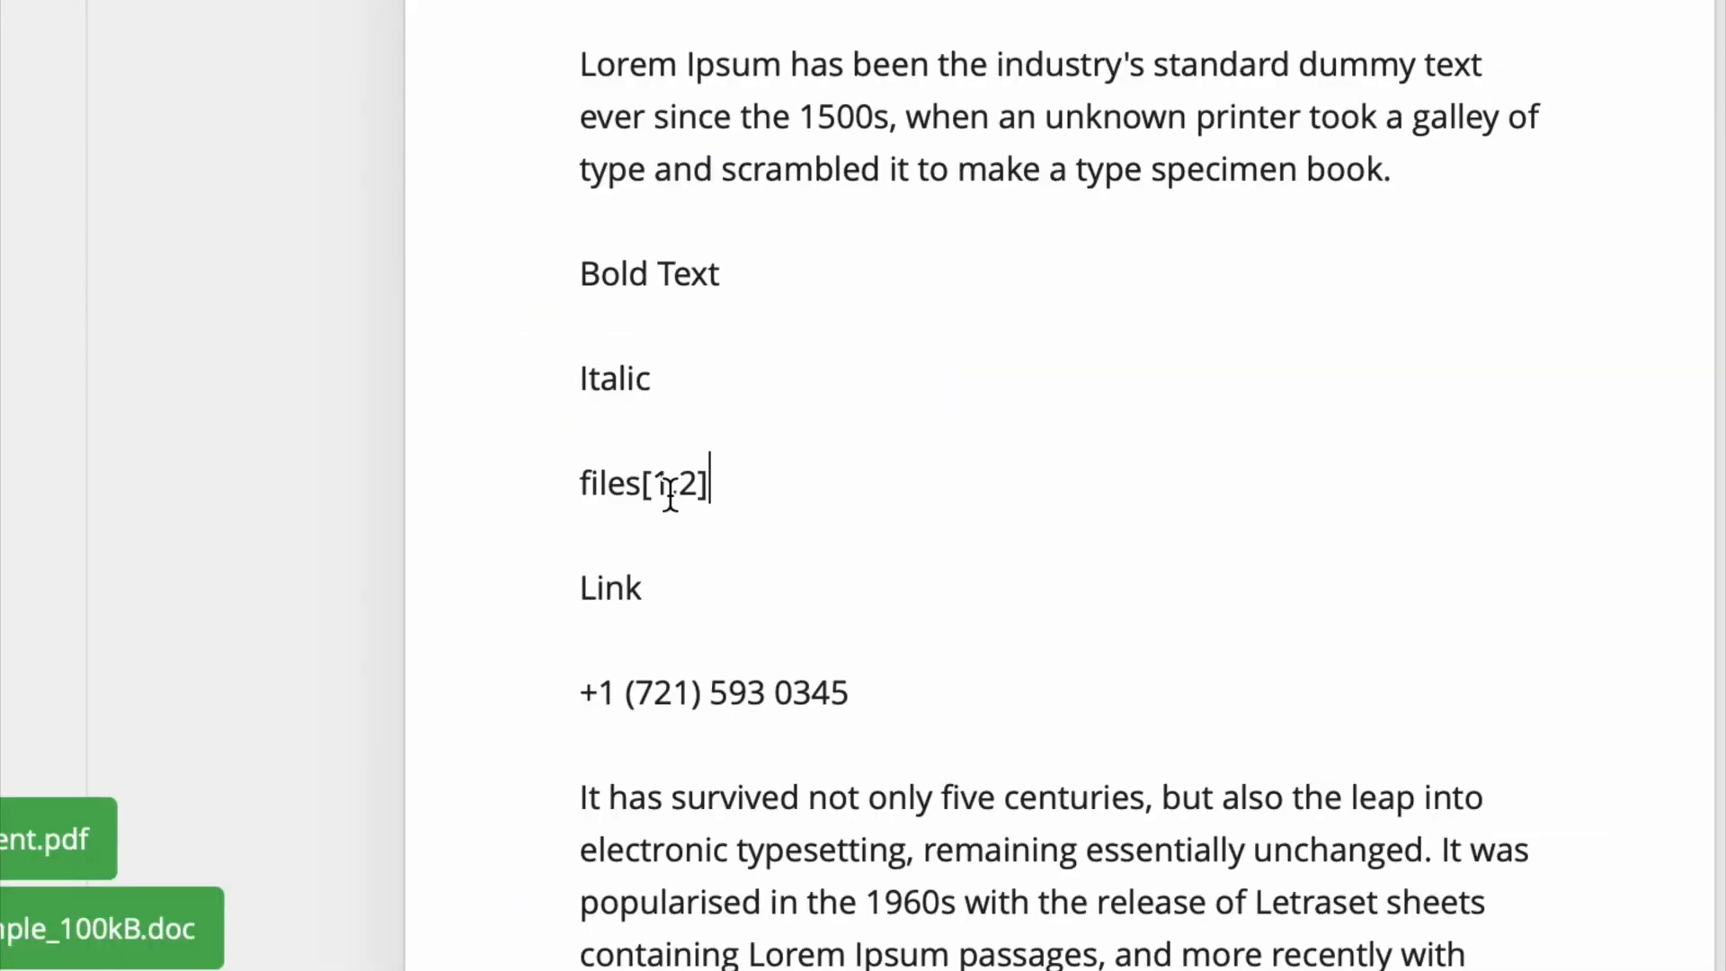
# Step: Deselect the PDF "document" in the inserted files block, keeping only file-sample_100kB
pyautogui.click(670, 485)
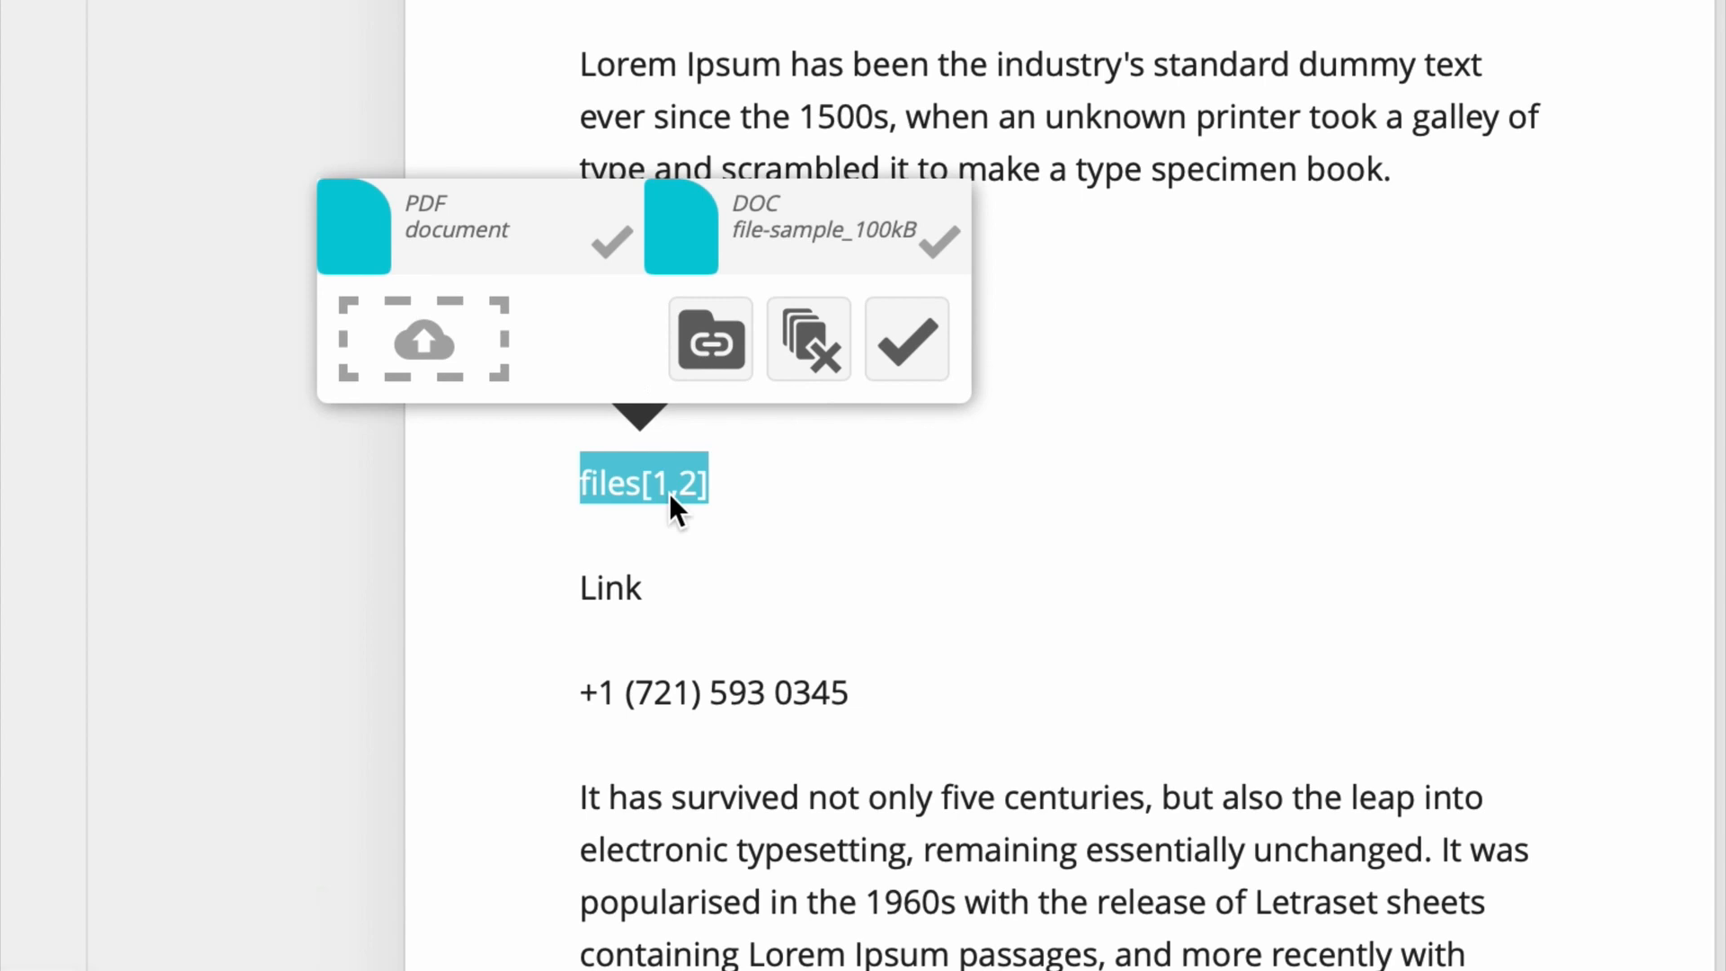
pyautogui.click(586, 251)
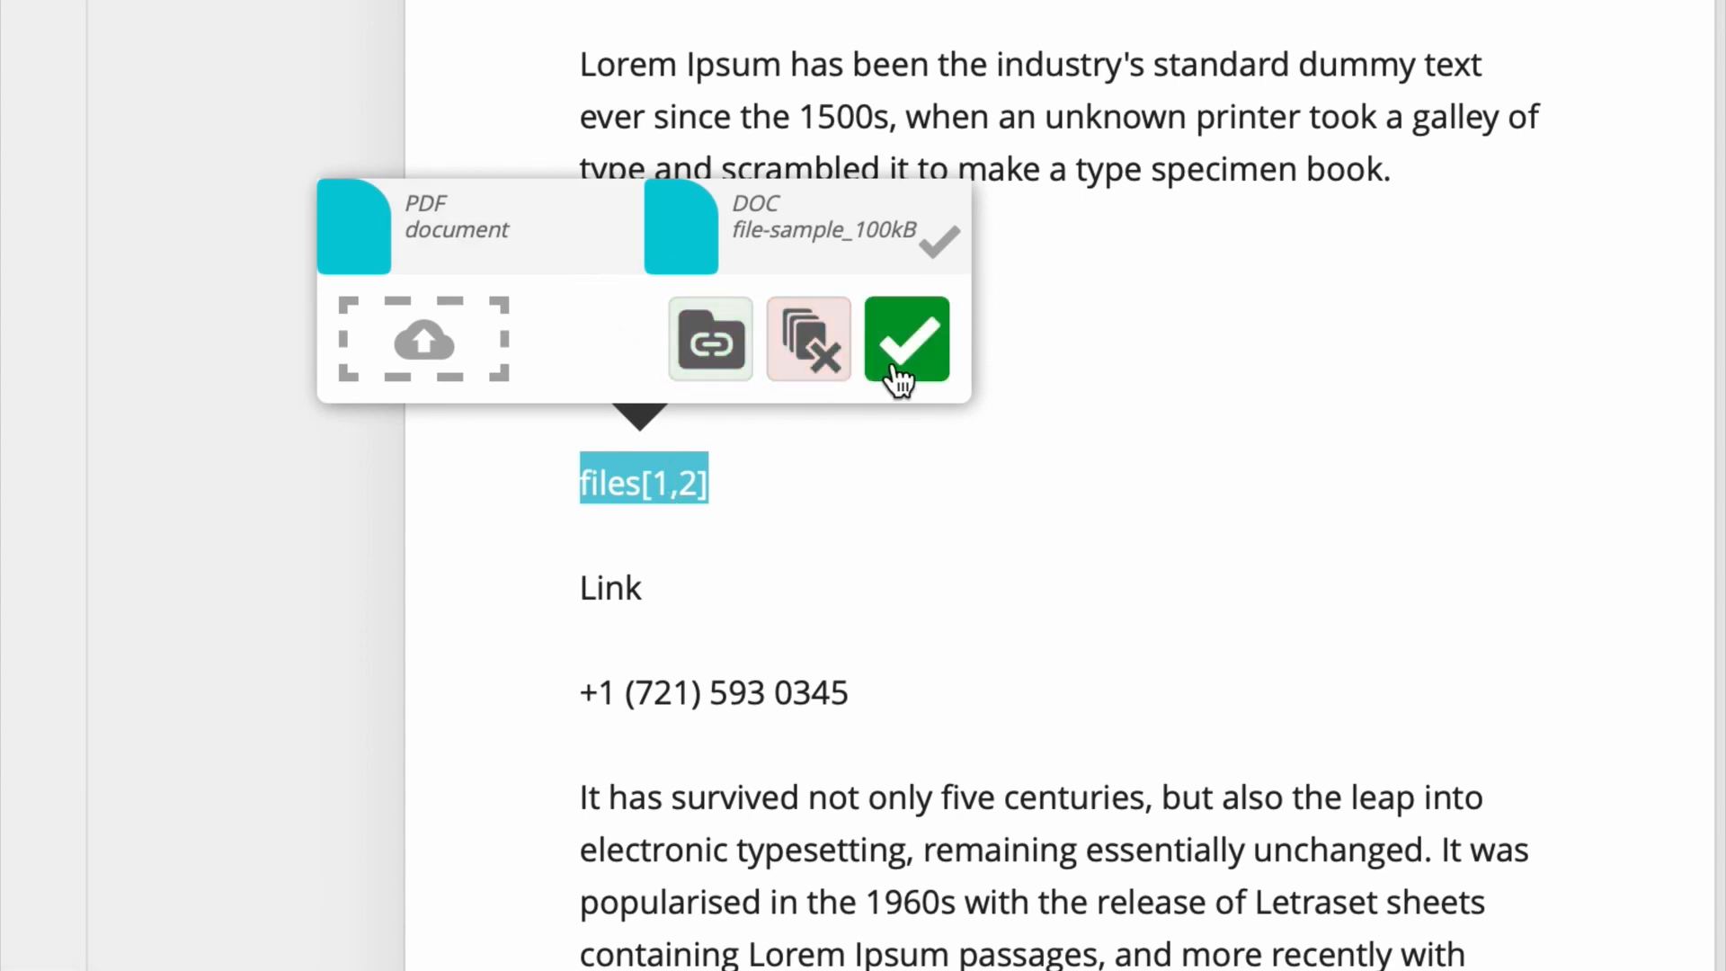
pyautogui.click(930, 377)
# Step: Upload the monk photo (…AzY6f5e2GtM-unsplash.jpeg), insert it as a picture below the files block and check it on the published article page
pyautogui.press('Return')
pyautogui.write('/')
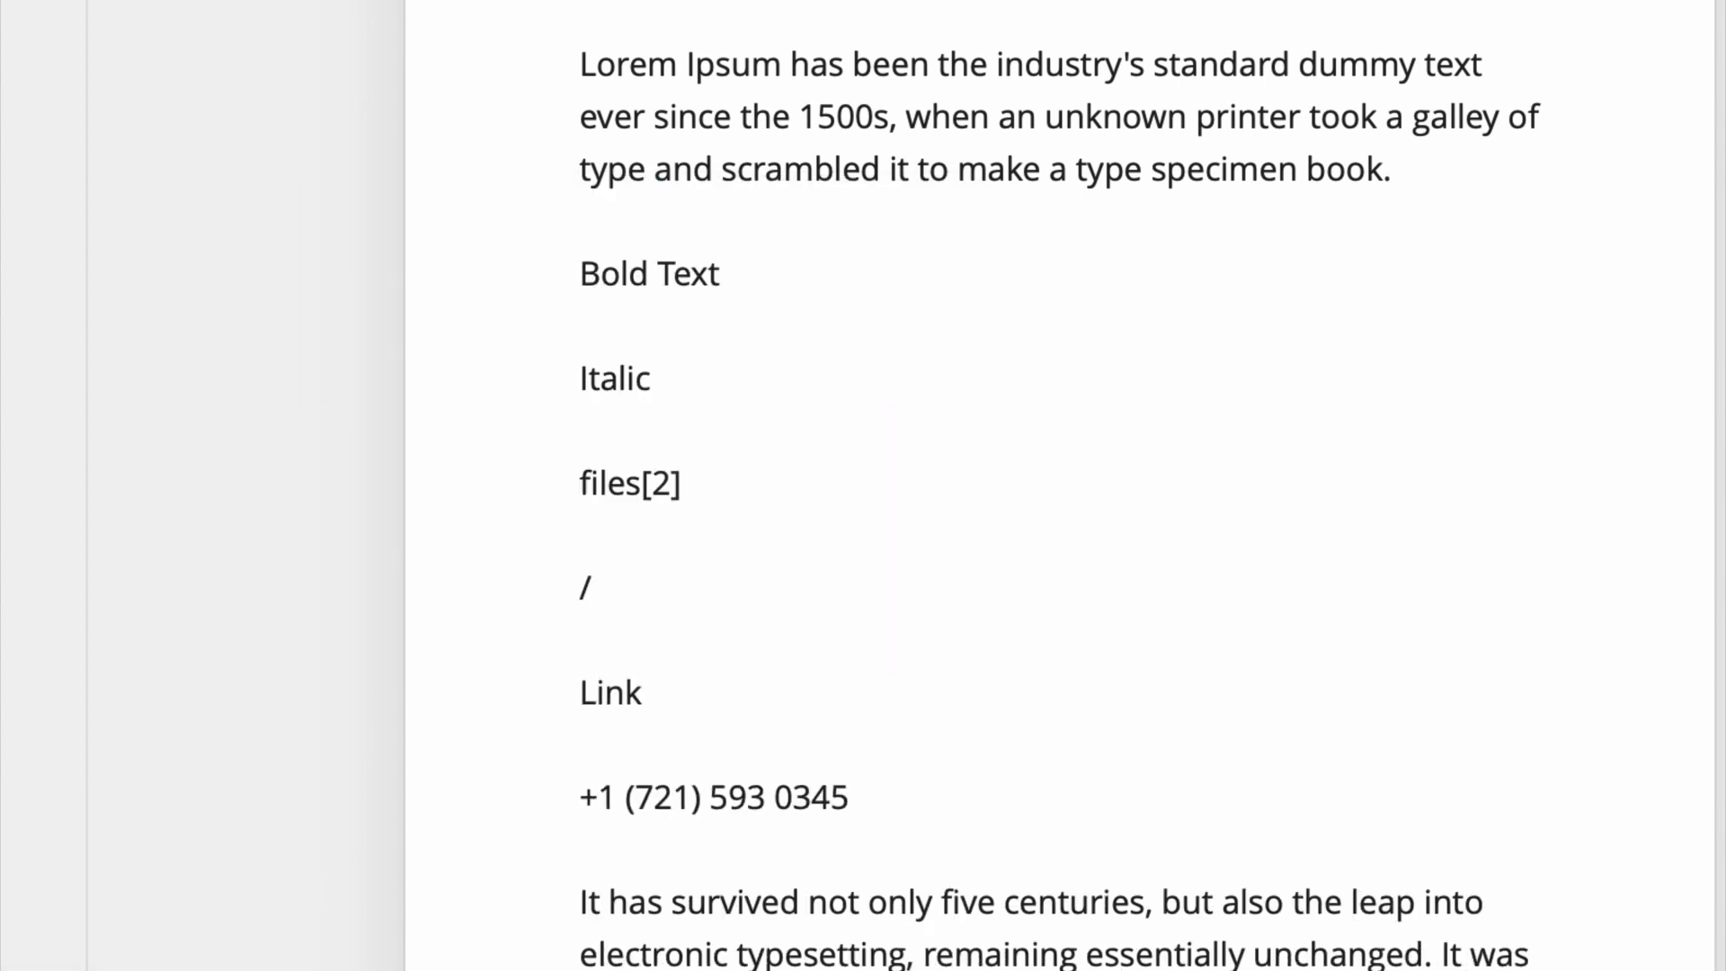
pyautogui.write('*')
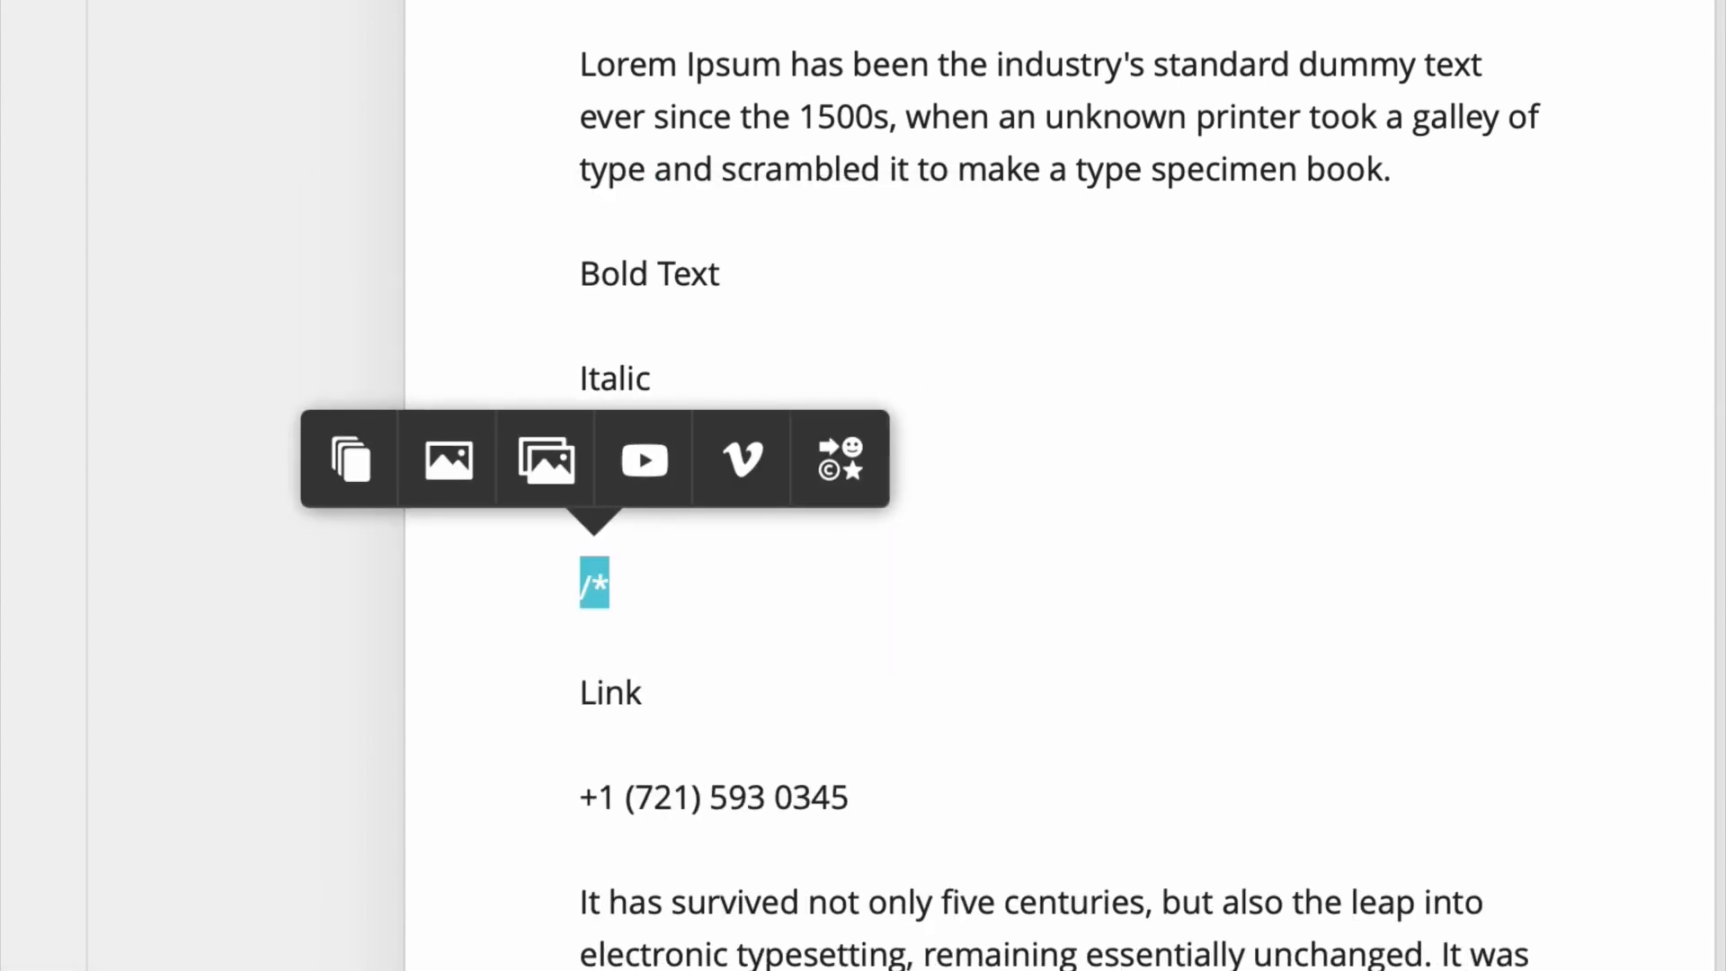
pyautogui.click(459, 475)
pyautogui.click(294, 460)
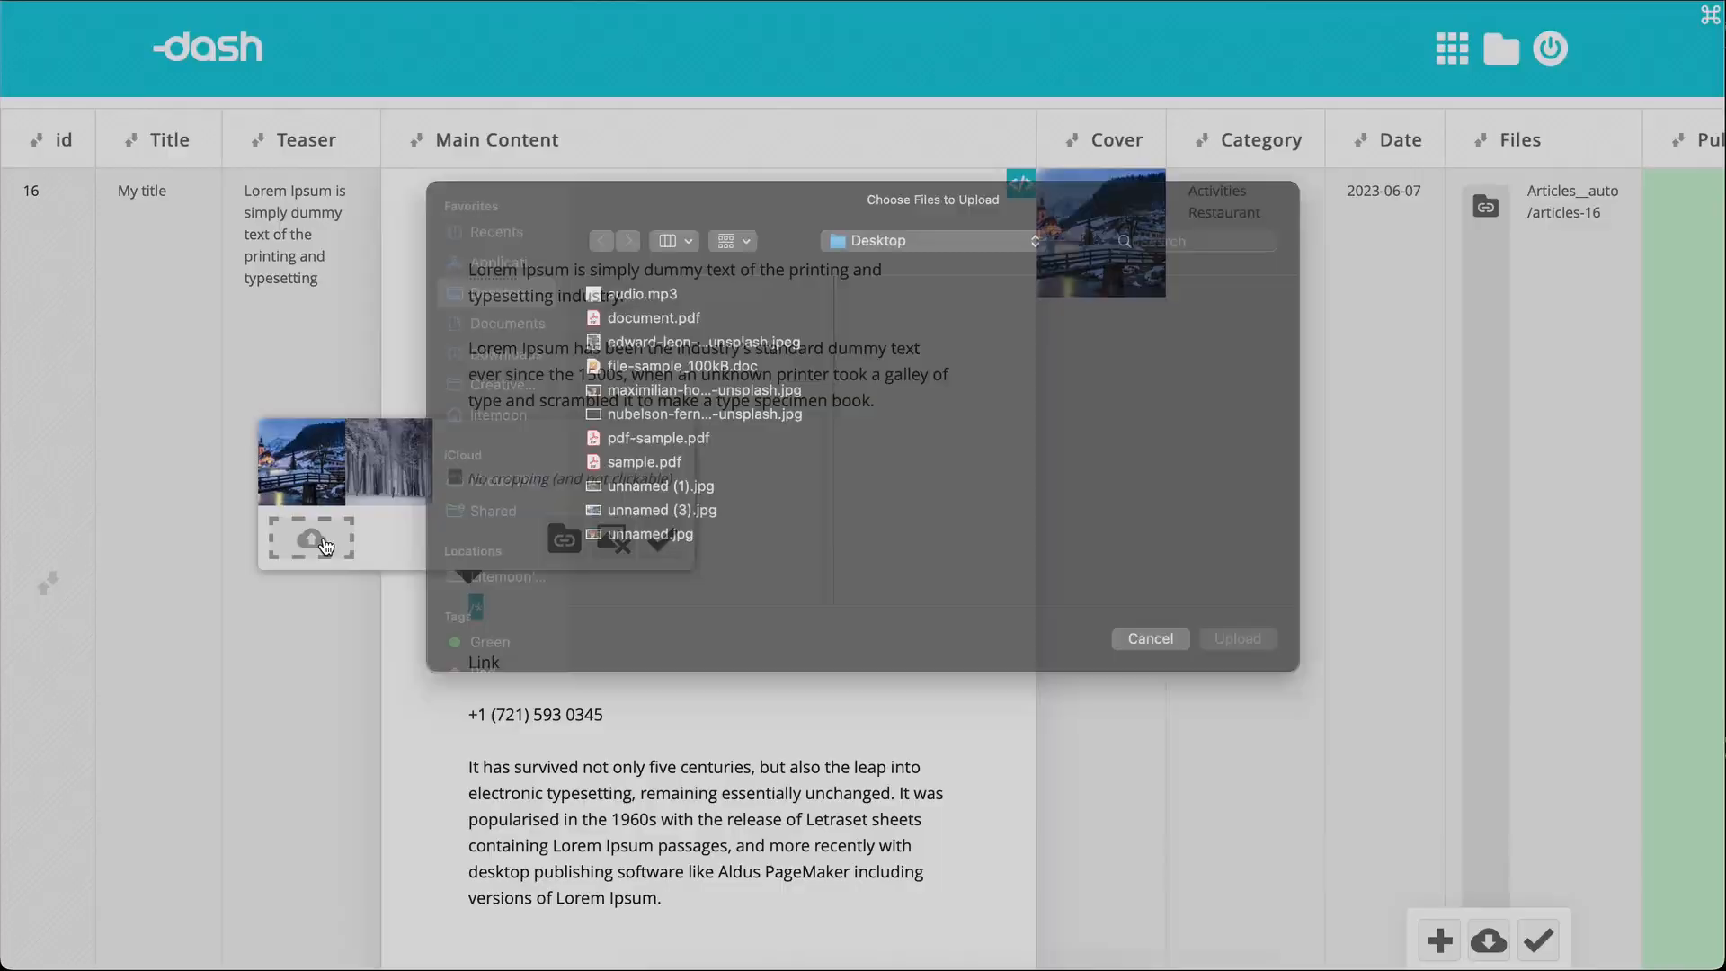
pyautogui.click(647, 371)
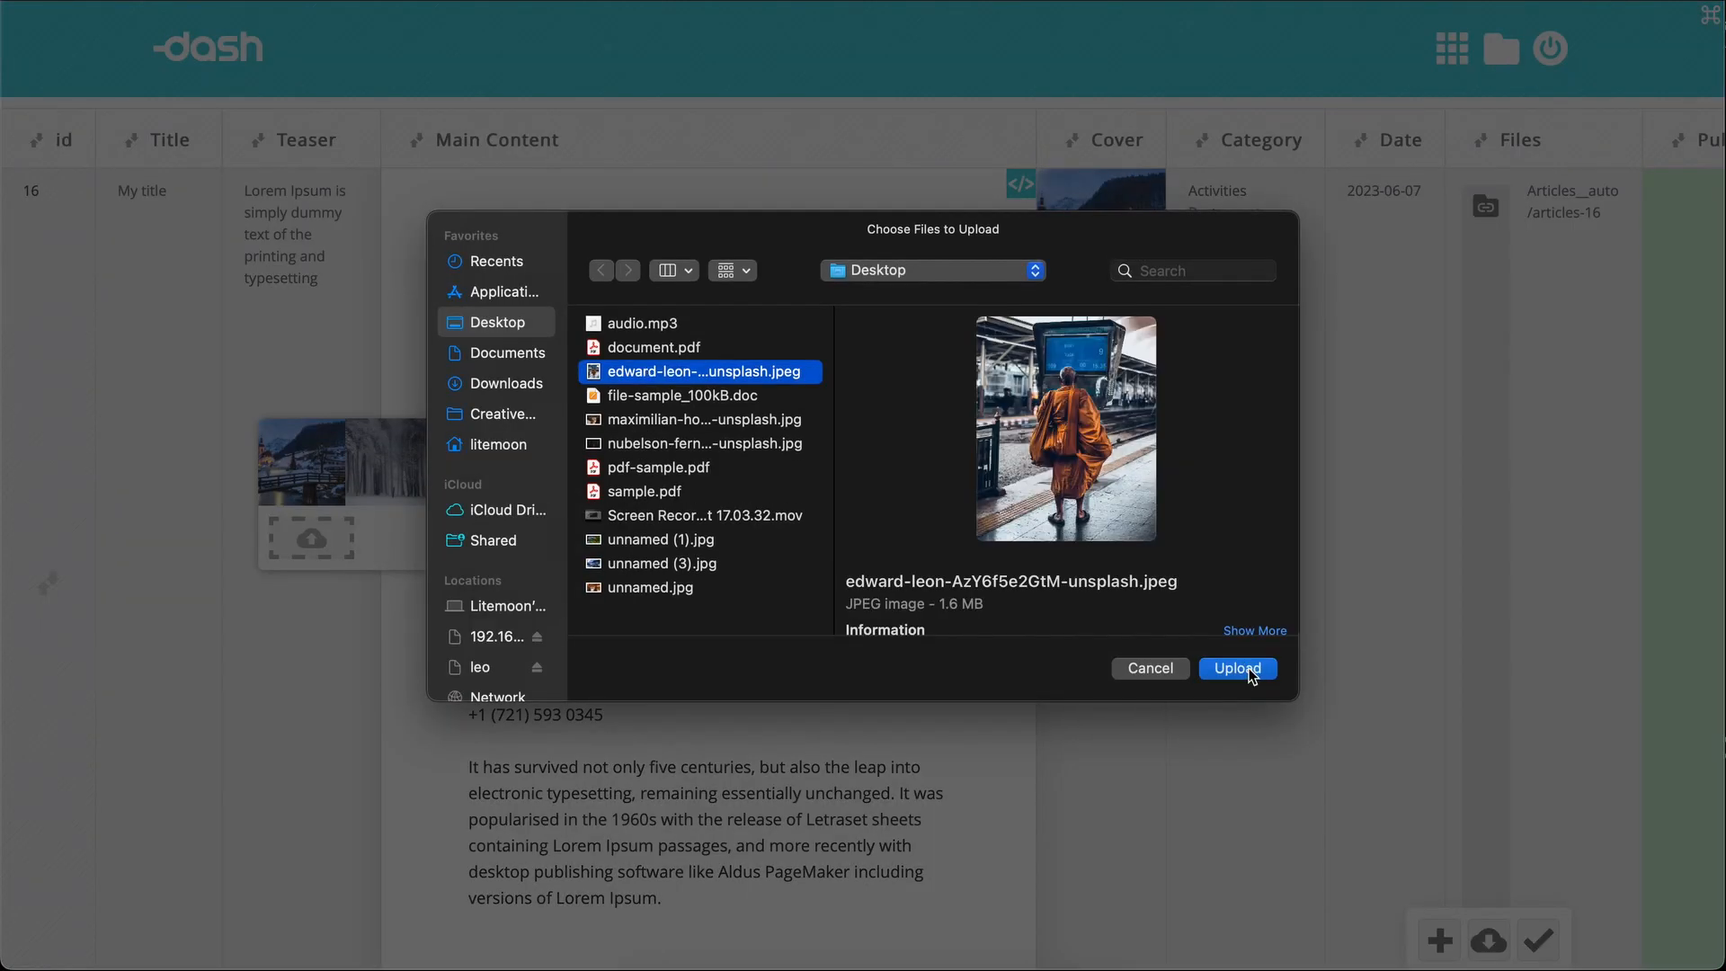
pyautogui.click(1244, 668)
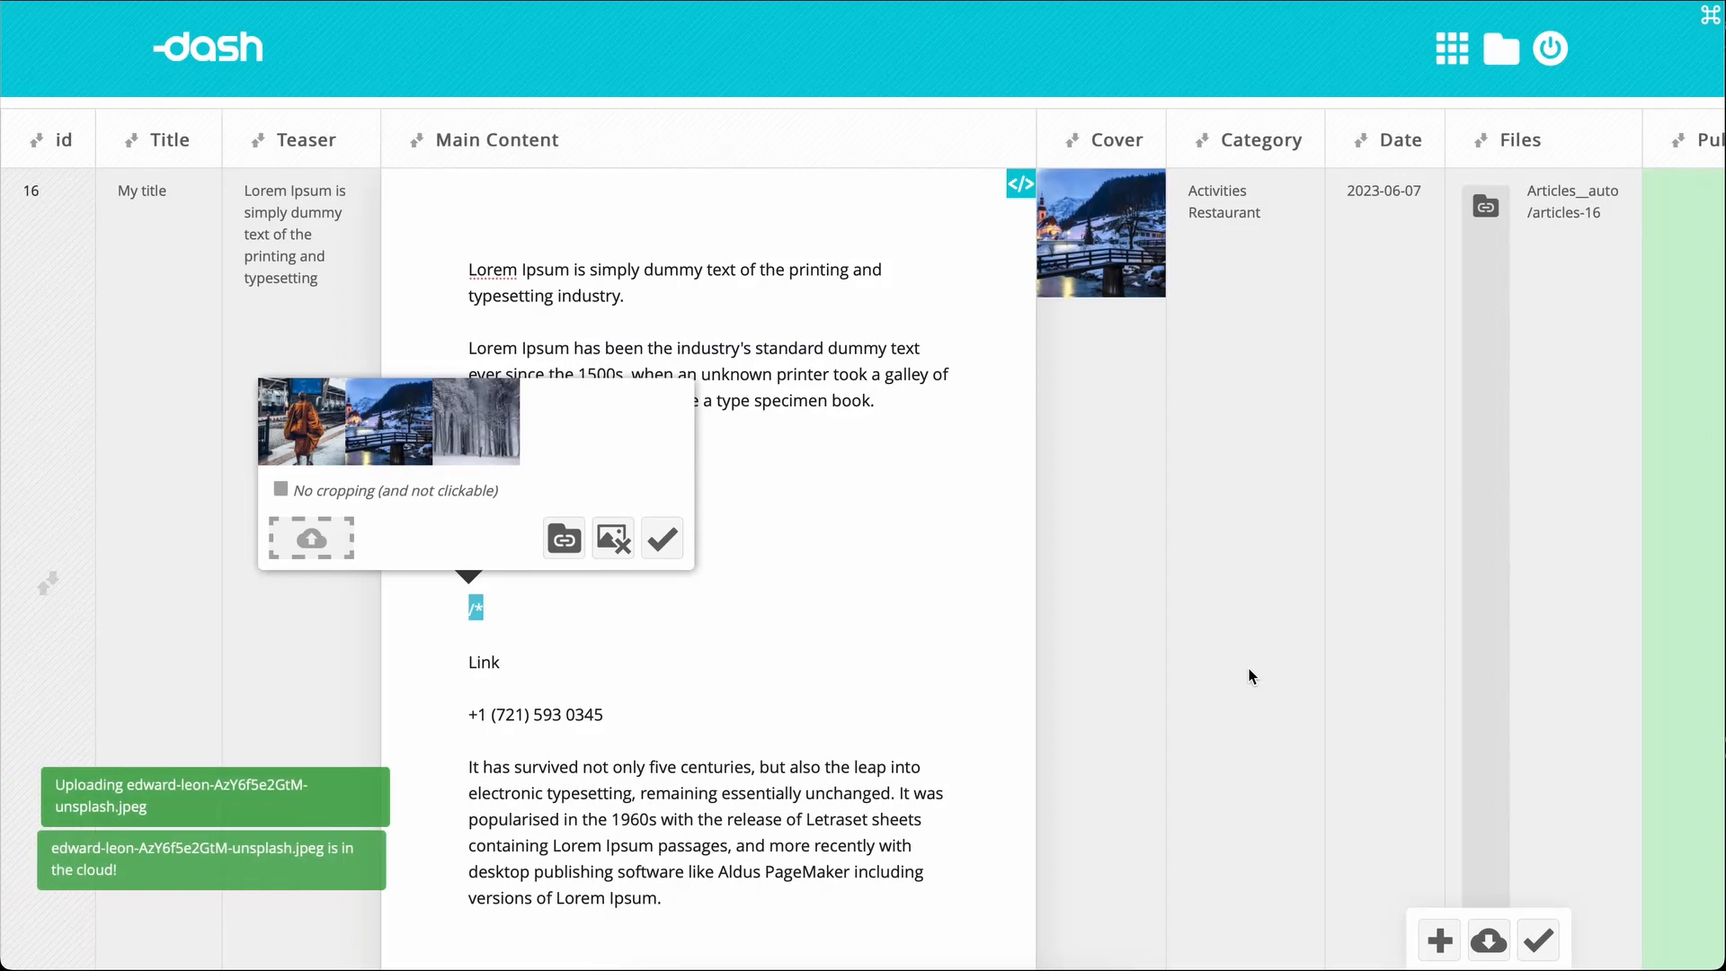
pyautogui.click(671, 539)
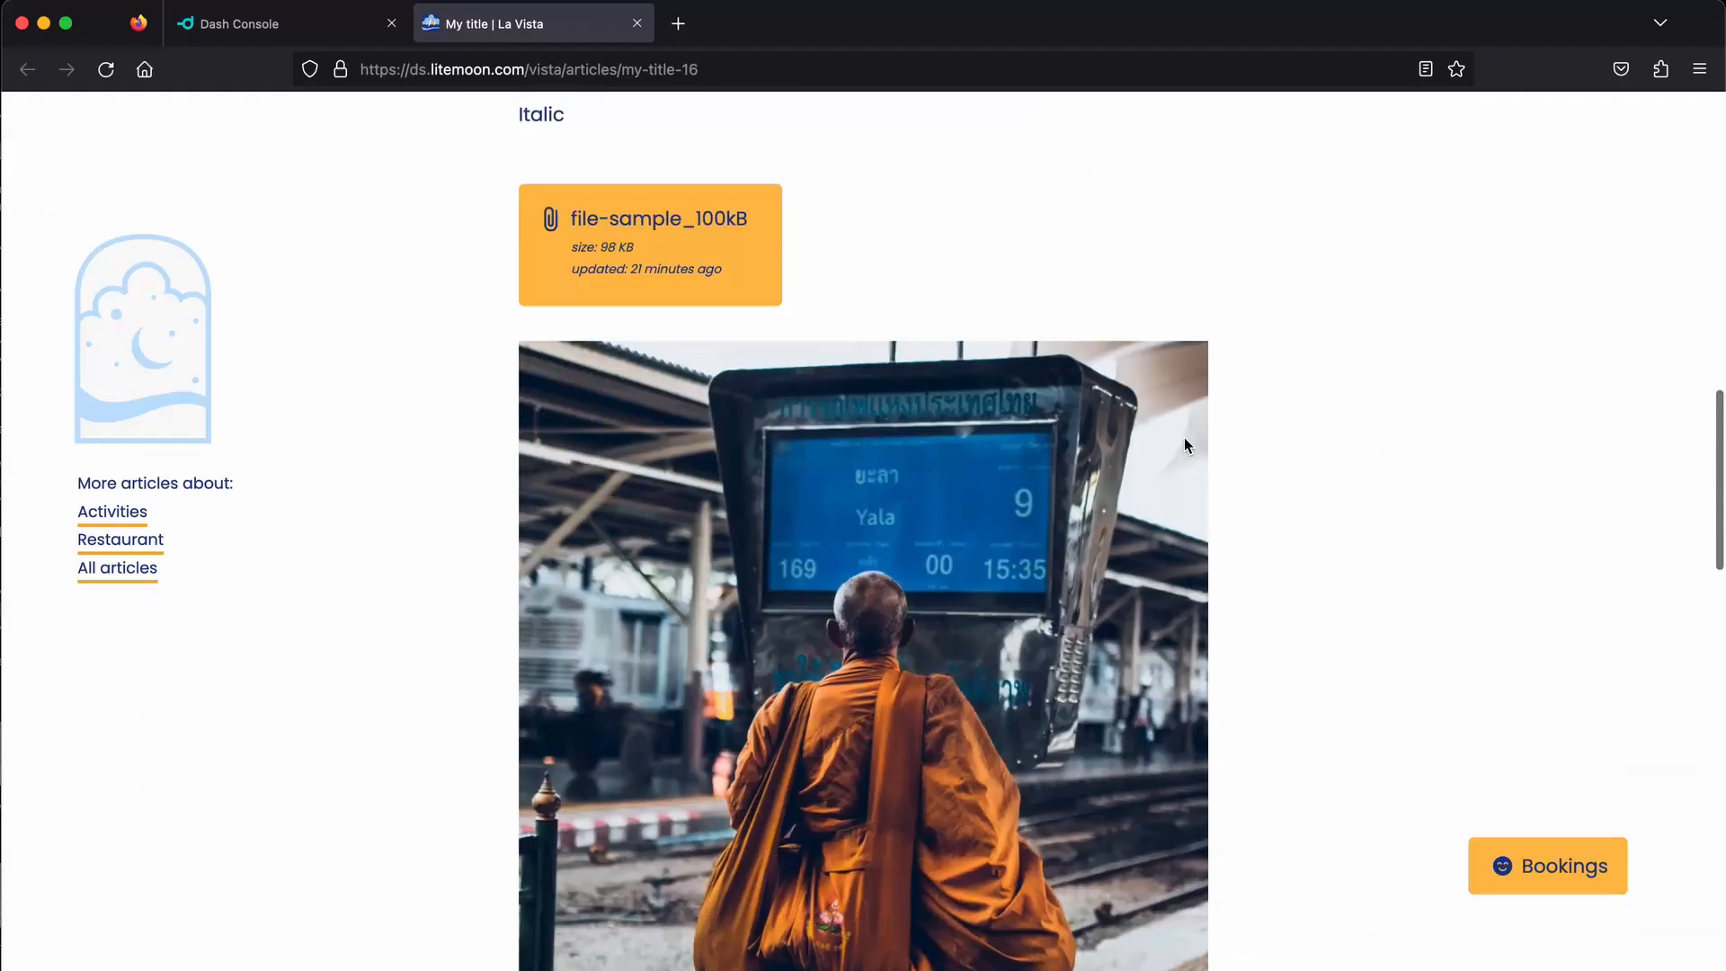
pyautogui.scroll(-5, 1184, 437)
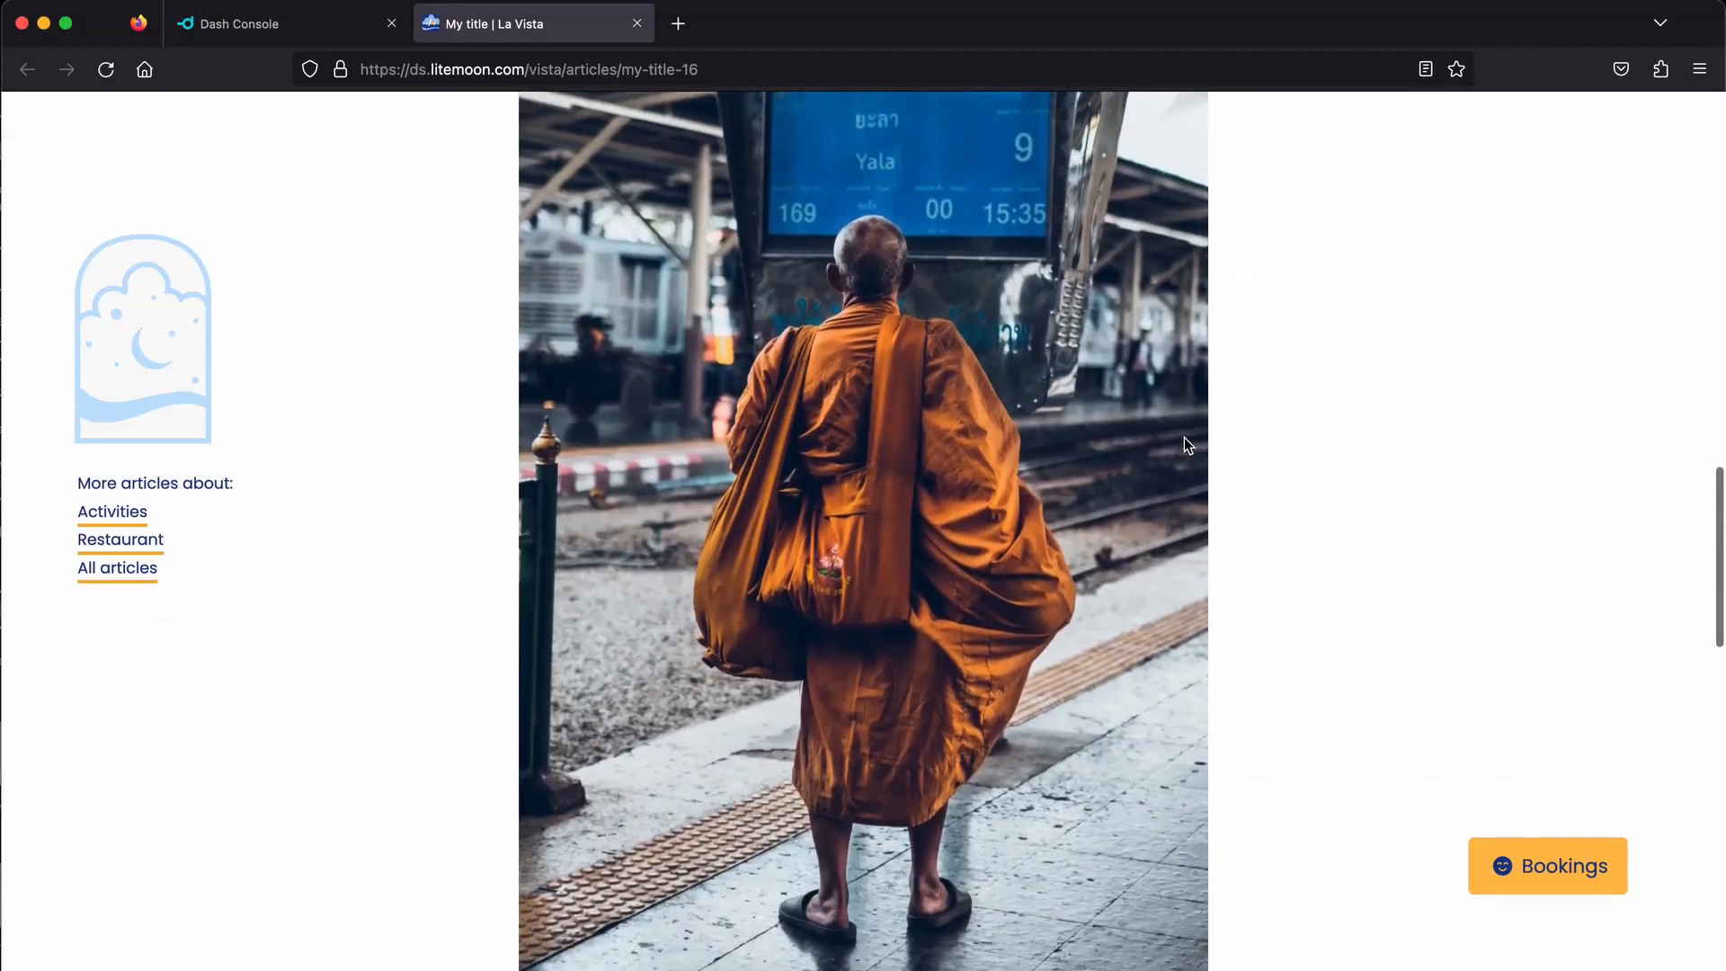
# Step: Enlarge the monk picture on the published page and set its content block to "No cropping (and not clickable)"
pyautogui.click(923, 442)
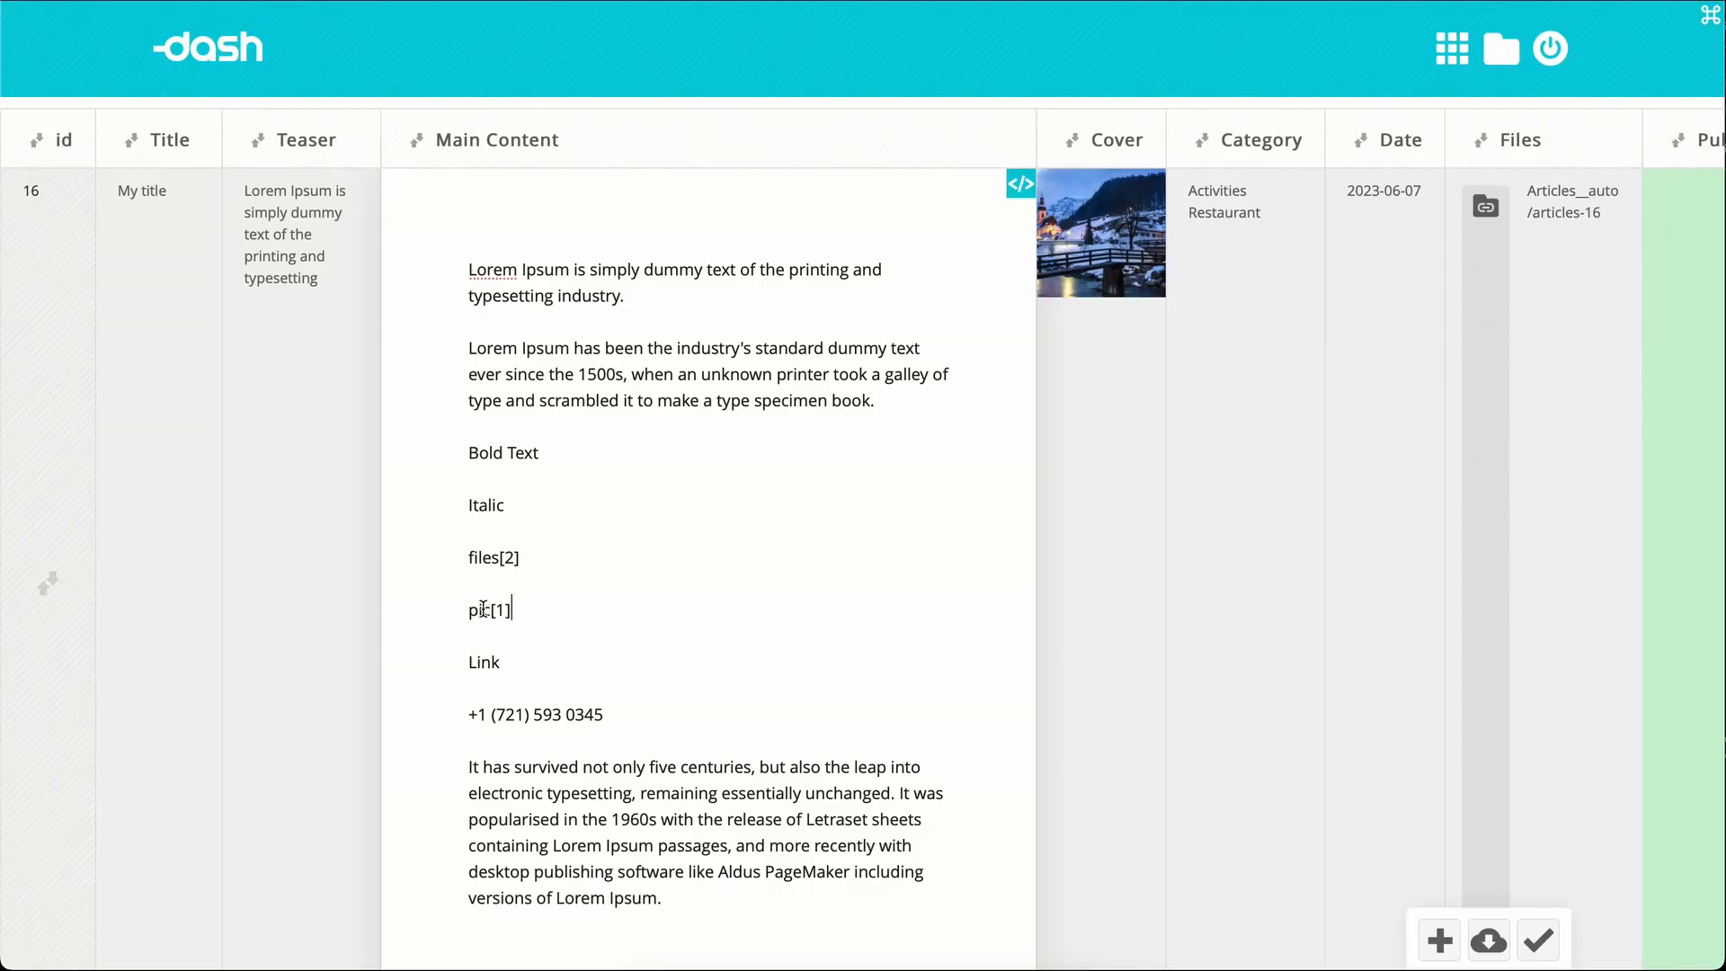
pyautogui.click(482, 610)
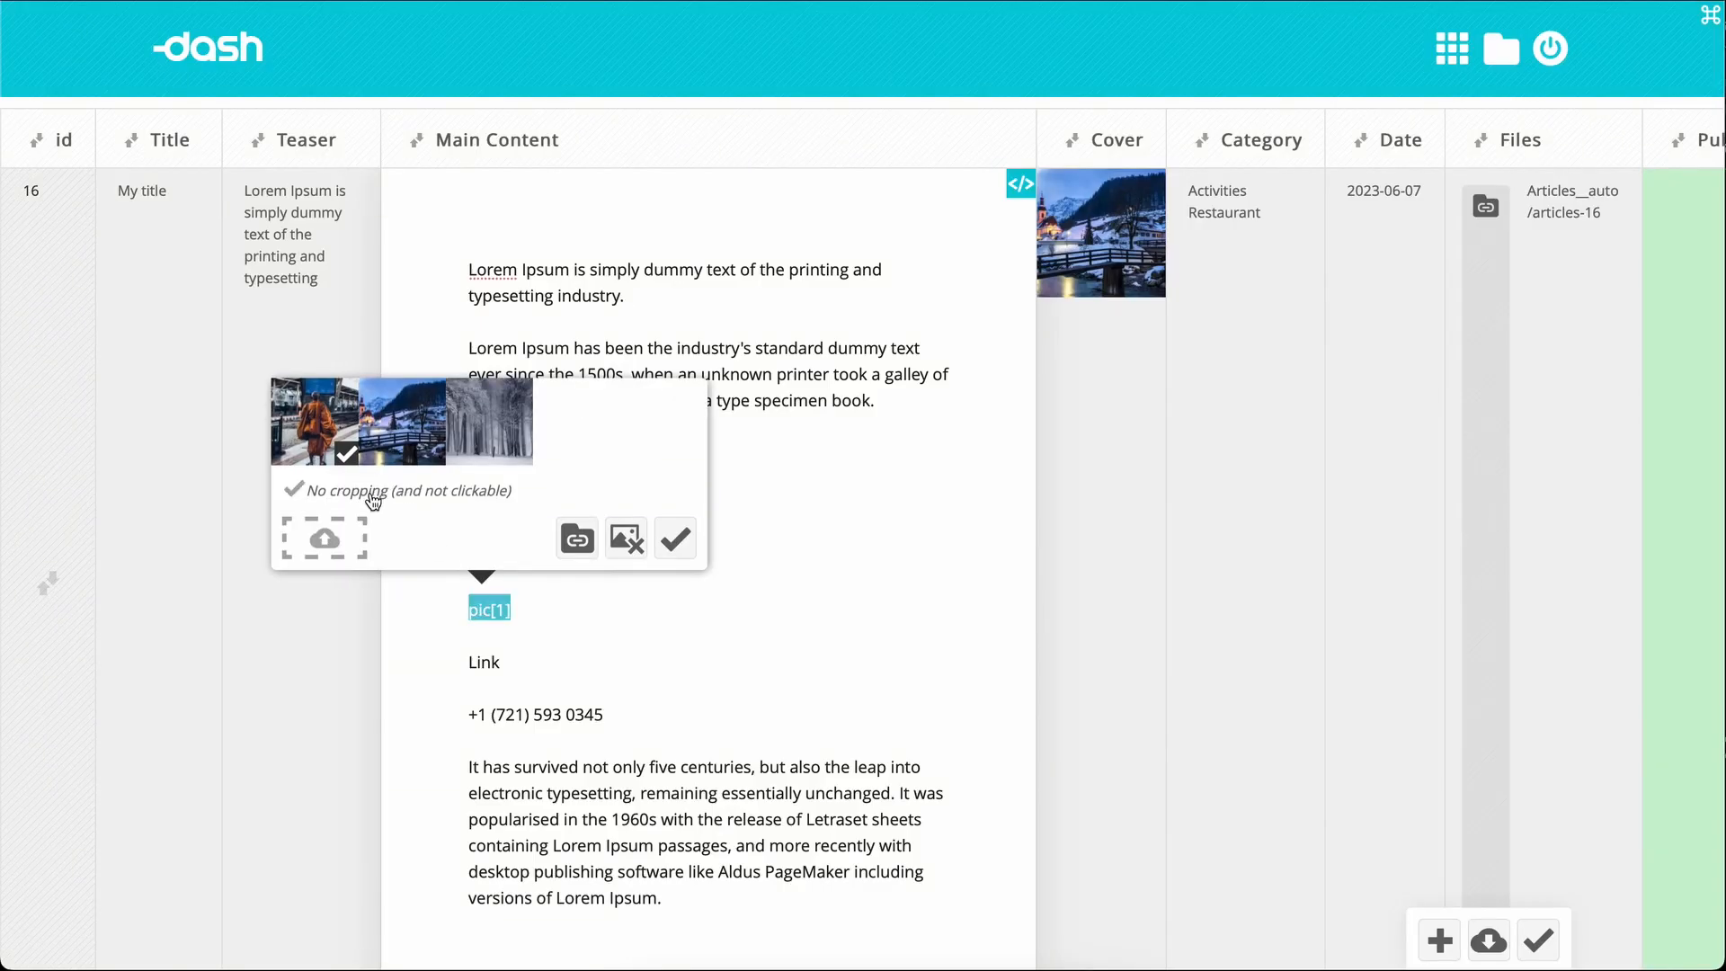
pyautogui.click(660, 651)
# Step: Start a gallery on a new line below the picture and upload the maximilian-hofer and nubelson-fernandes photos for it
pyautogui.press('Return')
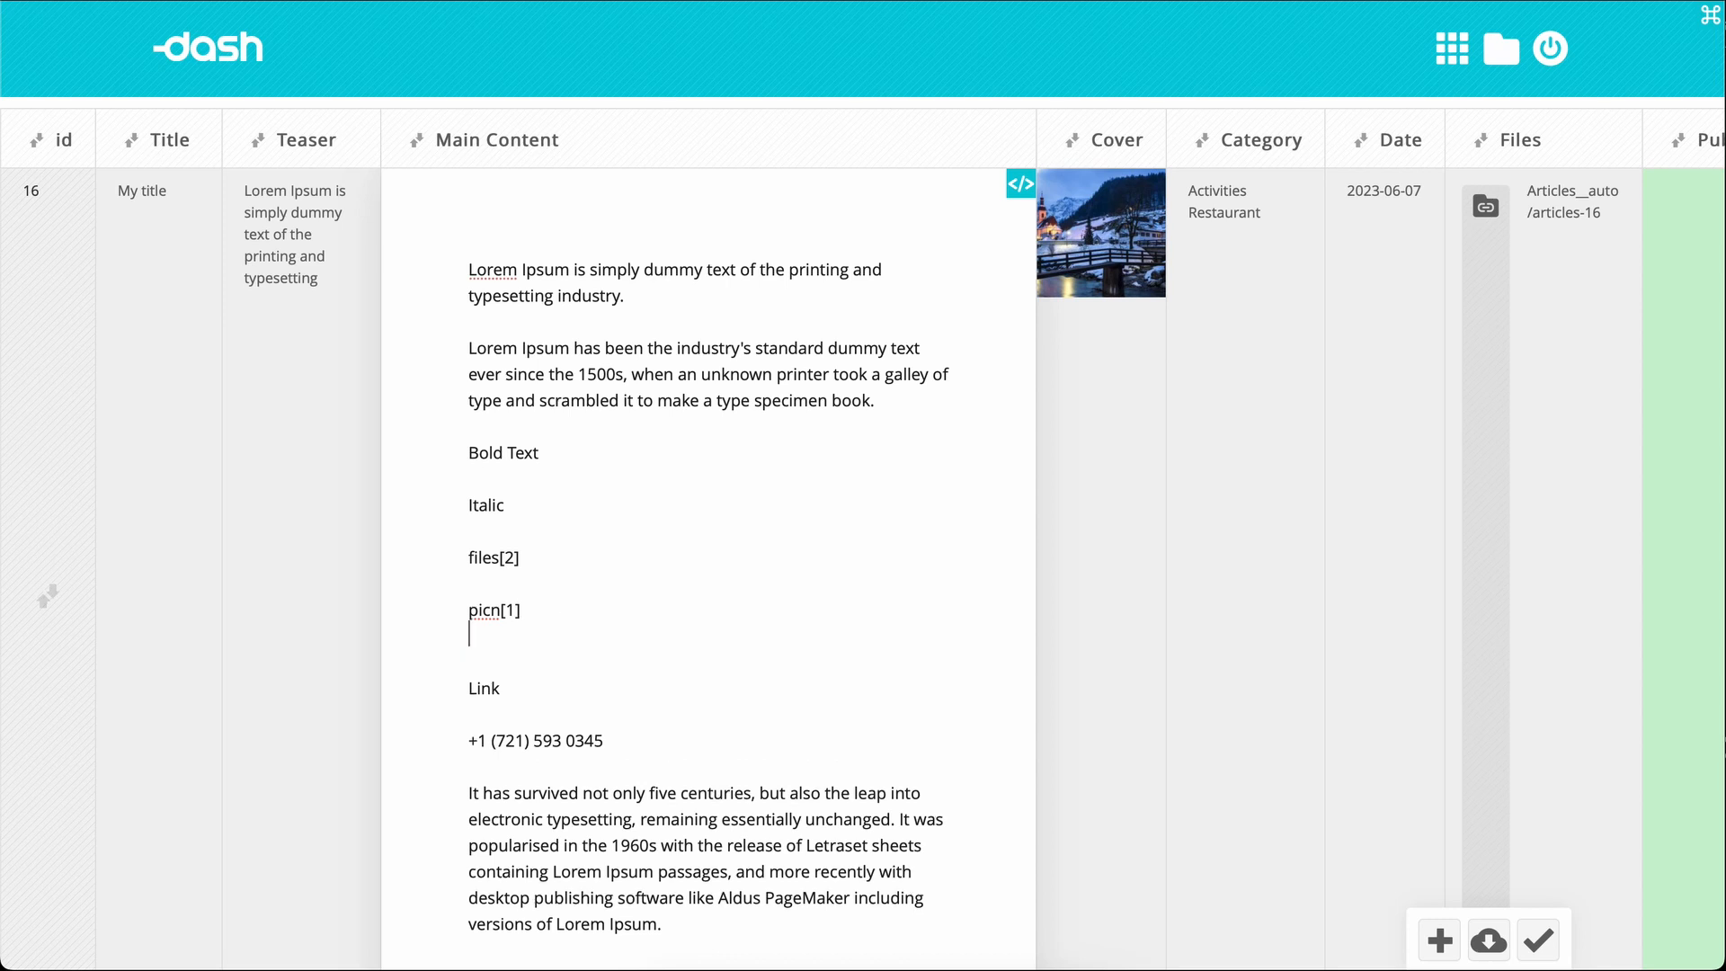
pyautogui.write('/*')
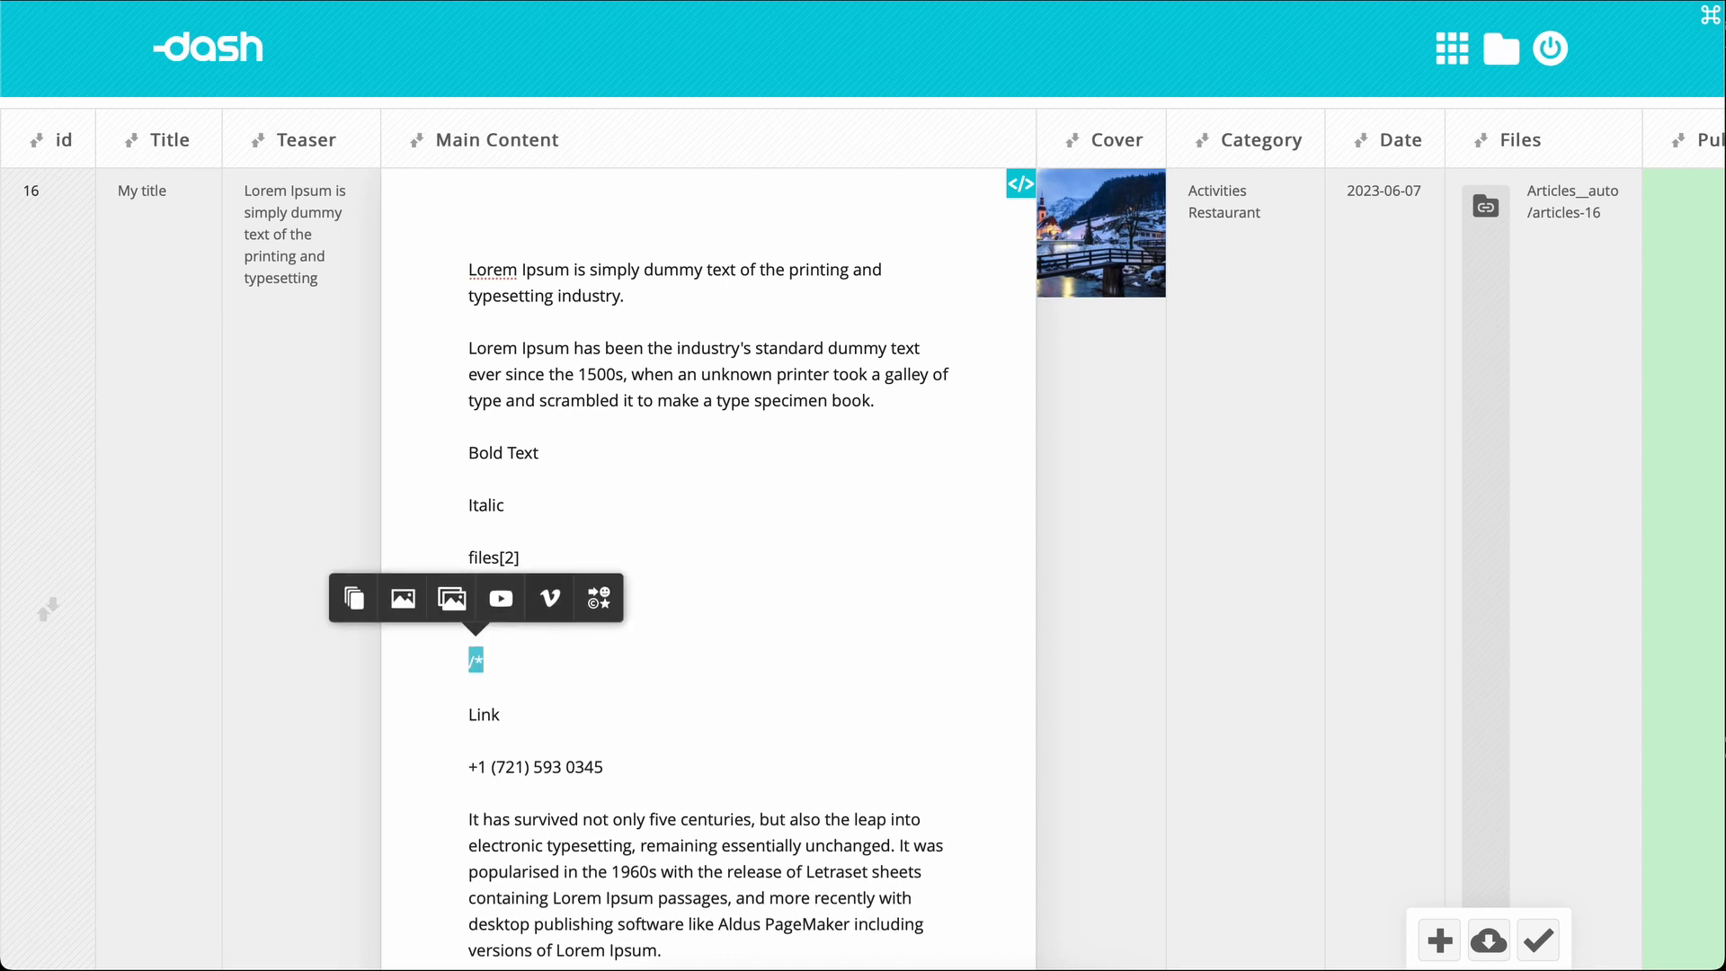
pyautogui.click(454, 599)
pyautogui.click(316, 596)
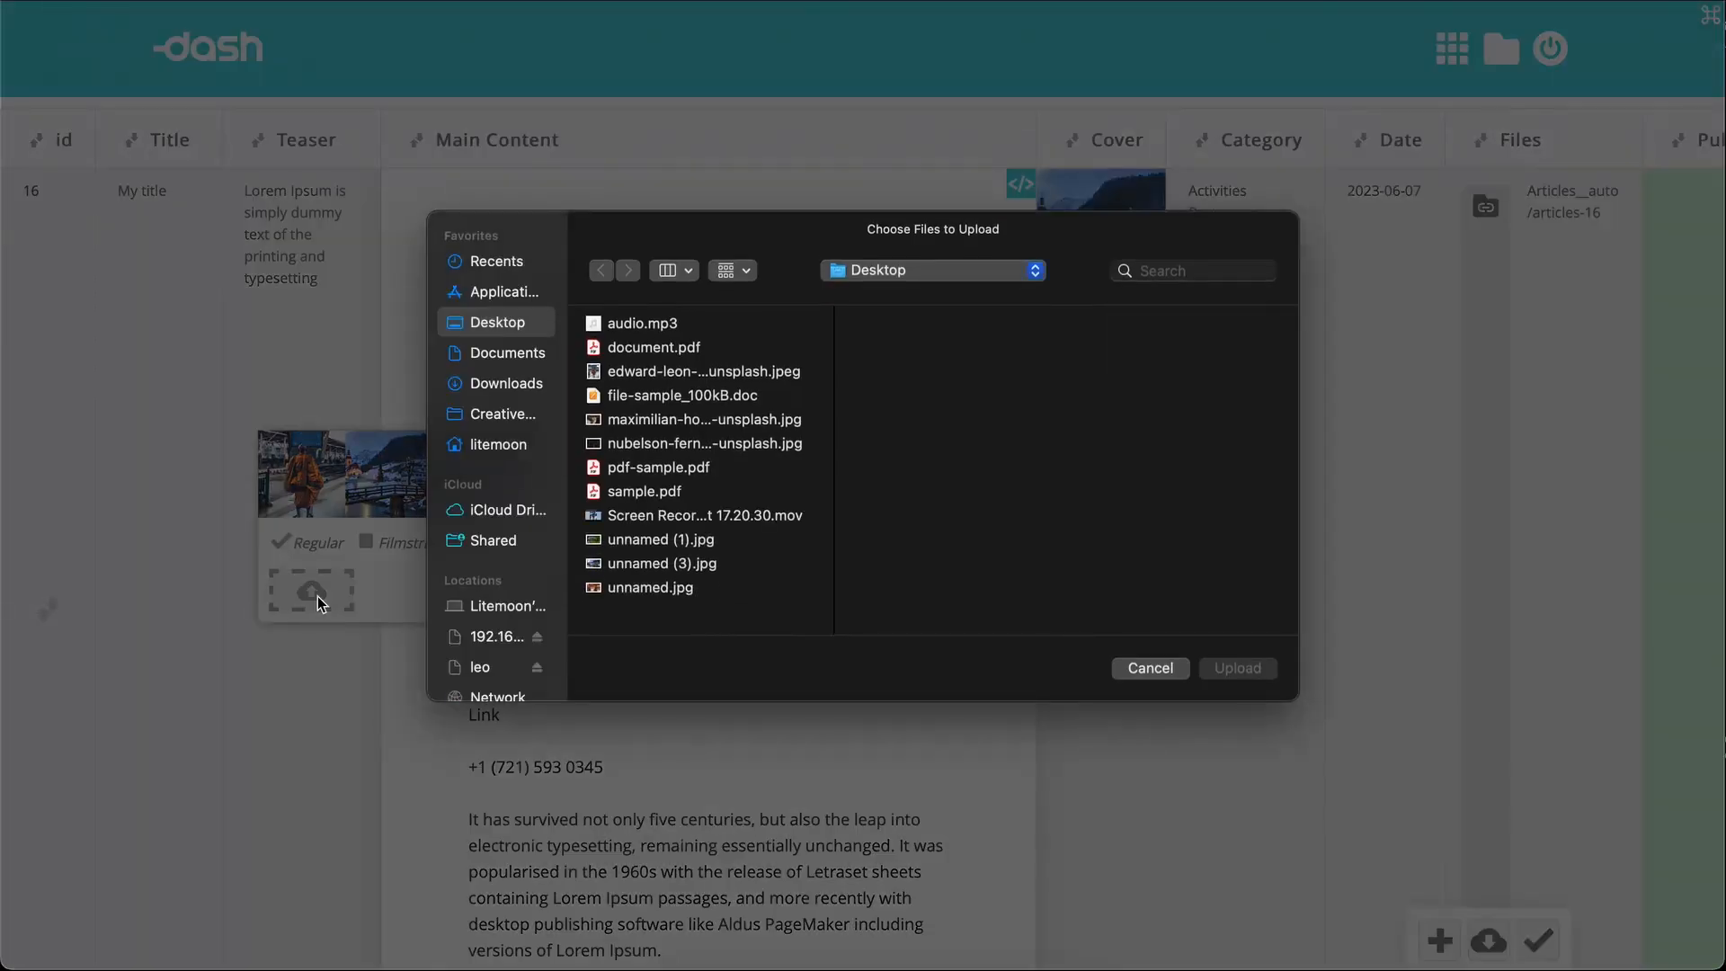
pyautogui.click(651, 419)
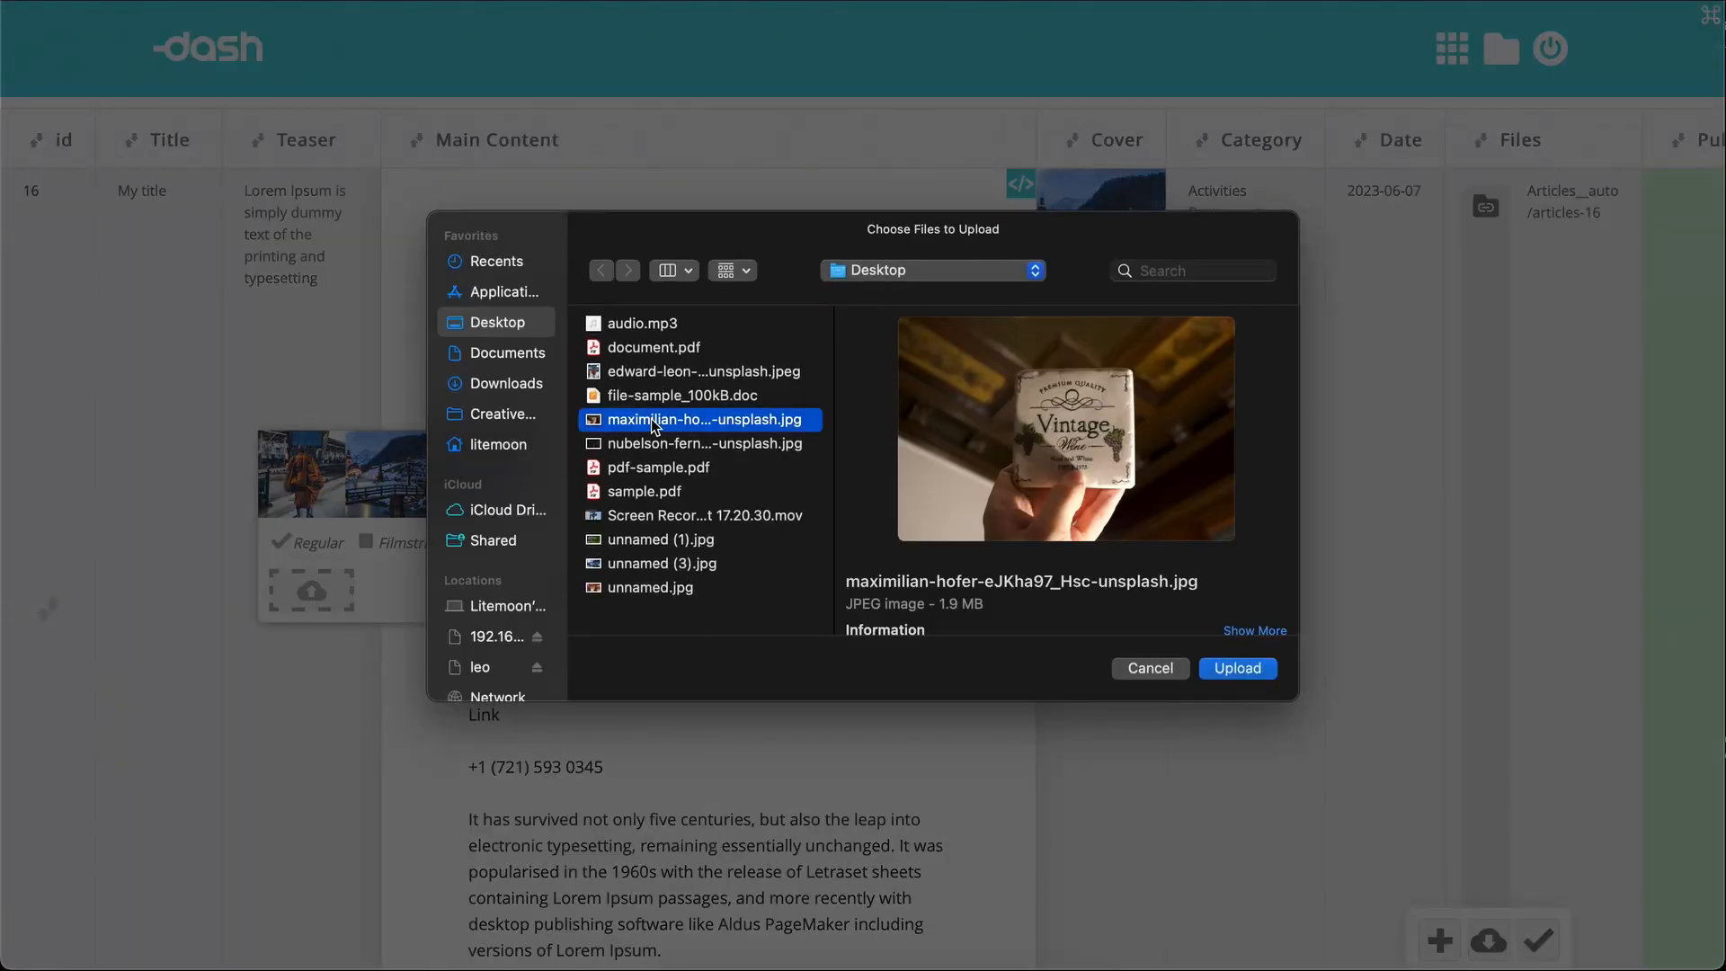
pyautogui.keyDown('shift'); pyautogui.click(649, 444); pyautogui.keyUp('shift')
pyautogui.click(1272, 670)
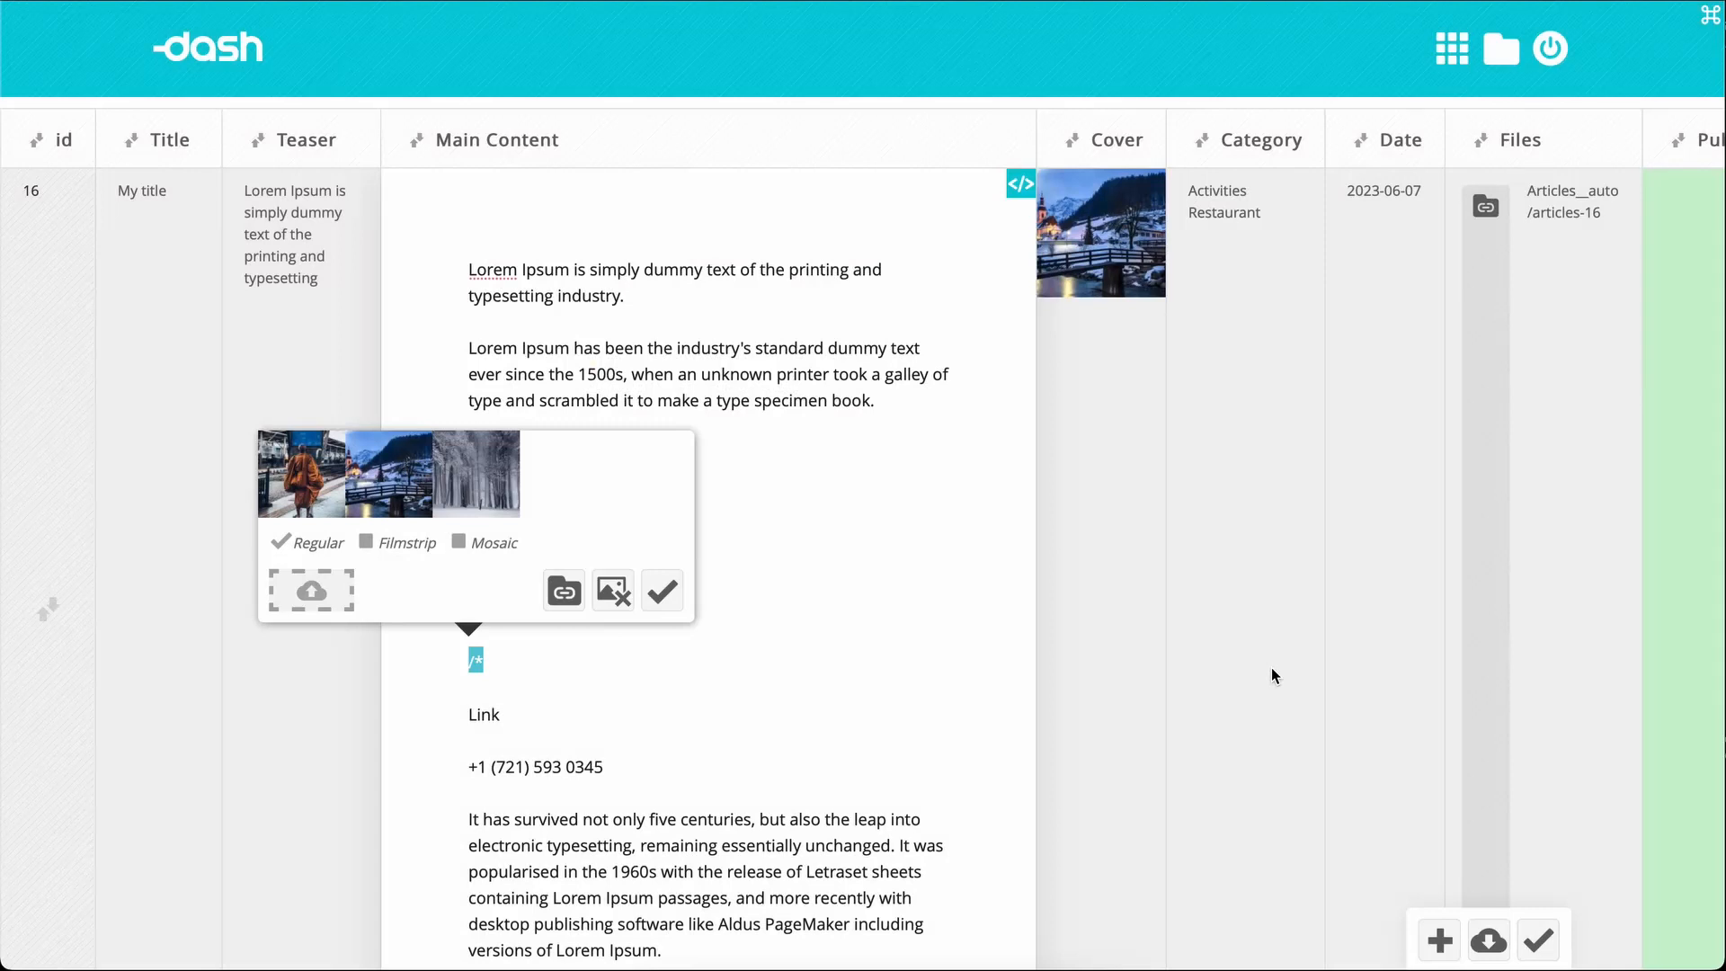
# Step: Select pictures 1 to 5 for the gallery and try its Filmstrip and Mosaic layout options
pyautogui.click(503, 468)
pyautogui.click(564, 464)
pyautogui.click(659, 477)
pyautogui.click(267, 483)
pyautogui.click(370, 544)
pyautogui.click(460, 545)
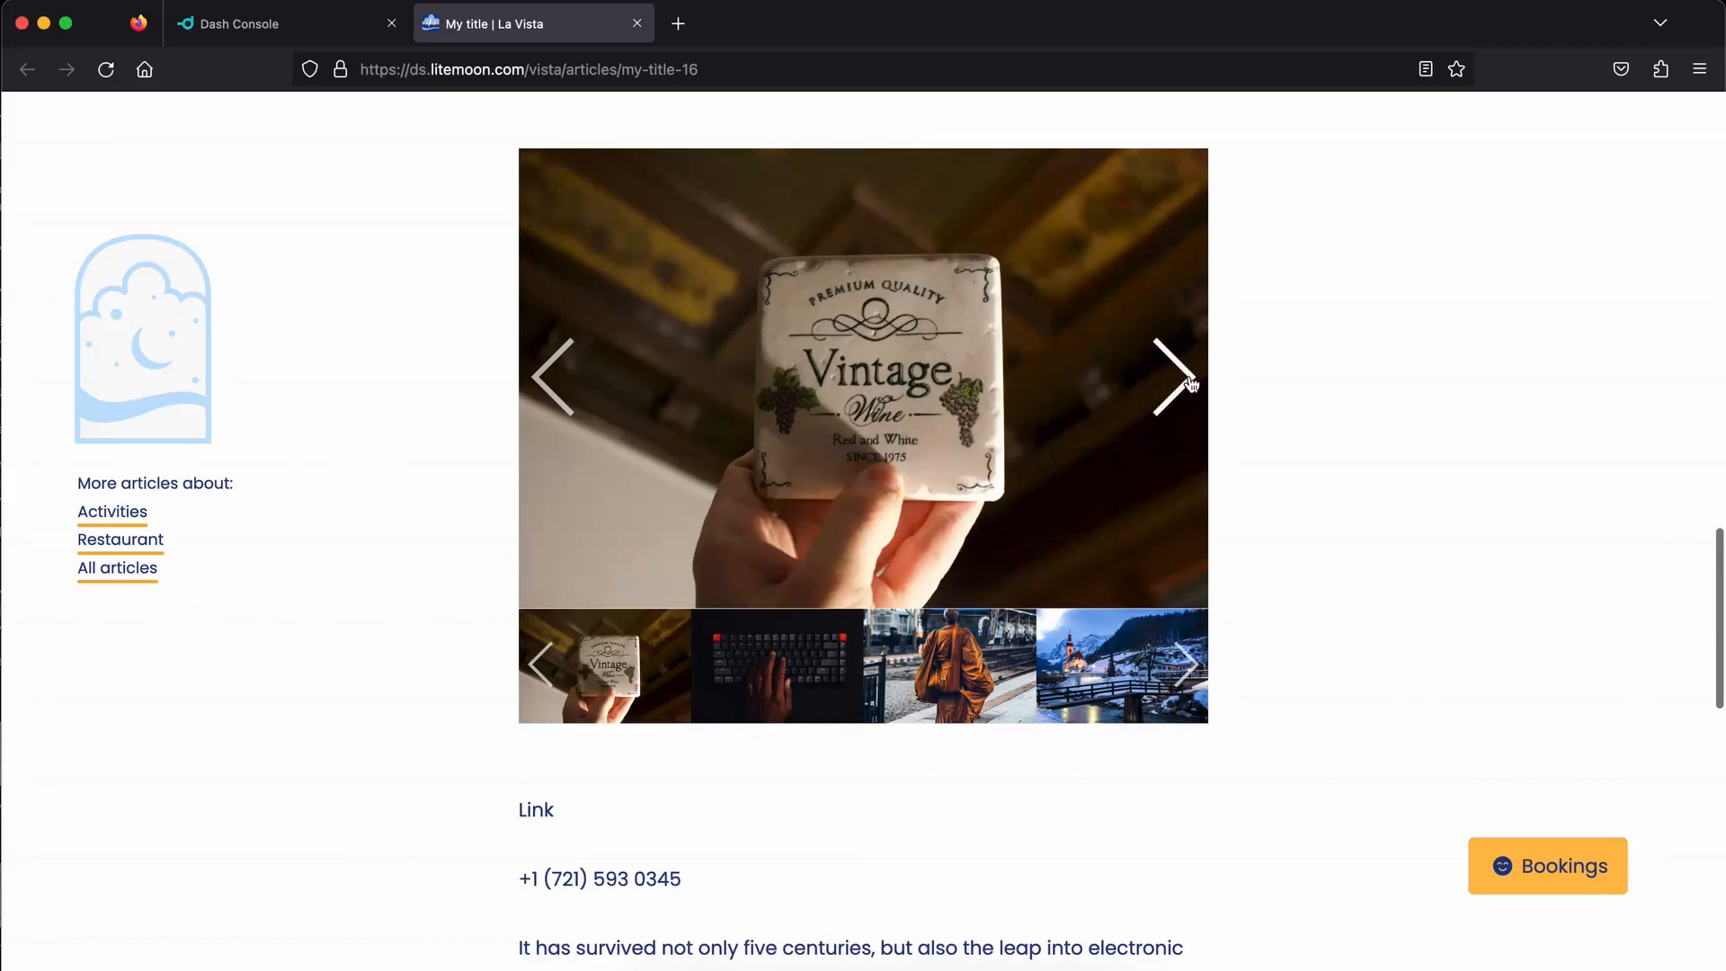
# Step: Browse through the gallery pictures on the published article page
pyautogui.click(1174, 377)
pyautogui.scroll(-4, 1169, 342)
pyautogui.click(1169, 292)
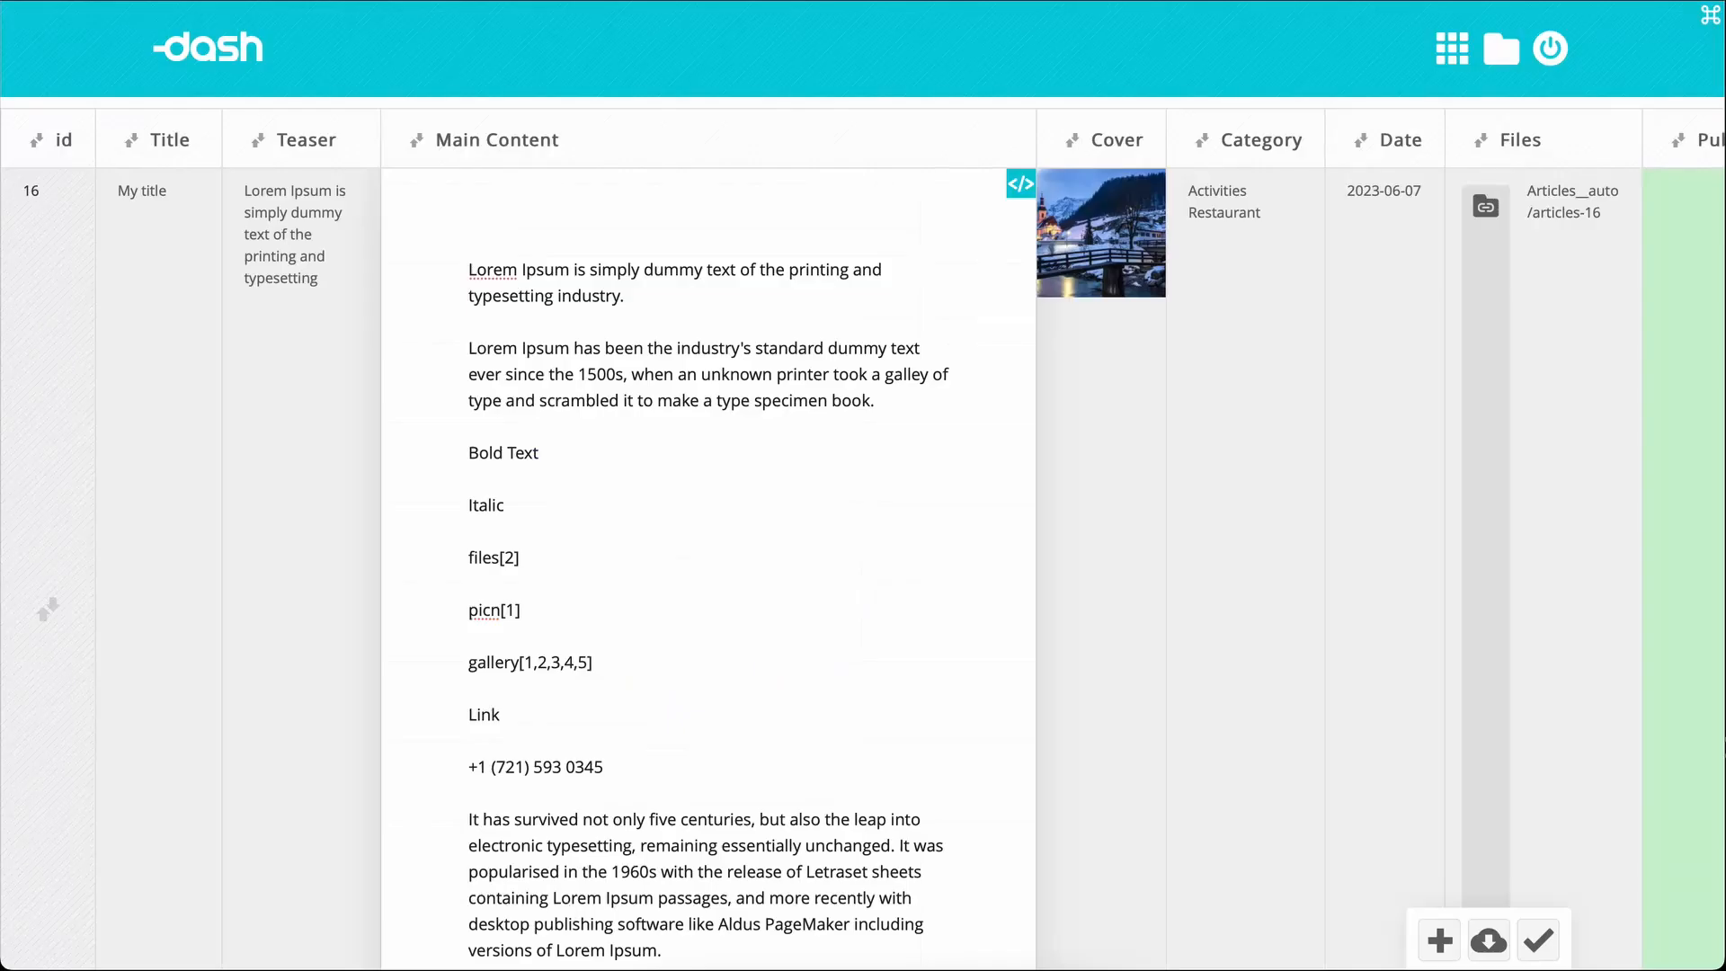
pyautogui.press('Return')
pyautogui.write('/*')
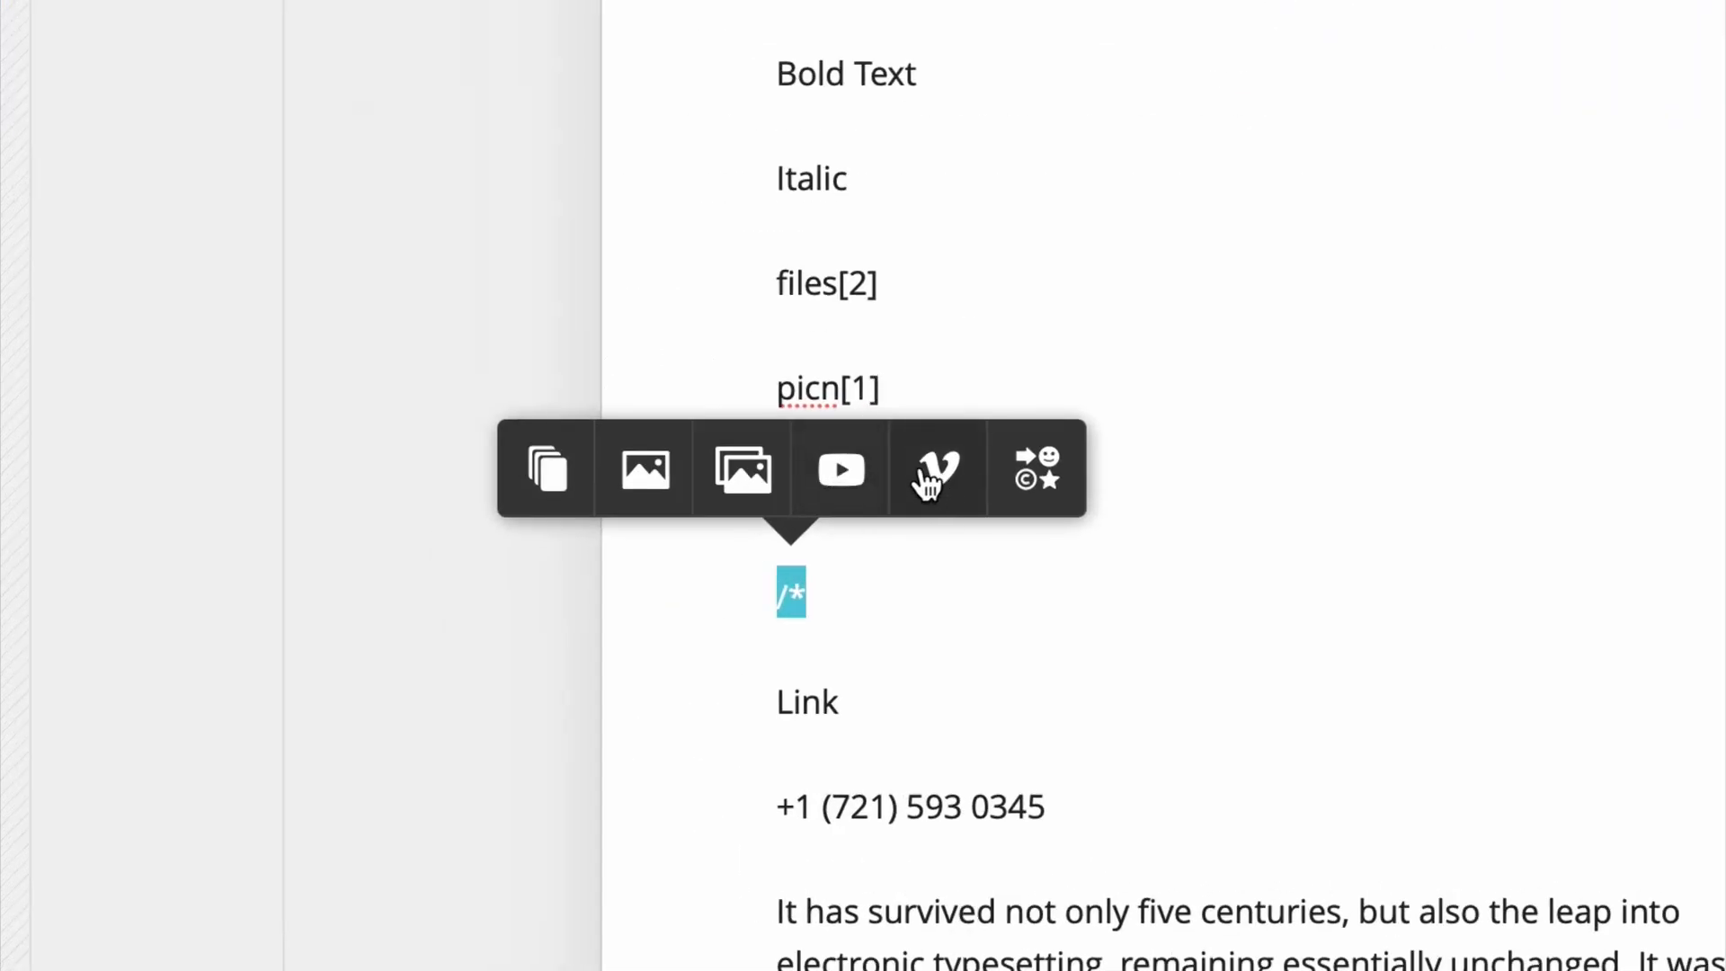
pyautogui.click(836, 476)
pyautogui.click(793, 308)
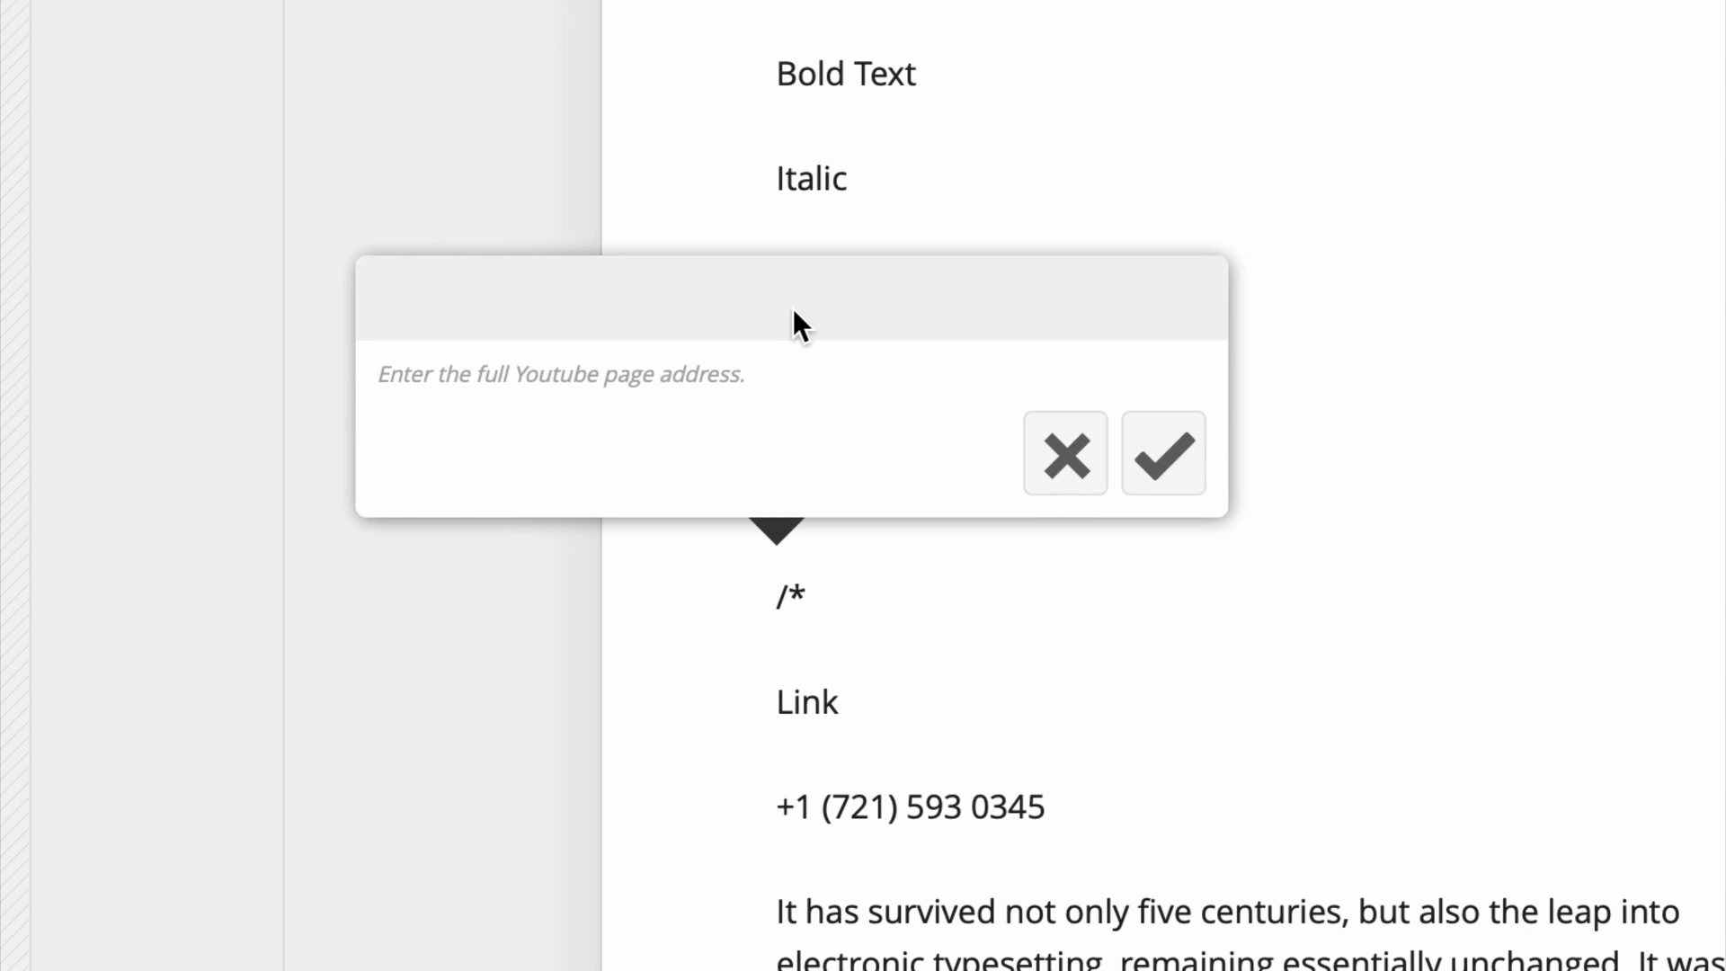
pyautogui.rightClick(792, 310)
pyautogui.click(866, 432)
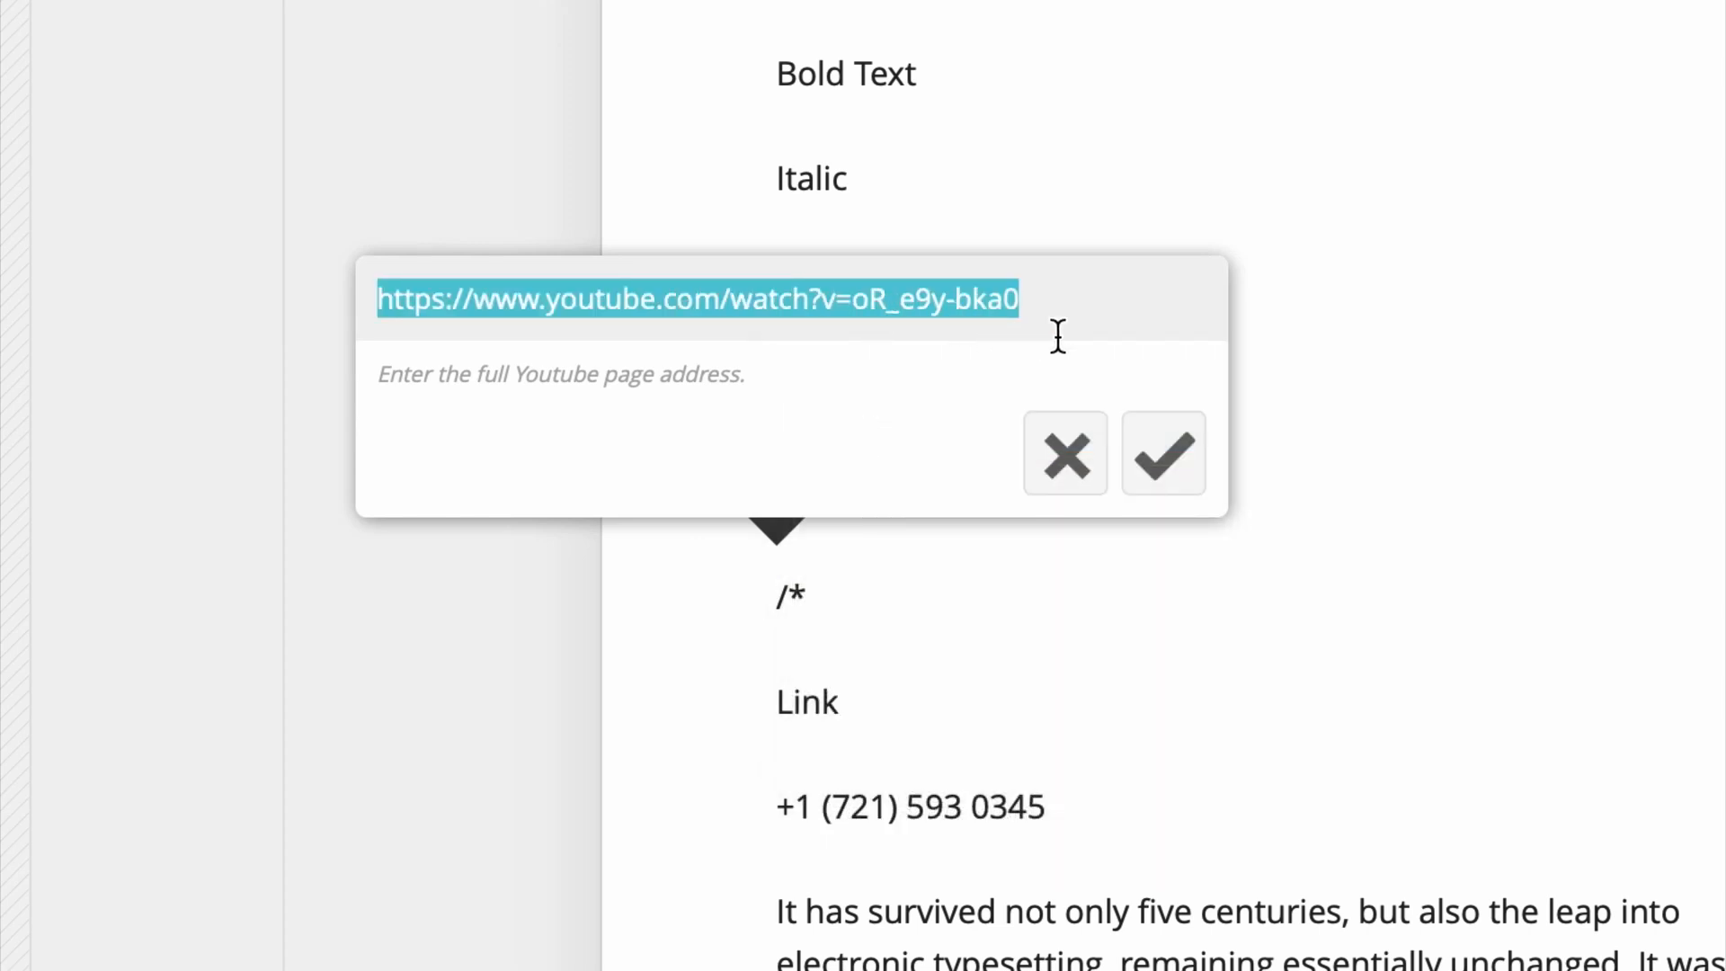
pyautogui.click(1066, 454)
pyautogui.click(928, 481)
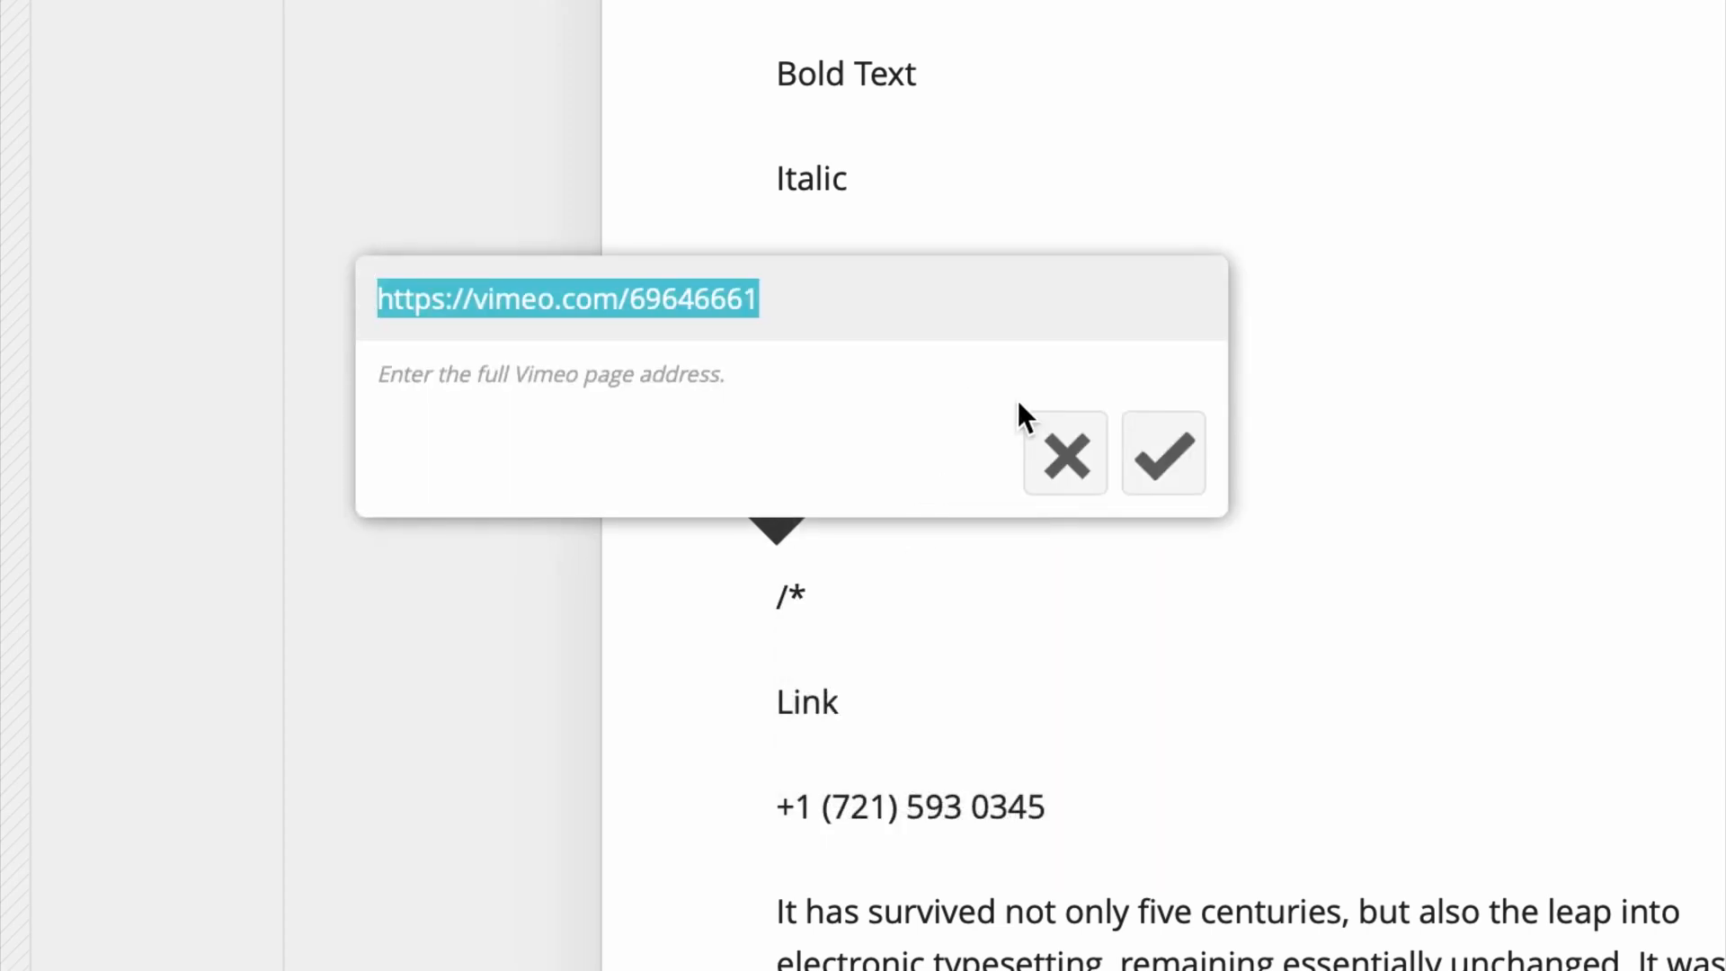
pyautogui.click(1168, 463)
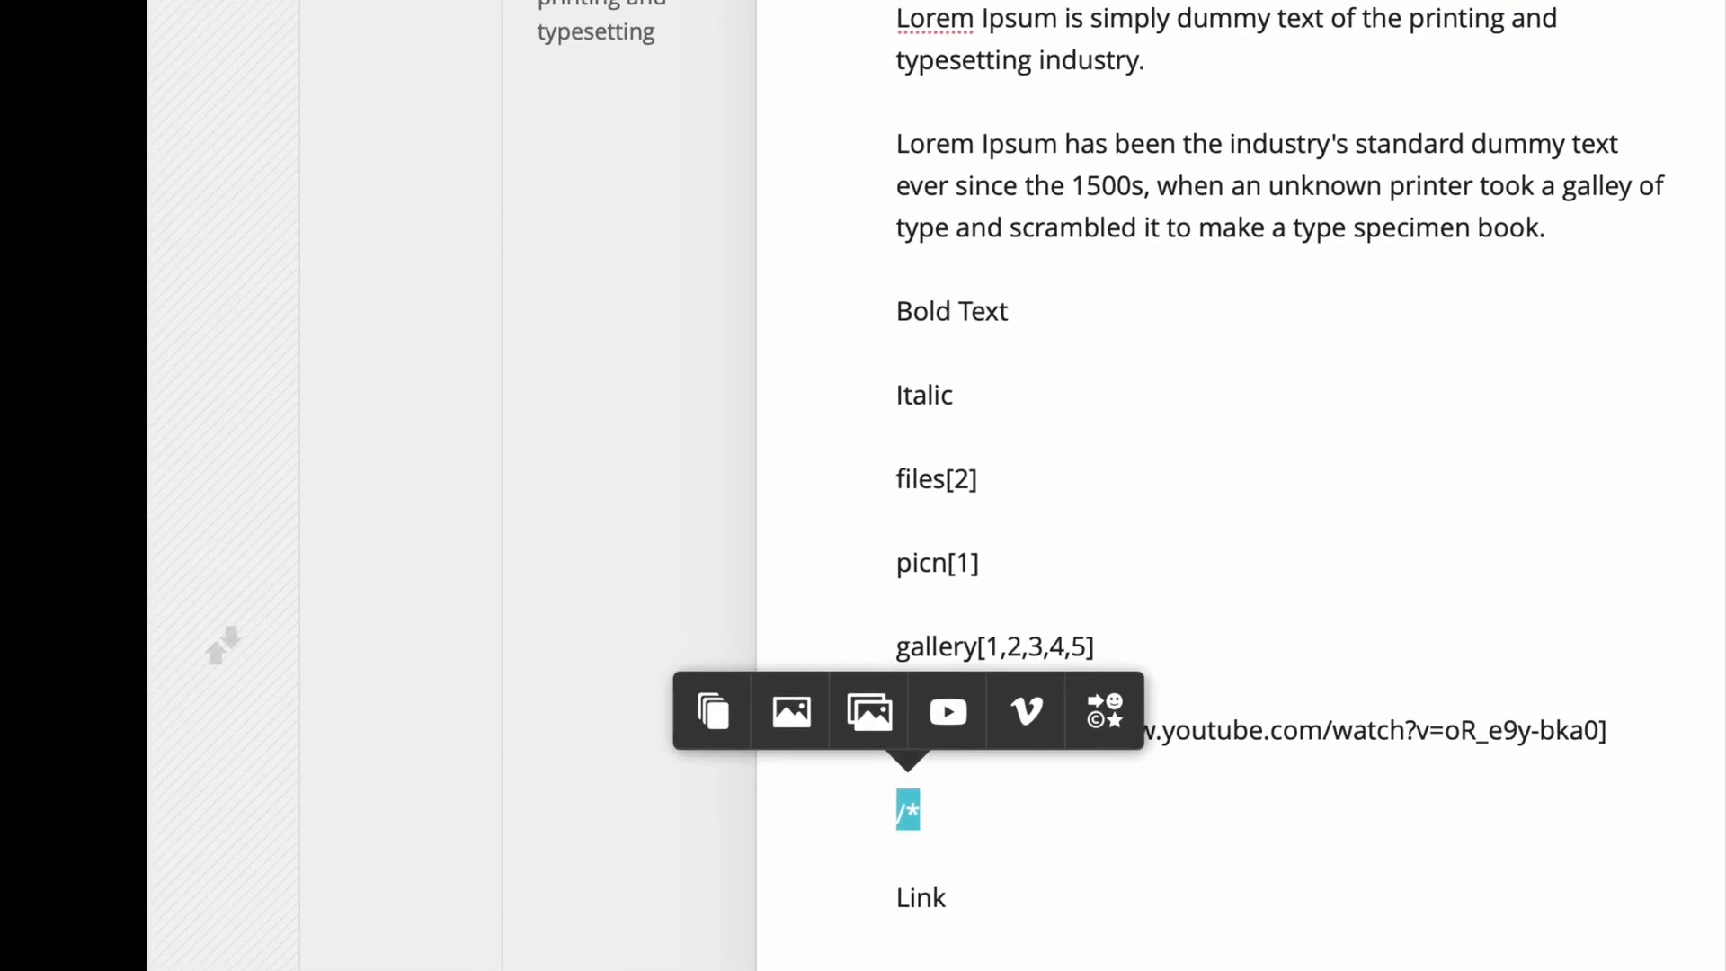
# Step: Insert the sunglasses, shushing and kissing face emojis on a new line below the YouTube block
pyautogui.click(1105, 711)
pyautogui.click(677, 710)
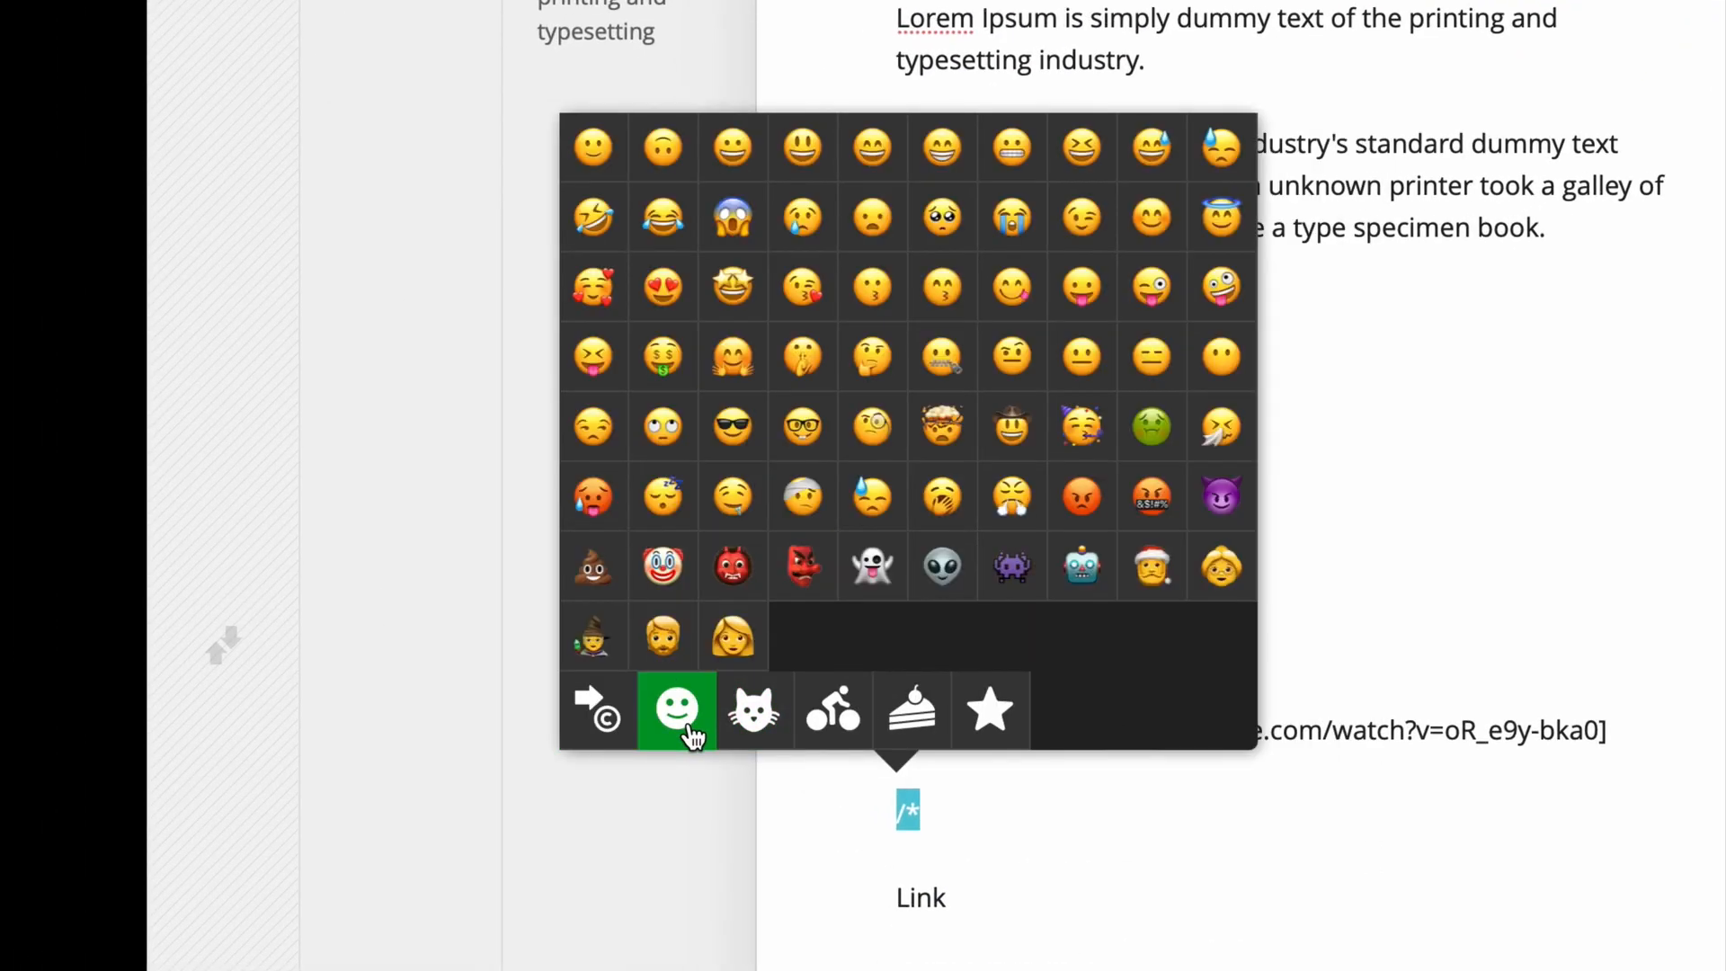
pyautogui.click(732, 428)
pyautogui.click(837, 357)
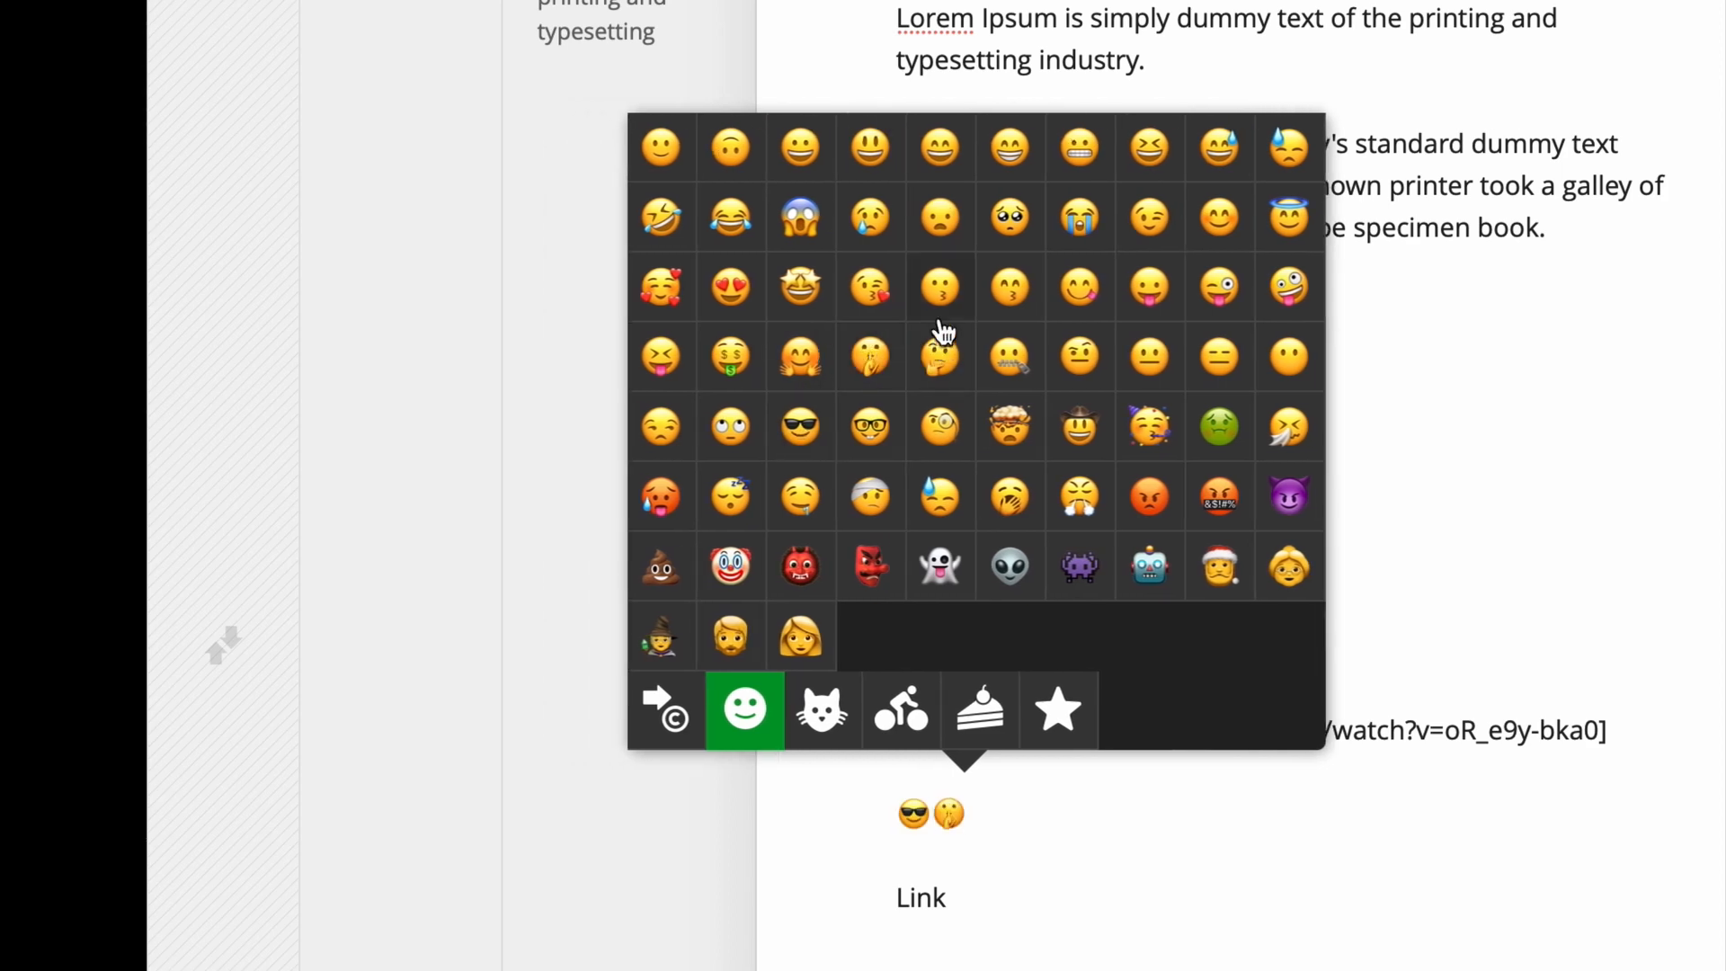
pyautogui.click(938, 308)
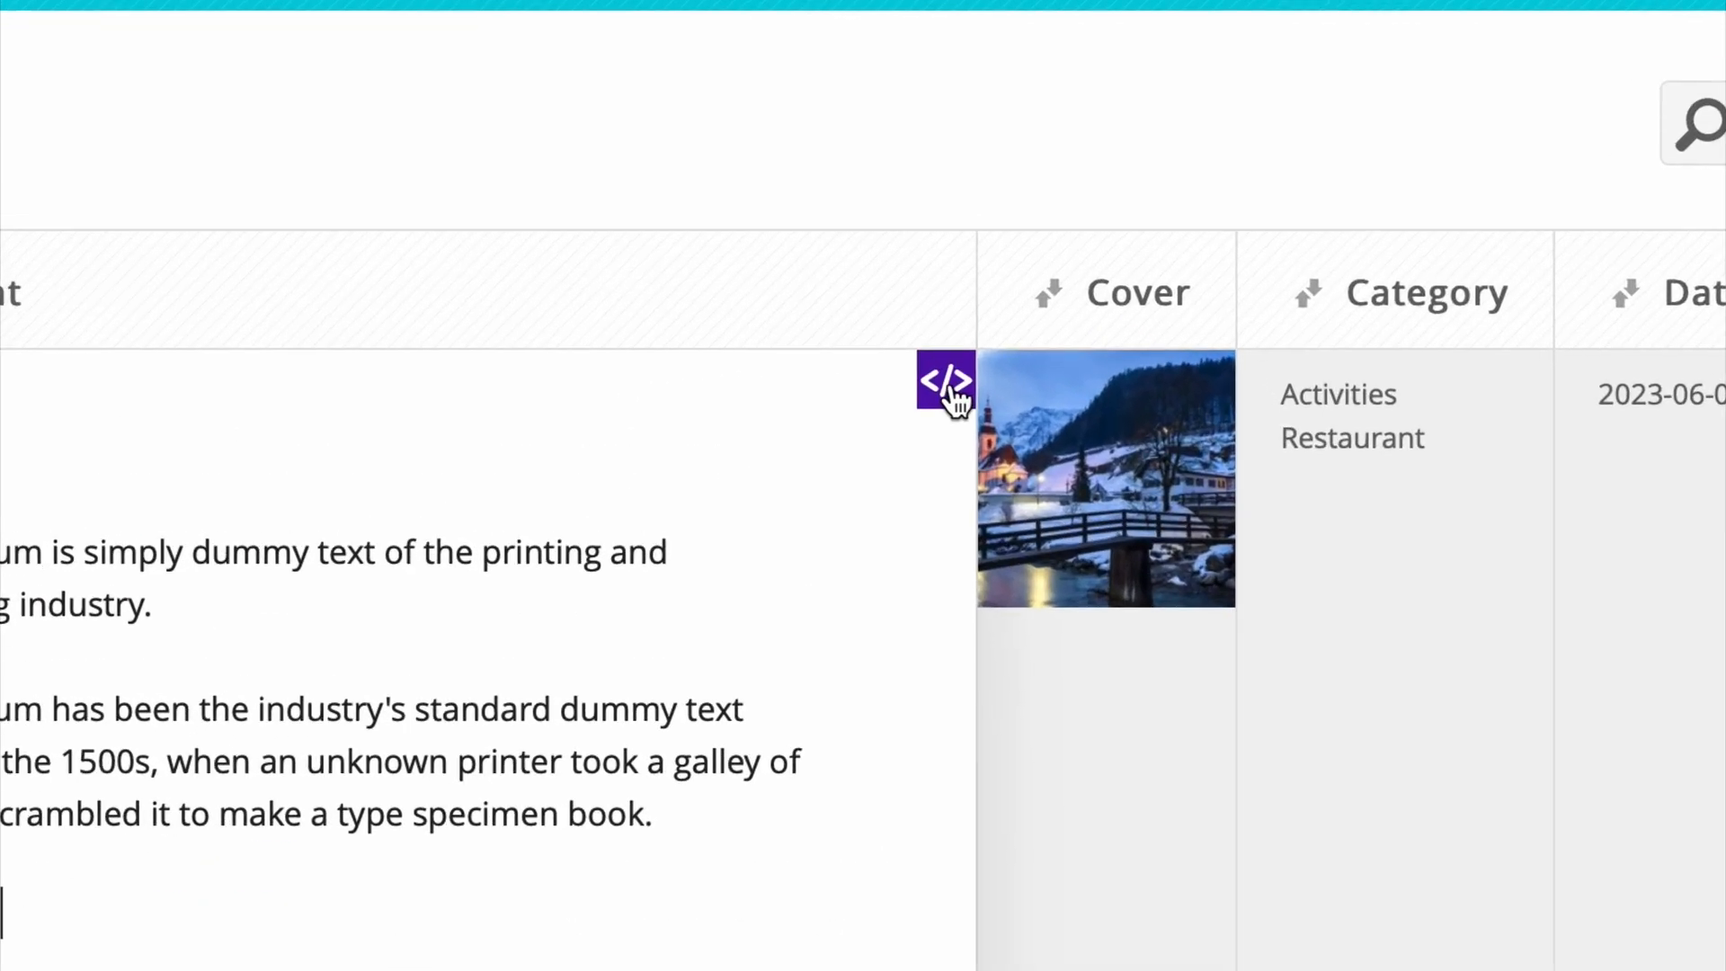
# Step: View the HTML source of the article's main content and return to the visual editor
pyautogui.click(949, 381)
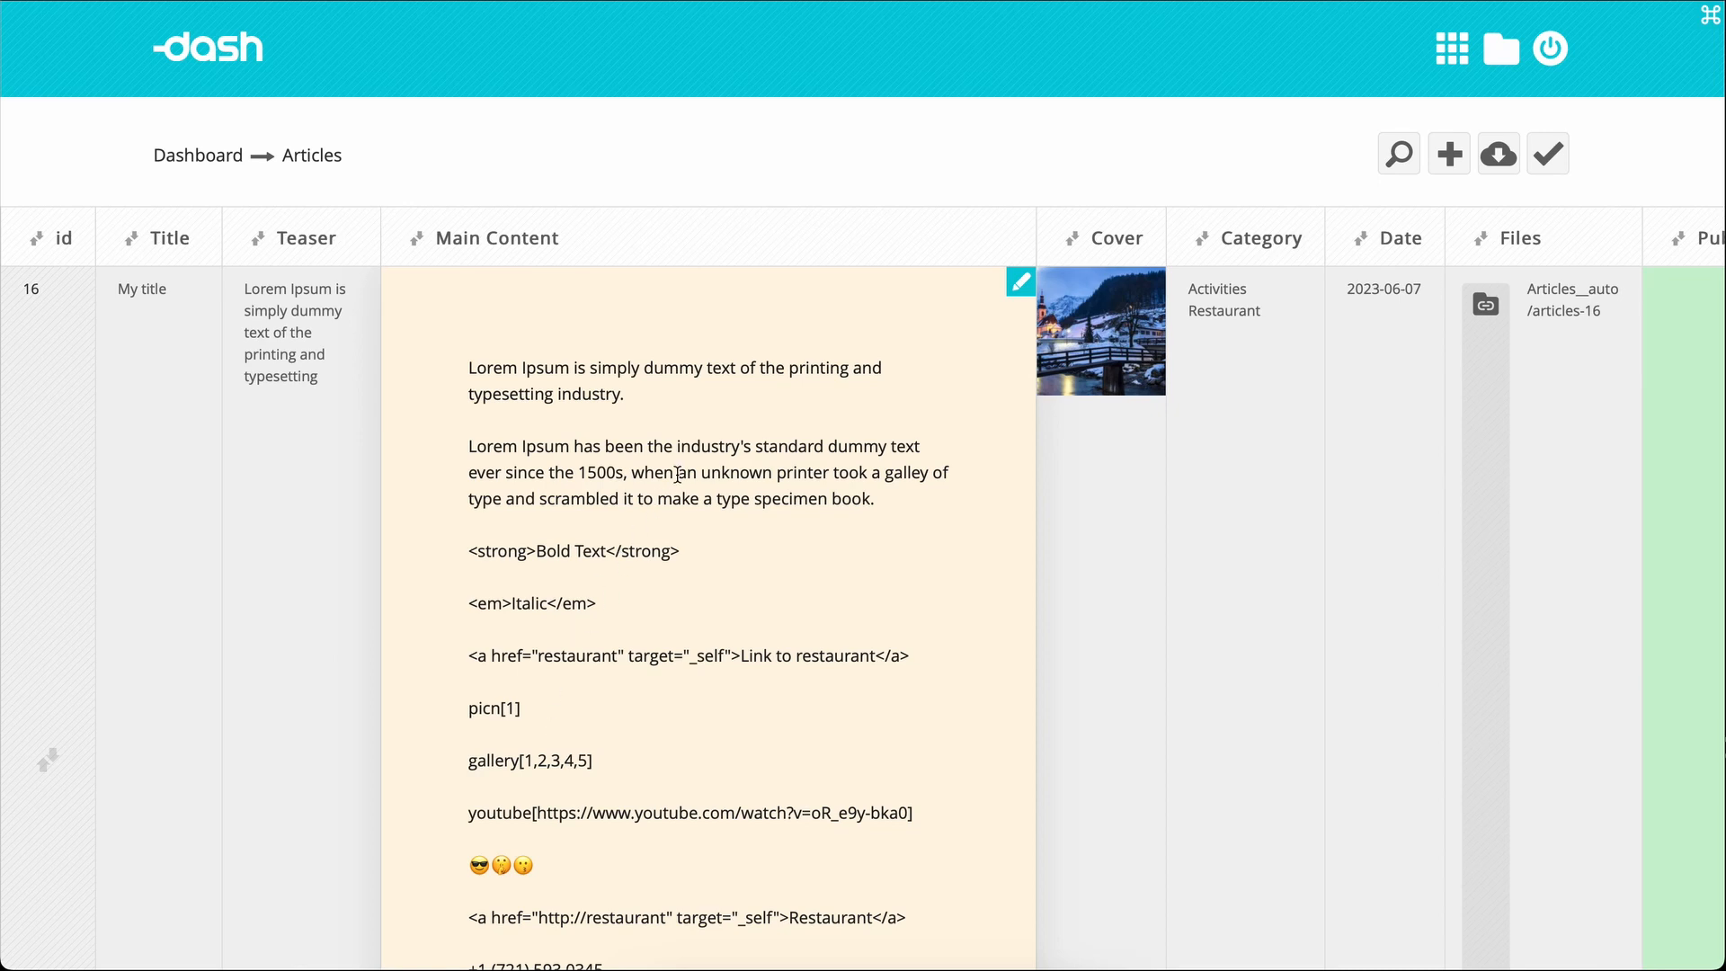
pyautogui.click(1020, 284)
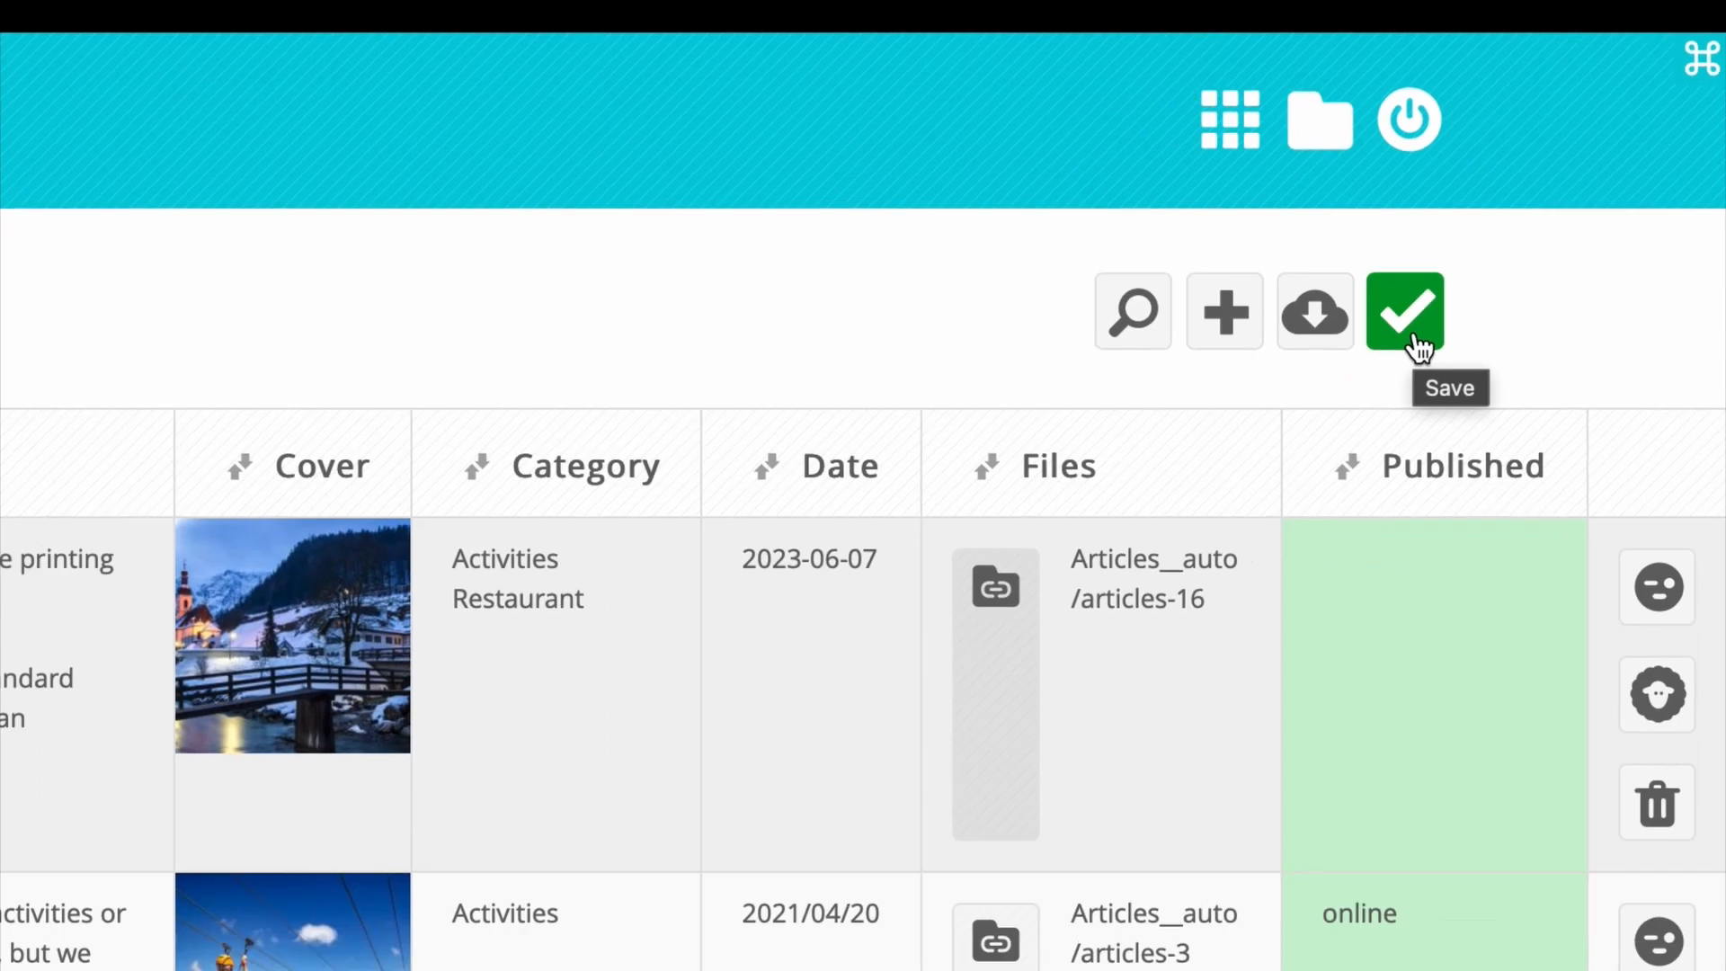
# Step: Save the article changes and open the ⌘ shortcuts help
pyautogui.scroll(-10, 1381, 376)
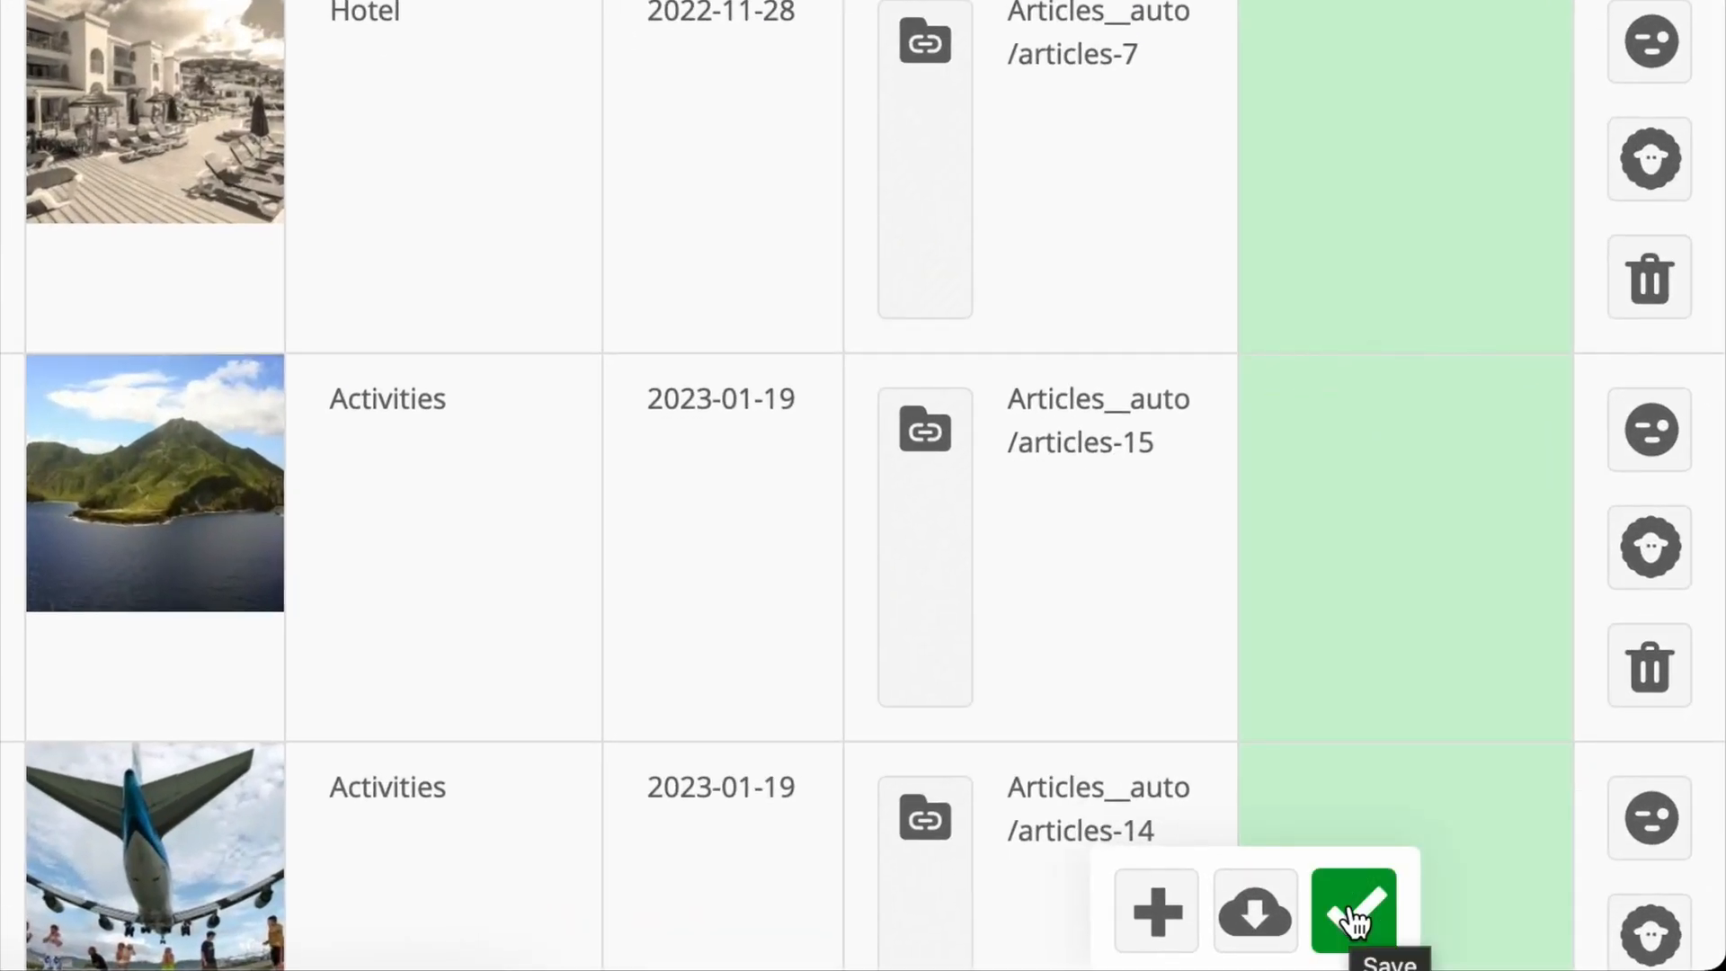
pyautogui.click(1353, 913)
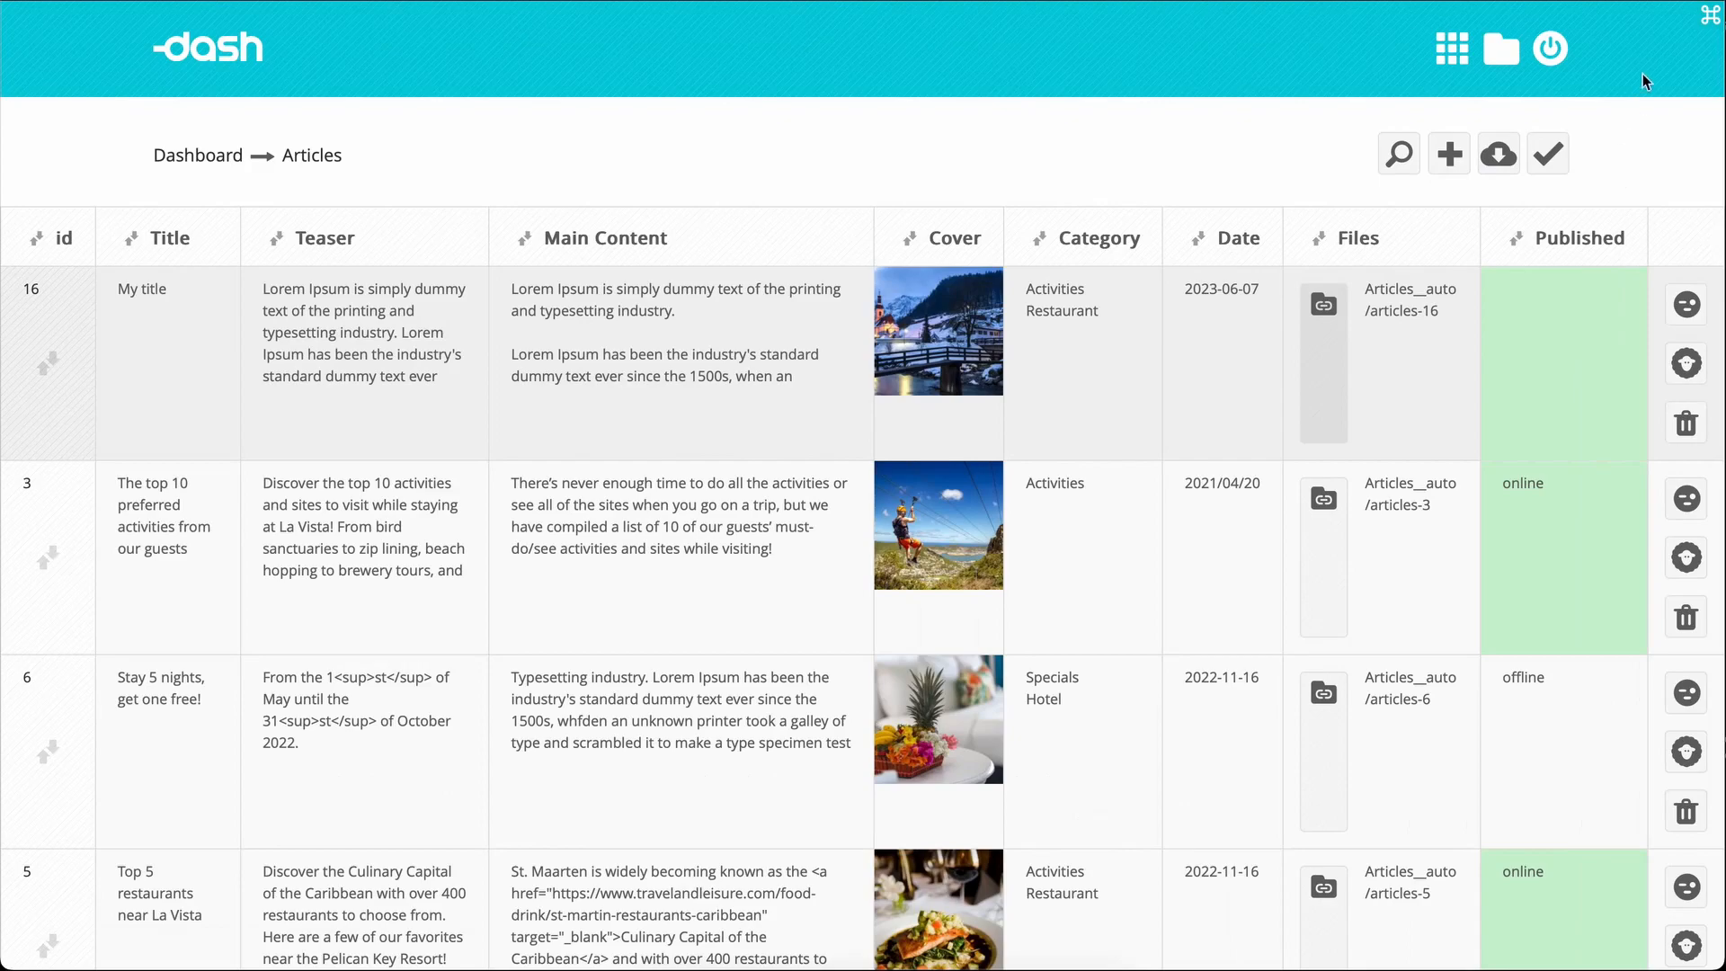
pyautogui.click(1707, 20)
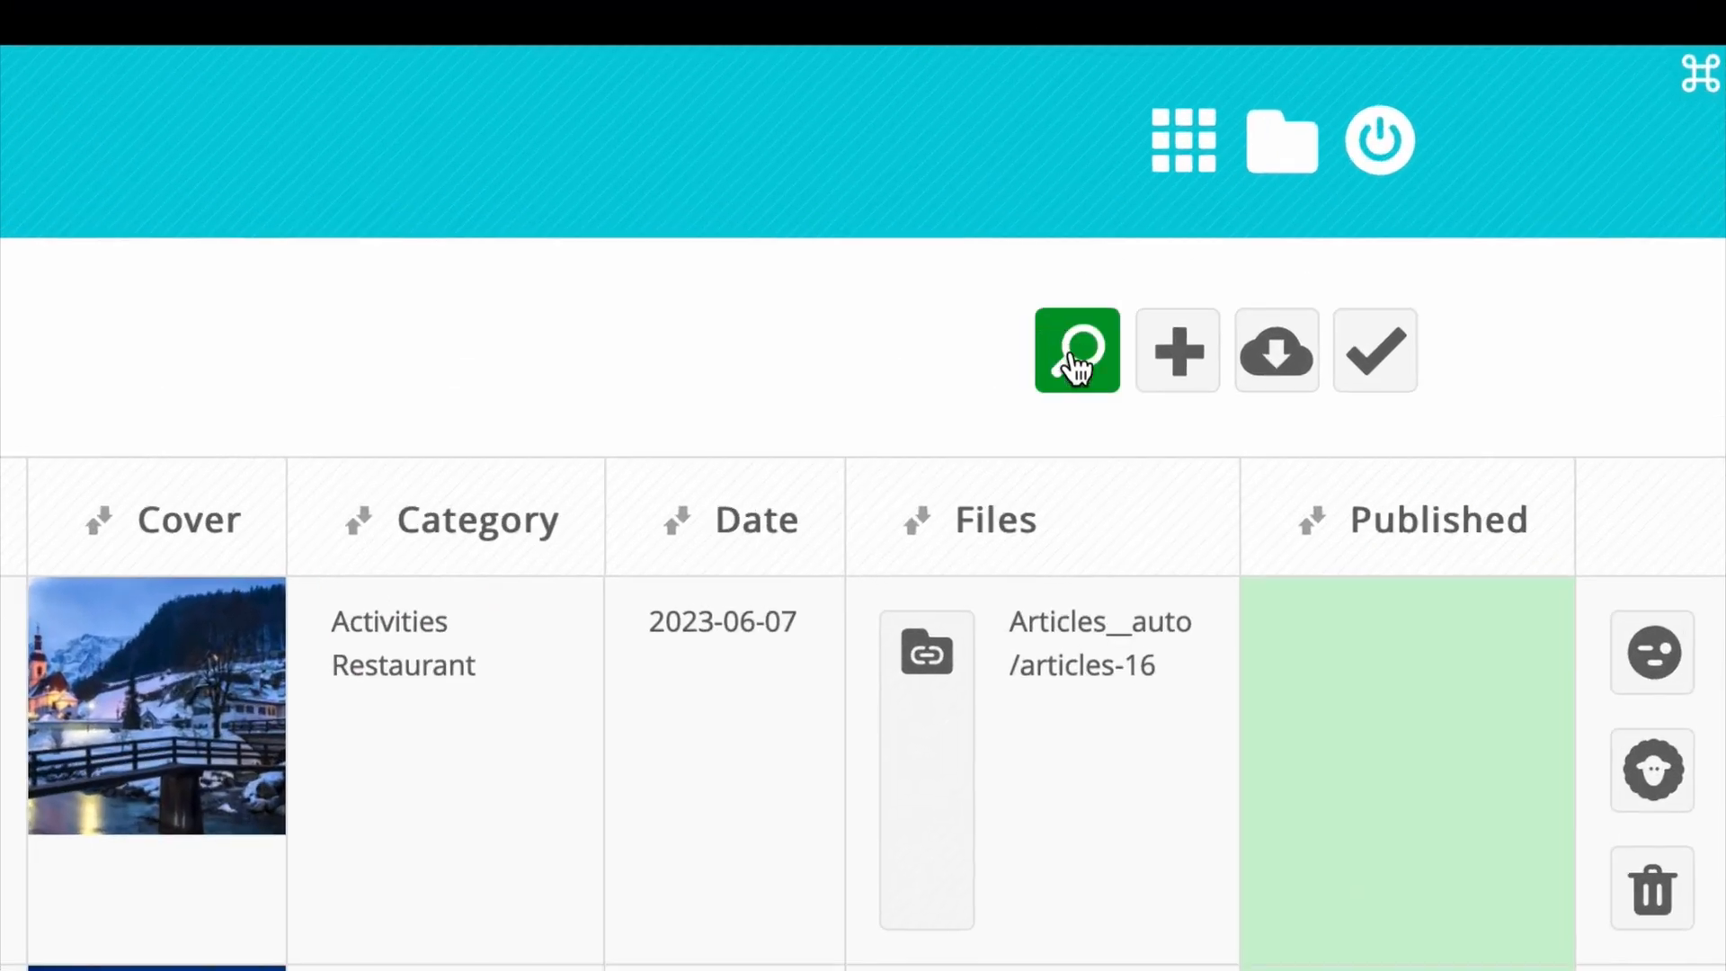
# Step: Search the articles for "waldo" and clear the search filter
pyautogui.click(1398, 154)
pyautogui.write('waldo')
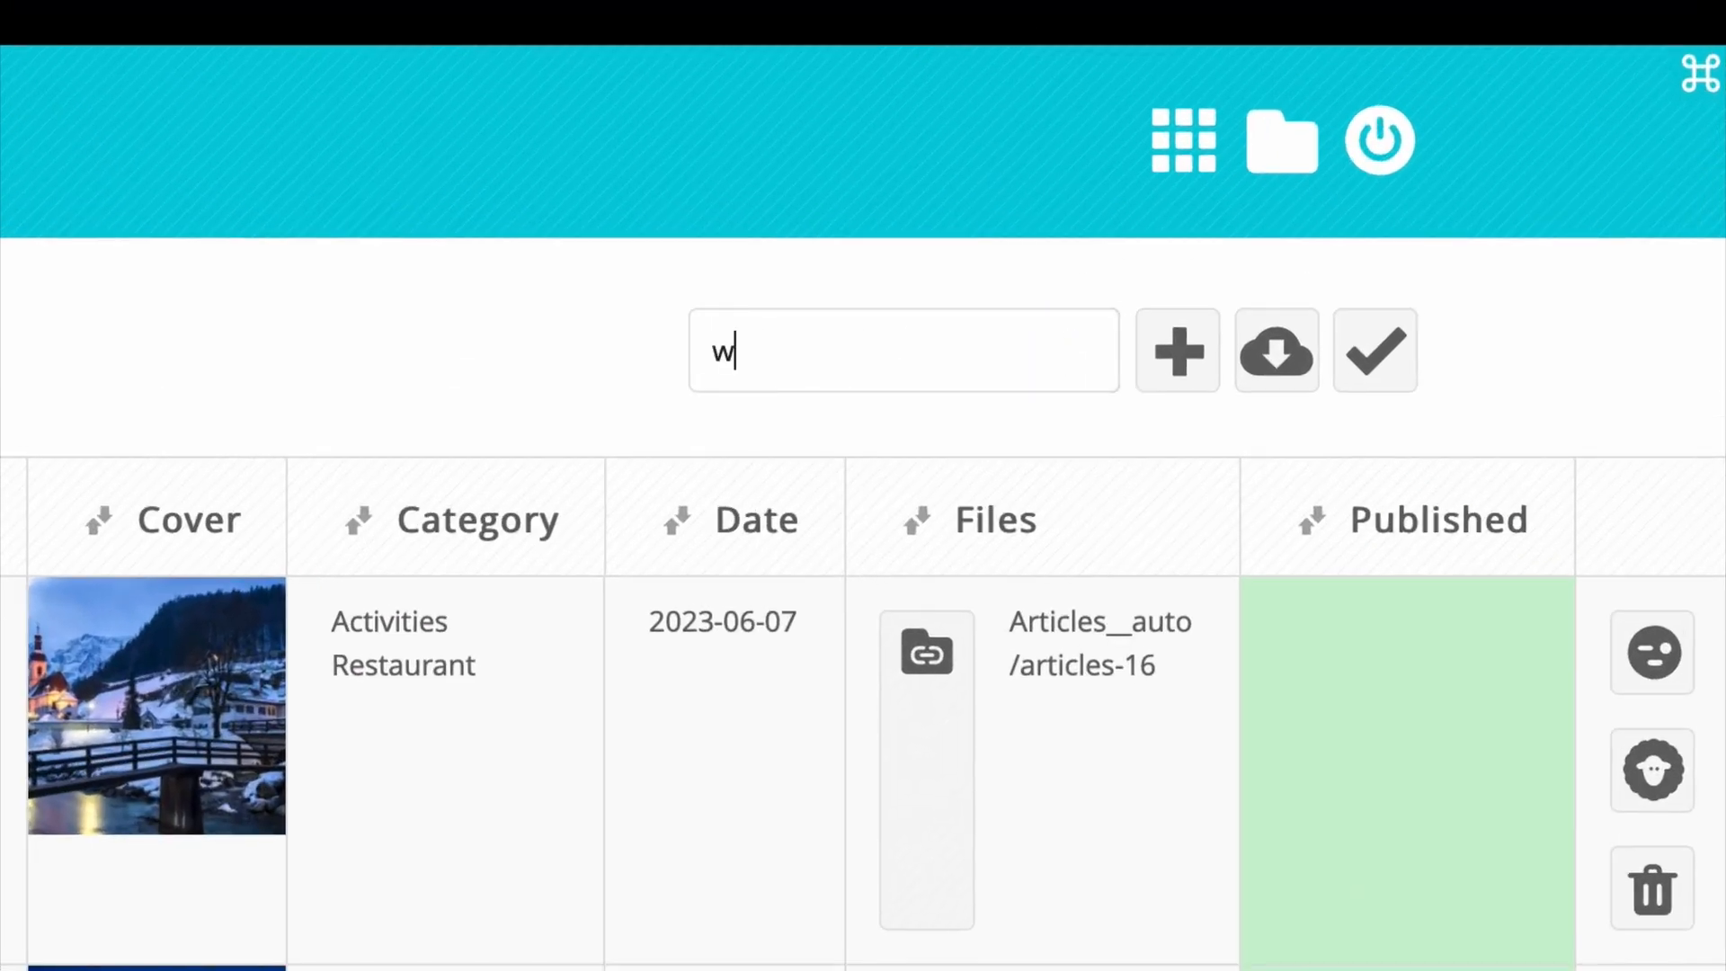
pyautogui.press('Return')
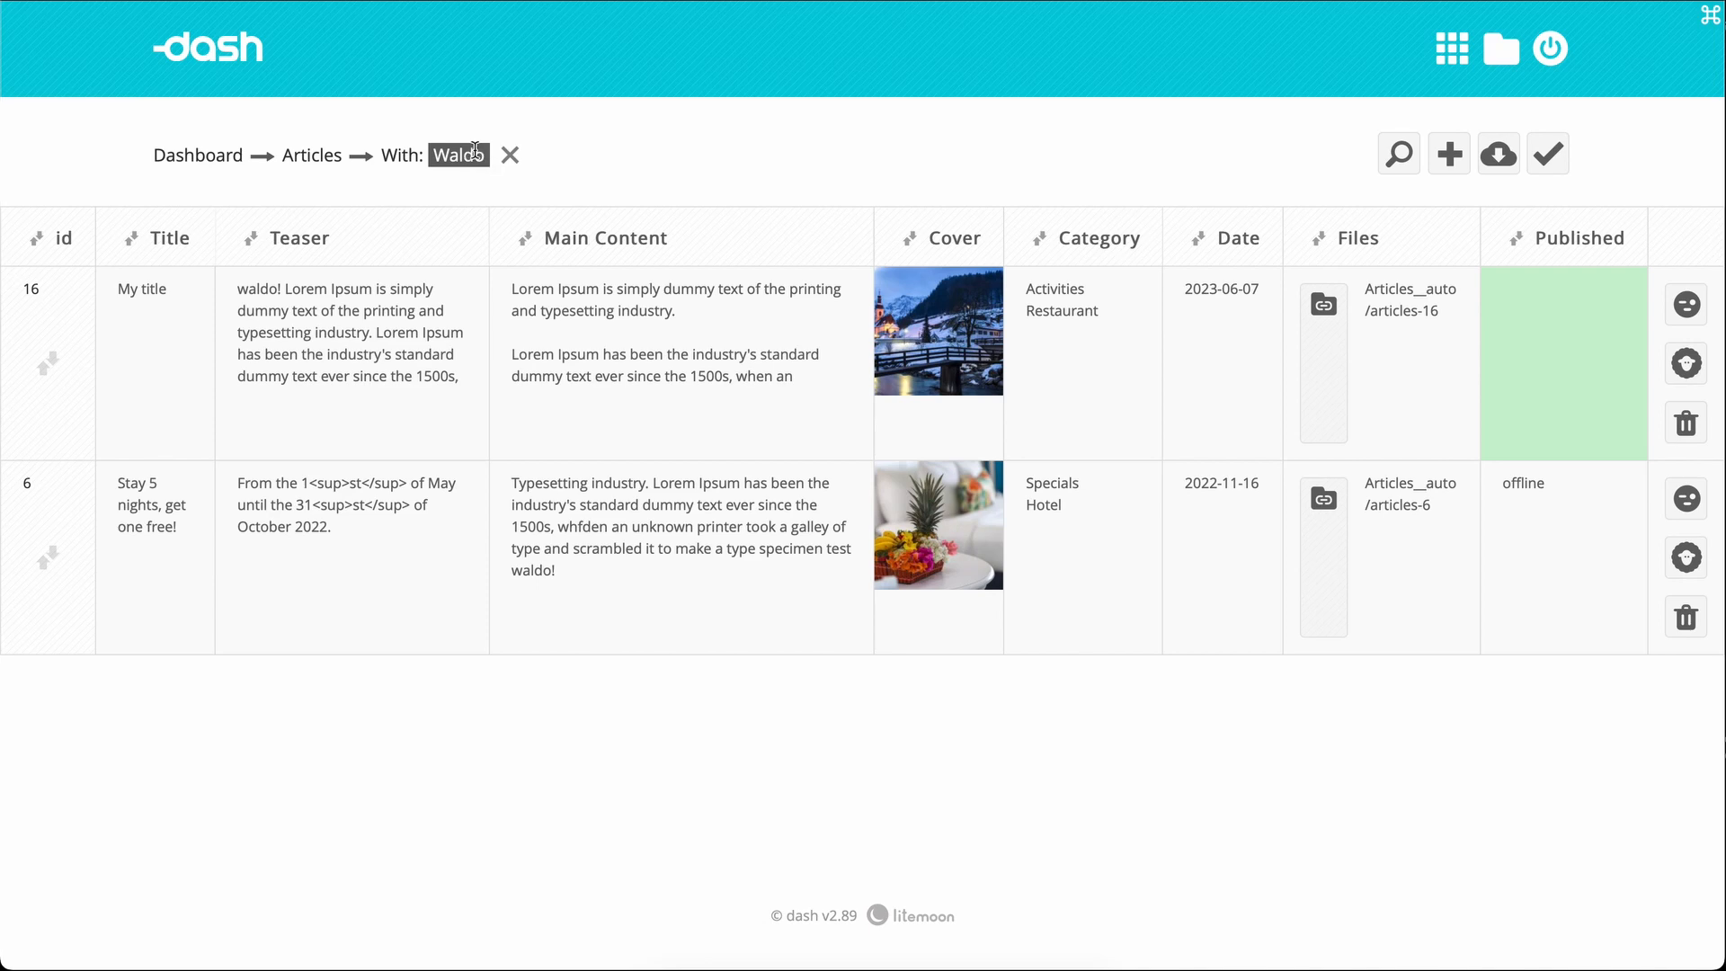
pyautogui.click(511, 157)
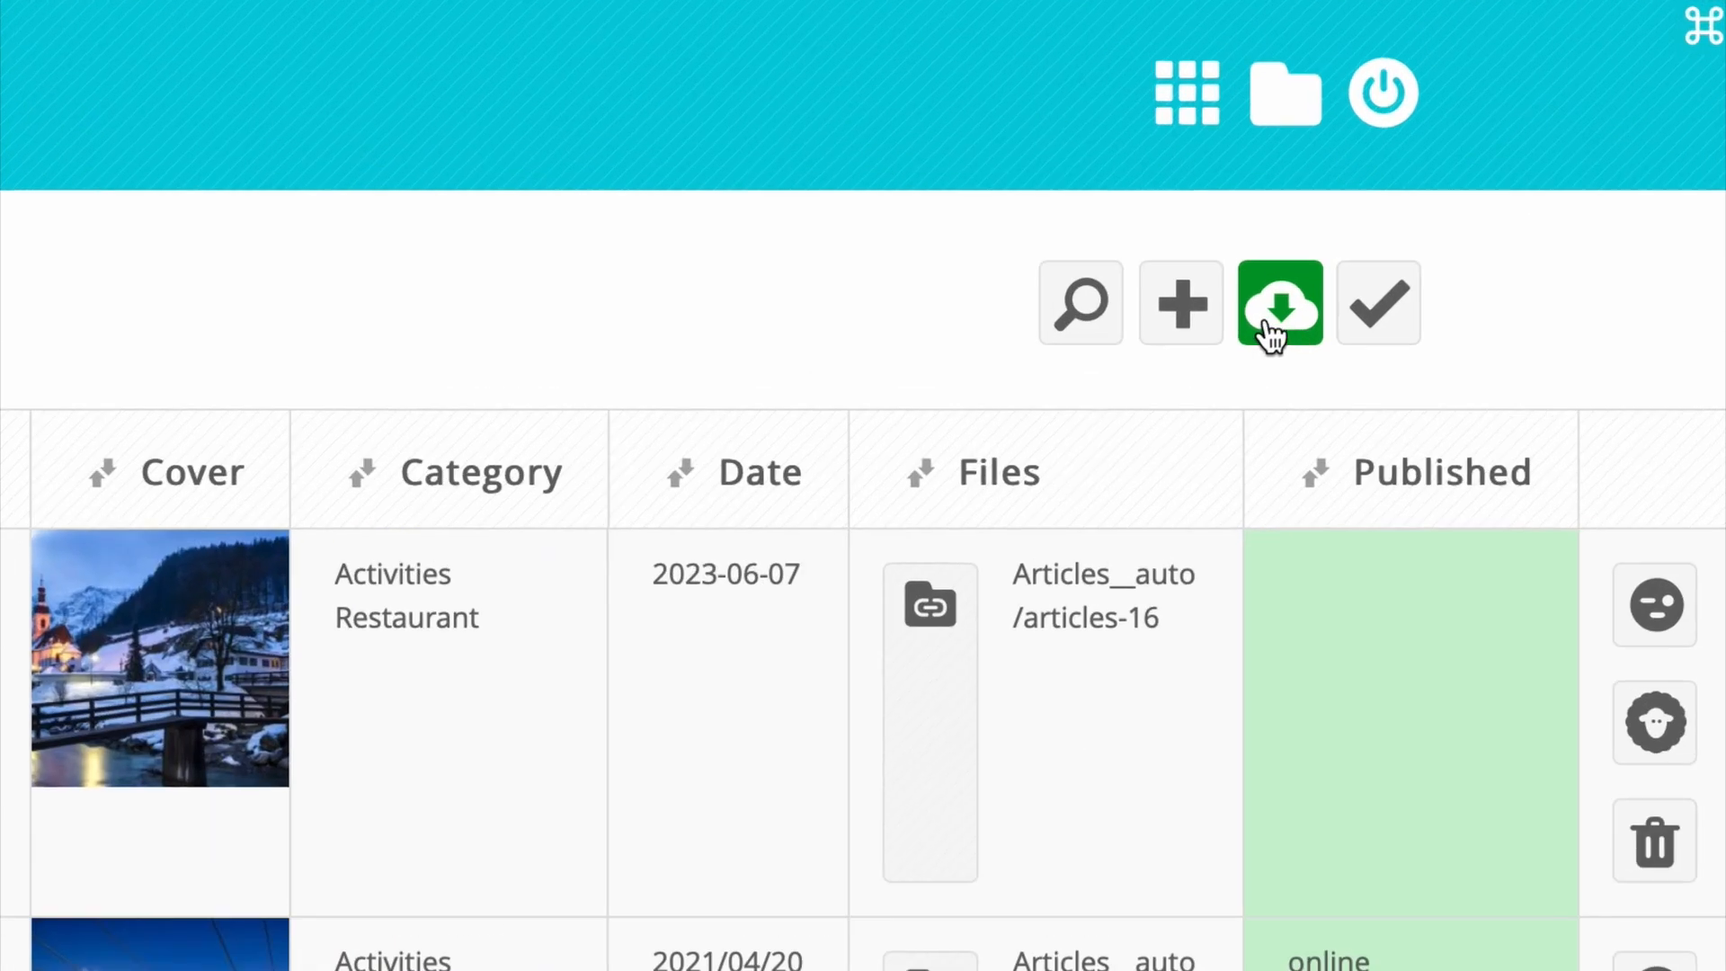
# Step: Download the articles table for Excel
pyautogui.click(1499, 160)
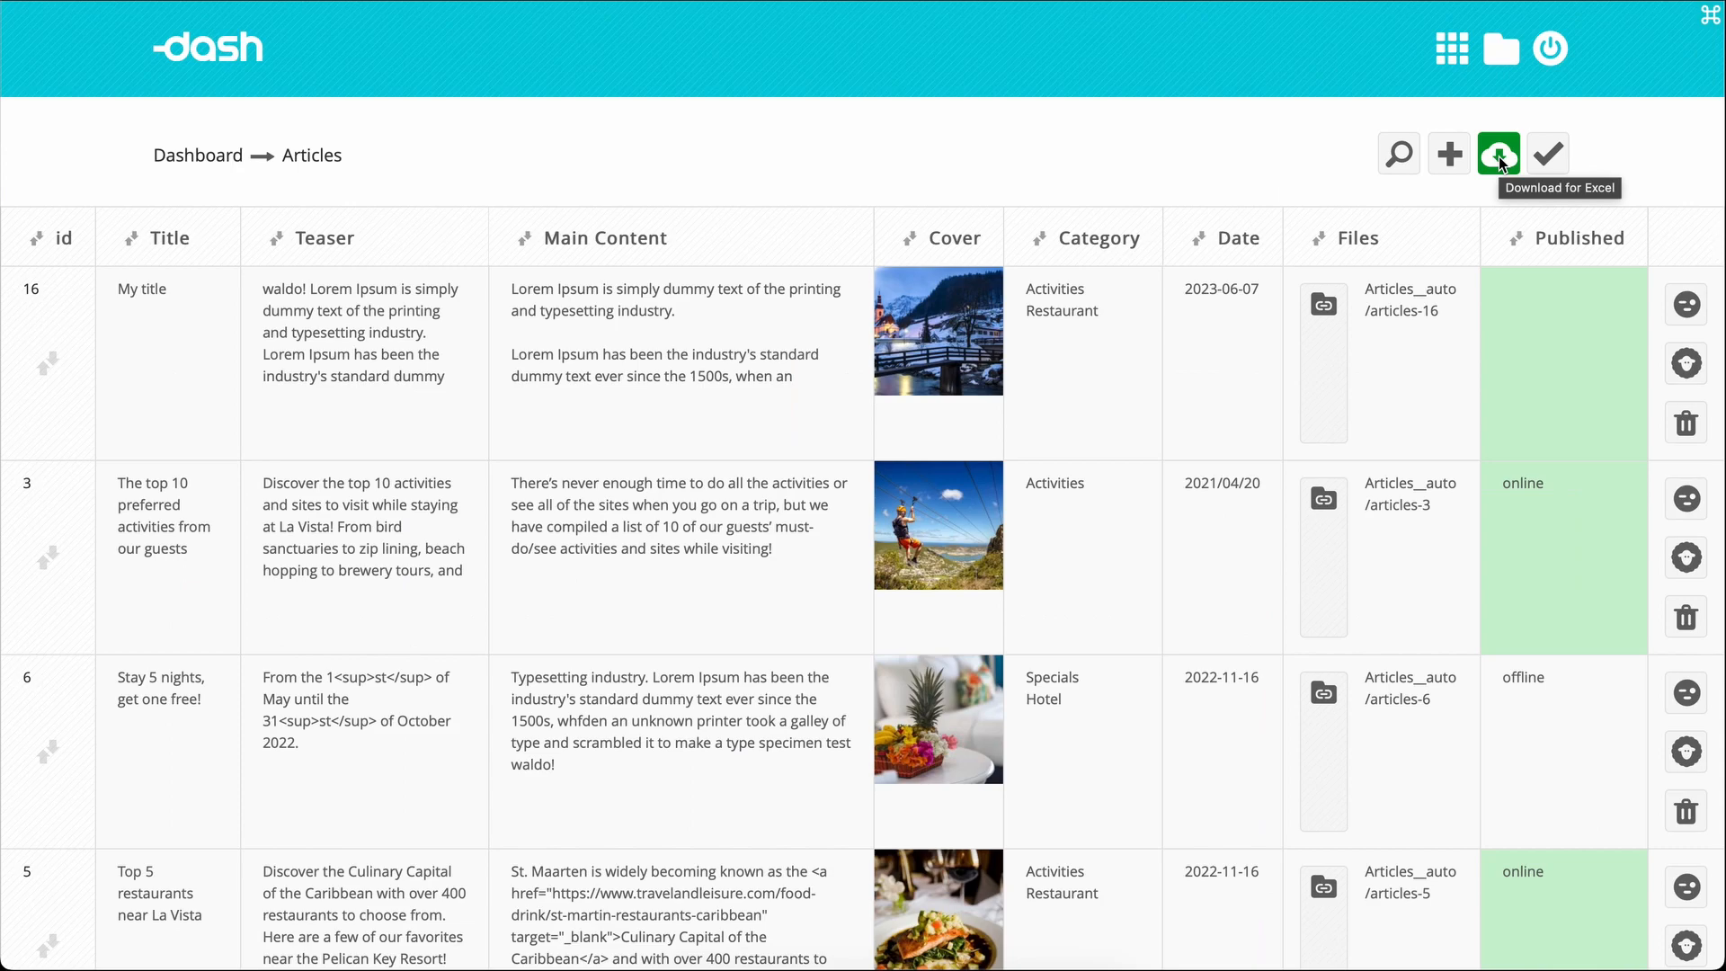
# Step: Open the site's Interface Texts table to examine its keys and translations, and return to the Articles table
pyautogui.press('super+m')
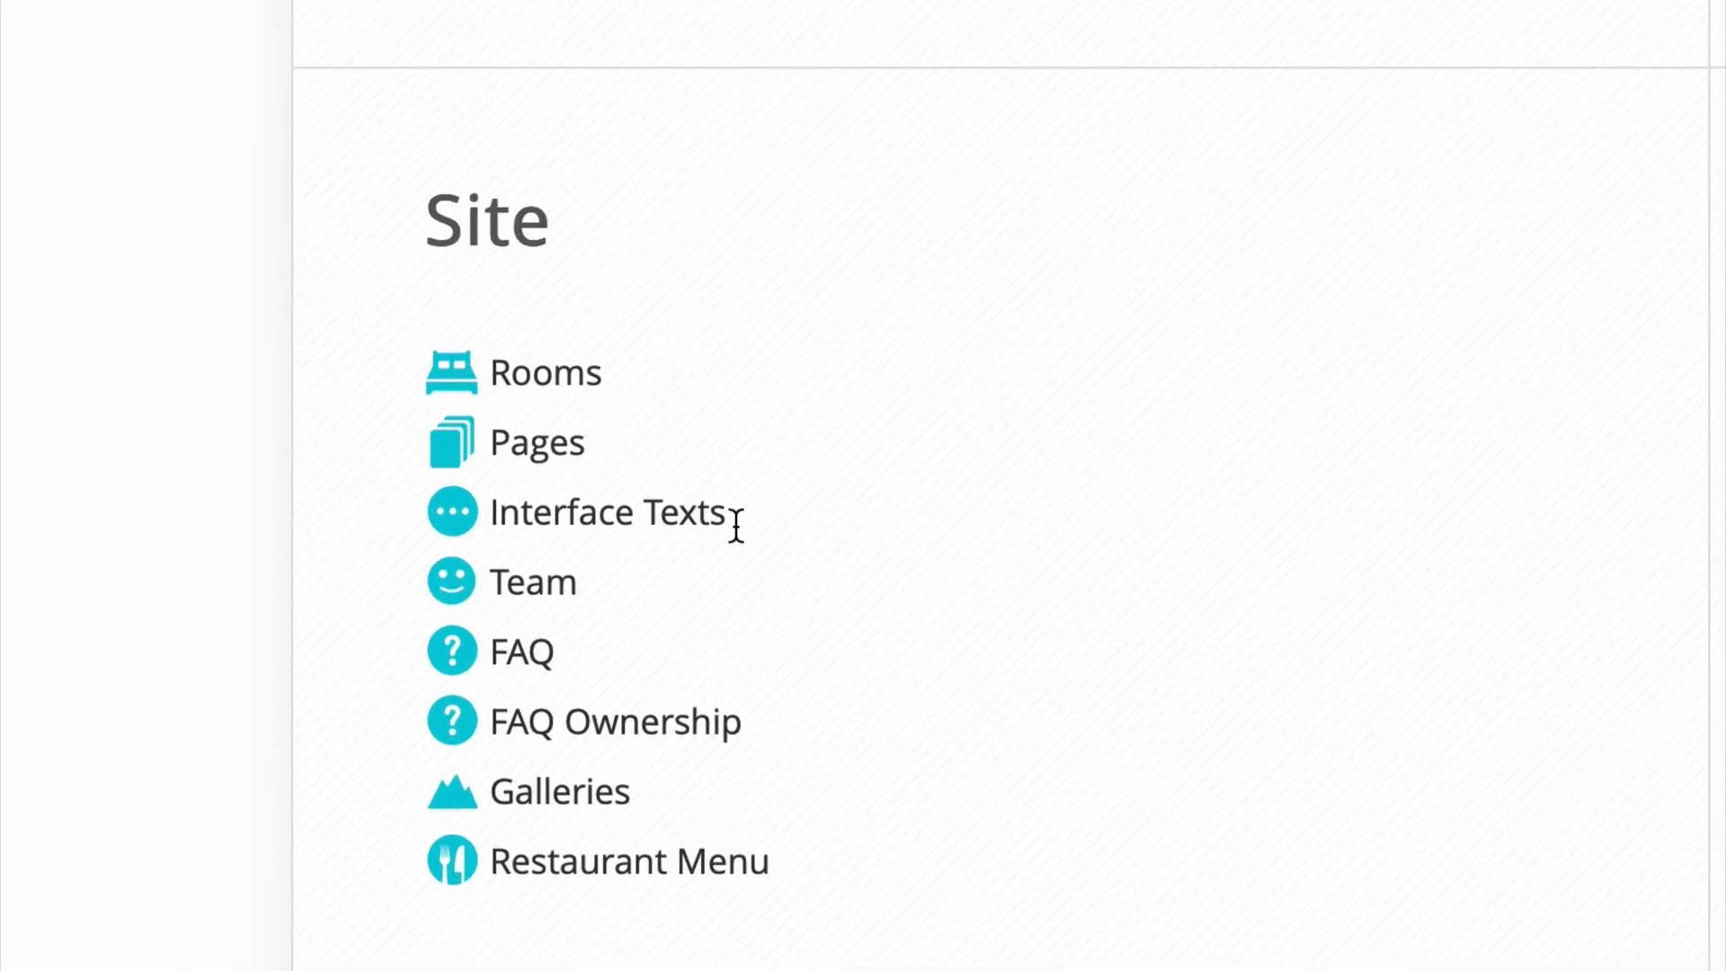
pyautogui.click(683, 522)
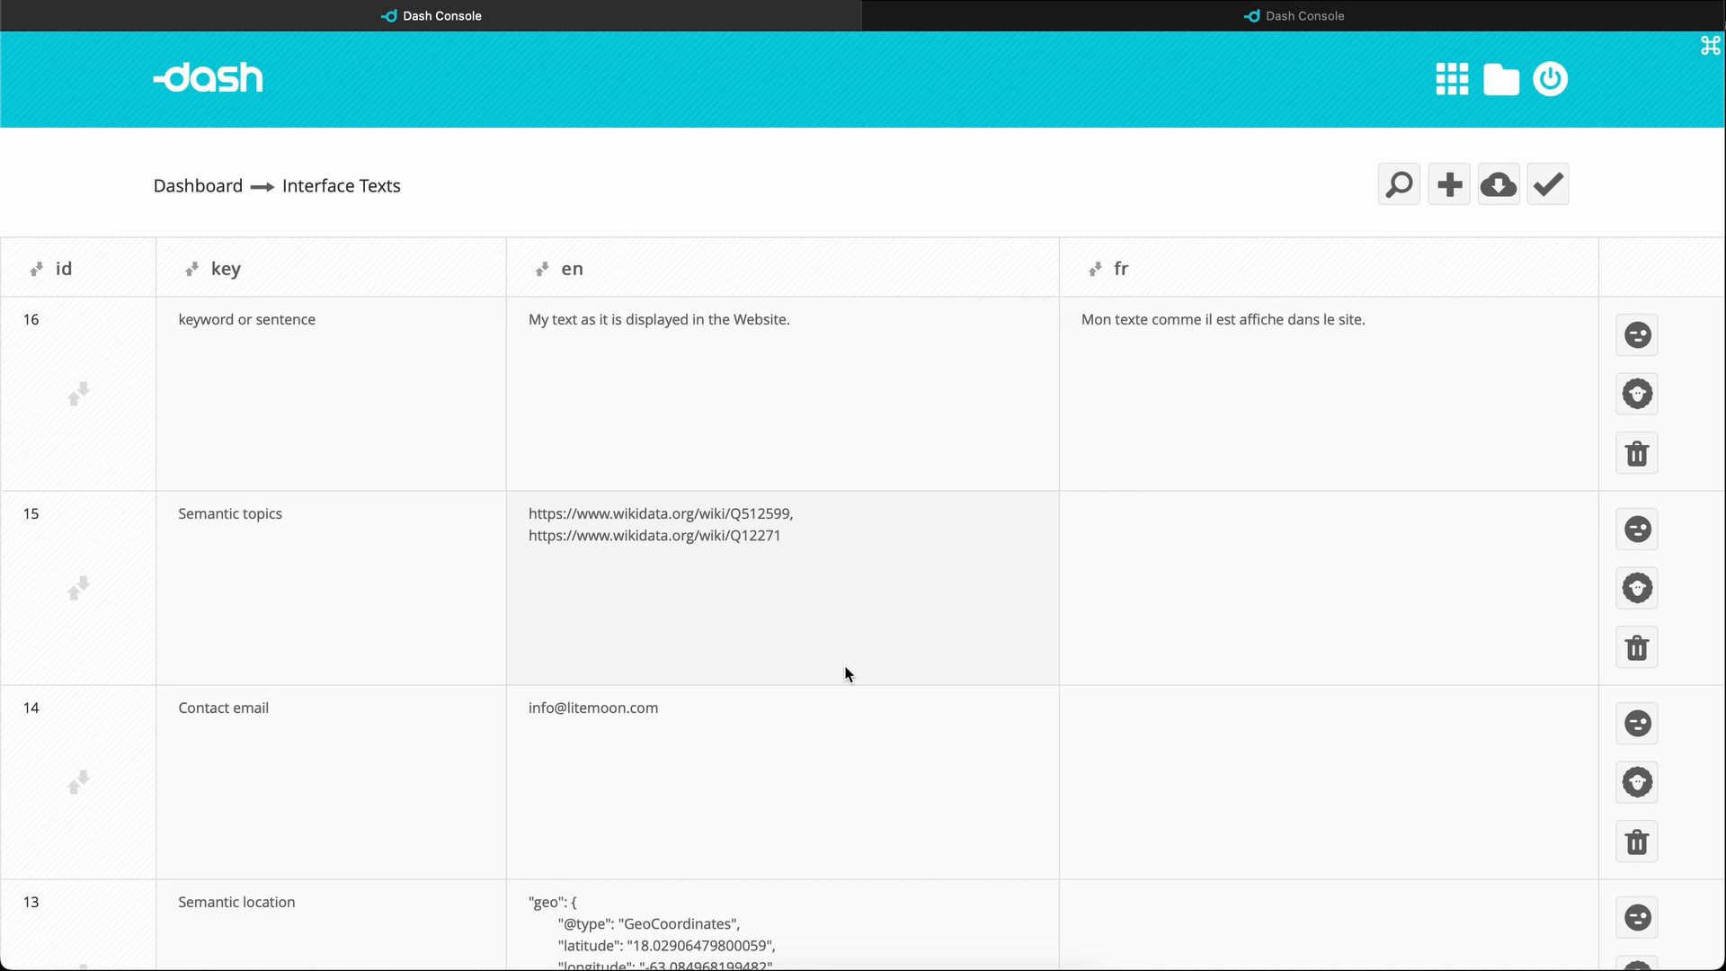
pyautogui.hotkey('ctrl', 'Tab')
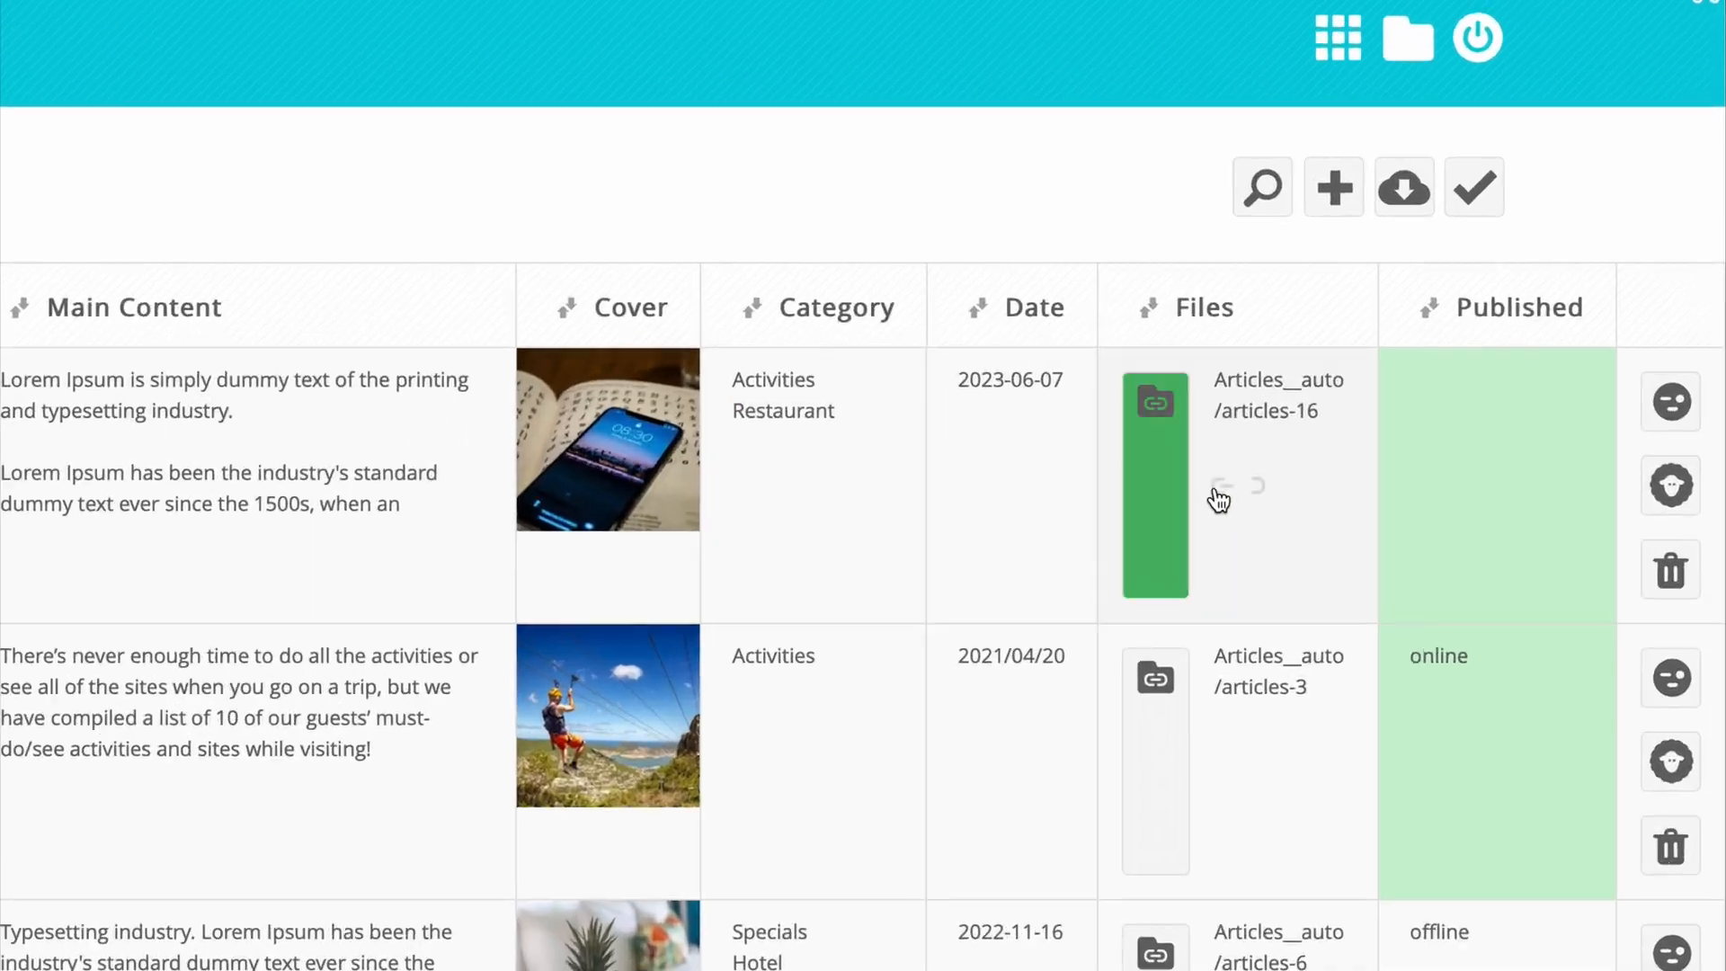
# Step: Associate article 16 with the articles-3 folder and set its cover to the zip-line photo
pyautogui.click(1209, 508)
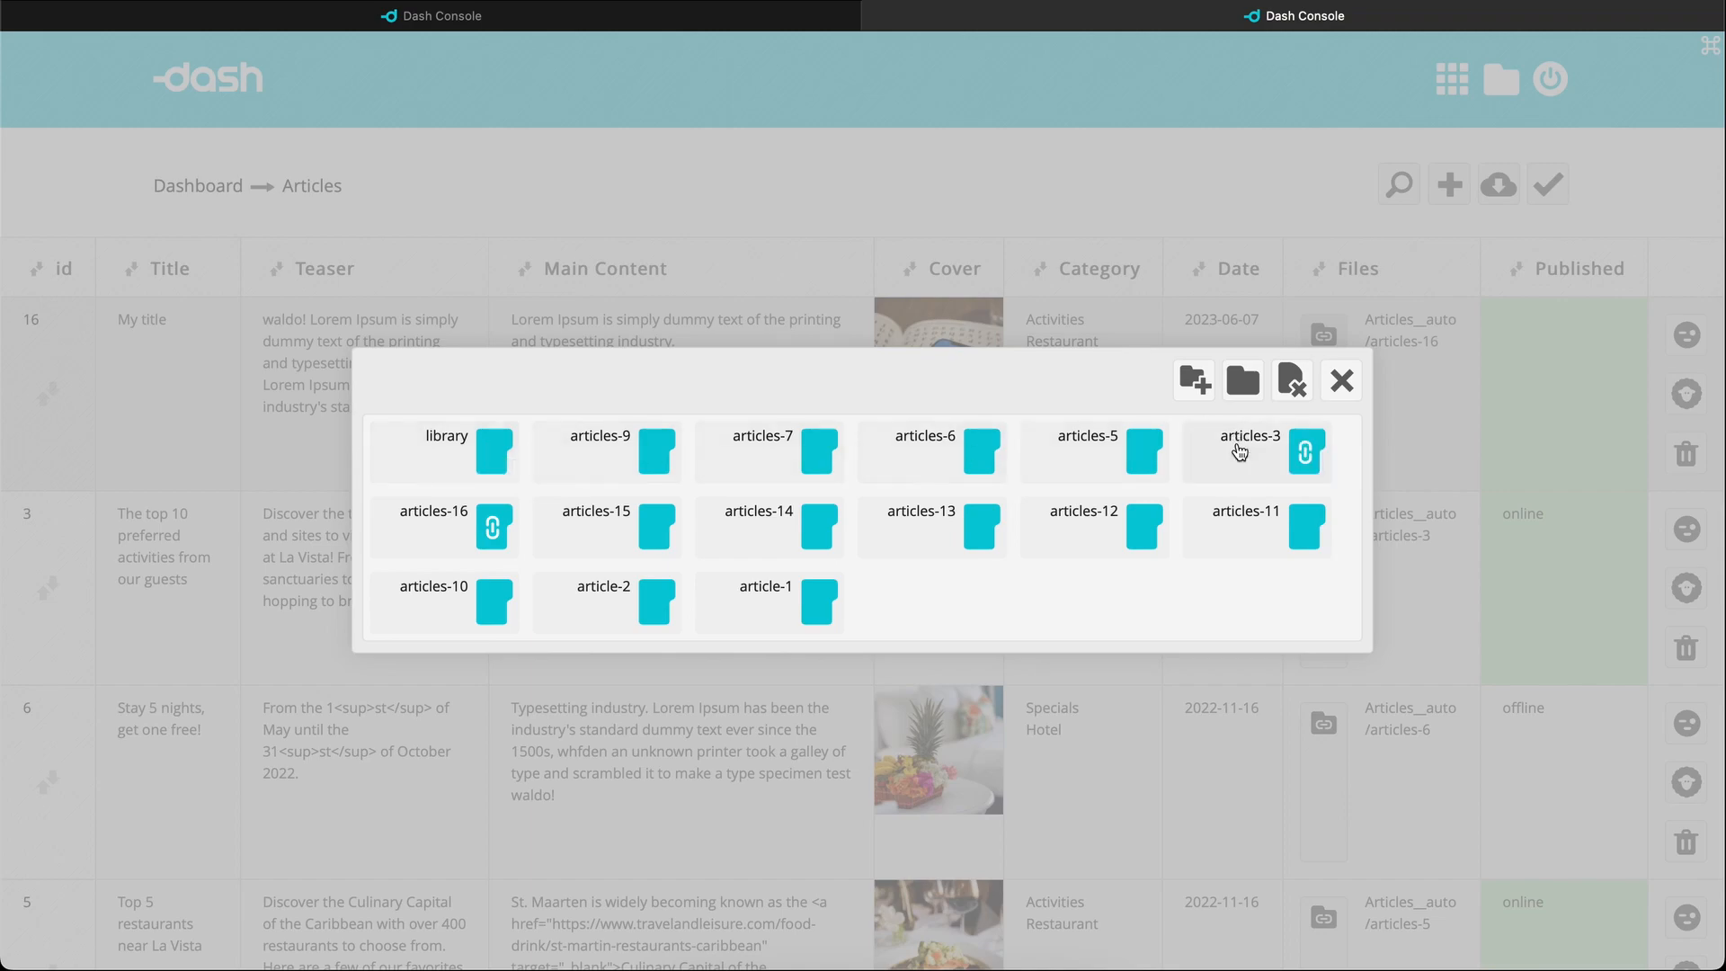
pyautogui.click(1306, 449)
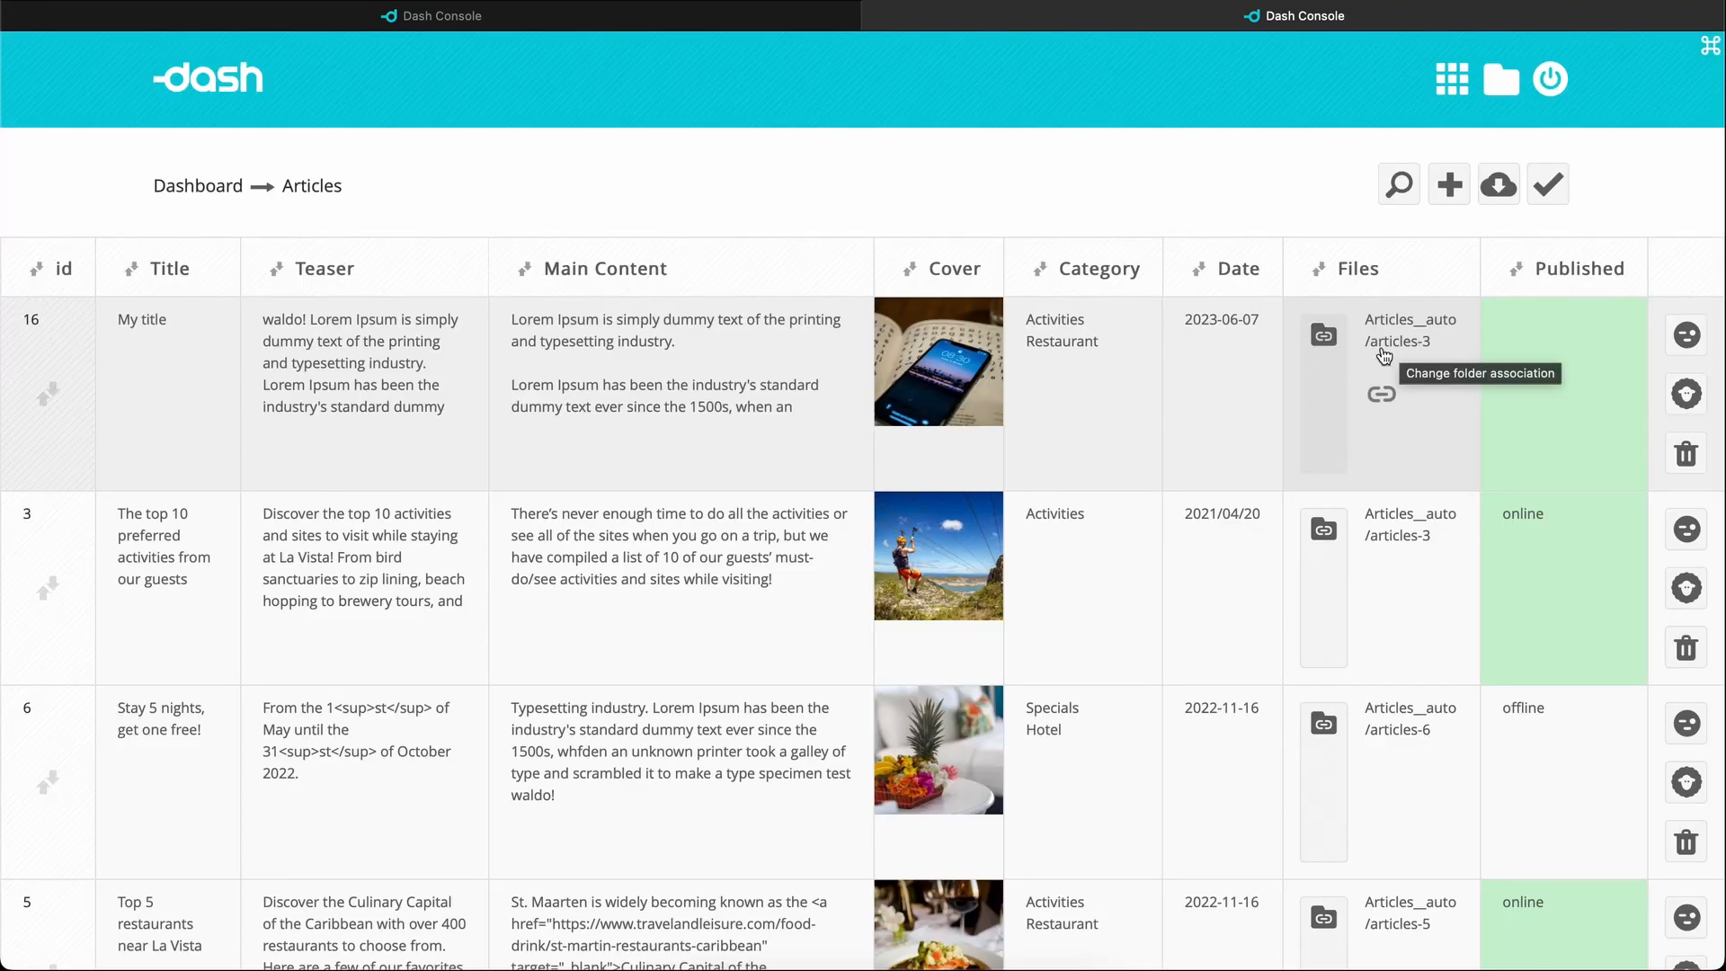
pyautogui.click(920, 374)
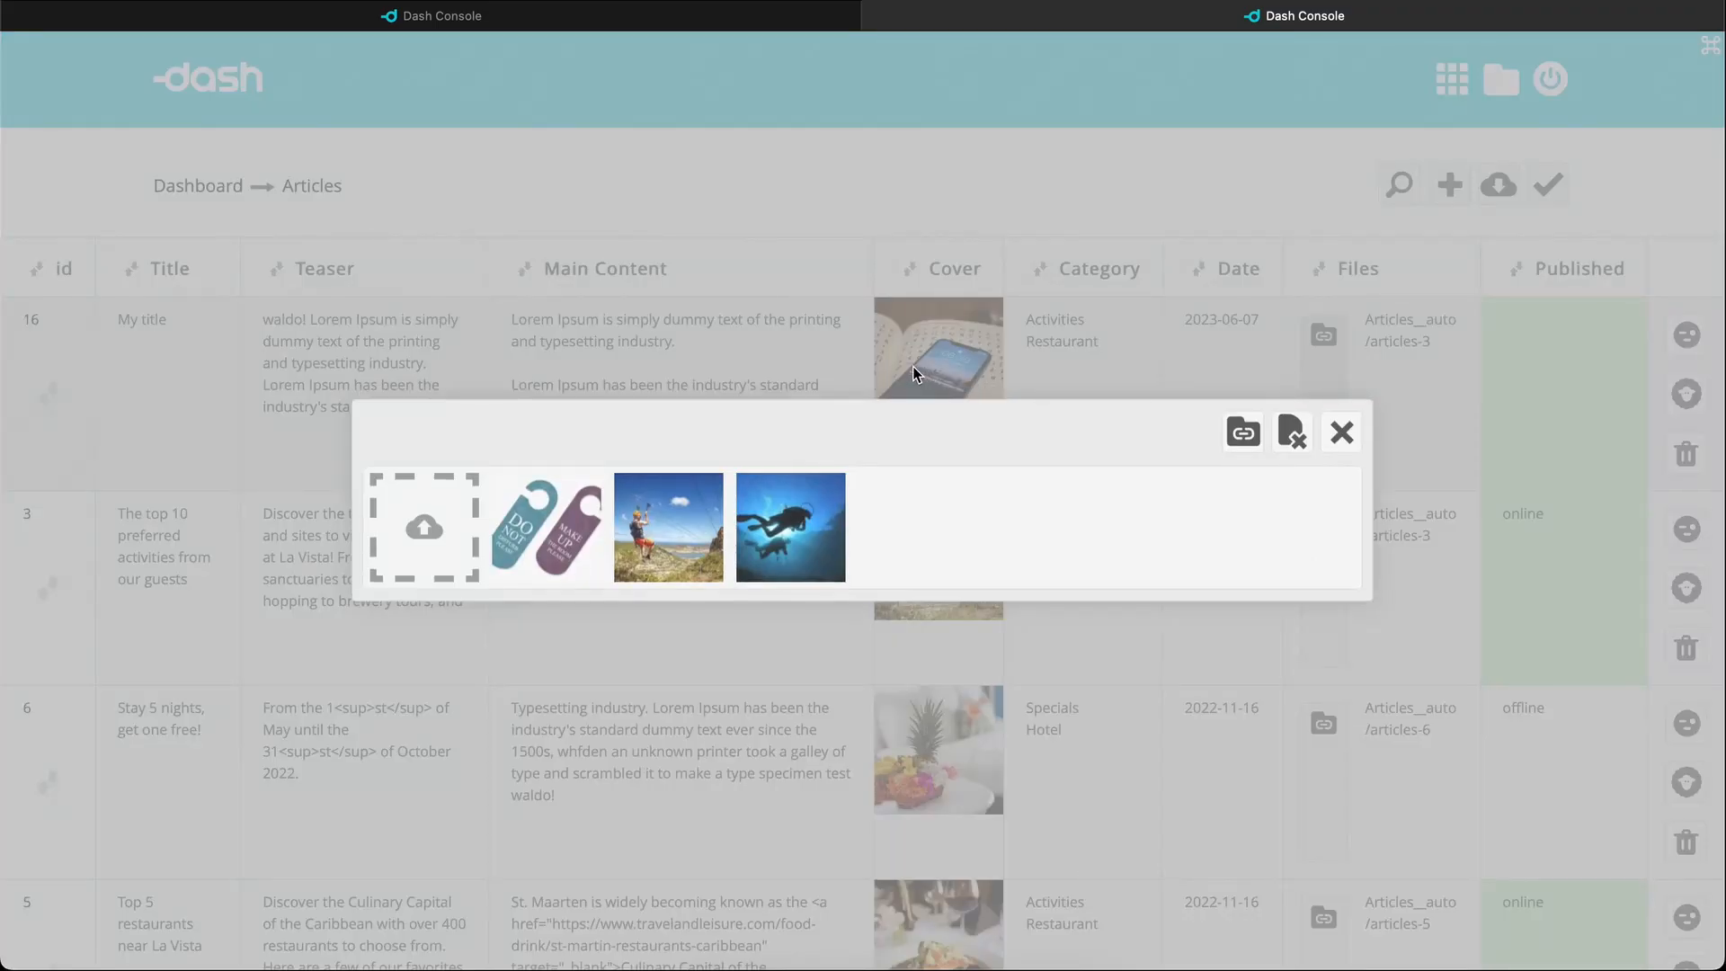
pyautogui.click(678, 517)
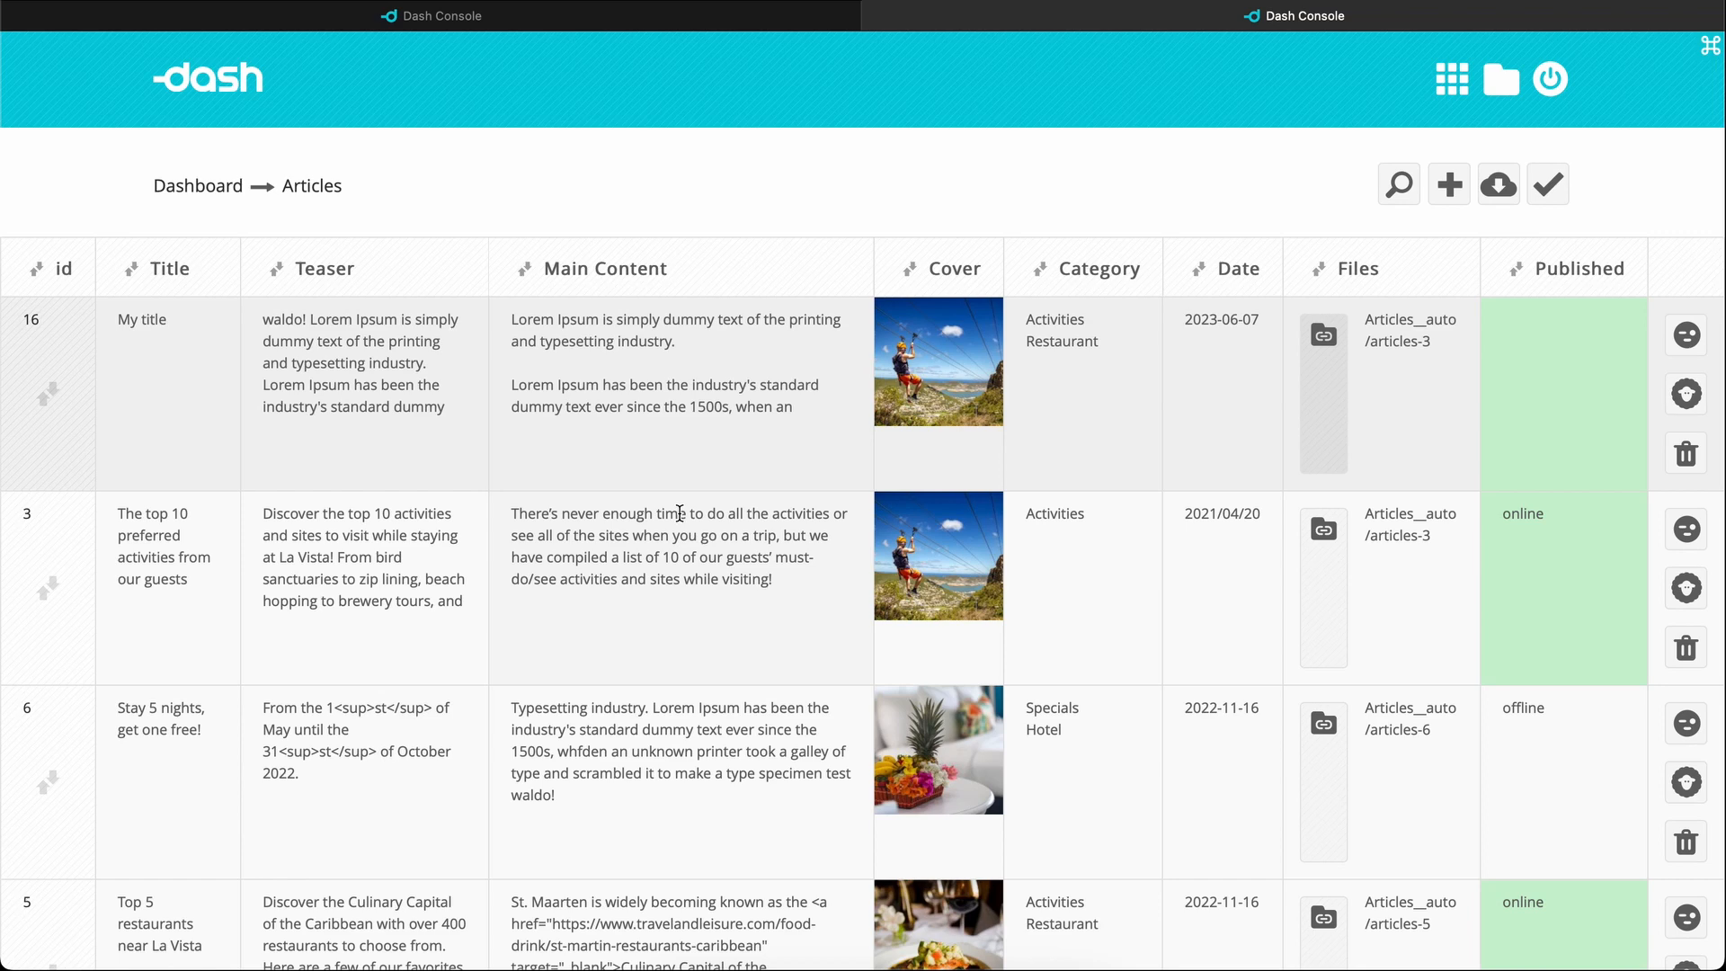
# Step: Open the articles-16 folder associated with the "My title" article
pyautogui.click(1449, 184)
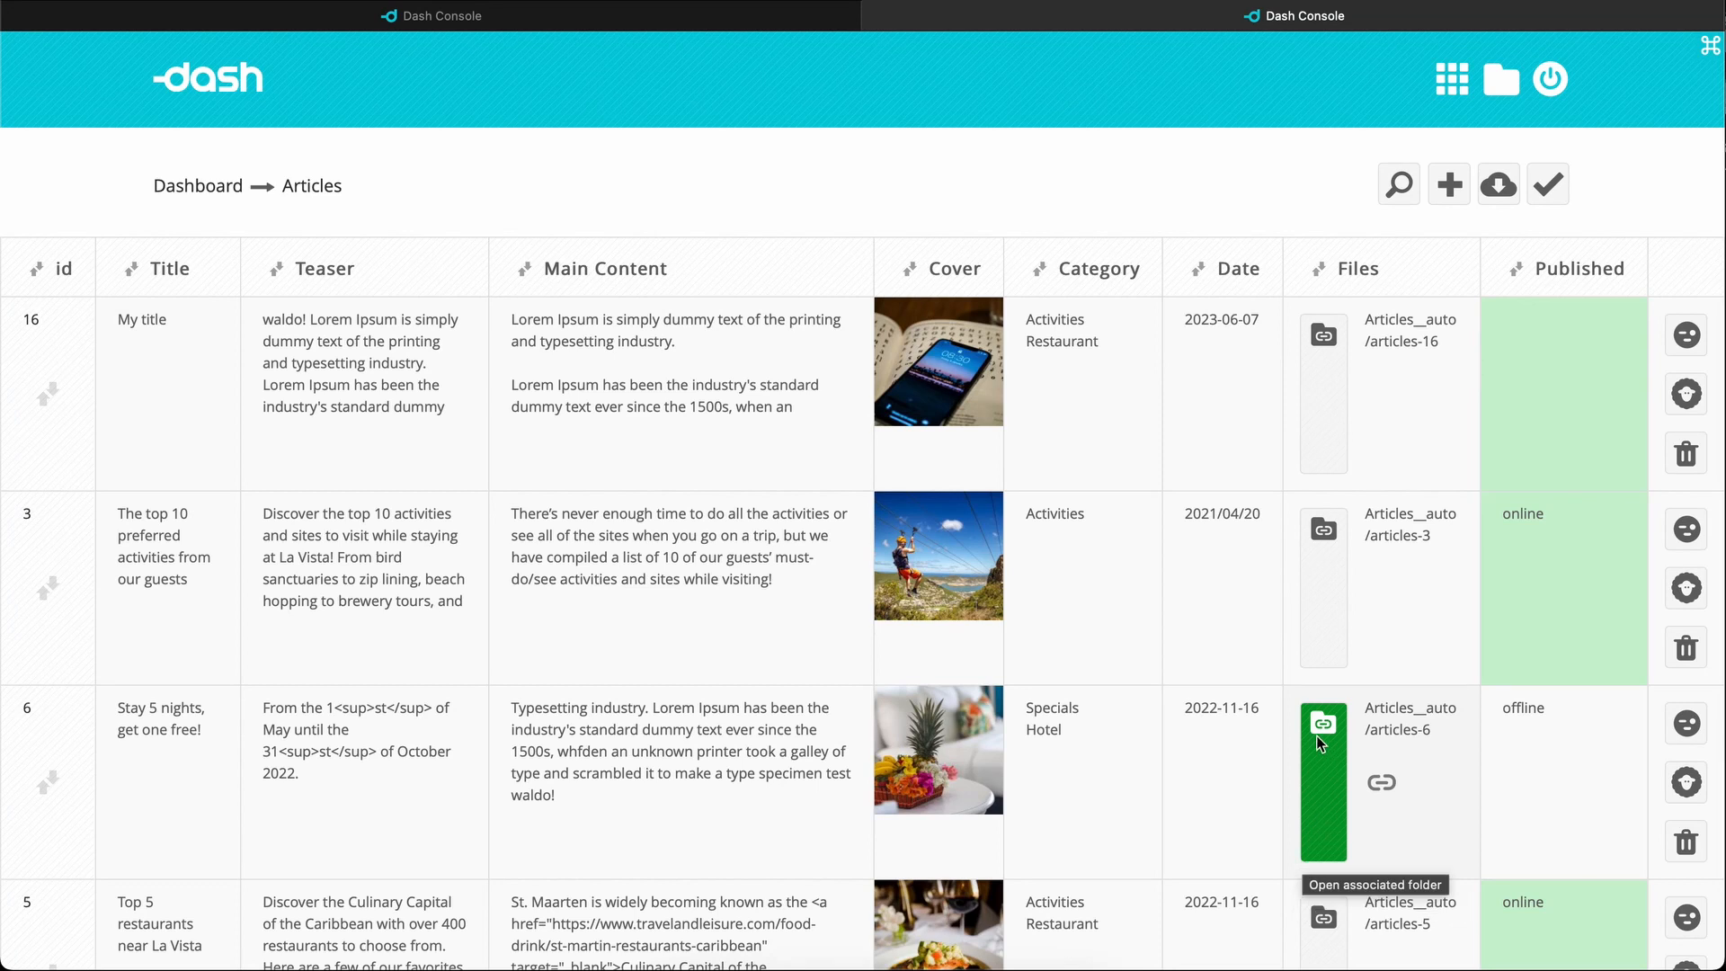
pyautogui.click(1320, 393)
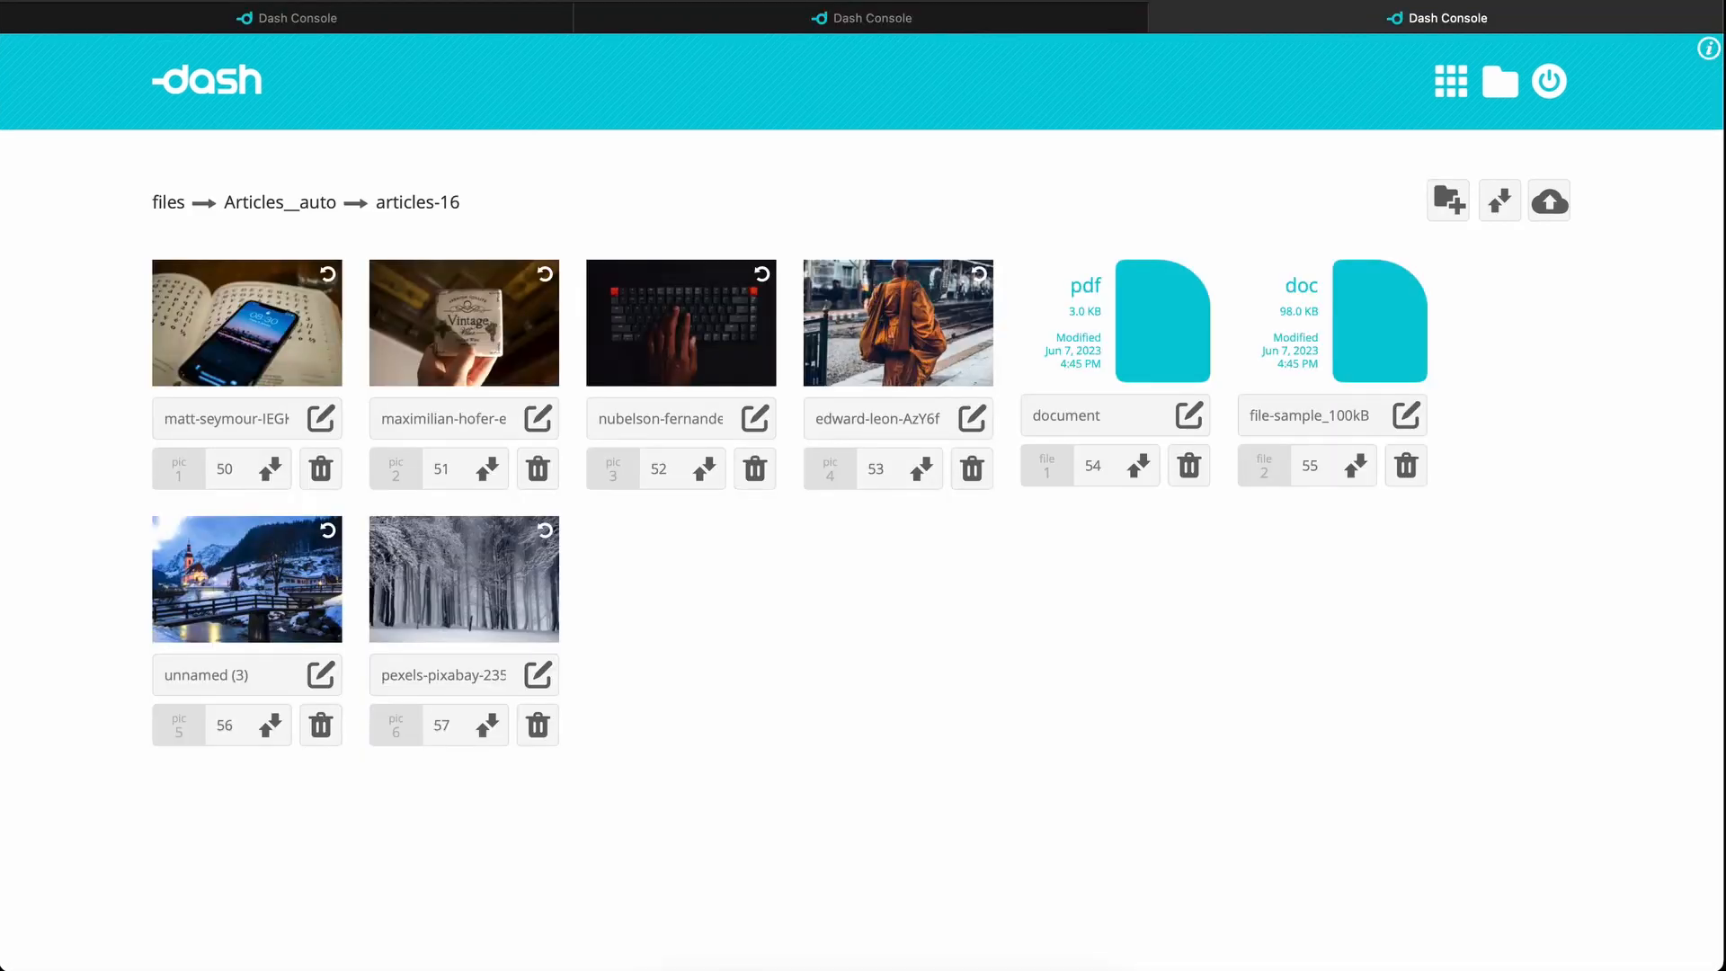
# Step: Upload the seated-woman, palm tree, record-crate and pumpkin photos to the articles-16 folder, and delete the phone-on-book photo
pyautogui.moveTo(36, 396); pyautogui.dragTo(617, 564)
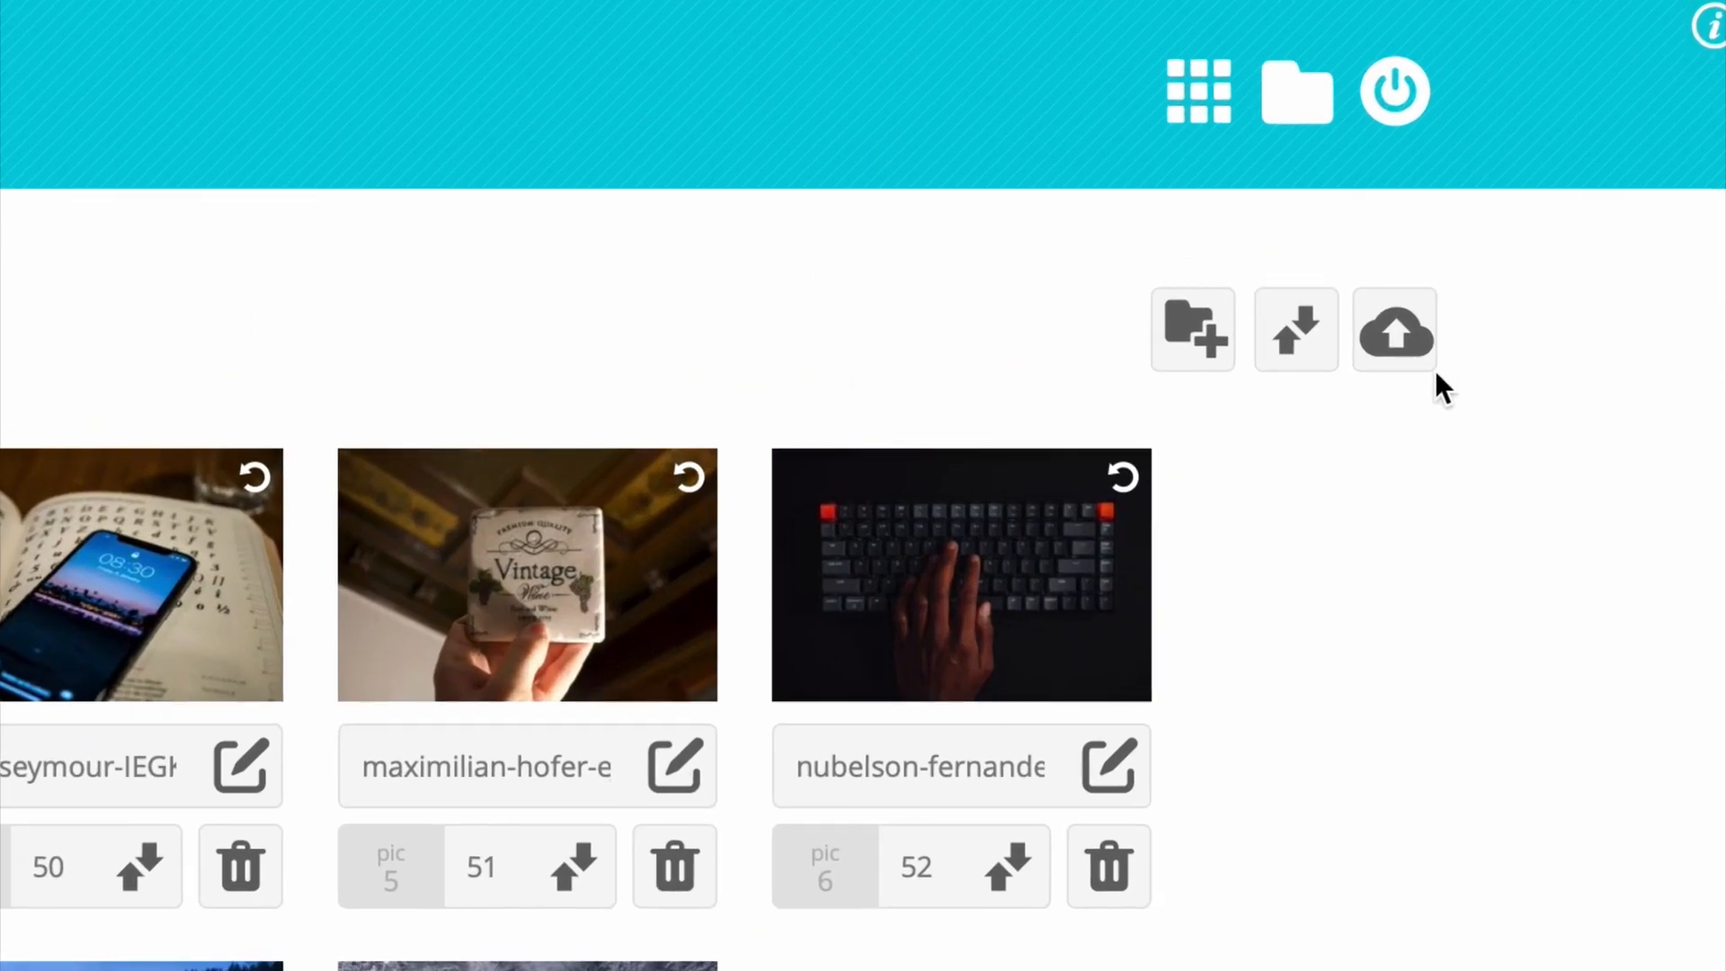
pyautogui.click(1396, 359)
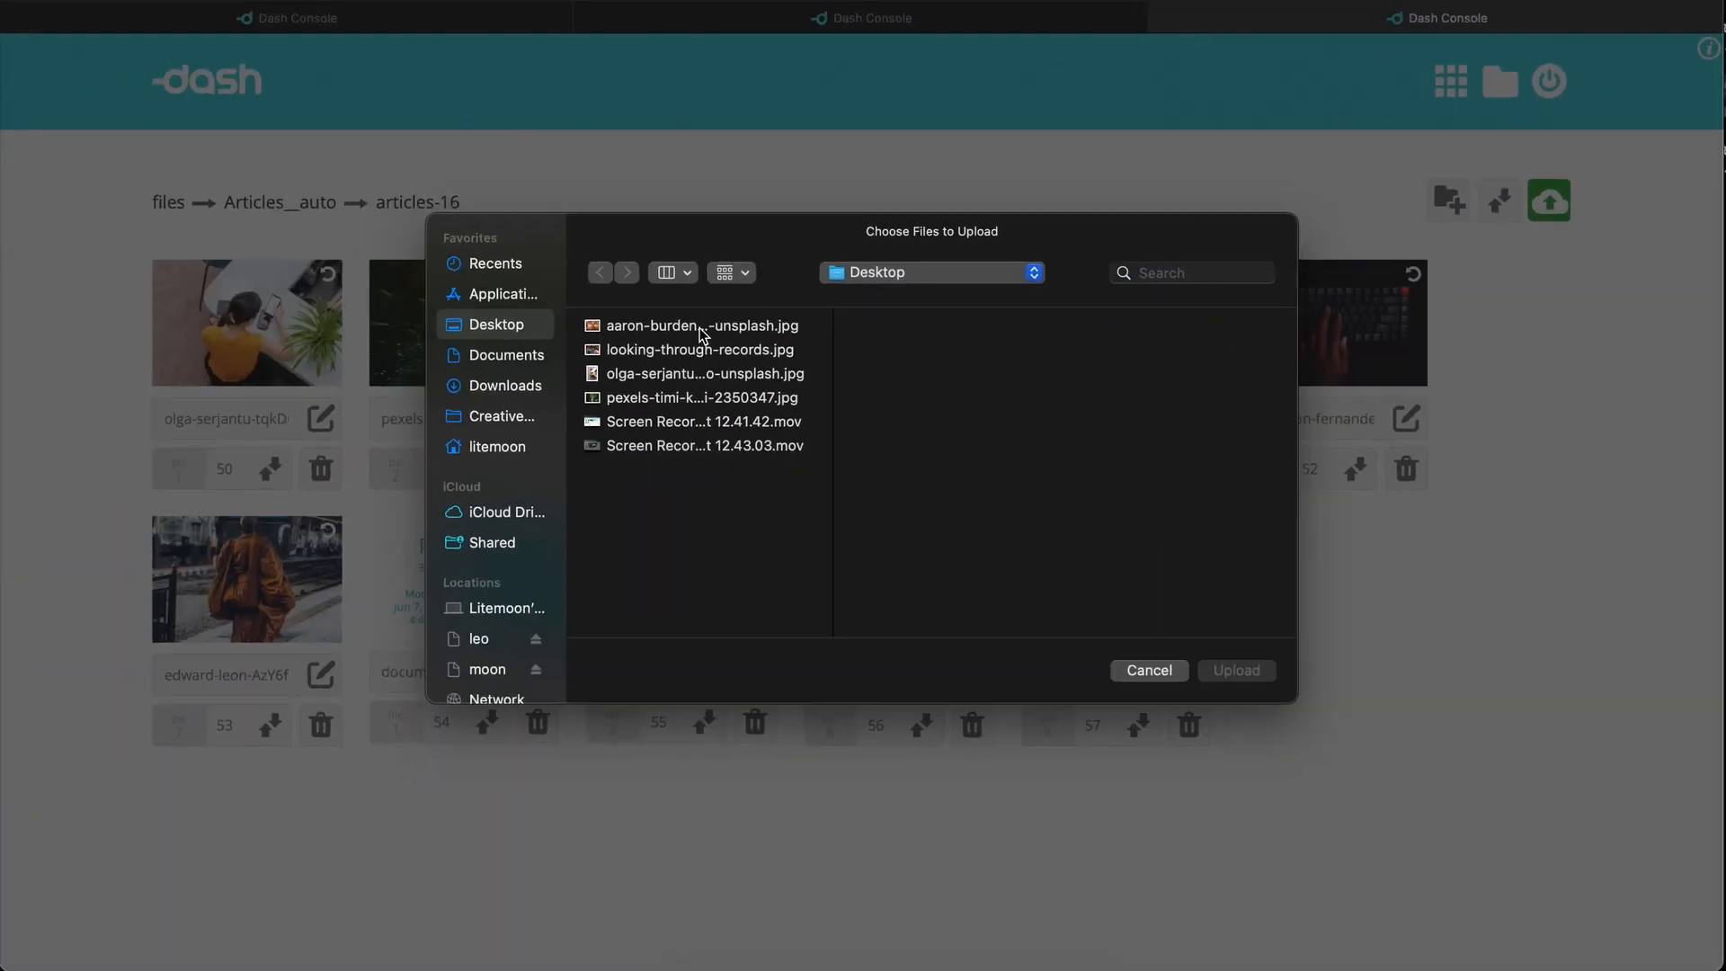
pyautogui.click(702, 330)
pyautogui.click(1234, 679)
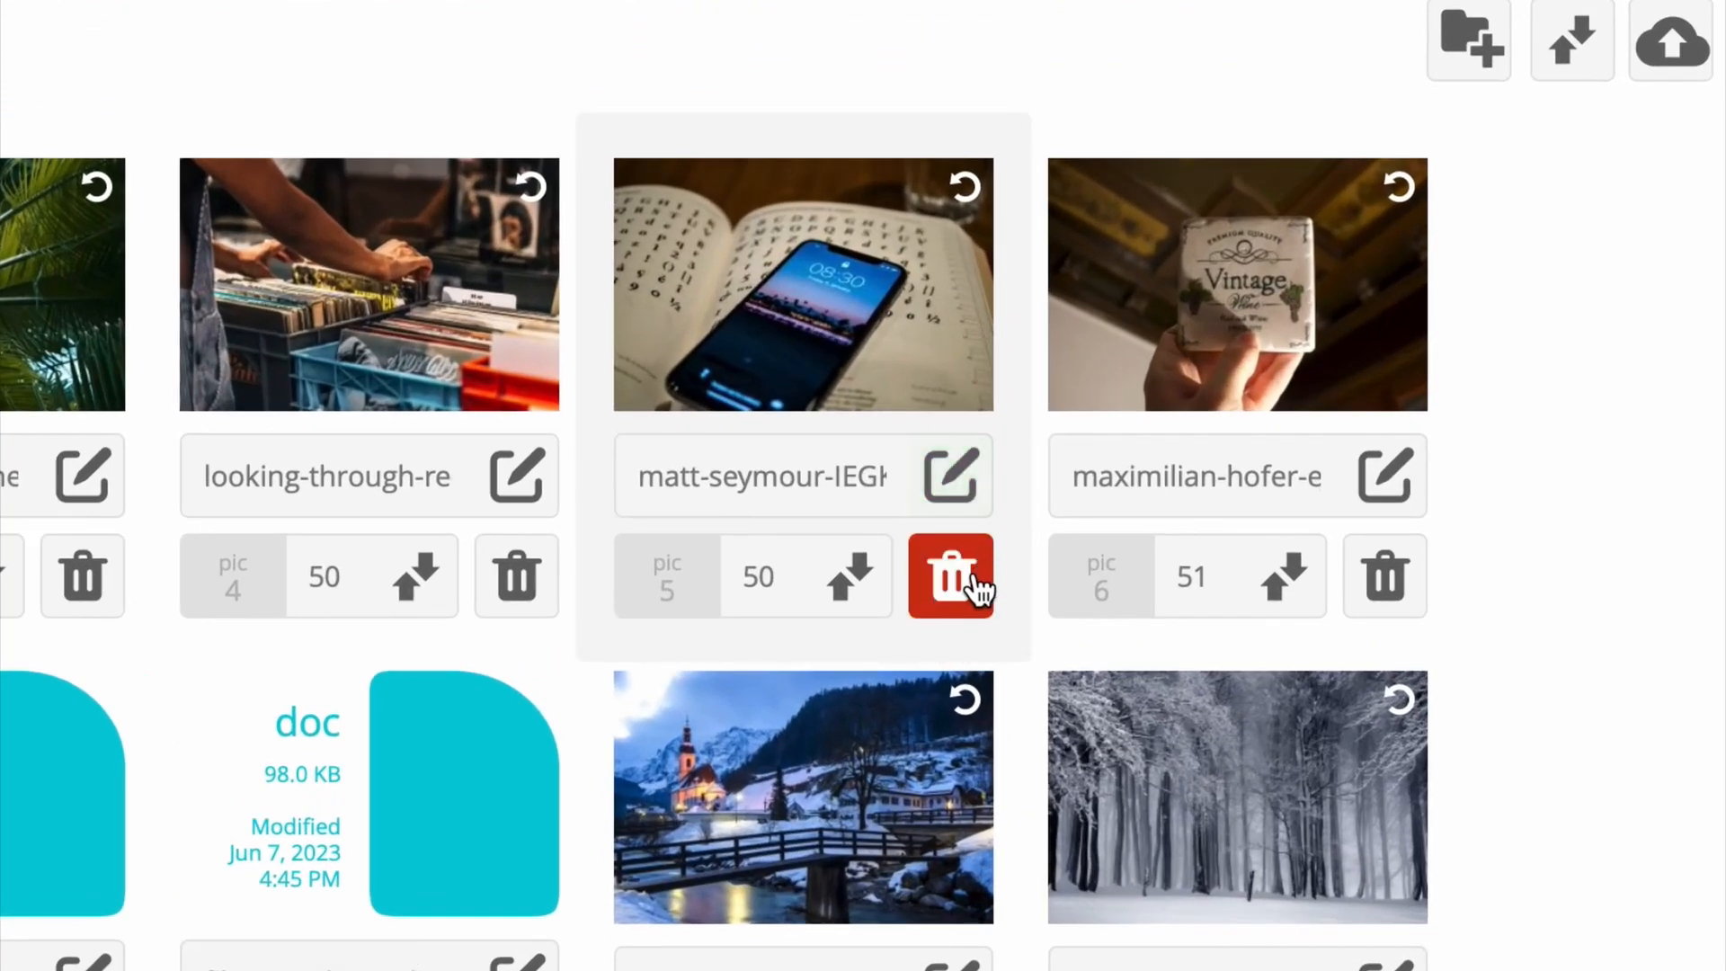
pyautogui.click(951, 576)
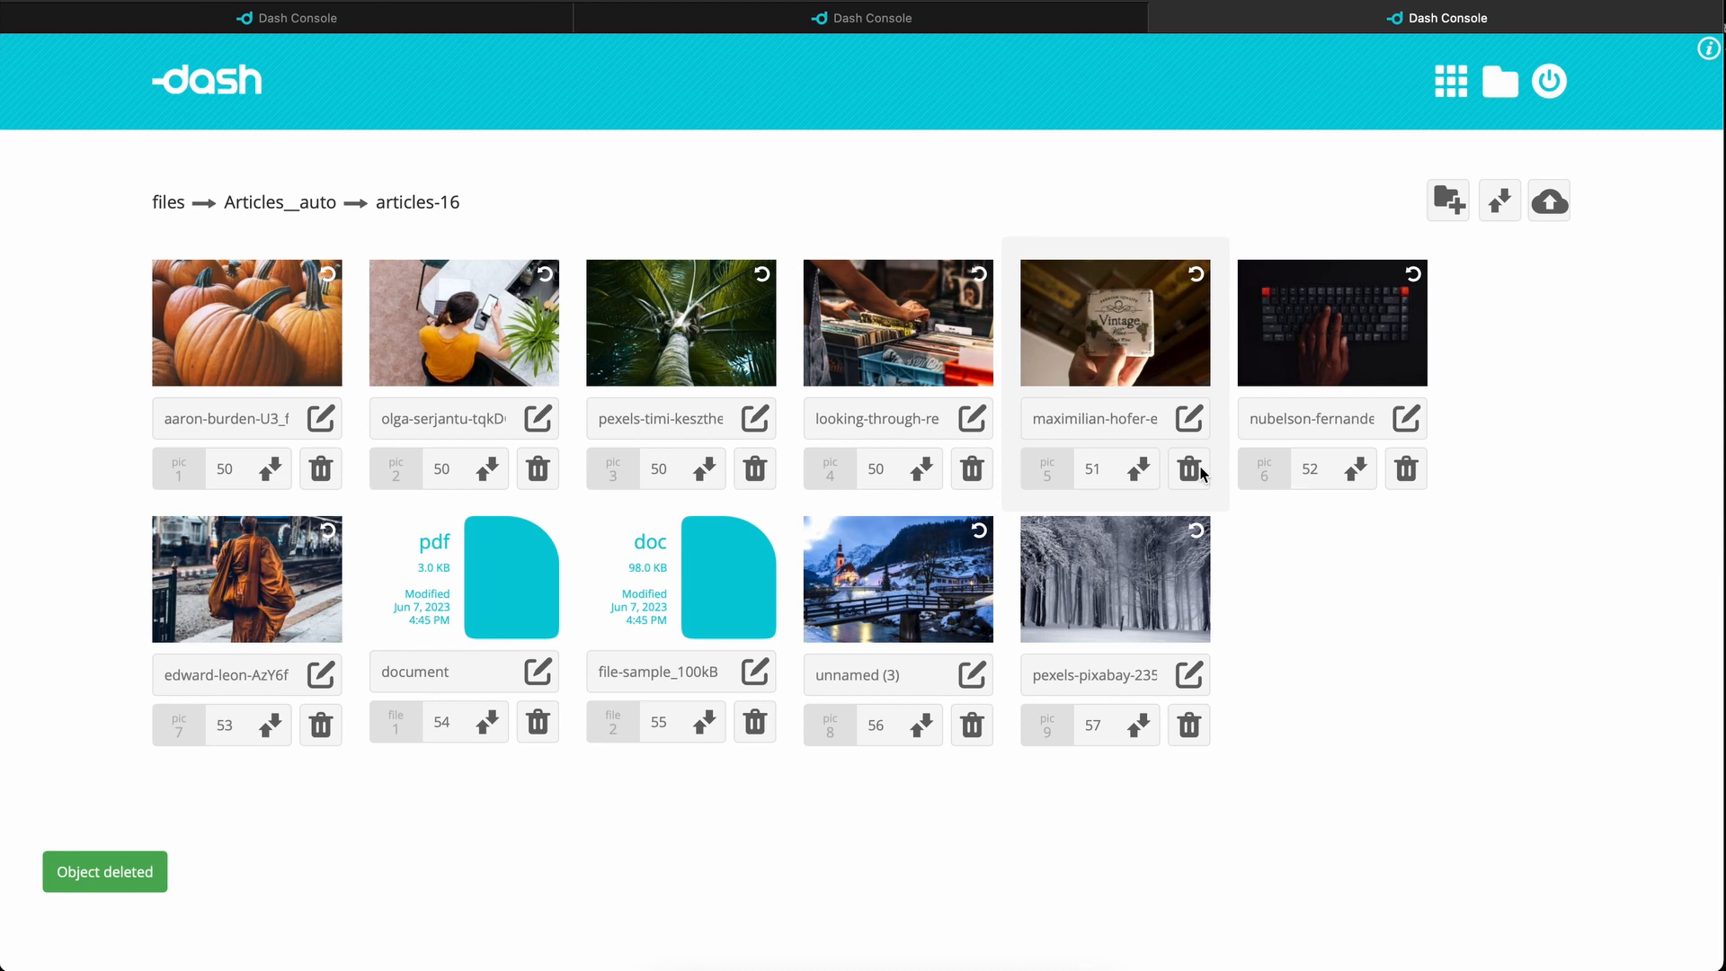
# Step: Rename the pumpkin photo to "My Pumpkin"
pyautogui.tripleClick(228, 419)
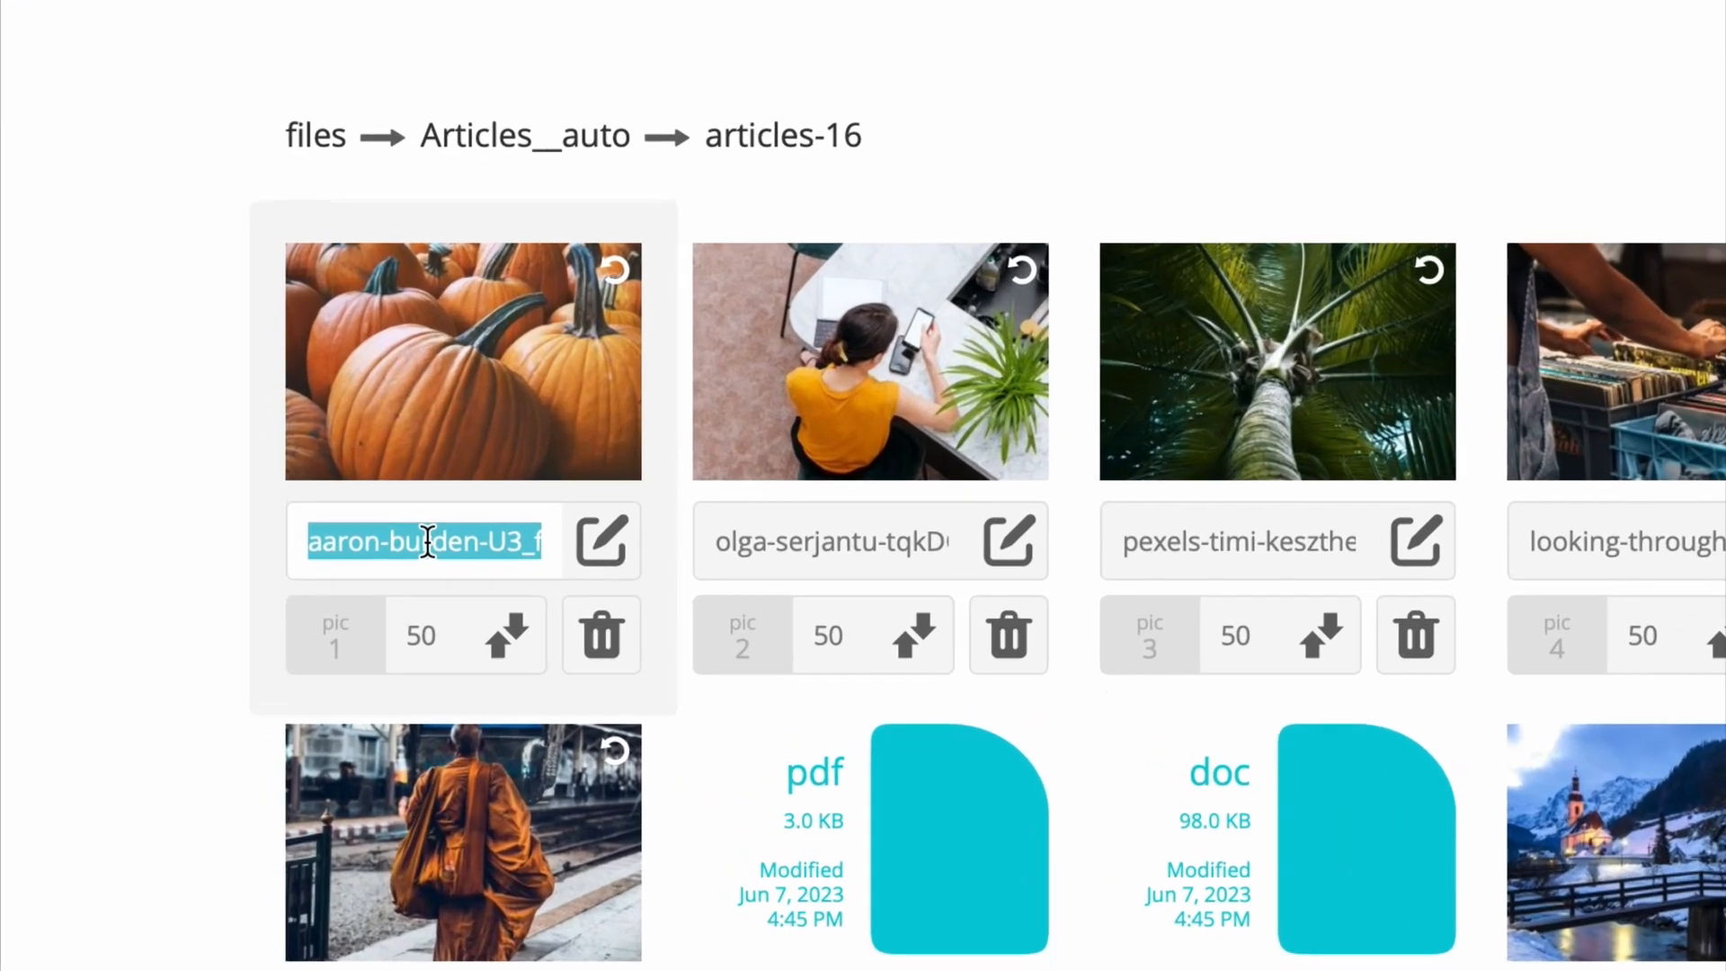
pyautogui.write('My Pum')
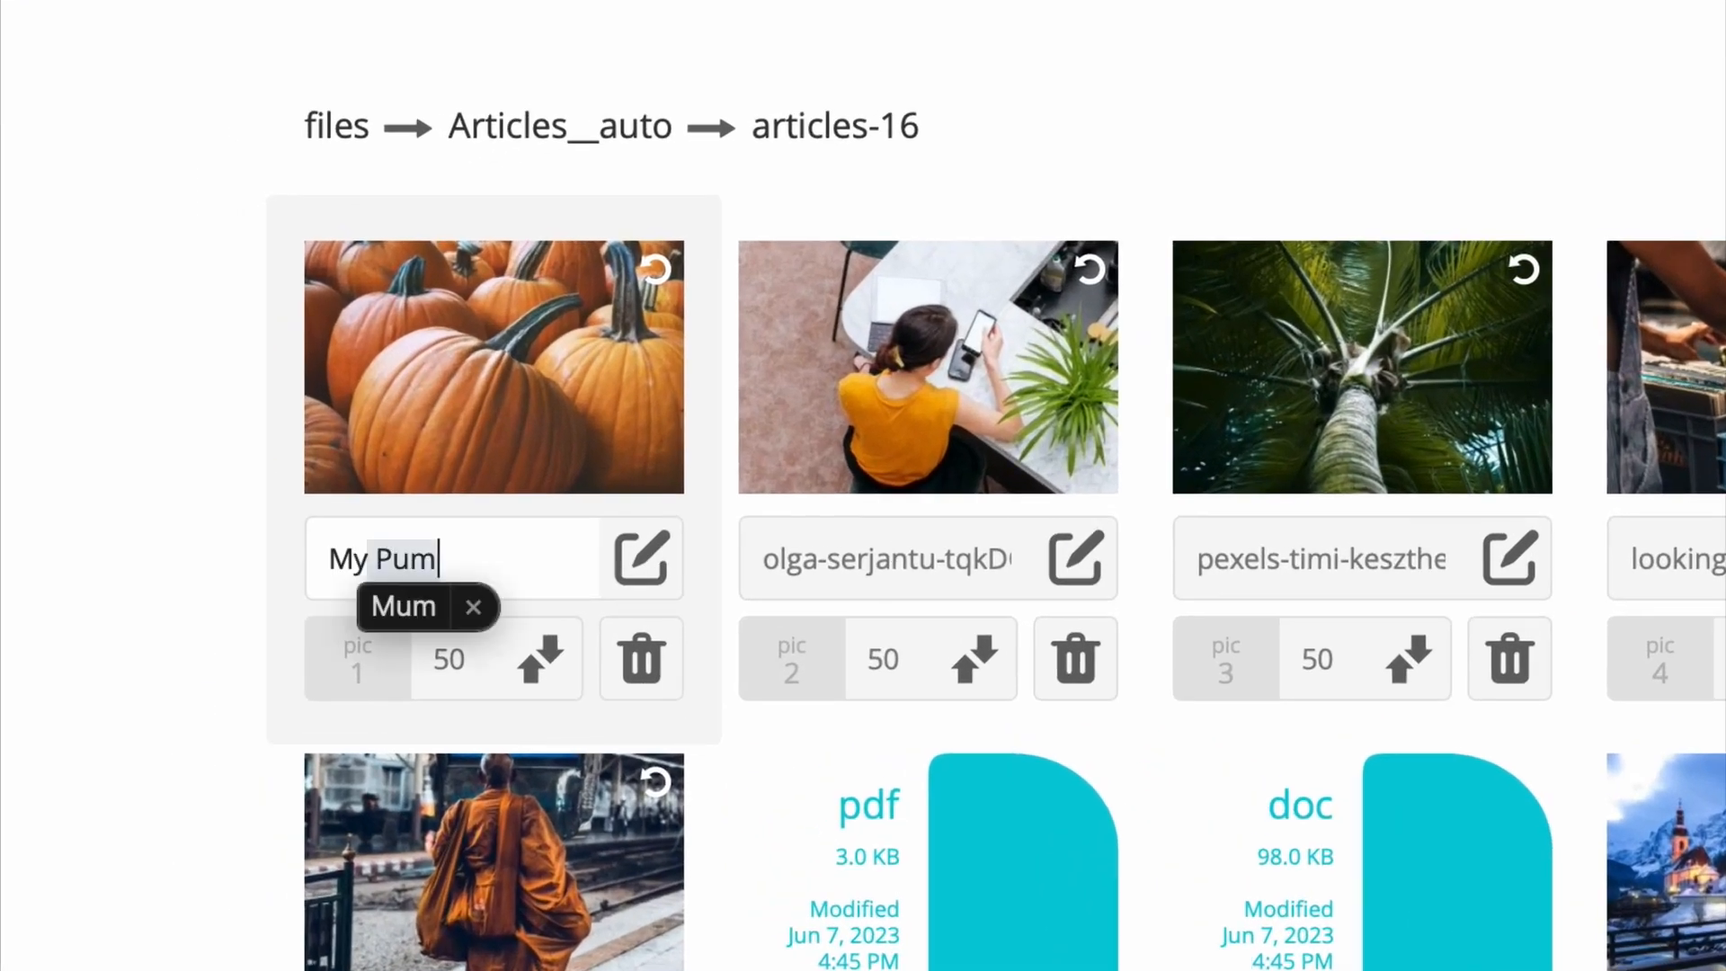
pyautogui.write('pkin')
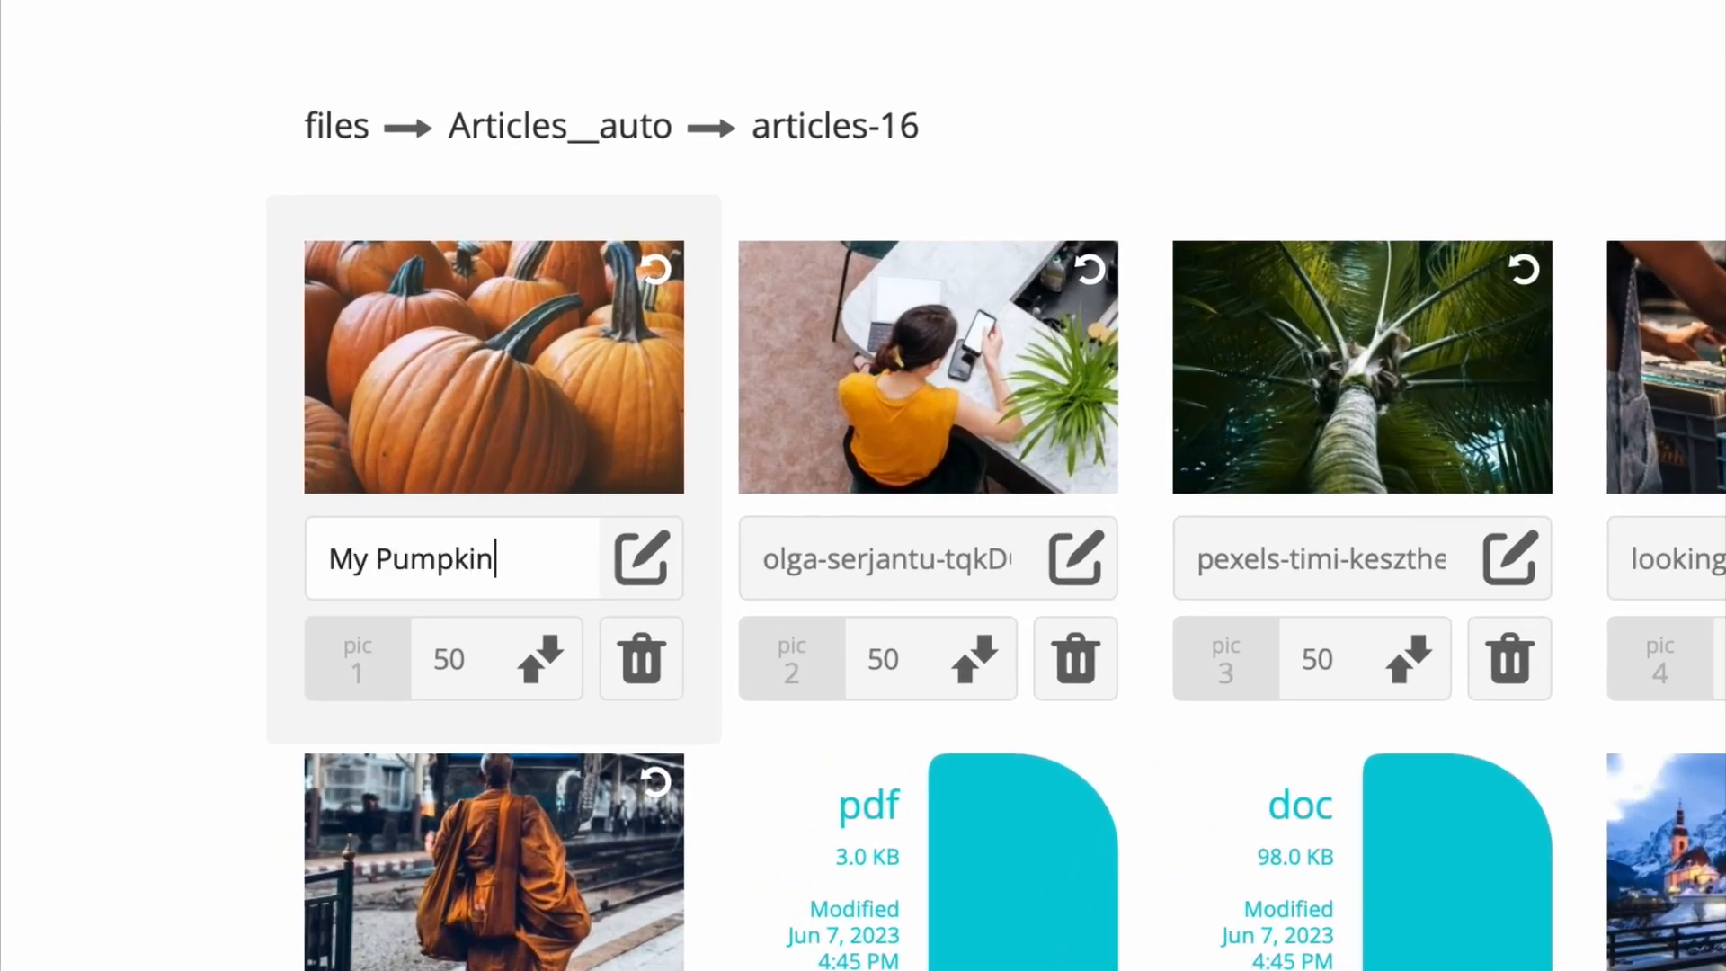
pyautogui.click(647, 564)
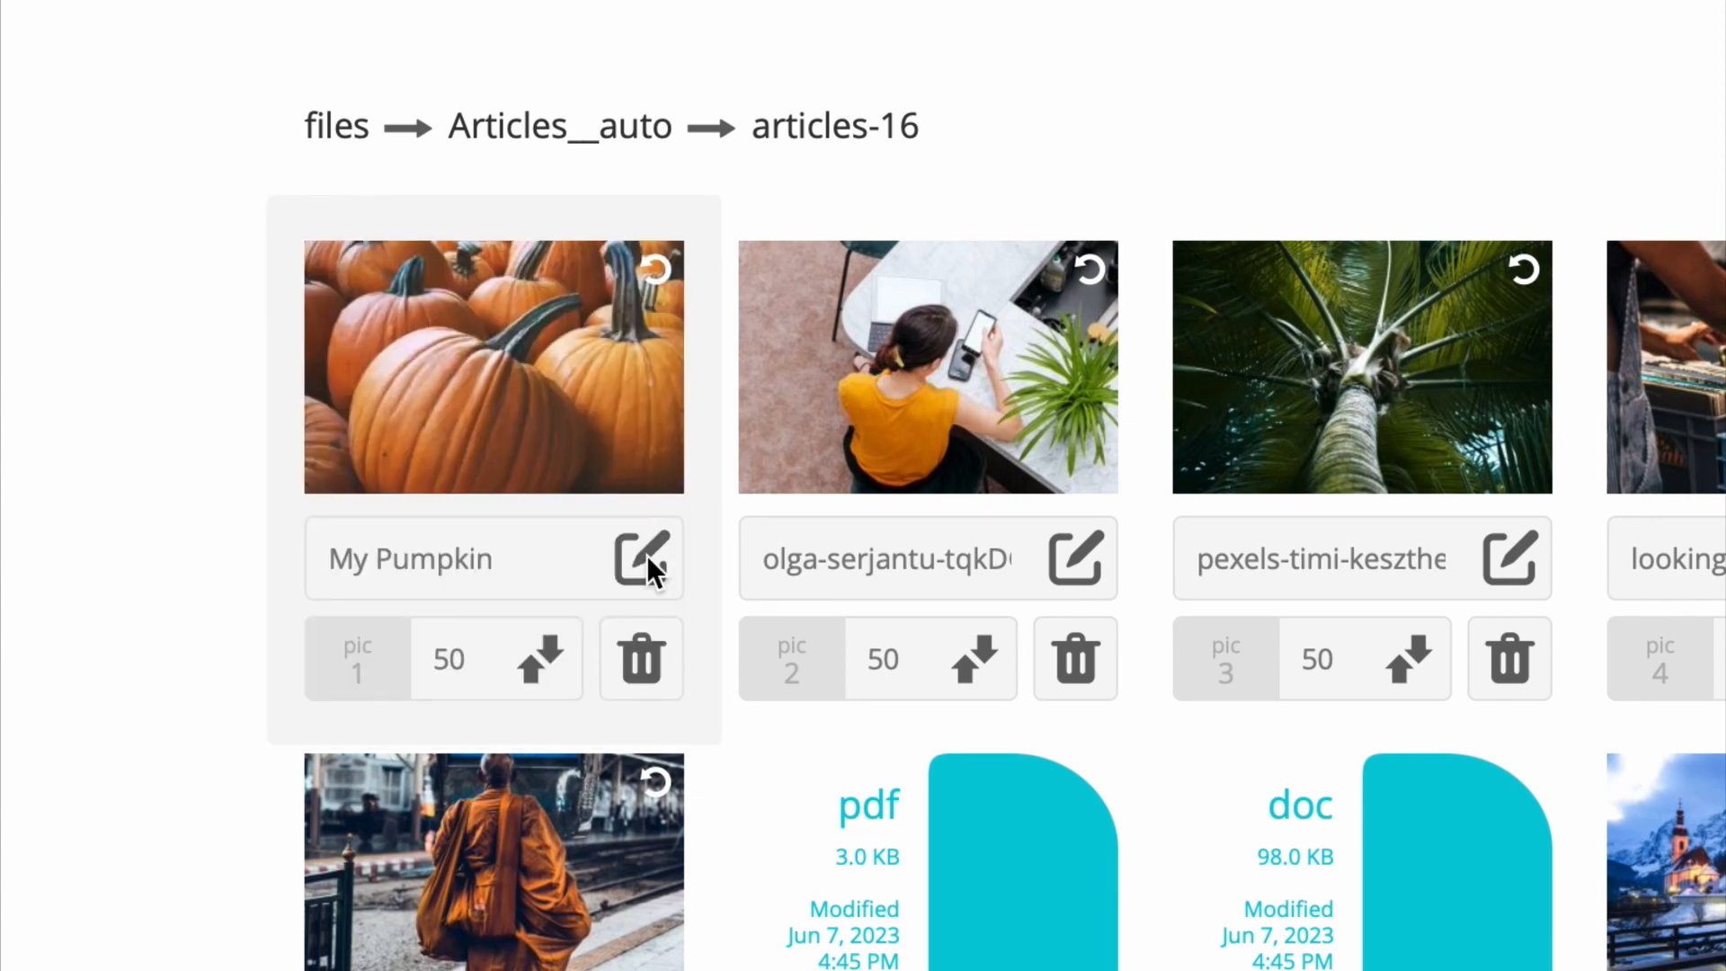
# Step: Prefix the "My Pumpkin" name with ** and open the pumpkin photo in the gallery on the live article page
pyautogui.click(341, 557)
pyautogui.write('**')
pyautogui.click(636, 568)
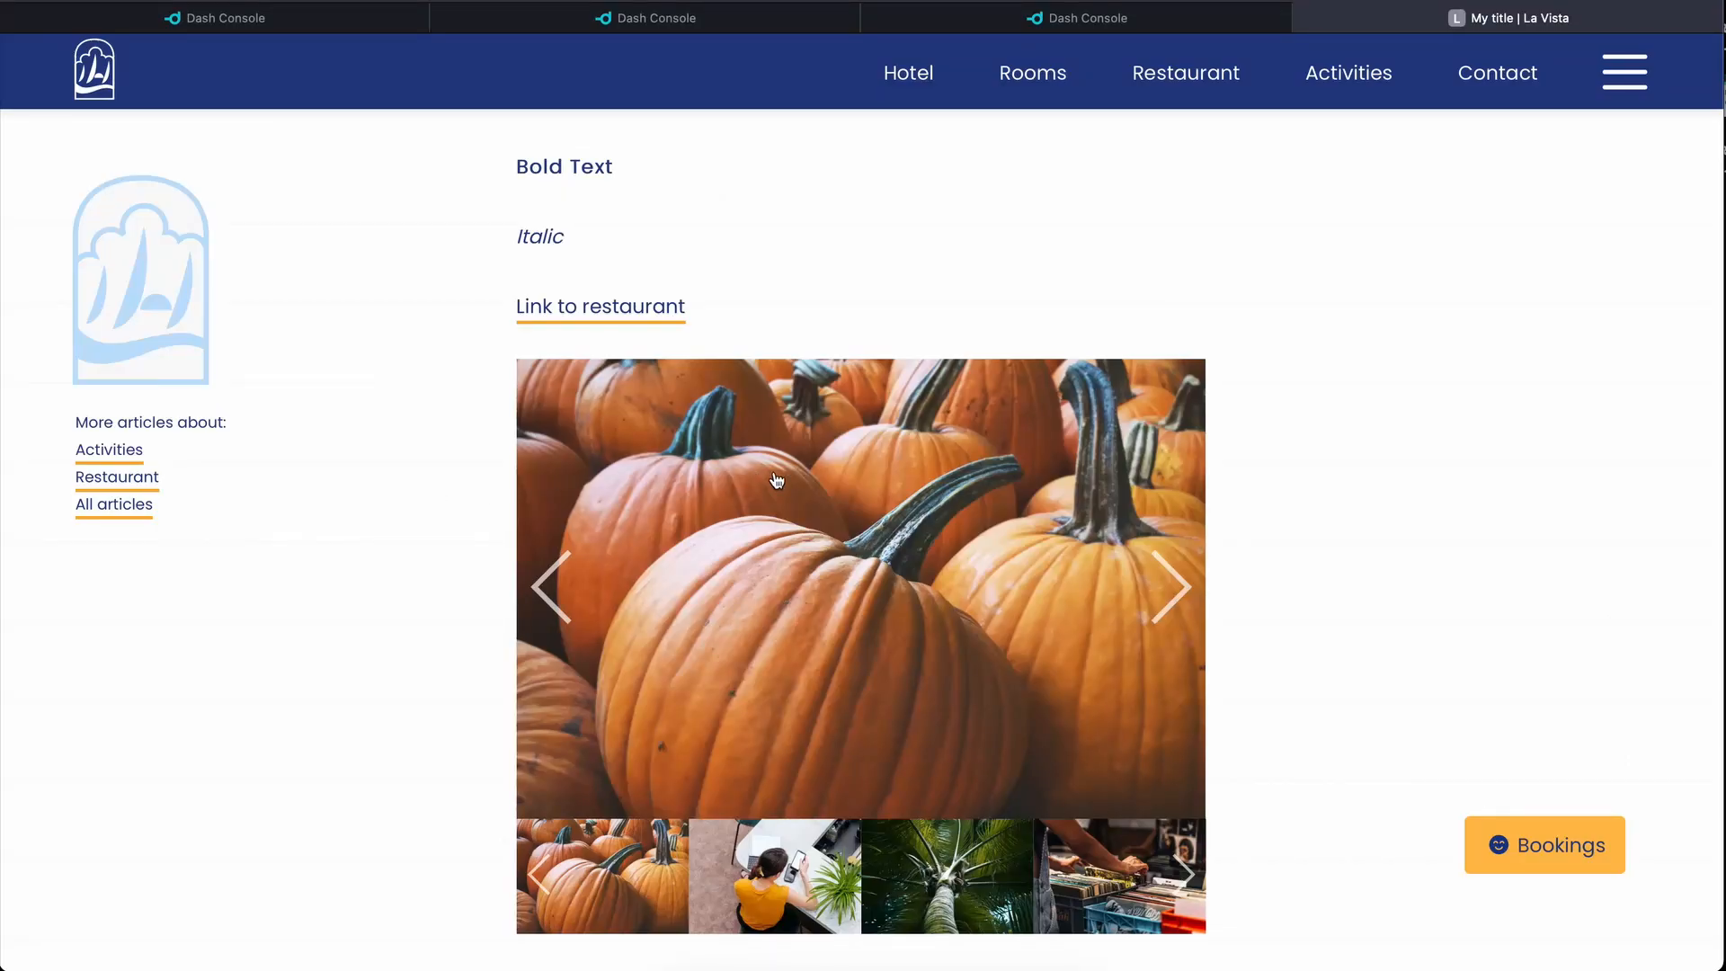
pyautogui.click(775, 477)
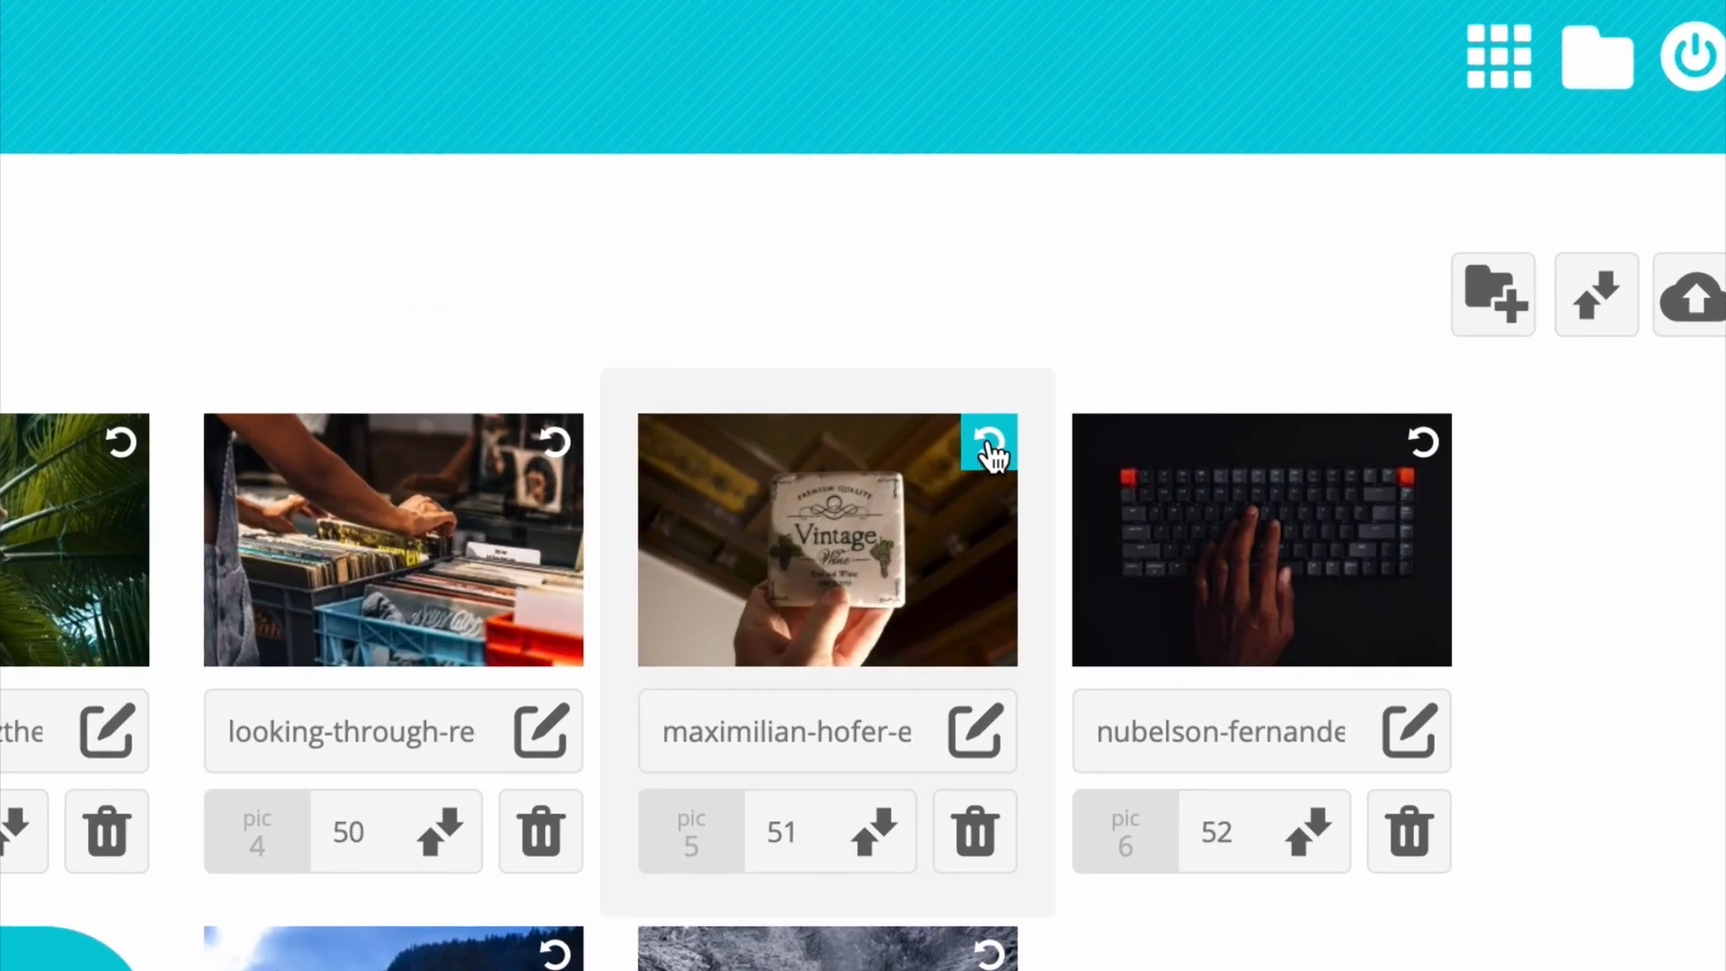
# Step: Rotate the Vintage coaster photo in the articles-16 folder through a full turn back to upright
pyautogui.click(989, 440)
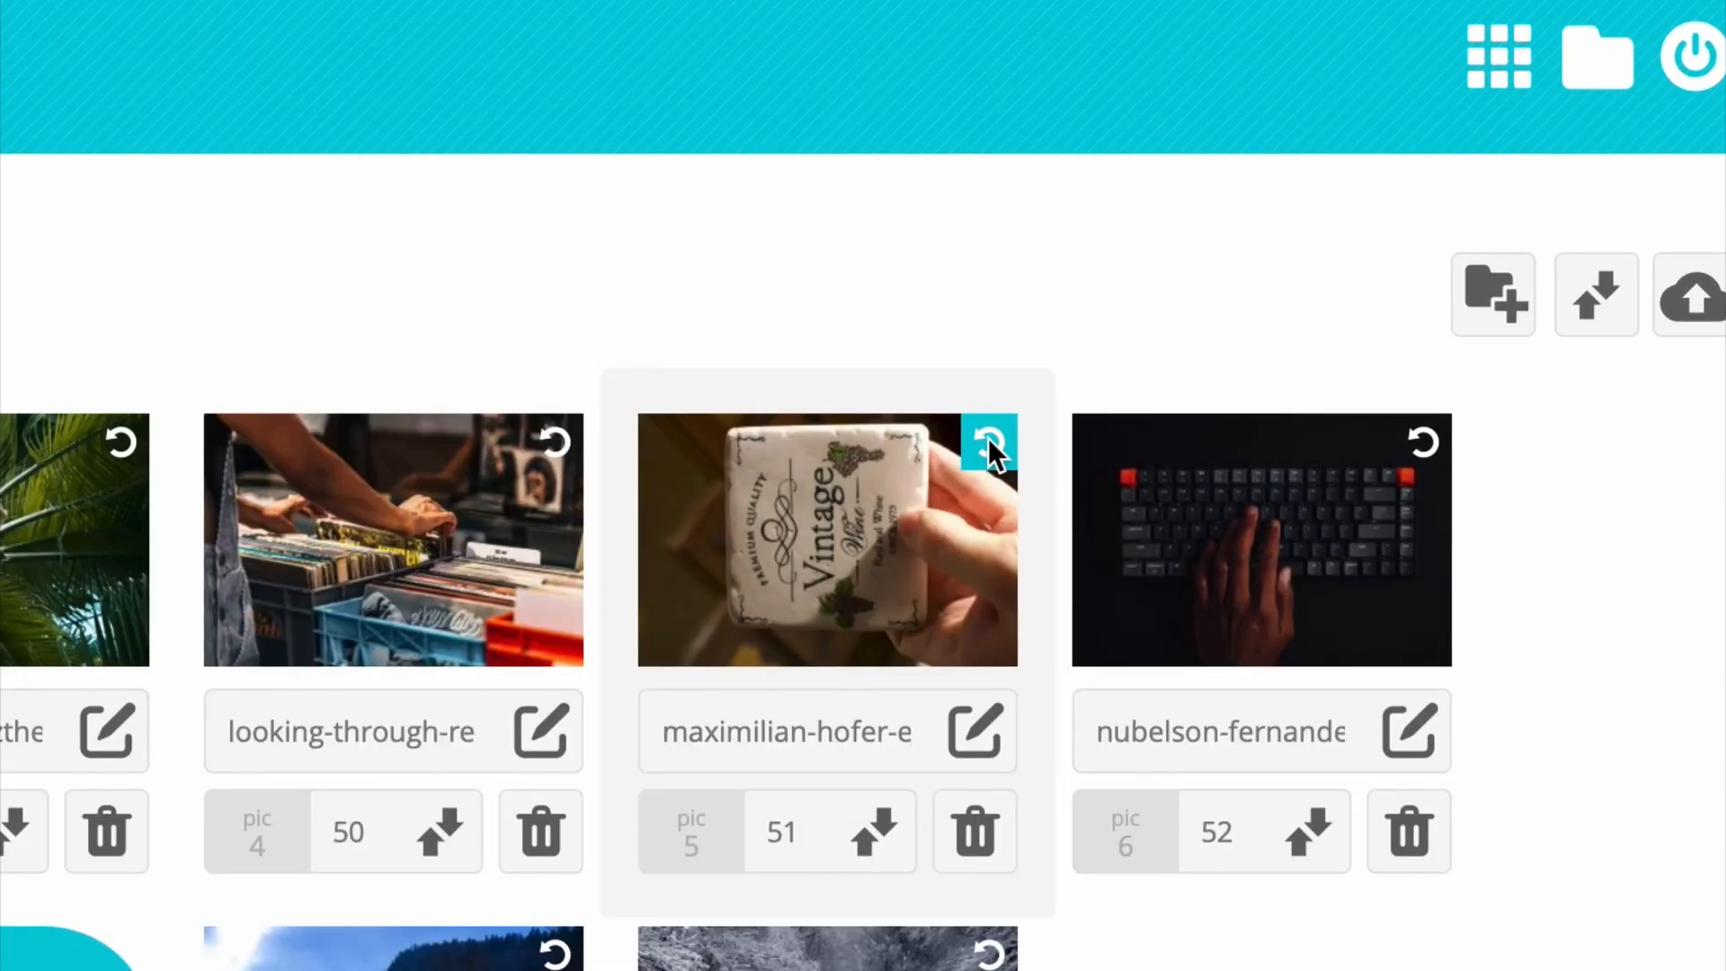
pyautogui.click(989, 440)
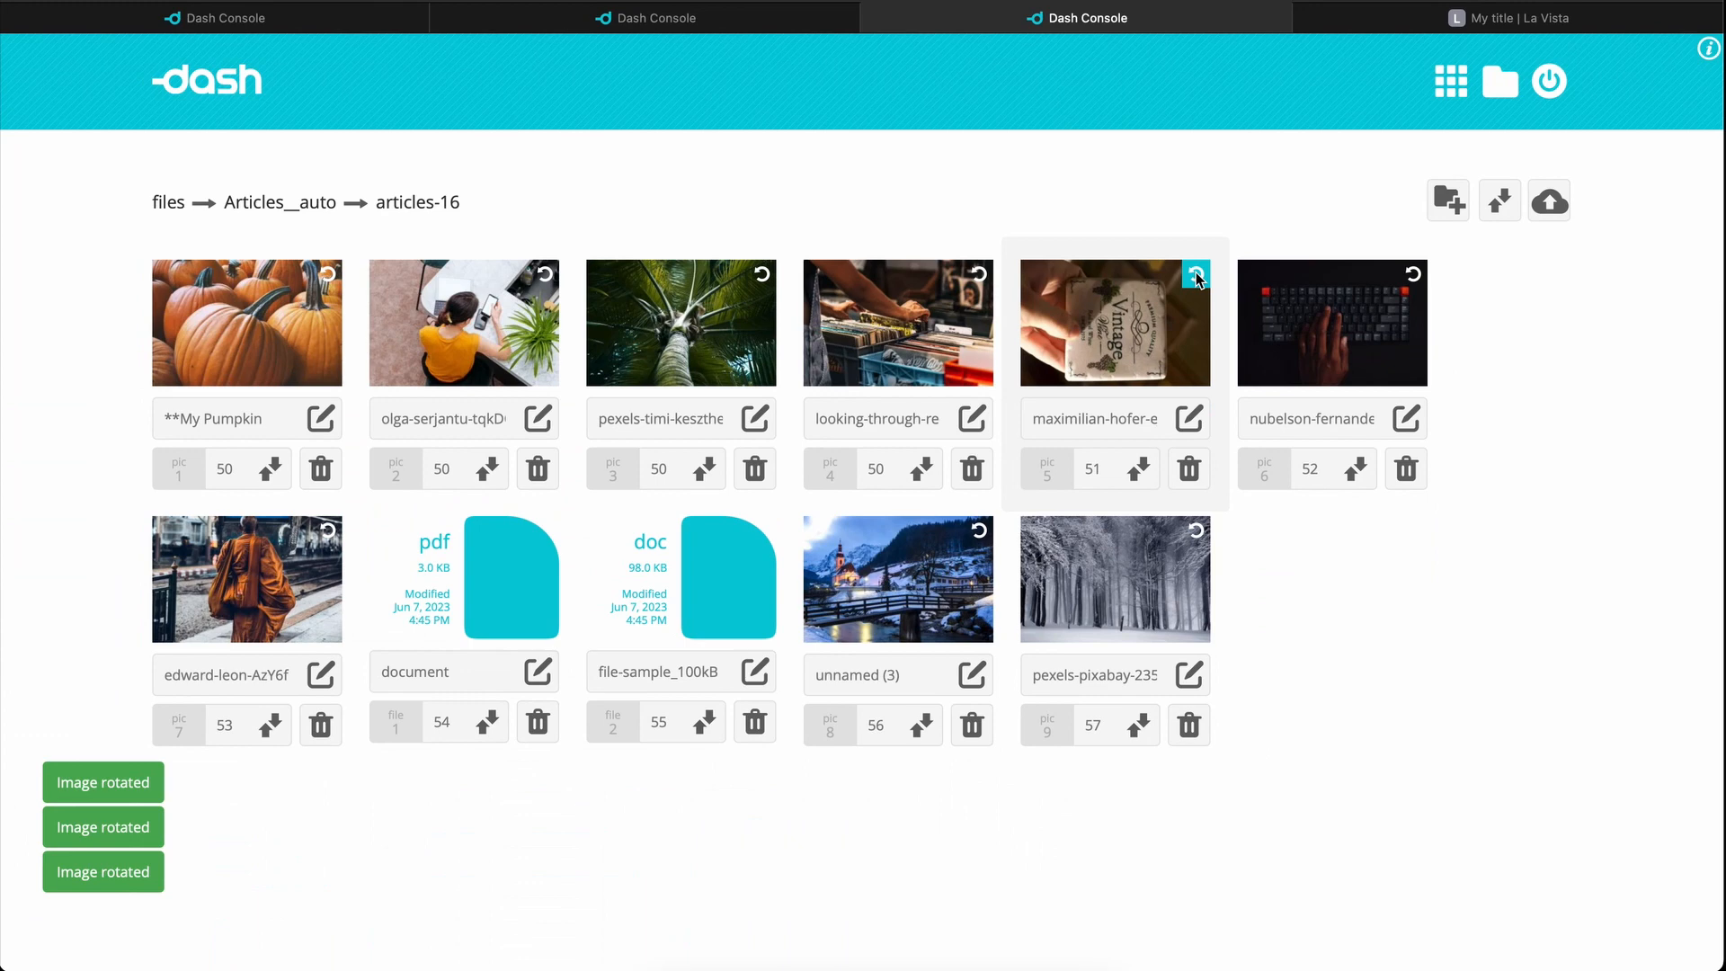
pyautogui.click(989, 440)
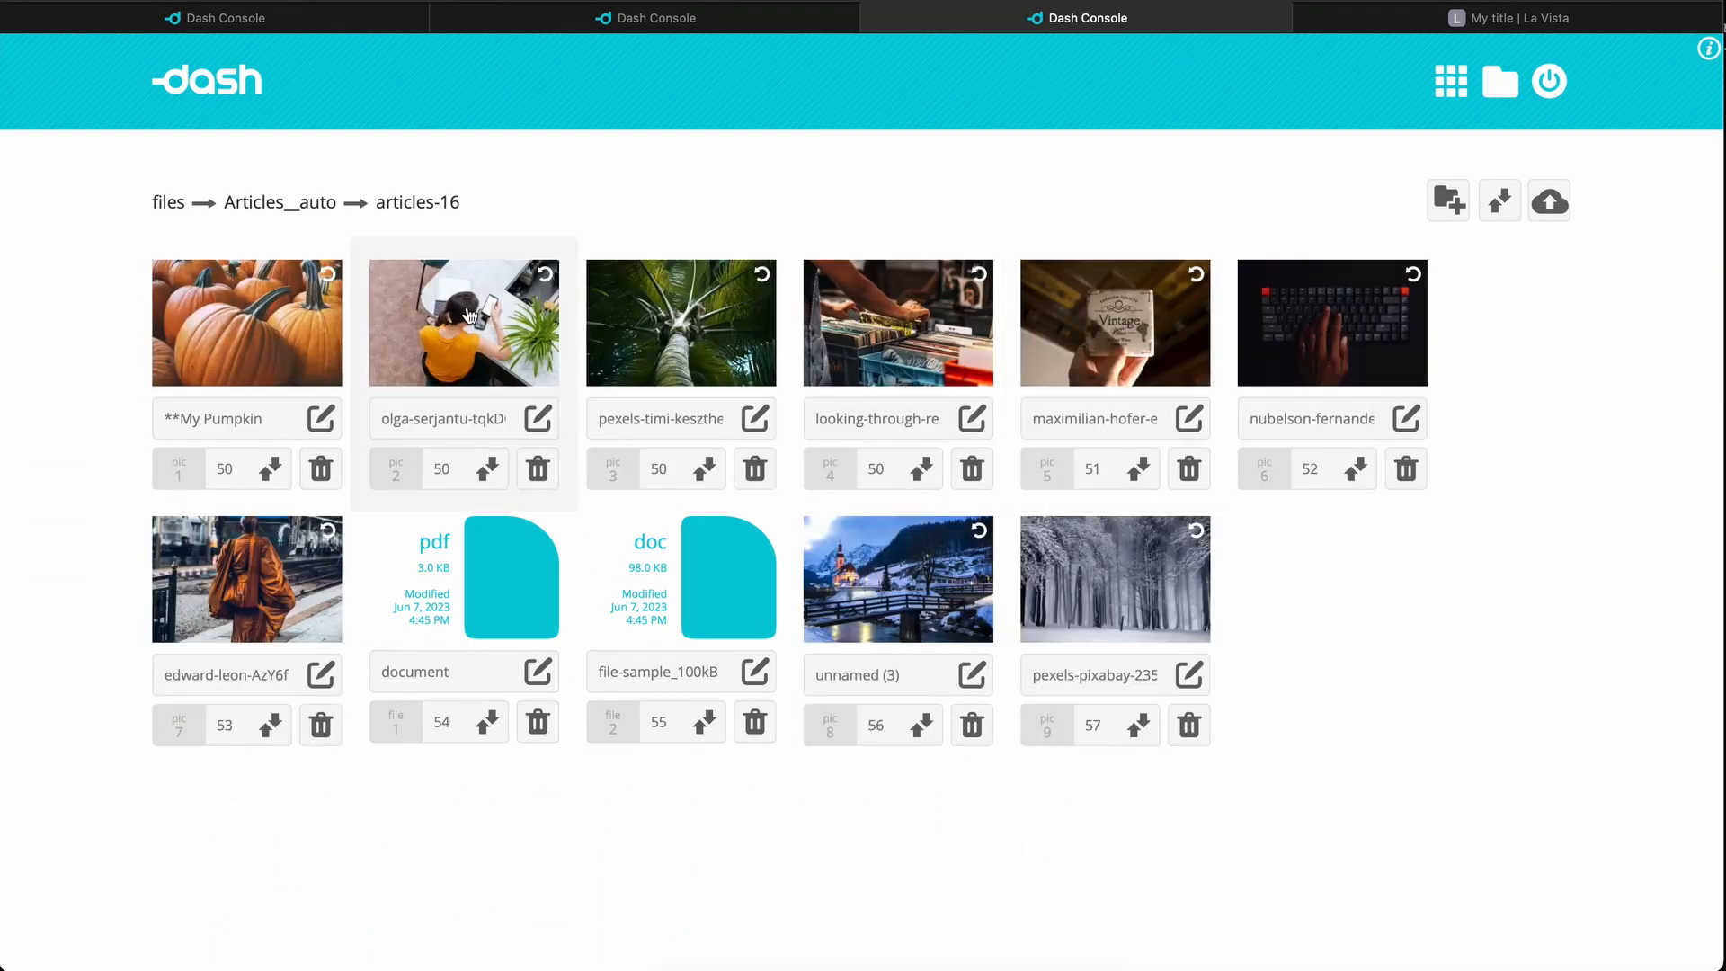
# Step: Move the seated-woman photo behind the record-crate photo, and reorder it by setting its order number to 10
pyautogui.moveTo(466, 315); pyautogui.dragTo(970, 330)
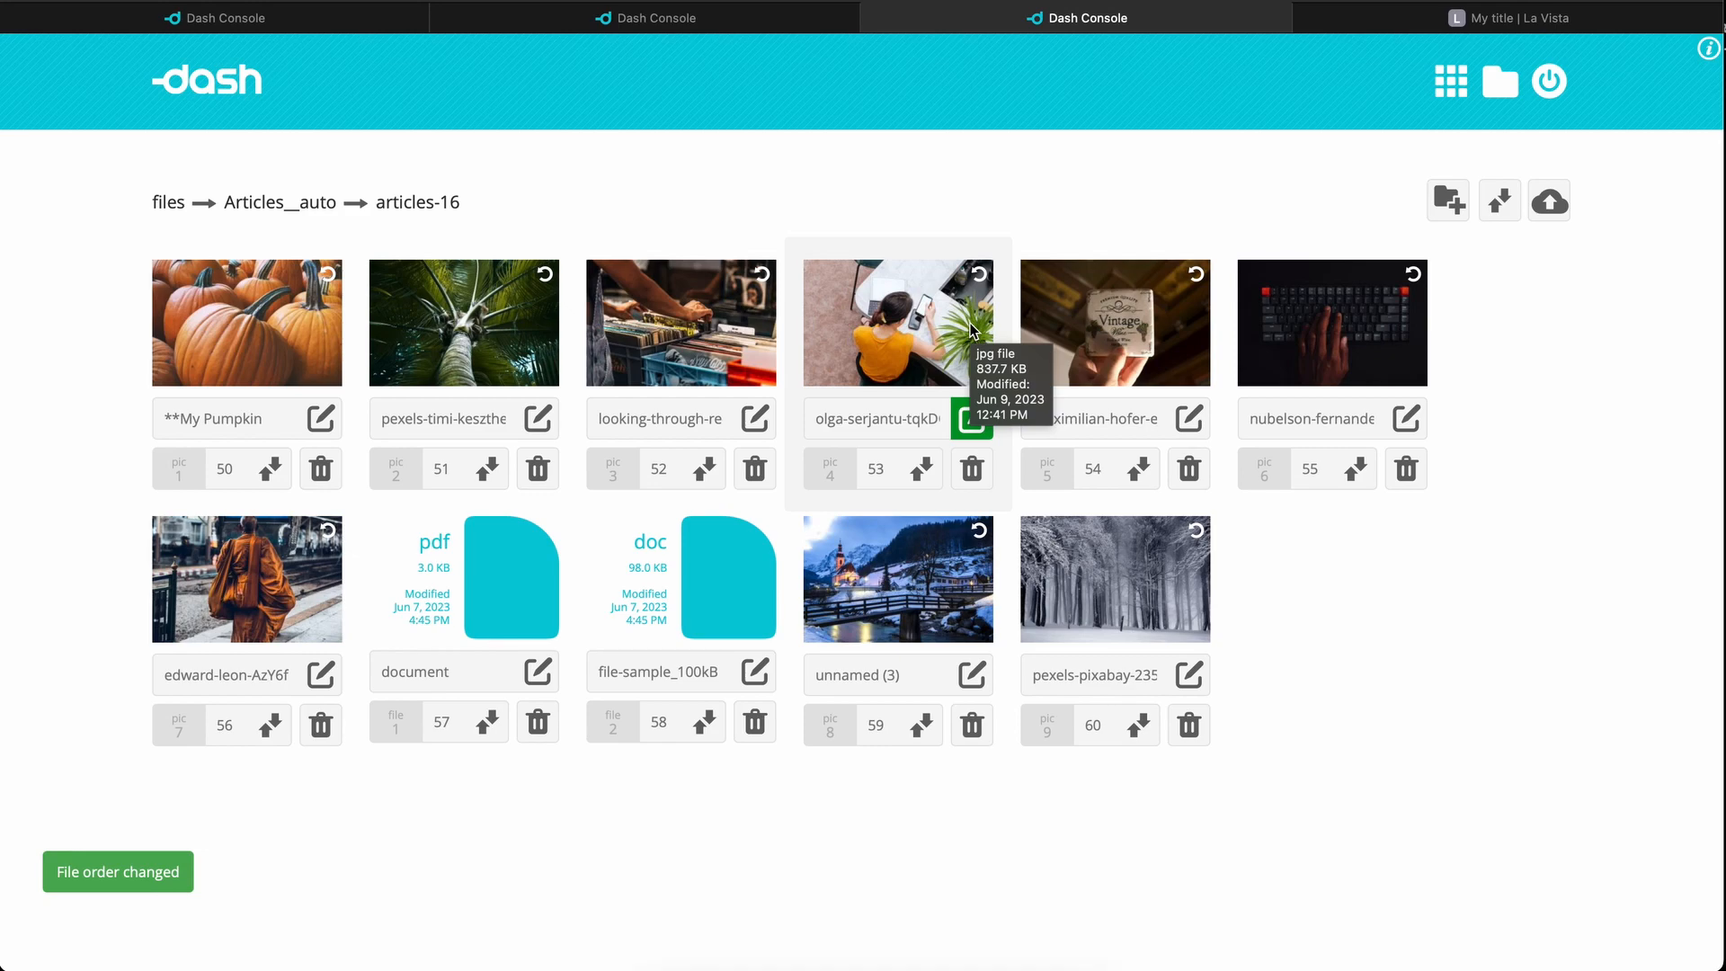
pyautogui.click(876, 468)
pyautogui.press('BackSpace')
pyautogui.press('BackSpace')
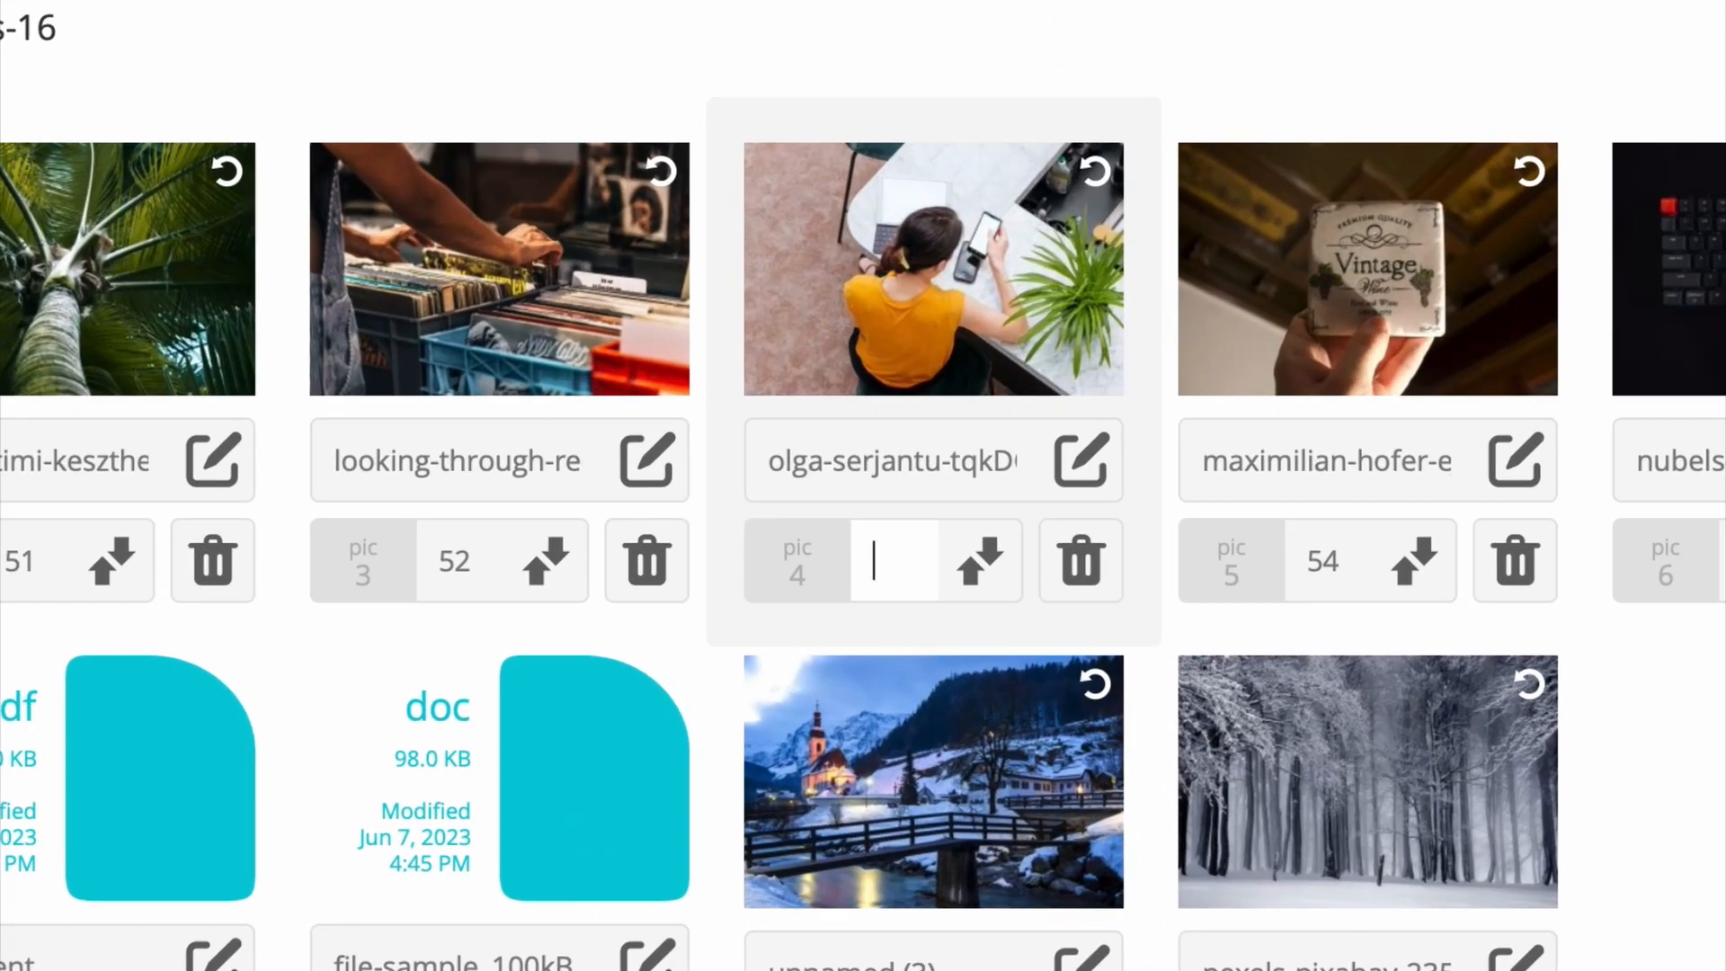
pyautogui.write('10')
pyautogui.click(980, 560)
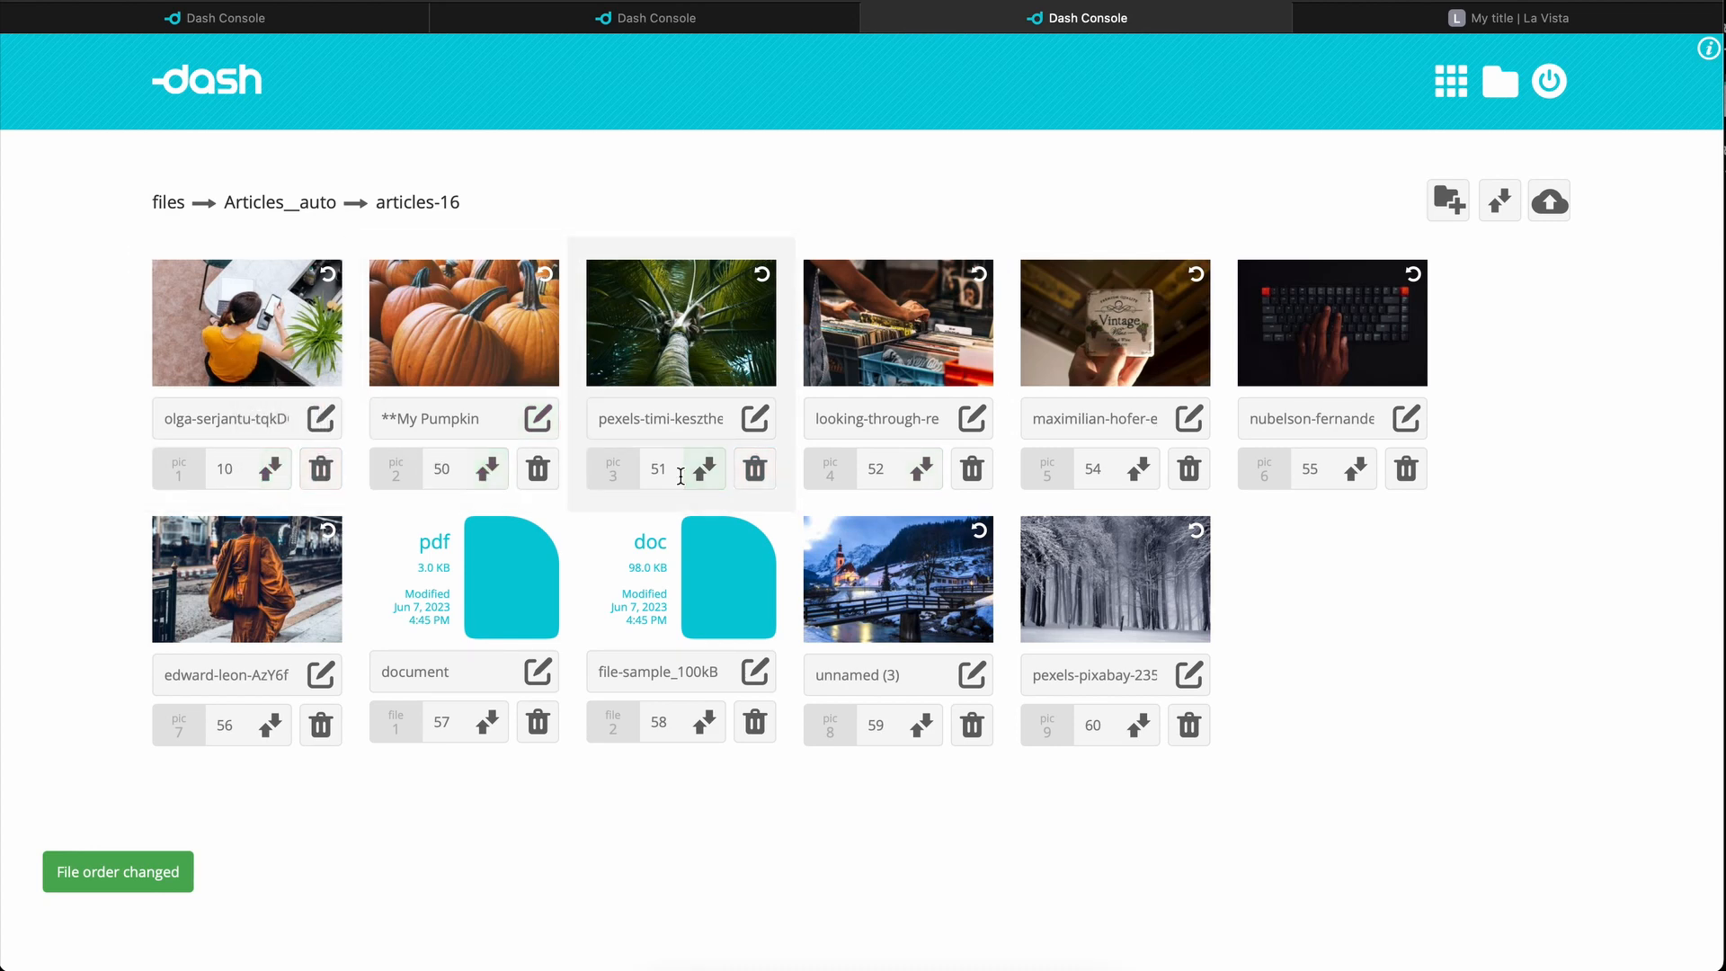
# Step: Browse the photo gallery on the live article page, and return to the file manager to open its help information
pyautogui.hotkey('ctrl', 'Tab')
pyautogui.click(1183, 431)
pyautogui.click(1184, 431)
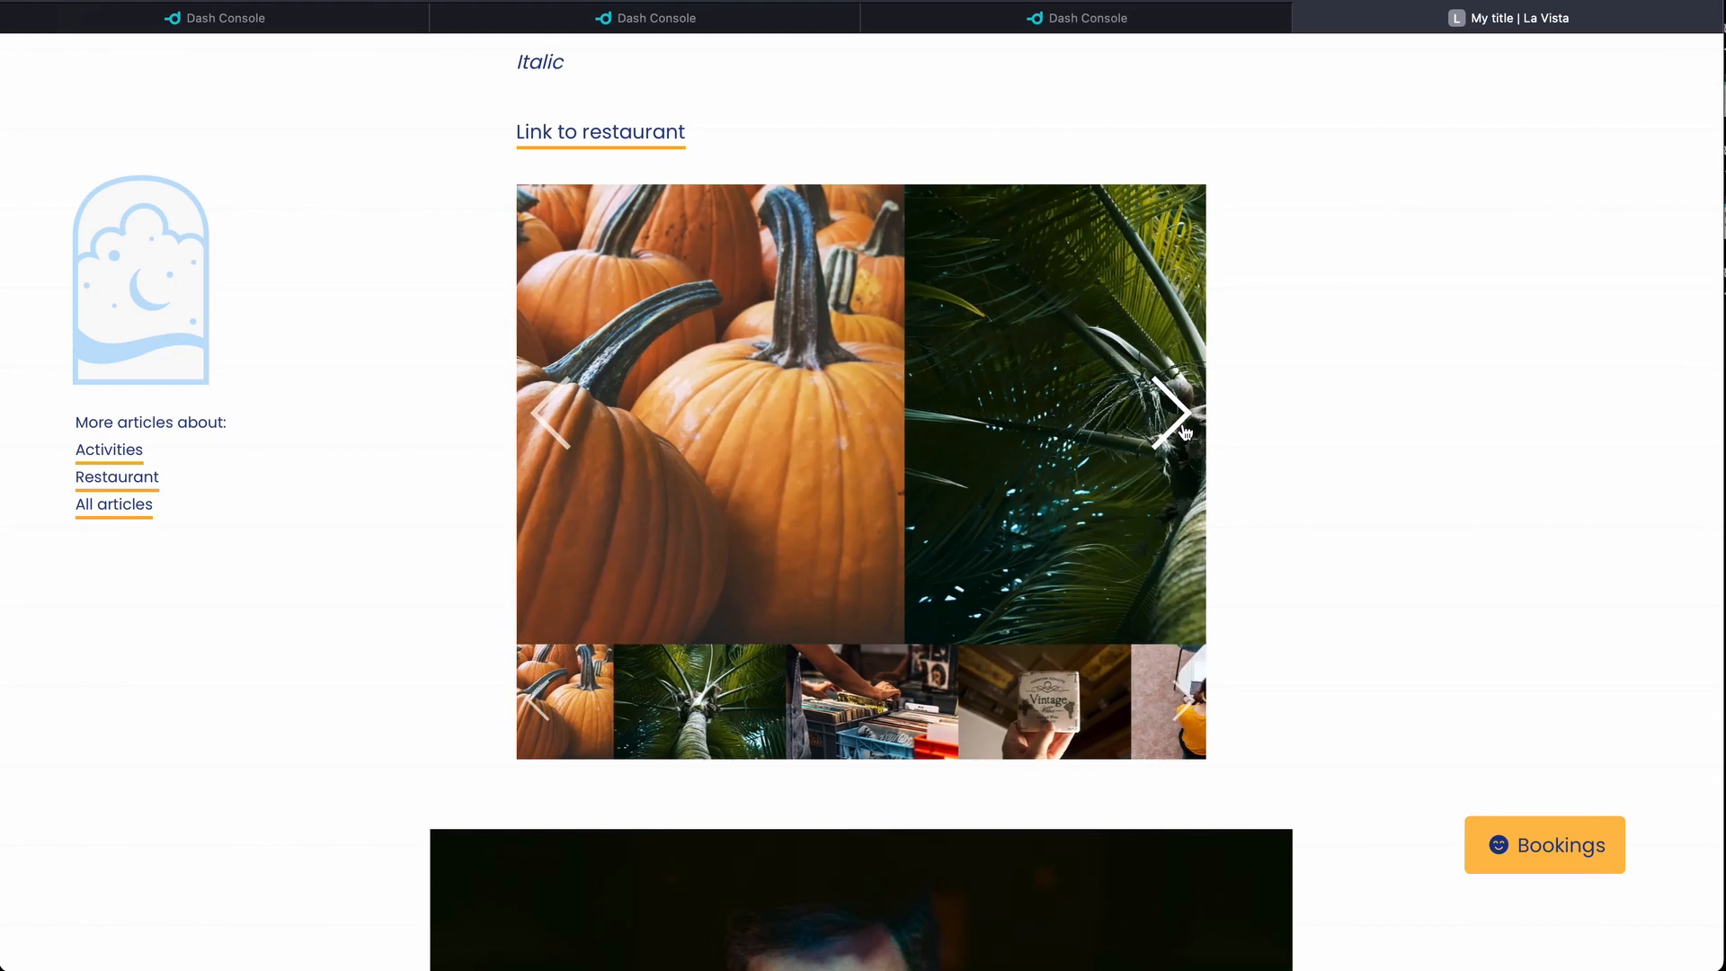
pyautogui.click(1183, 430)
pyautogui.click(1184, 431)
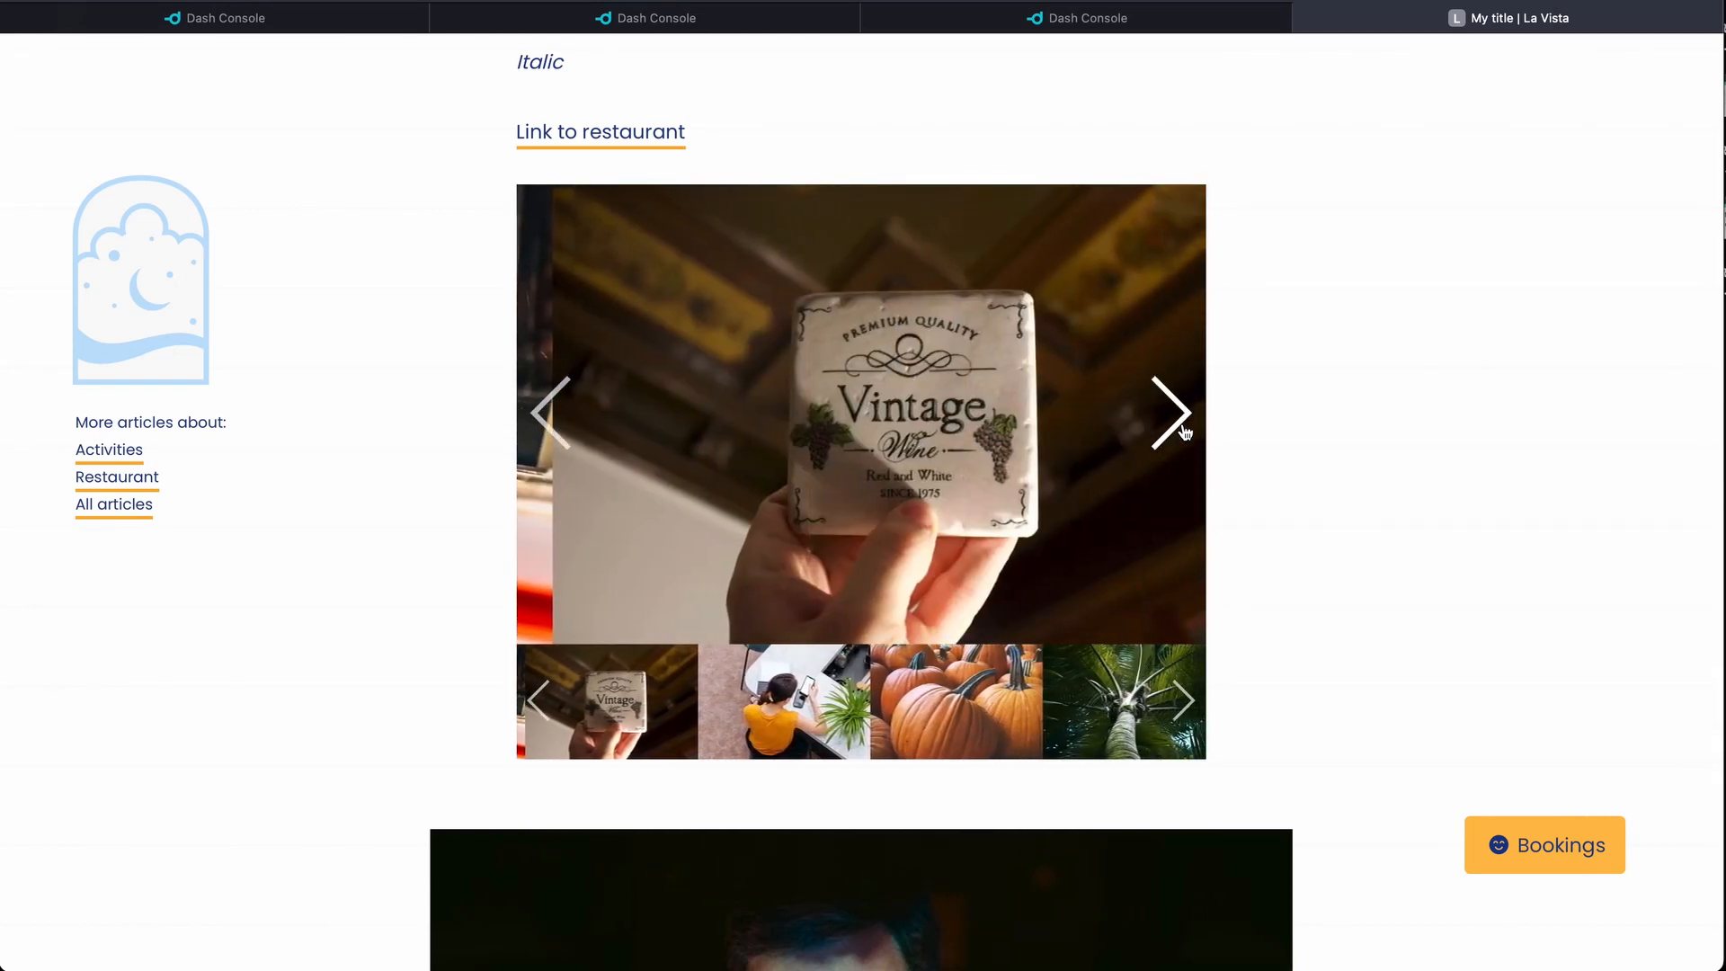
pyautogui.hotkey('ctrl', 'shift', 'Tab')
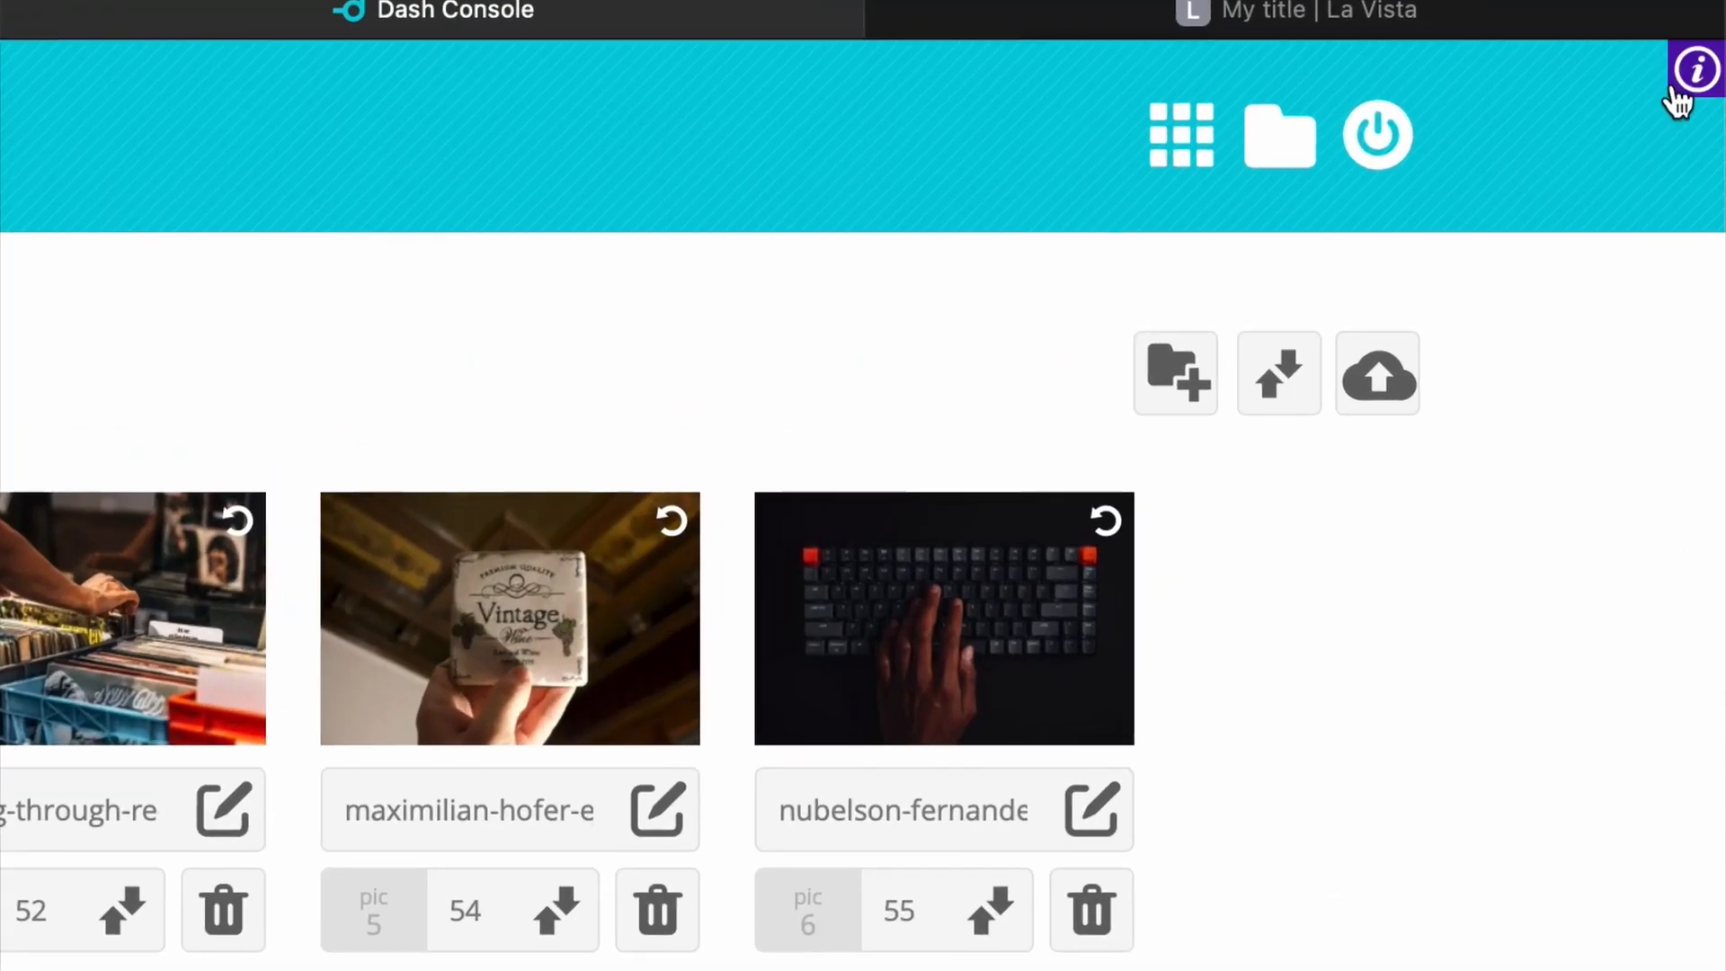
pyautogui.click(1696, 72)
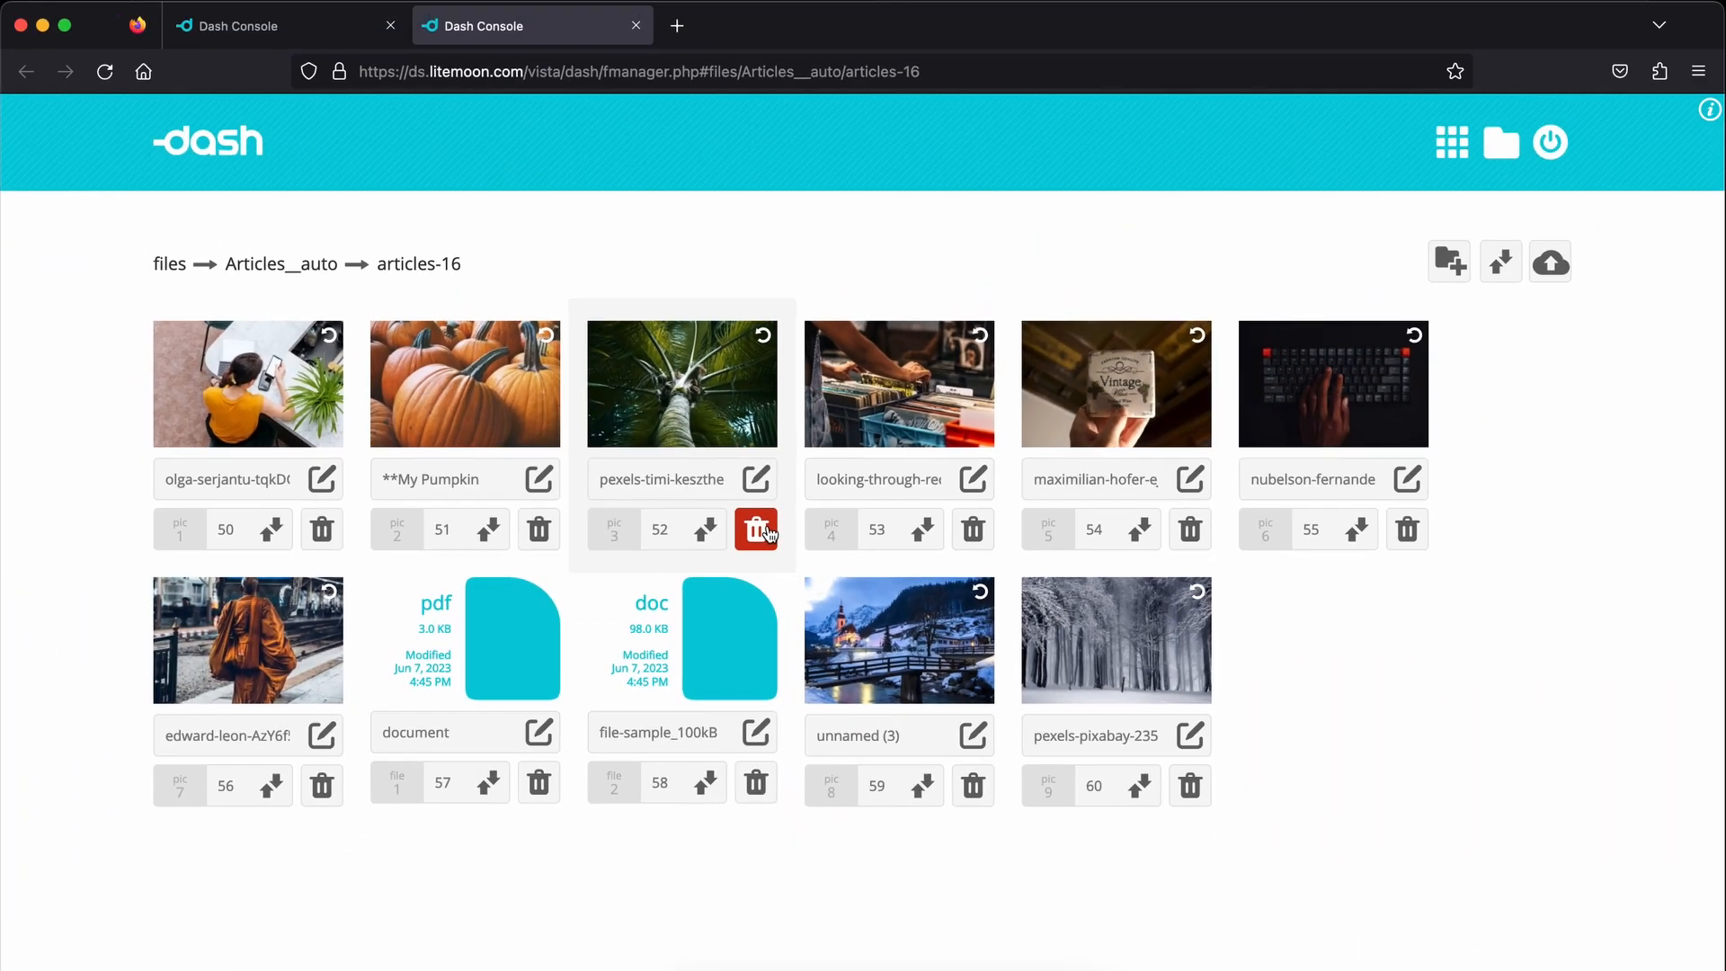
# Step: Delete the palm tree photo from the articles-16 folder, and save and reload the Articles table
pyautogui.click(762, 531)
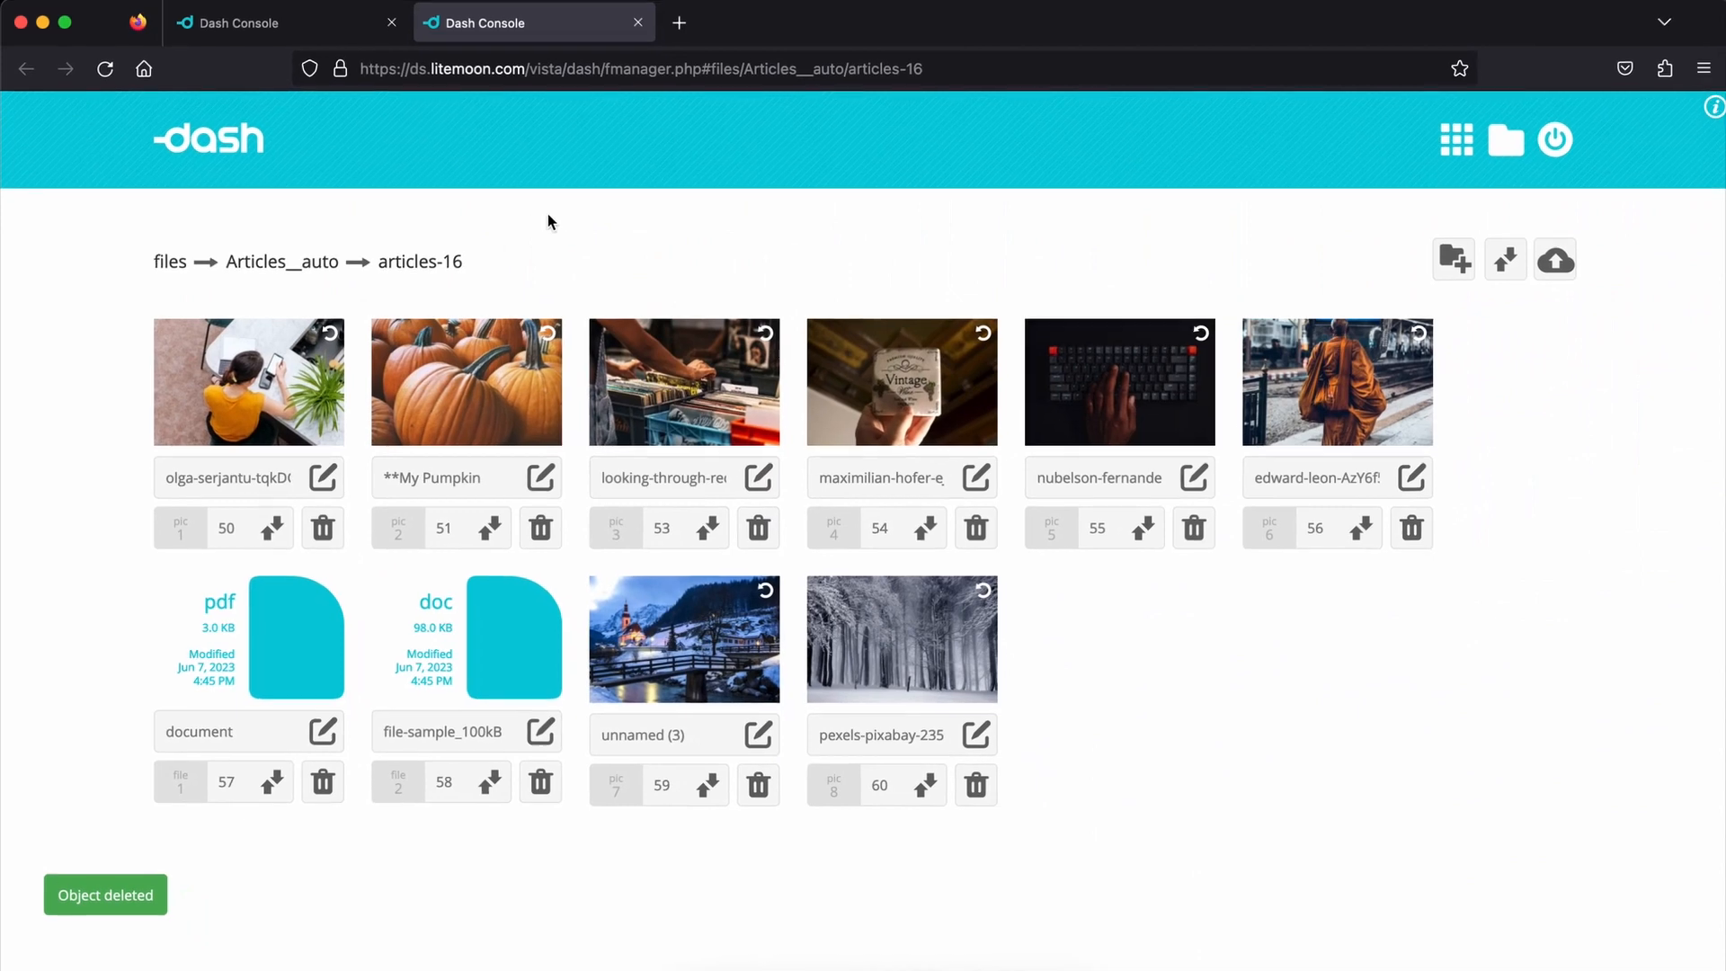
pyautogui.click(320, 32)
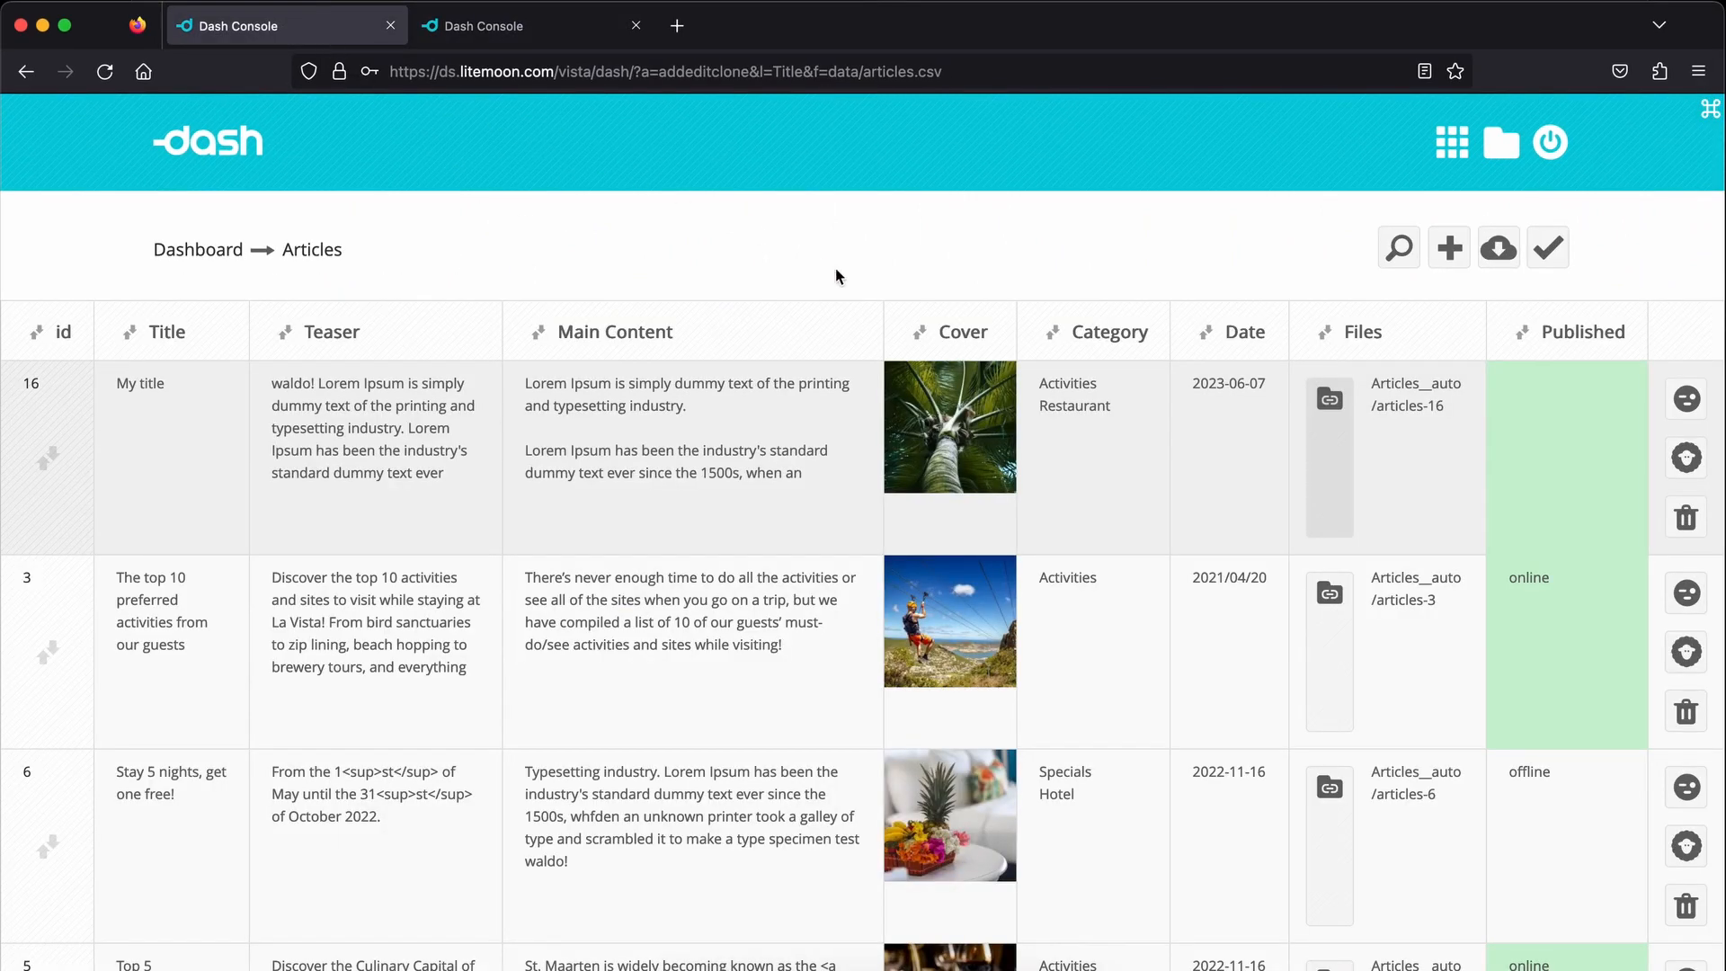
pyautogui.click(1548, 251)
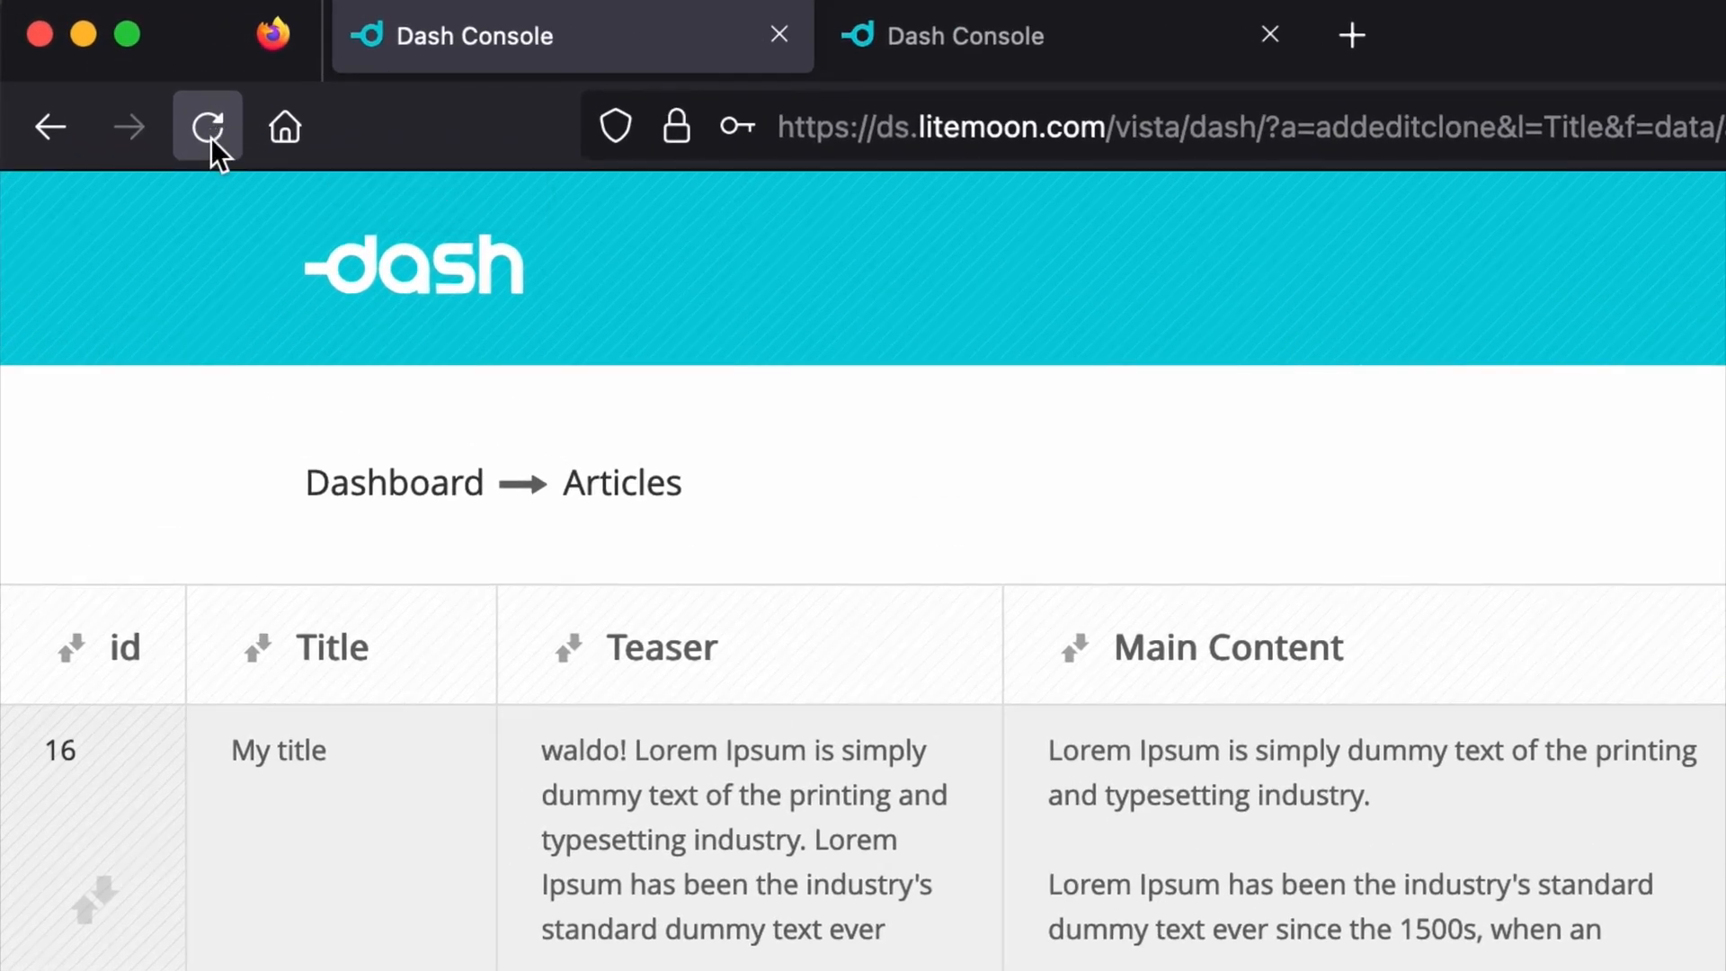
pyautogui.click(209, 135)
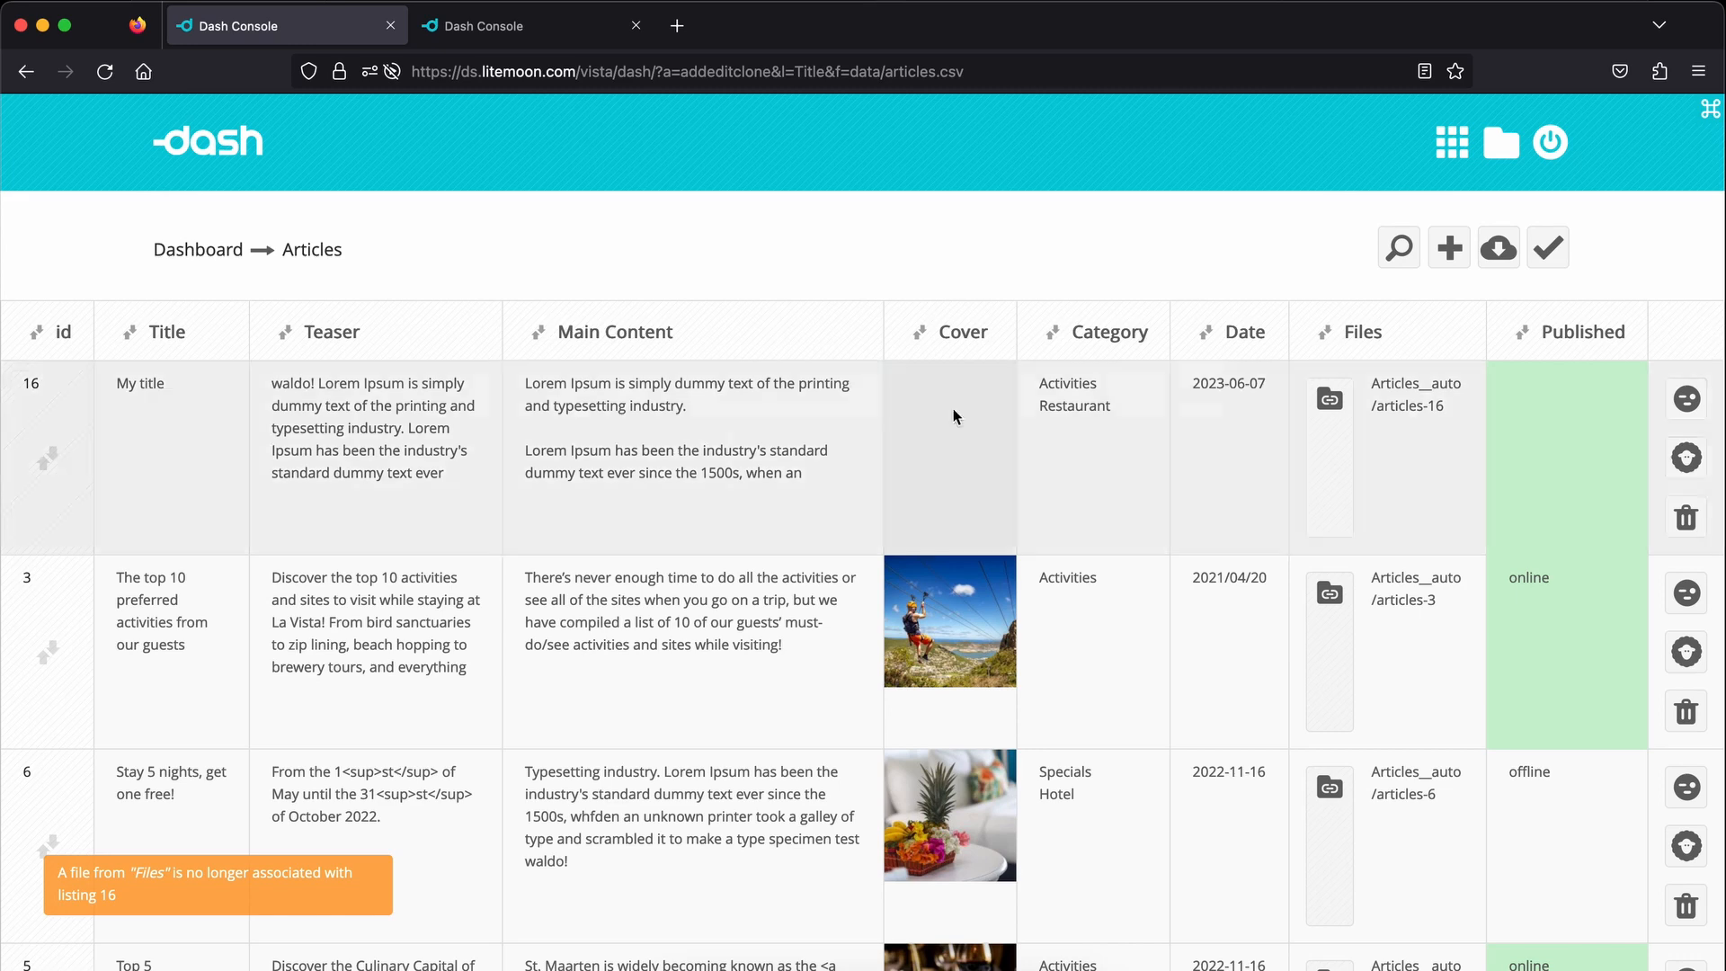
# Step: Set the record-crate photo as the cover of article 16 and save the Articles table
pyautogui.click(954, 413)
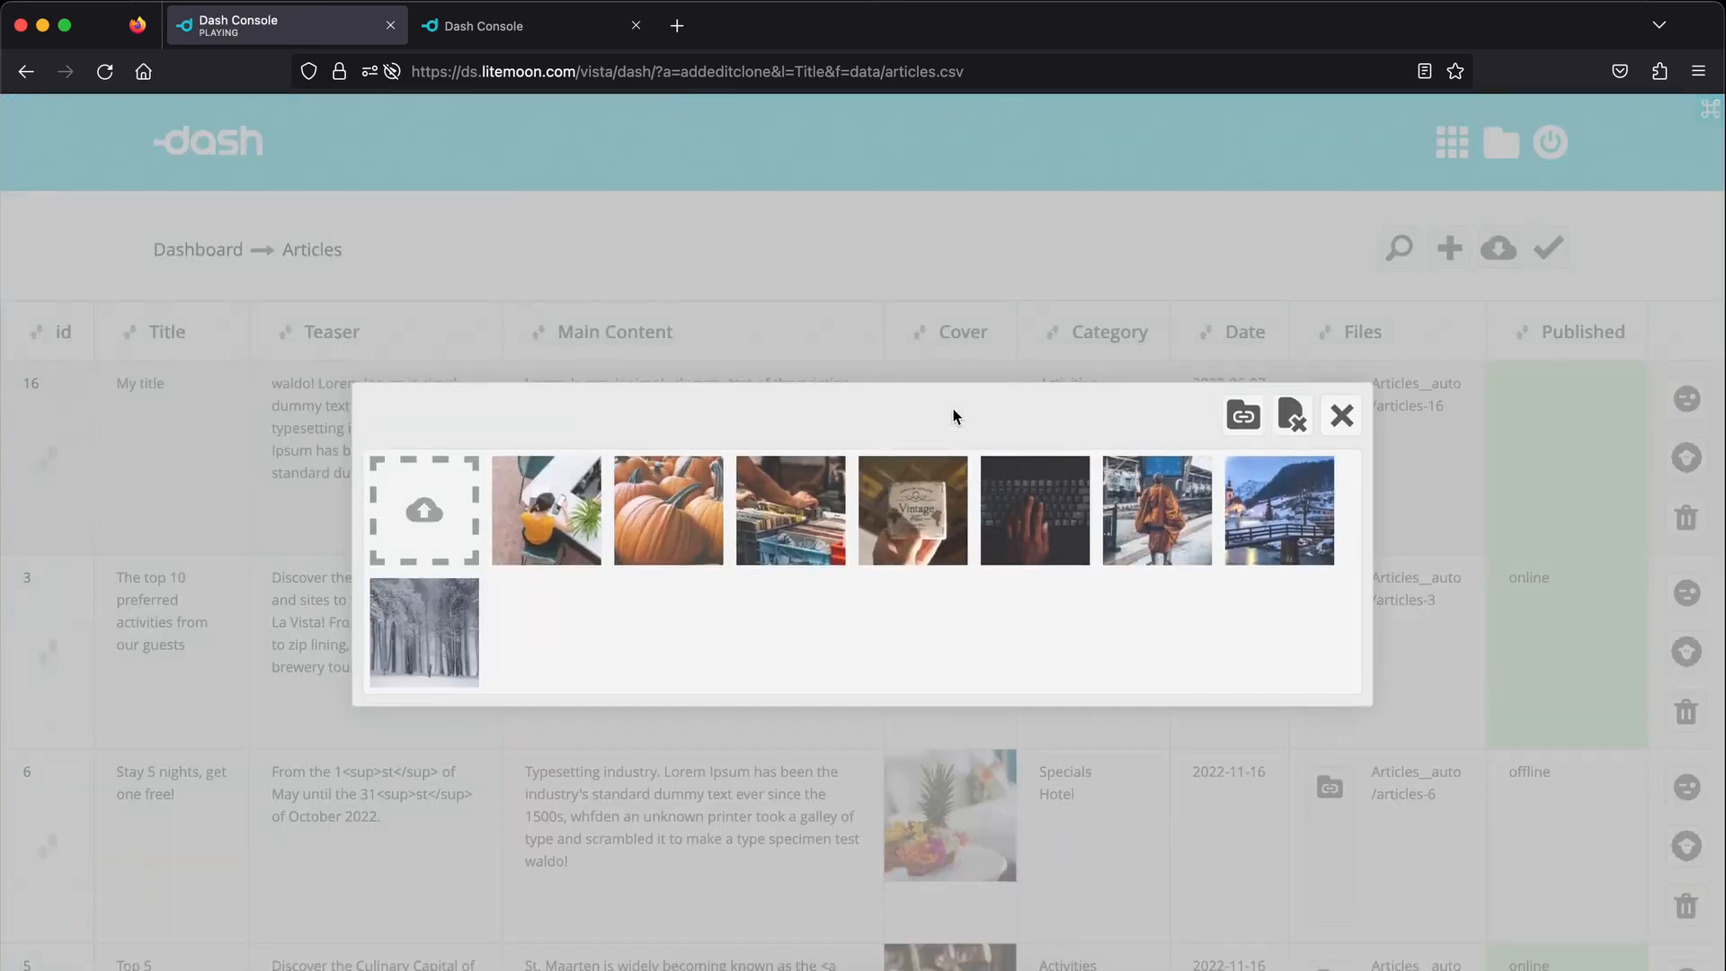
pyautogui.click(801, 507)
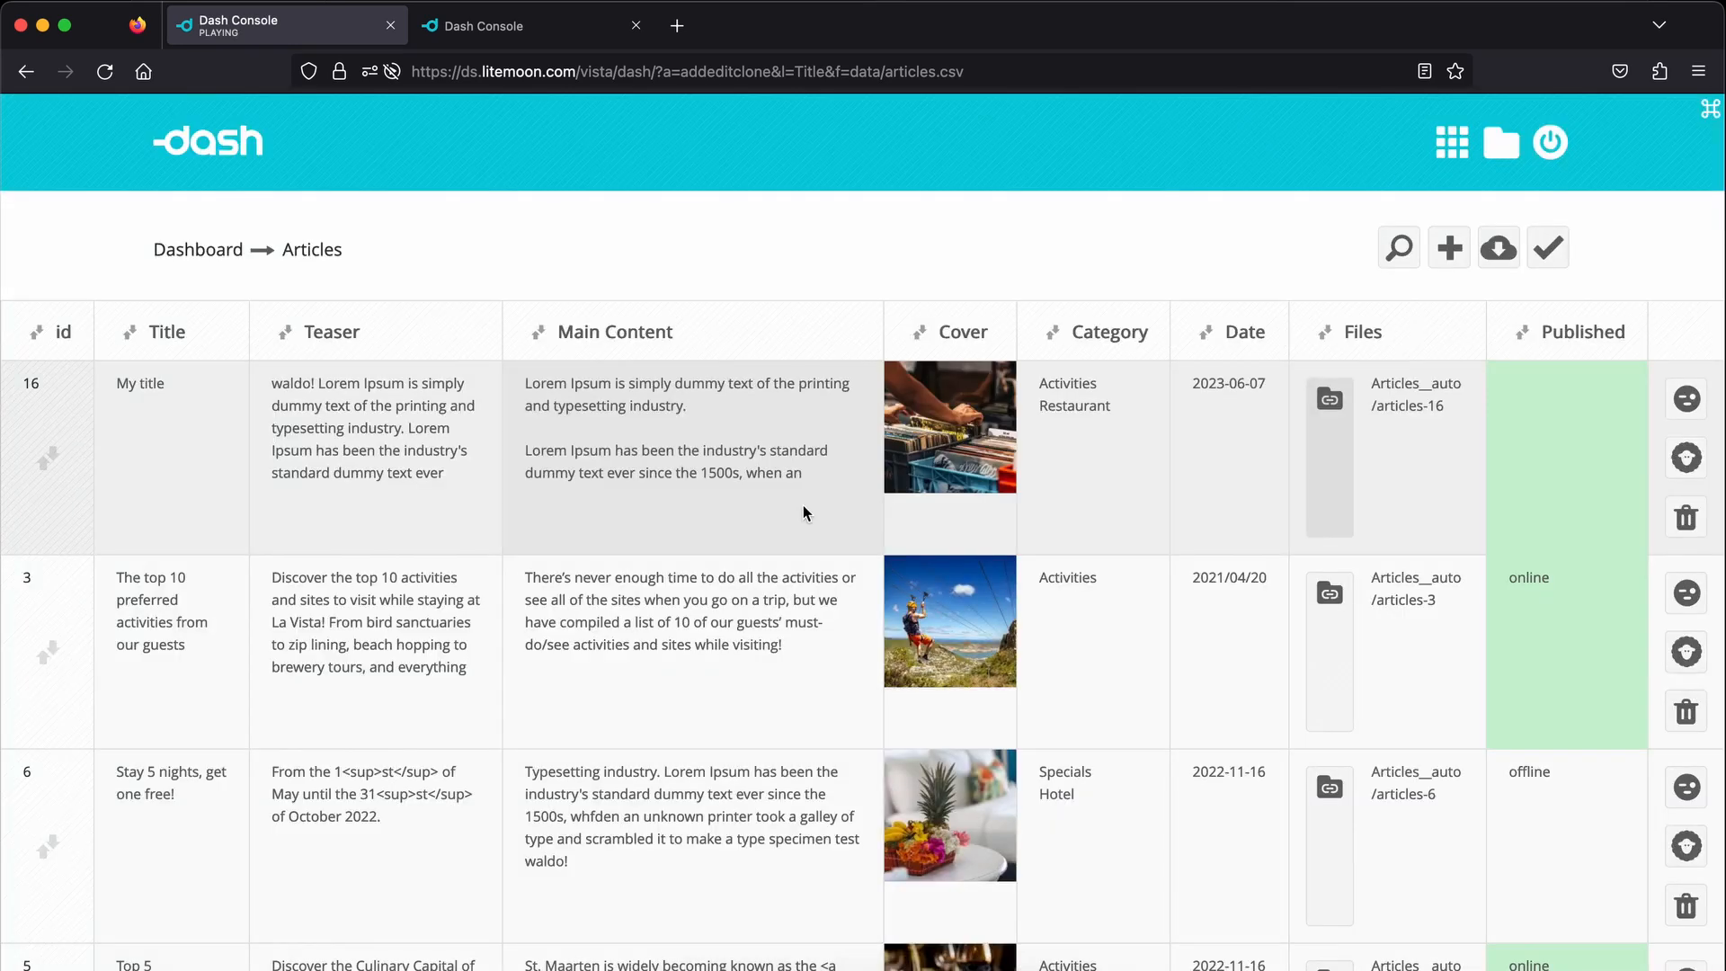
pyautogui.click(1538, 251)
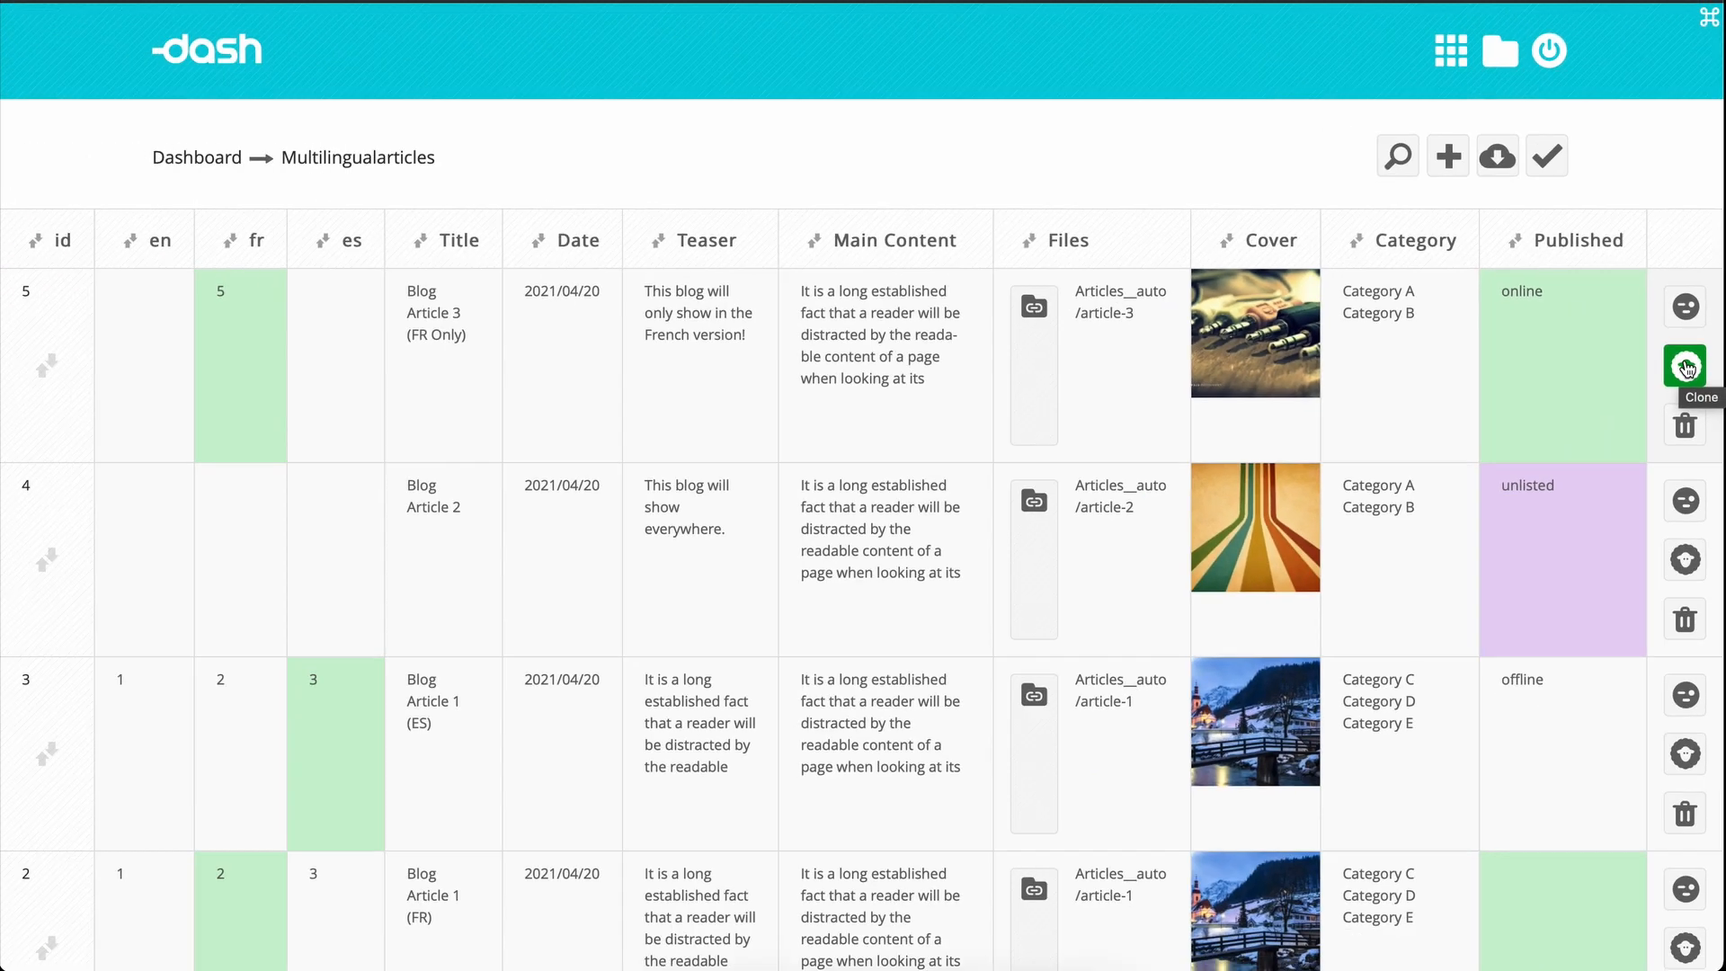
# Step: Clone the "Blog Article 3 (FR Only)" entry in the Multilingualarticles table and look over its copied folder association
pyautogui.click(1648, 528)
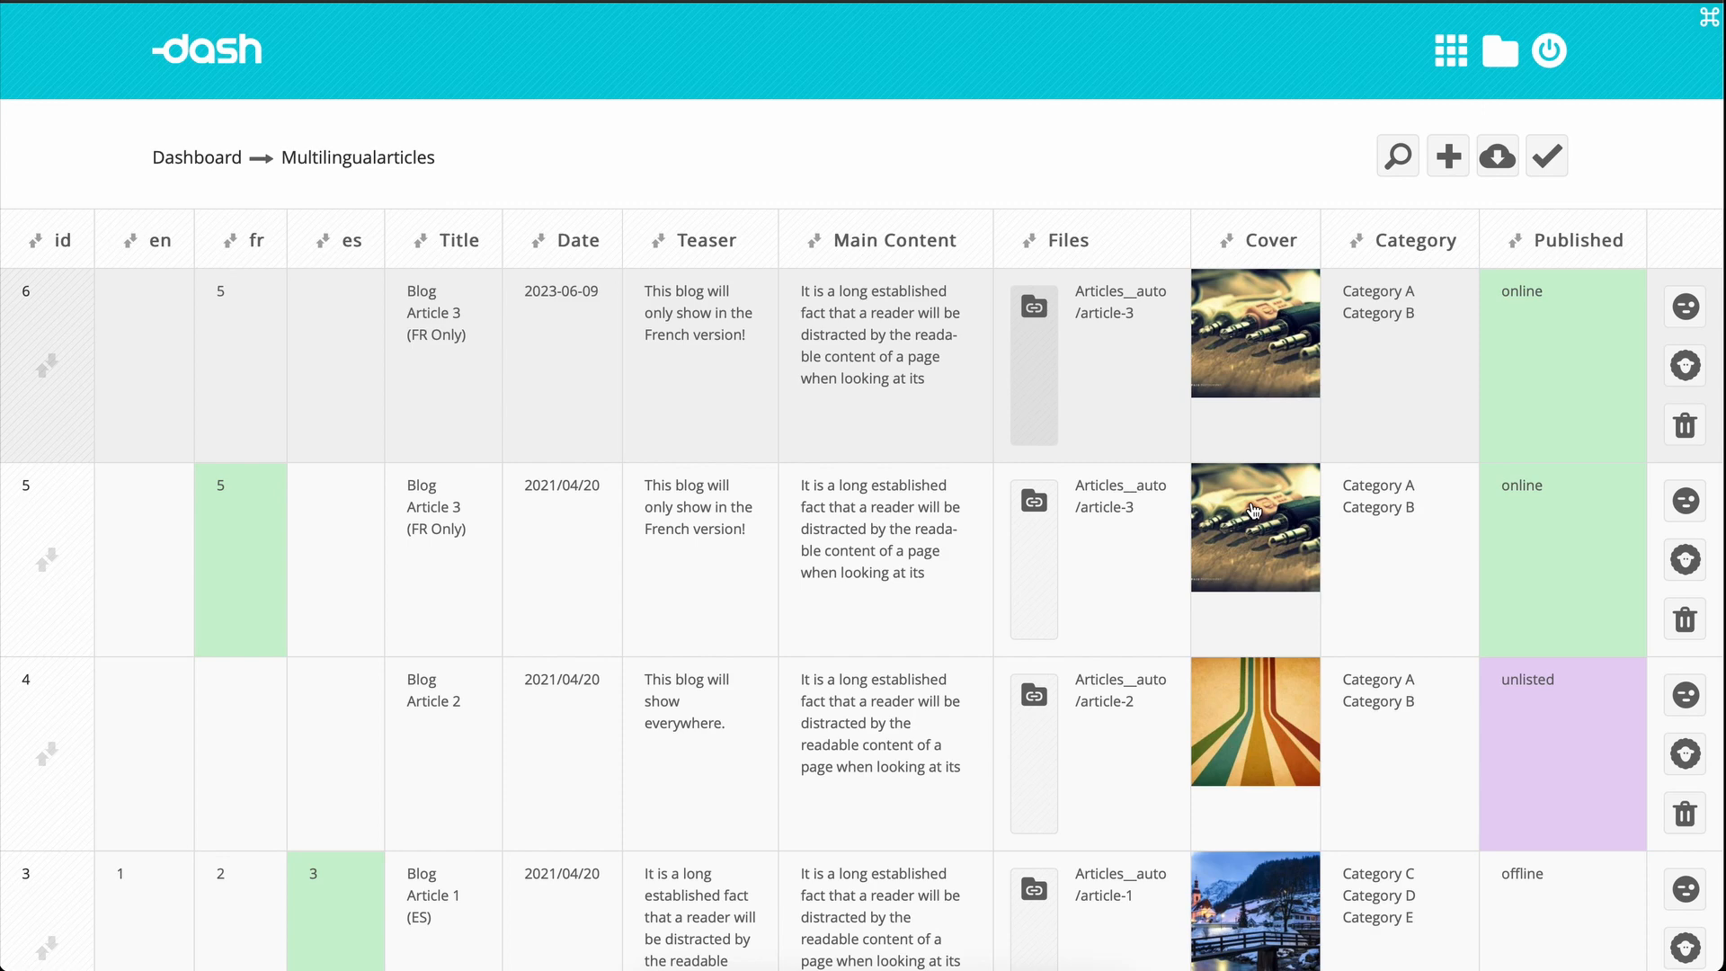
pyautogui.moveTo(1127, 359)
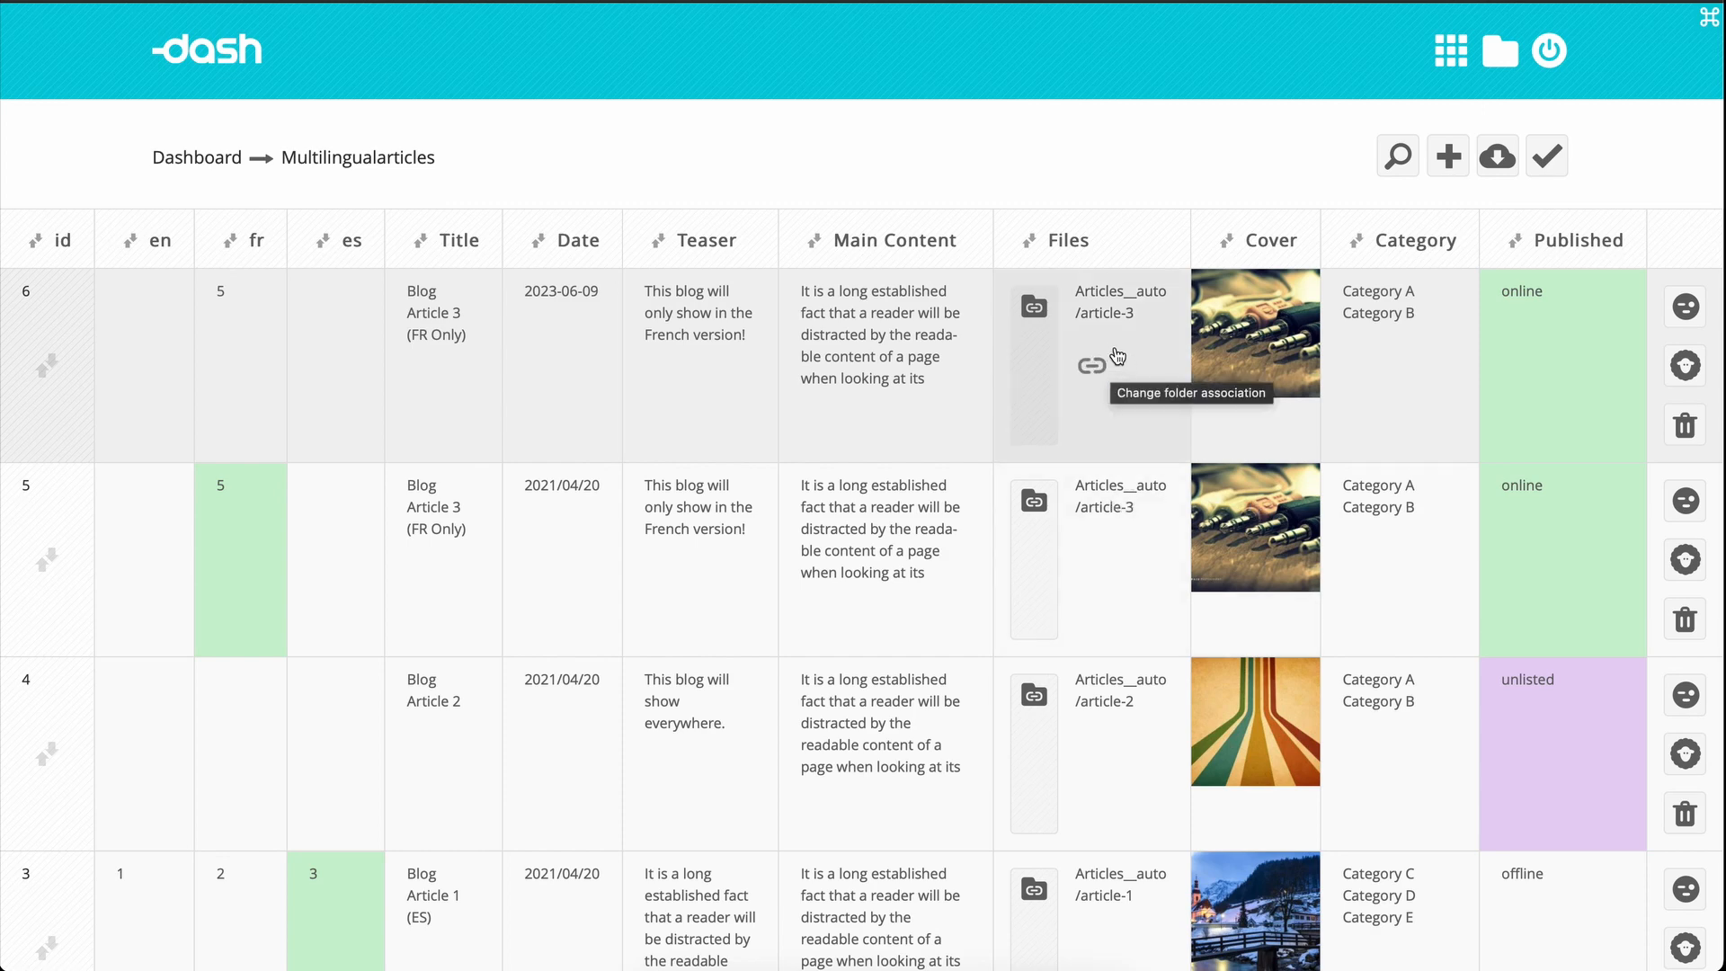
pyautogui.scroll(-5, 230, 439)
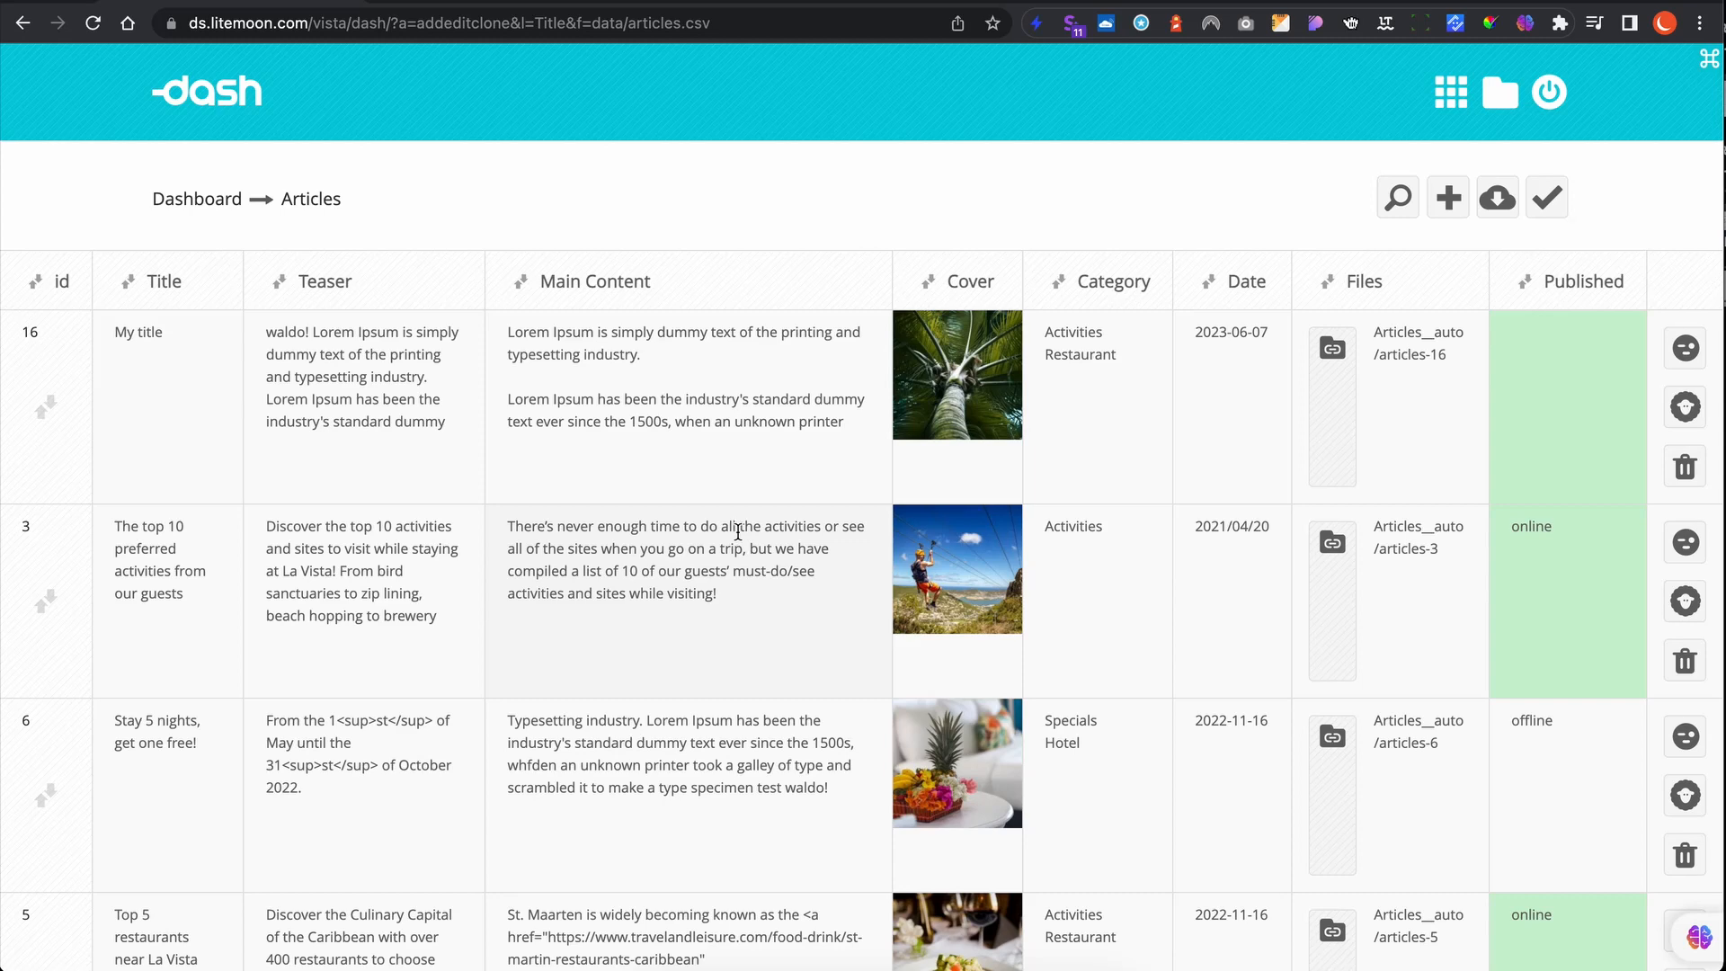
# Step: Correct "opan" to "open" and "all of the" to "all the" in article 3's main content with the spelling checker's suggestions
pyautogui.click(737, 532)
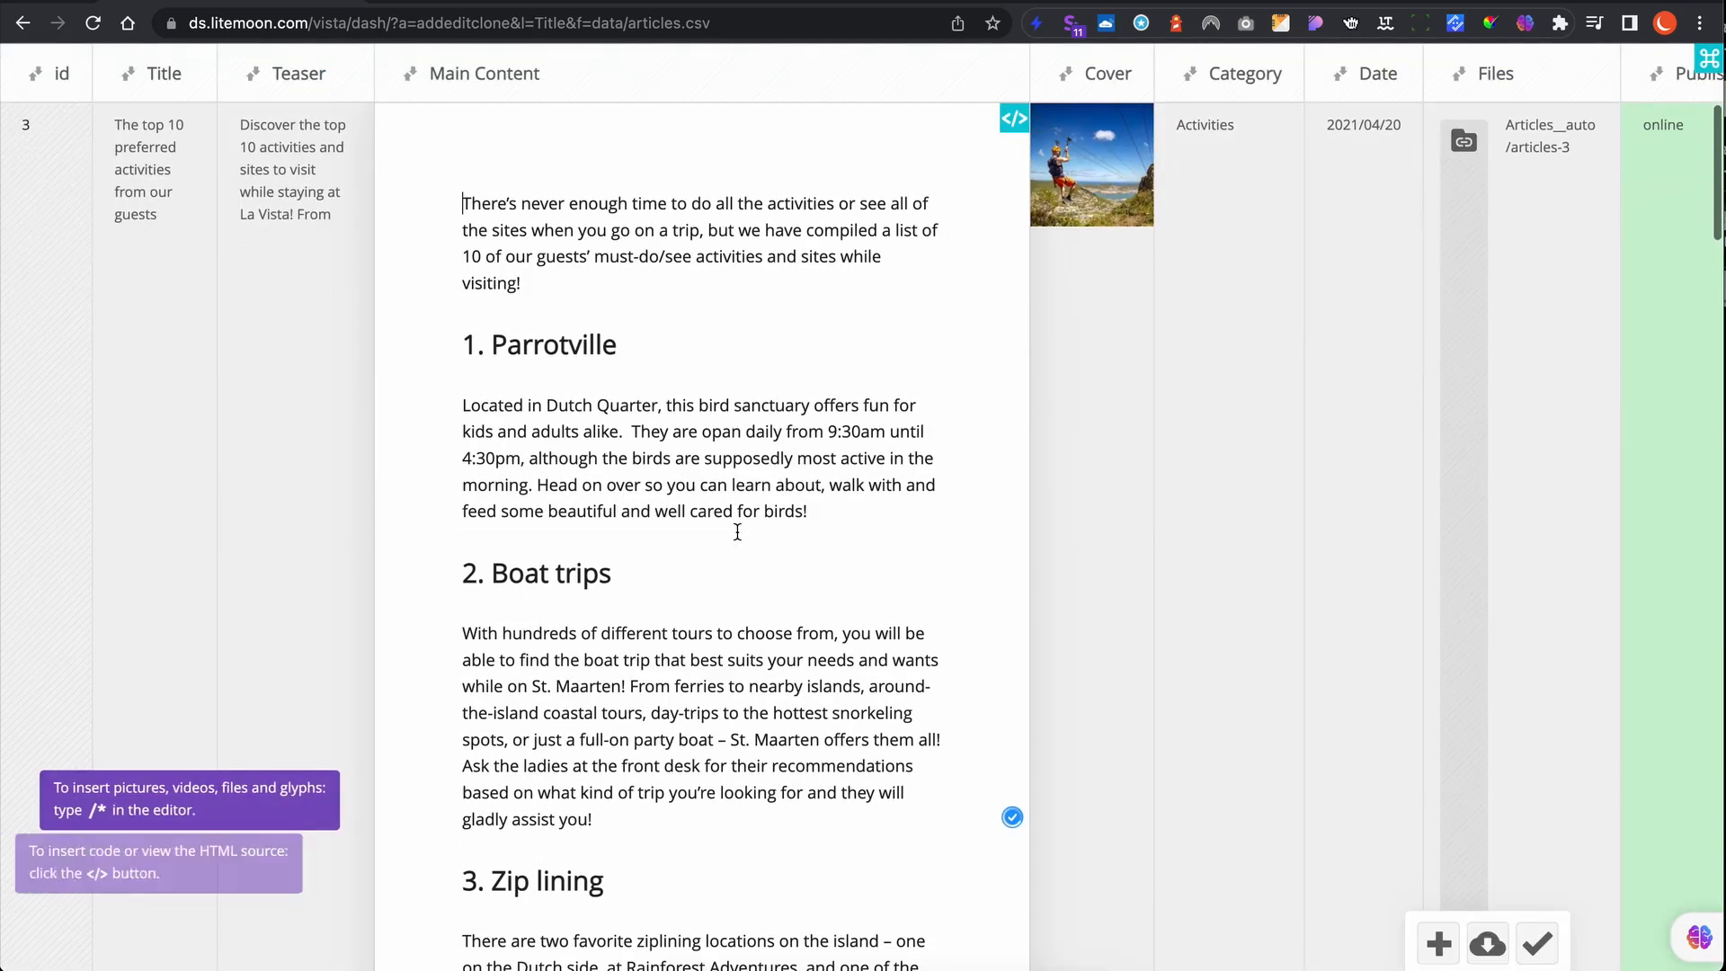
pyautogui.click(722, 434)
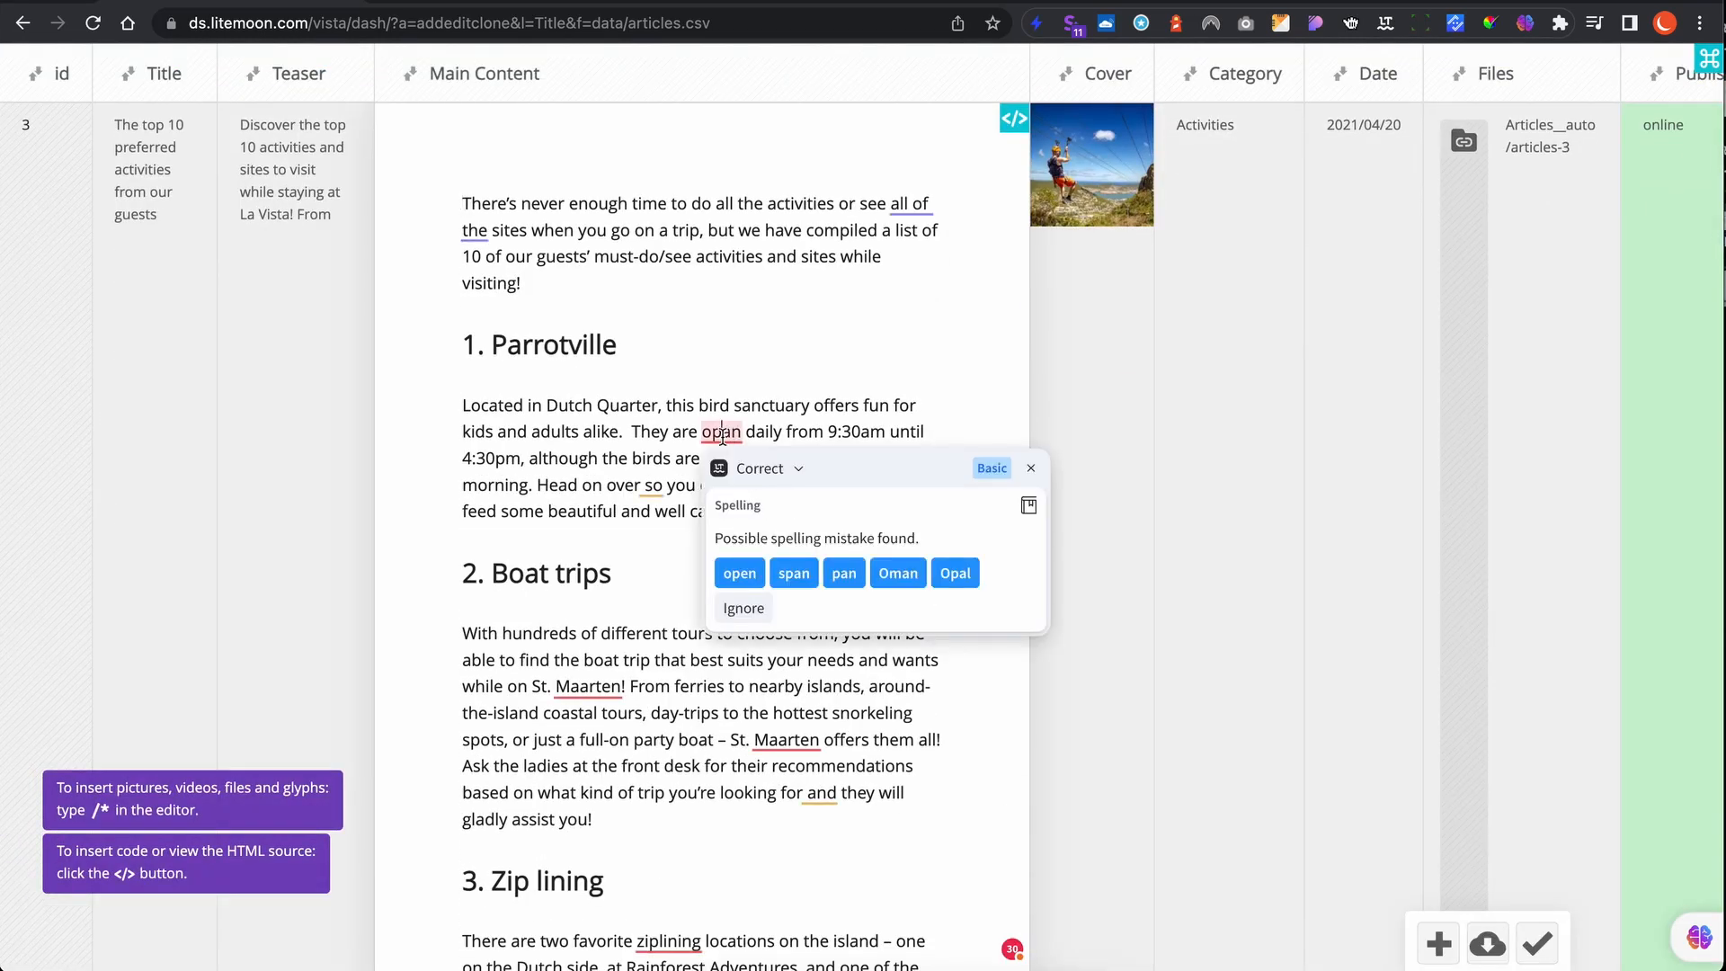
pyautogui.click(739, 572)
pyautogui.click(904, 206)
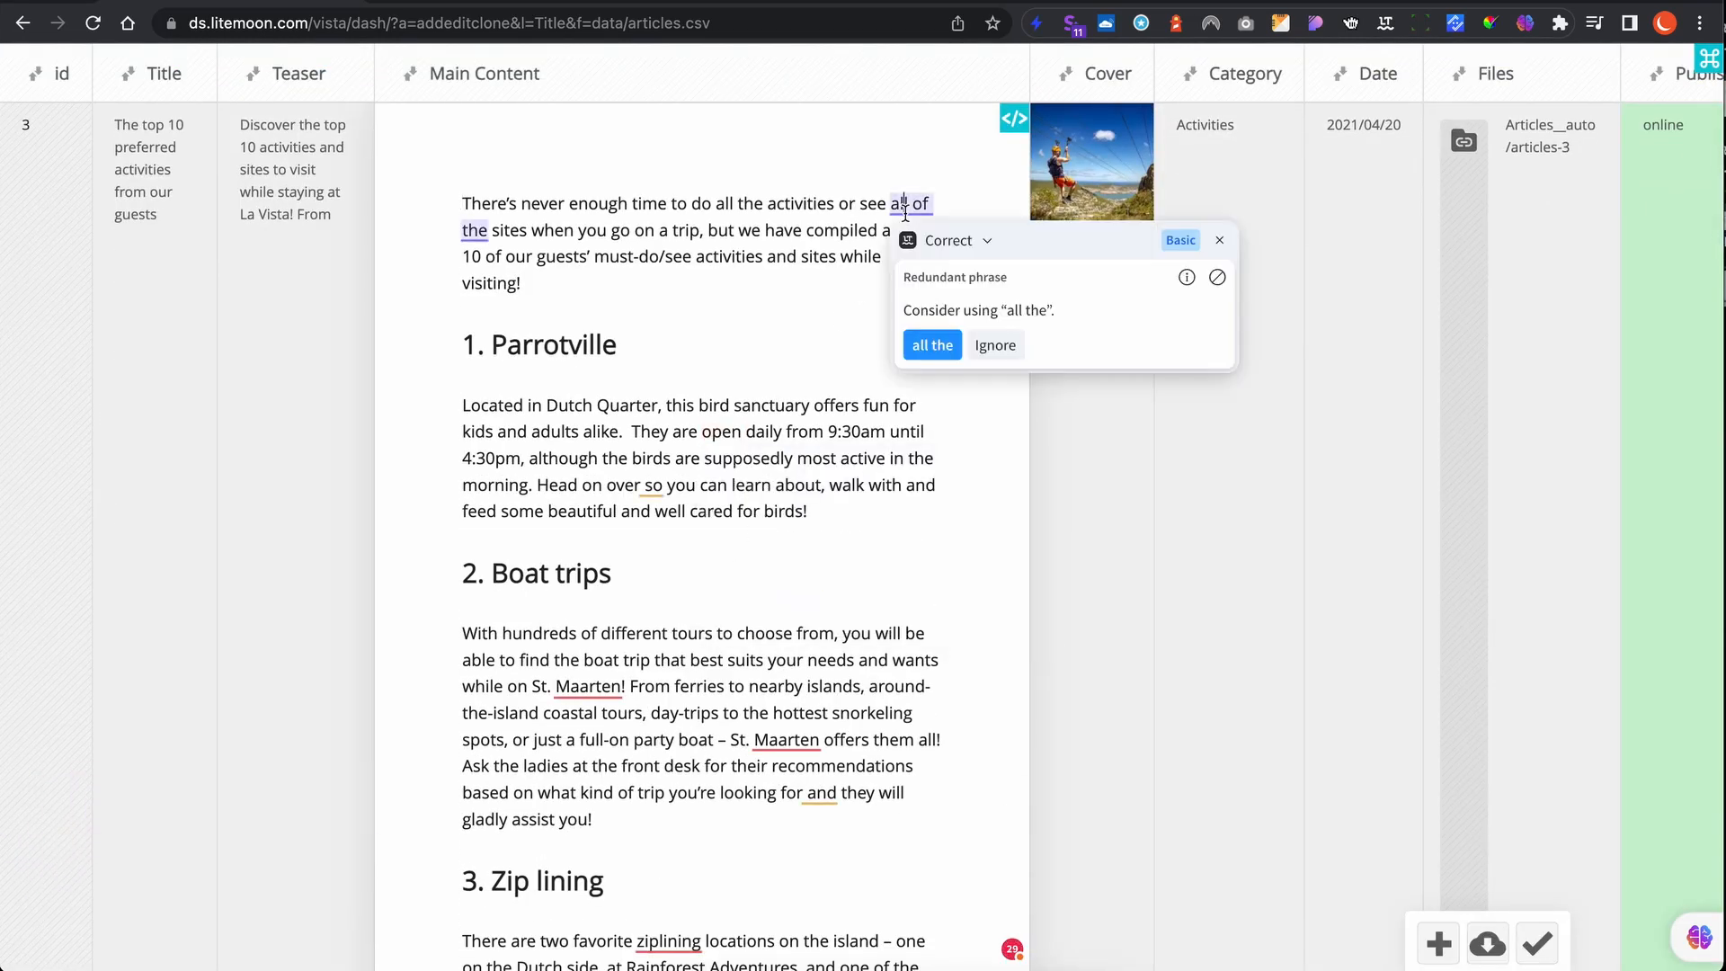
pyautogui.click(923, 345)
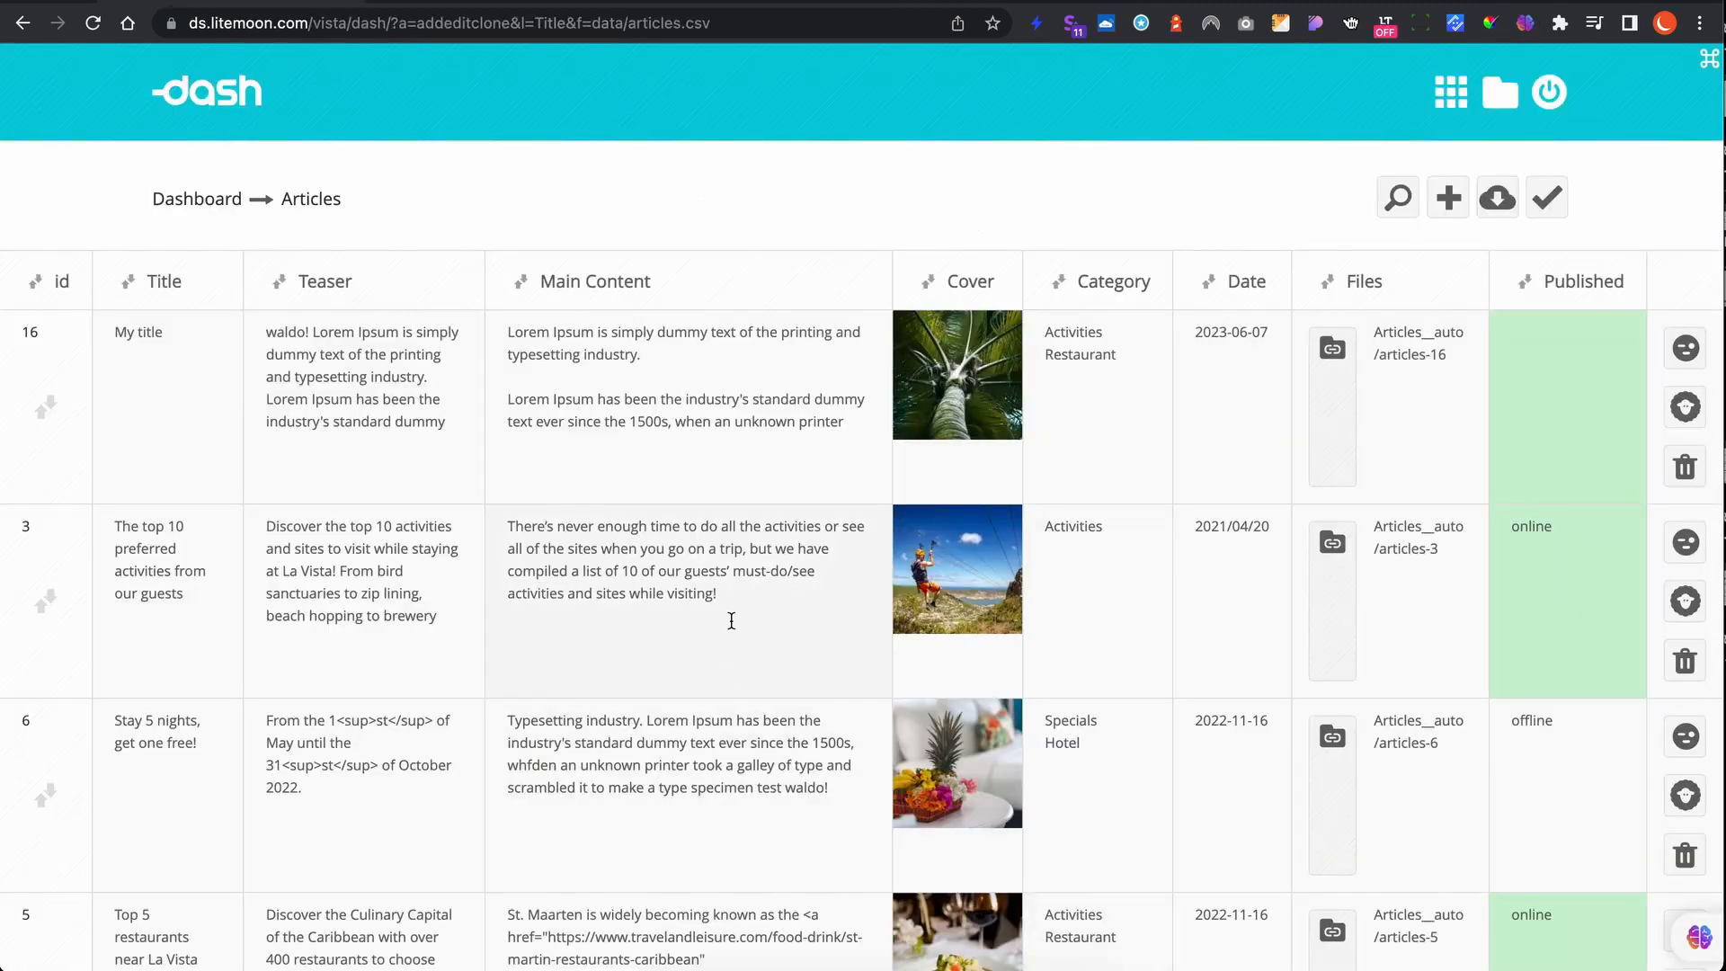
# Step: Generate an AI rewrite of the paragraph under "2. Boat trips" in article 3's main content and replace the original text with it
pyautogui.click(731, 621)
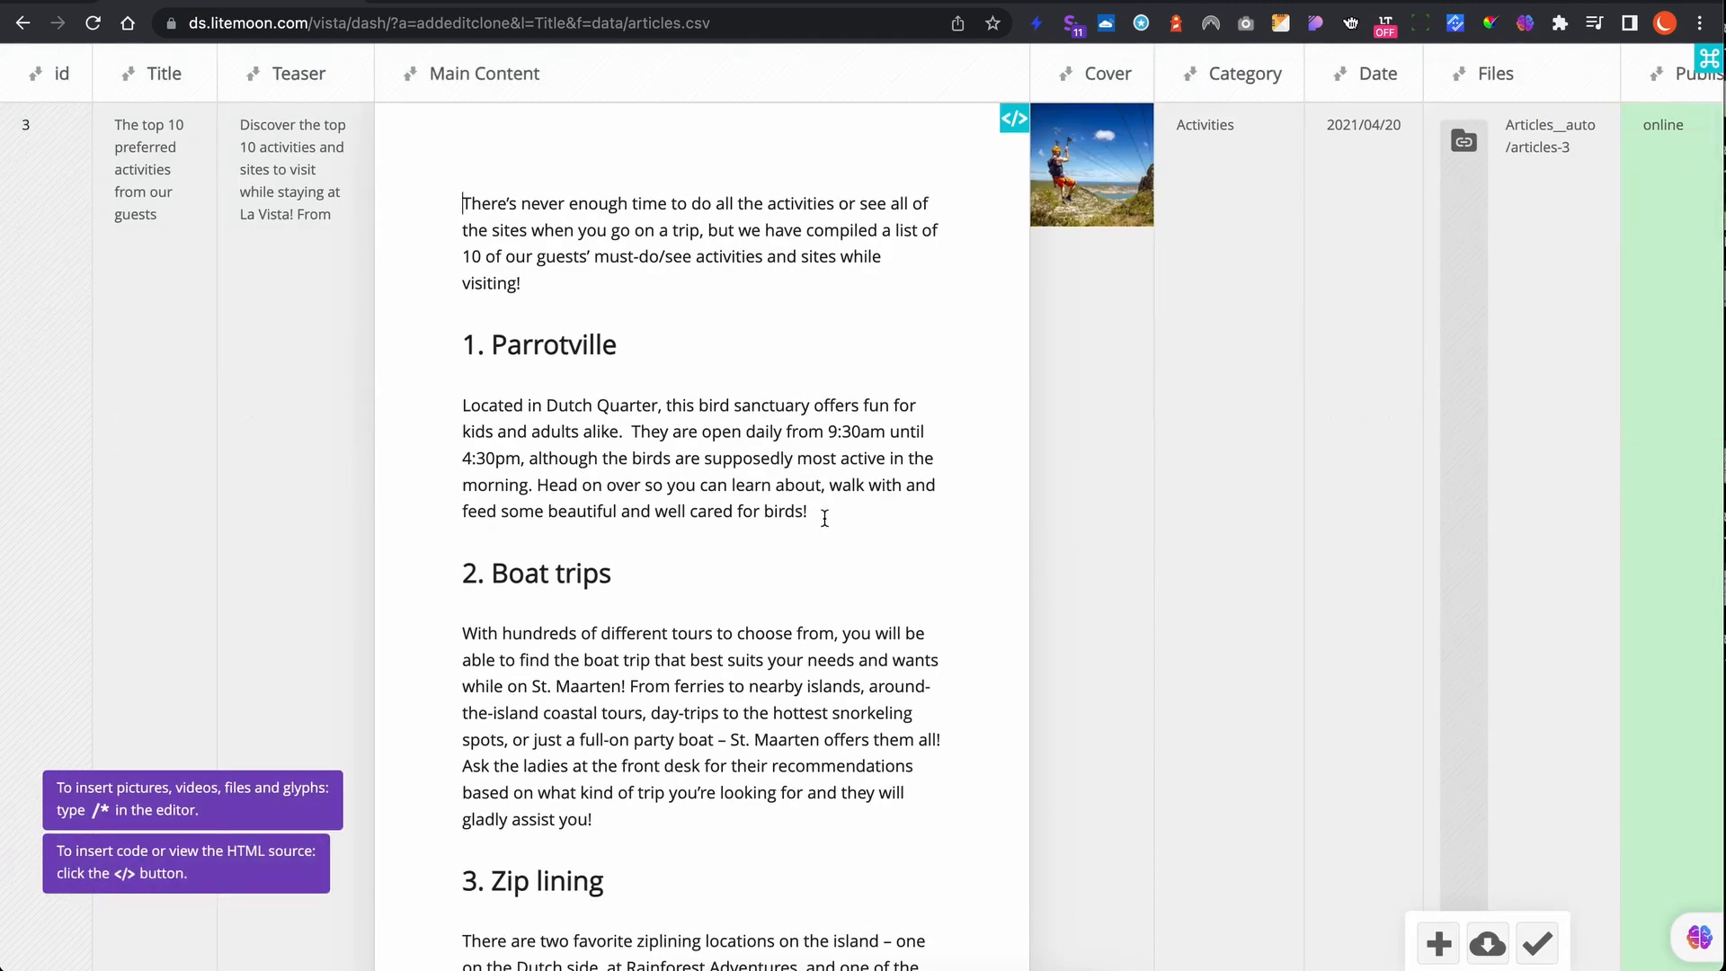
pyautogui.moveTo(620, 823); pyautogui.dragTo(461, 635)
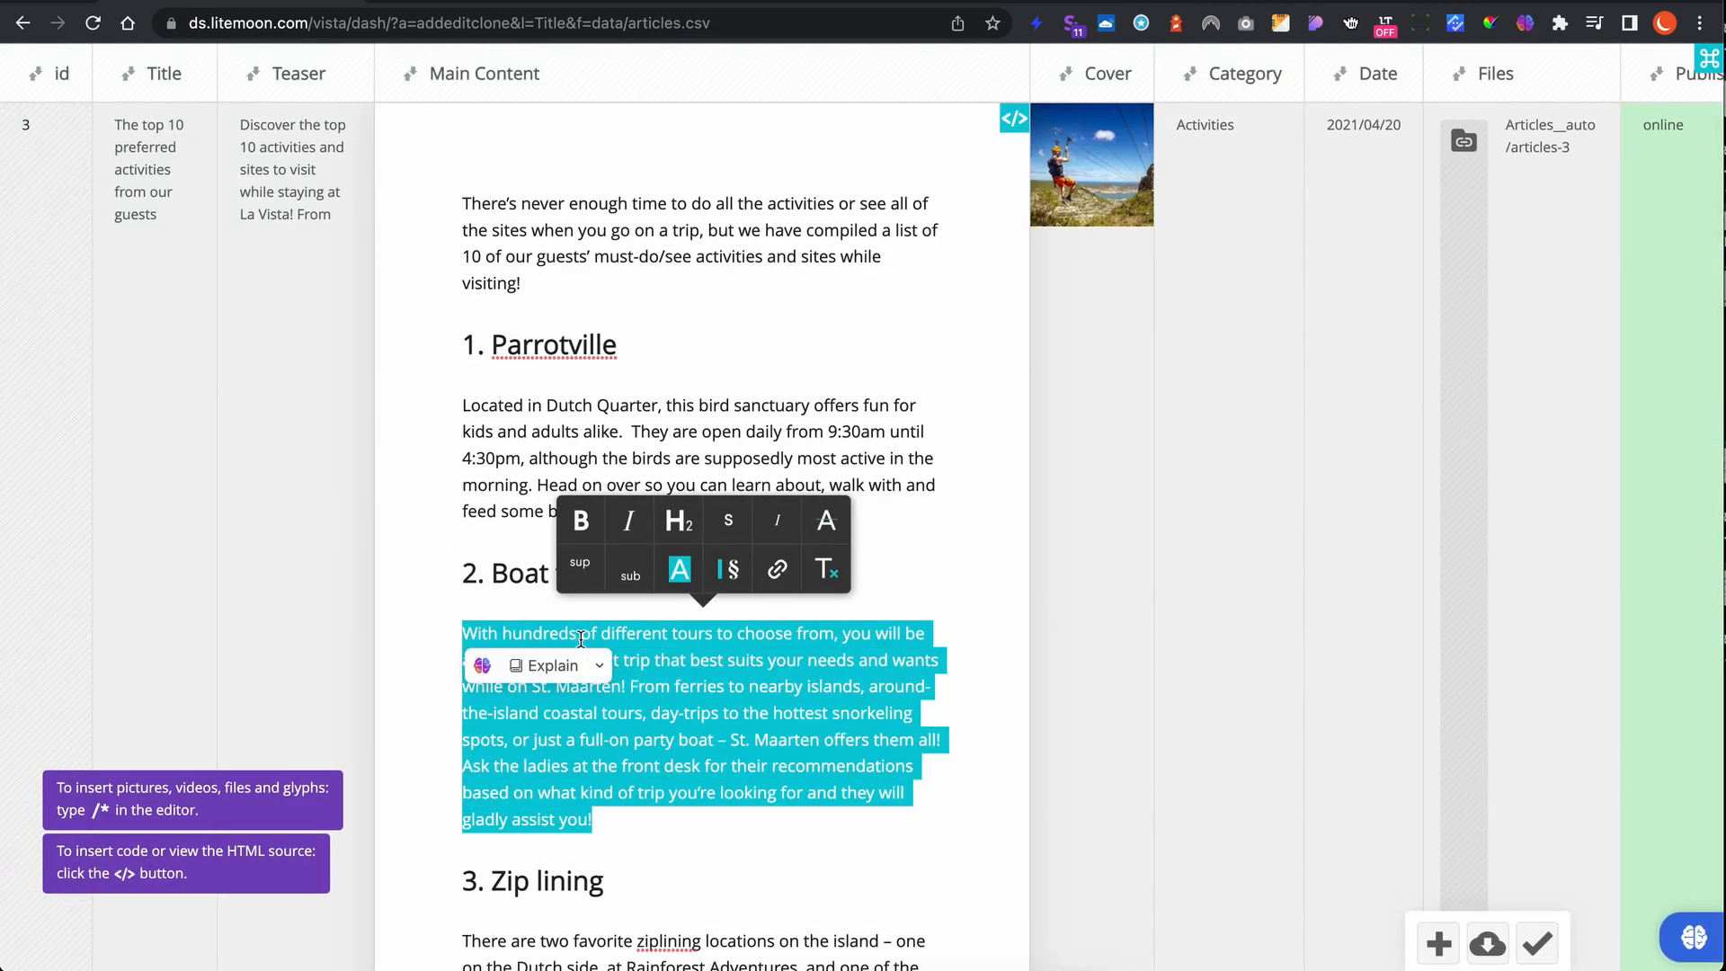
pyautogui.moveTo(599, 667)
pyautogui.click(511, 774)
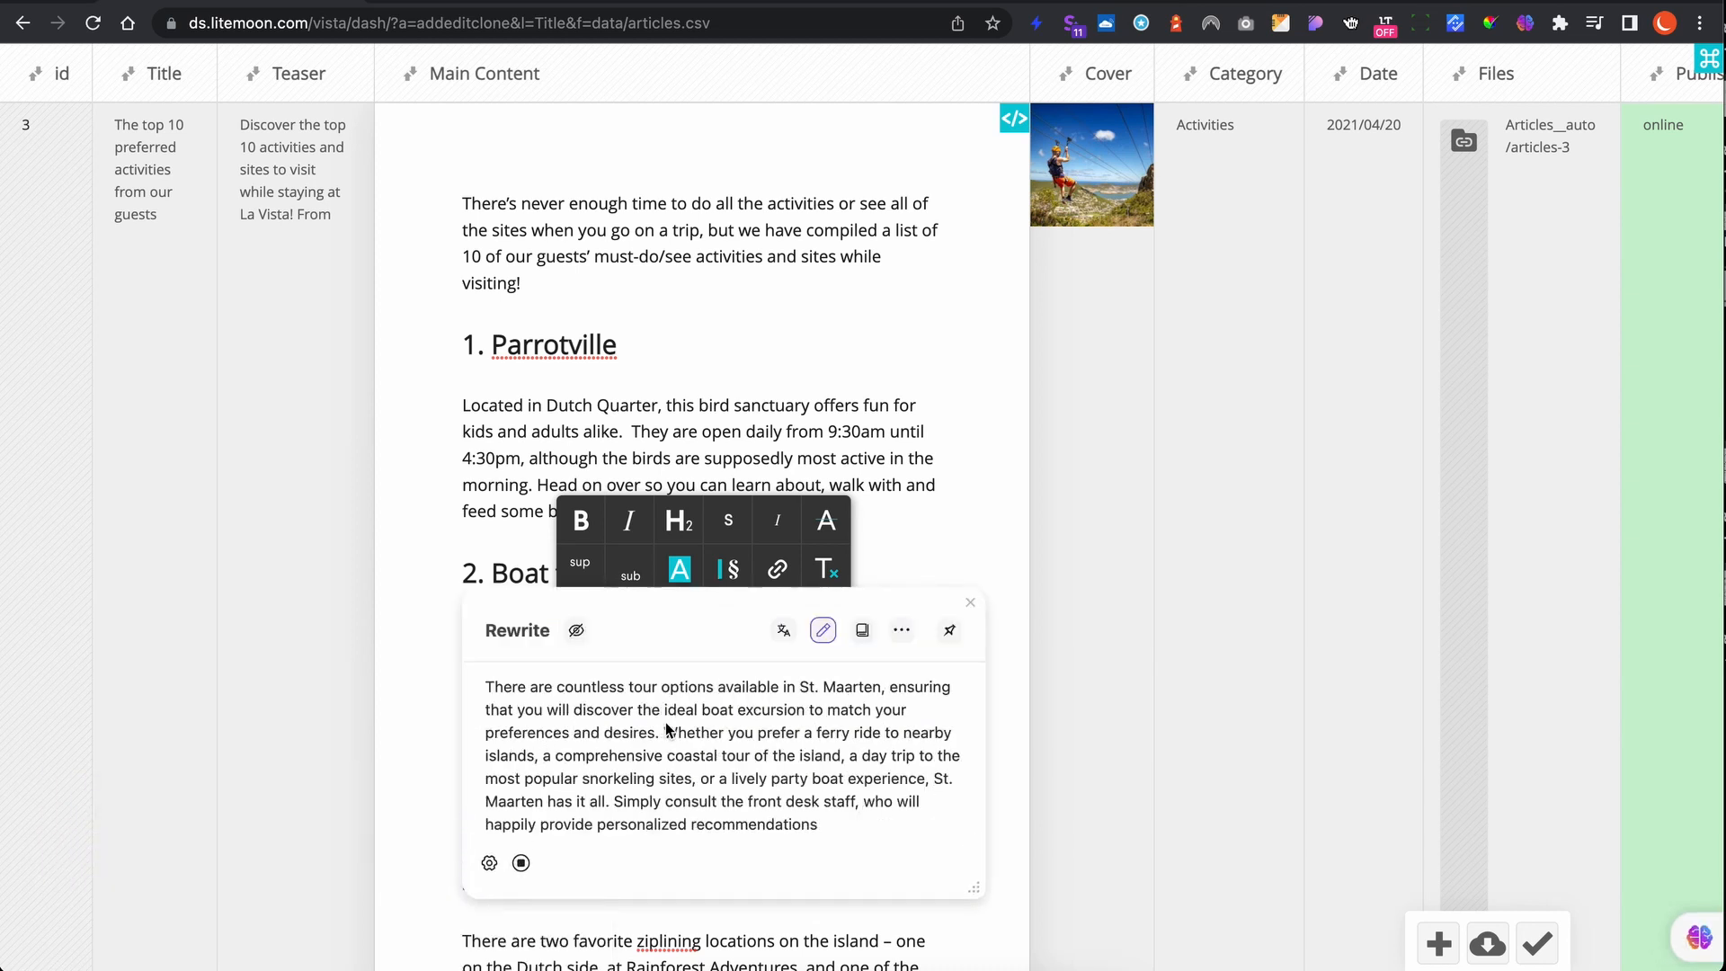
pyautogui.click(911, 887)
pyautogui.click(970, 603)
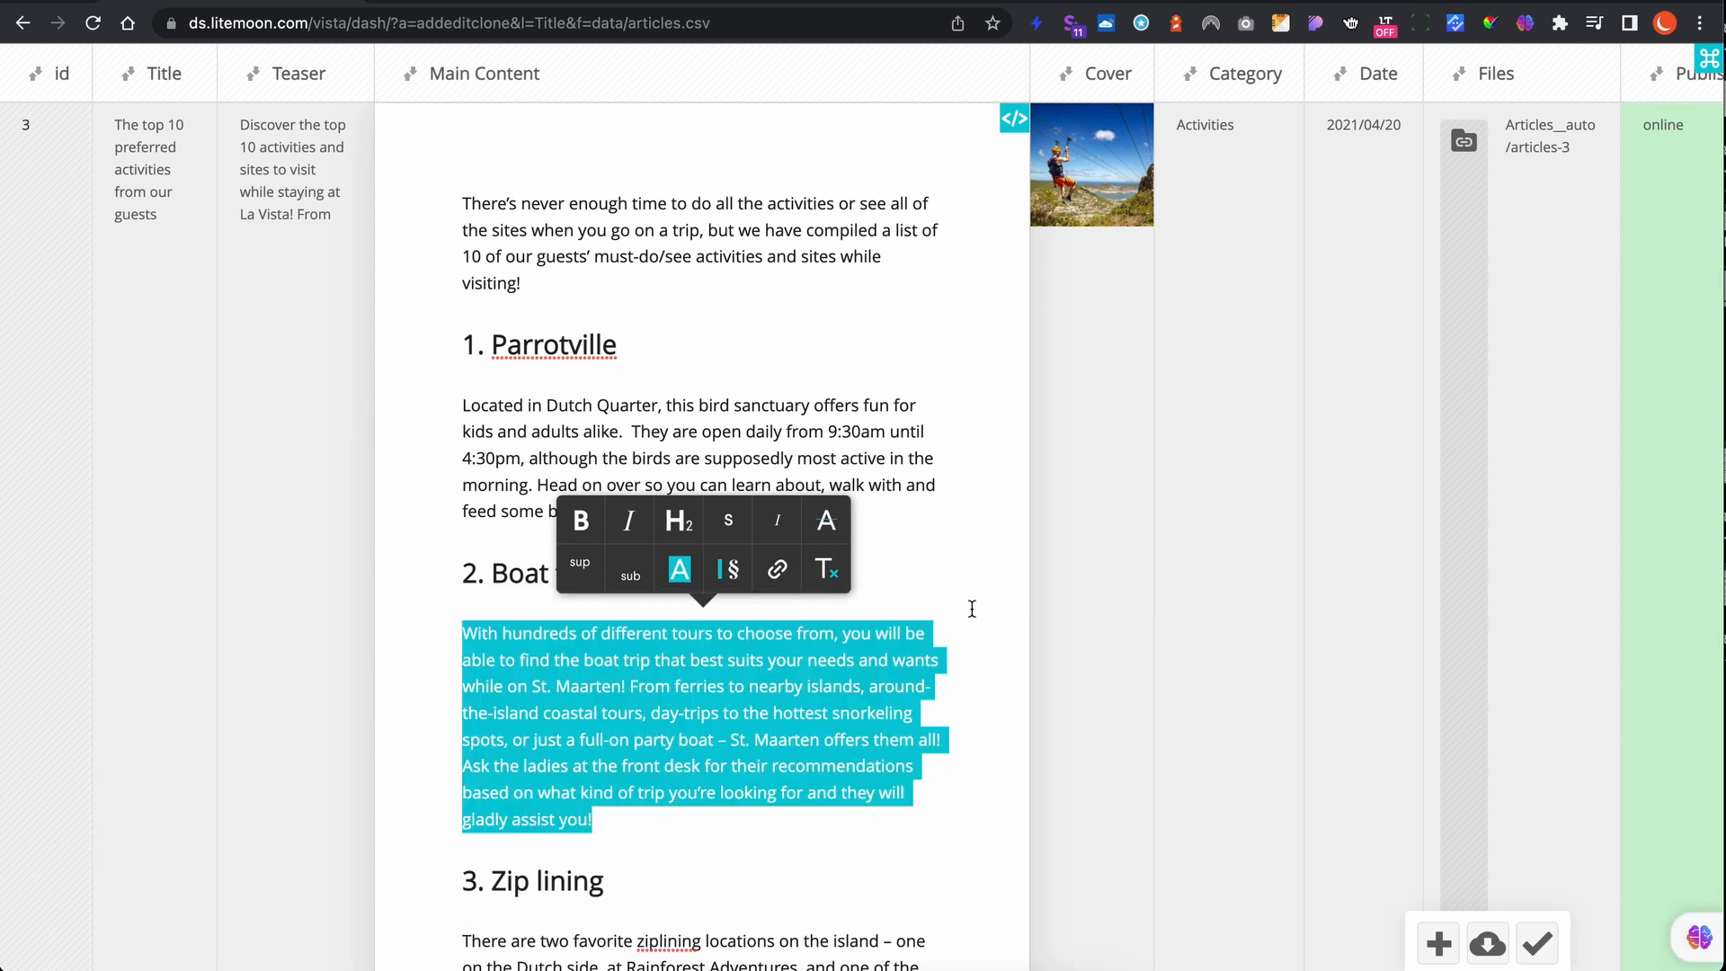
pyautogui.rightClick(666, 707)
pyautogui.click(724, 597)
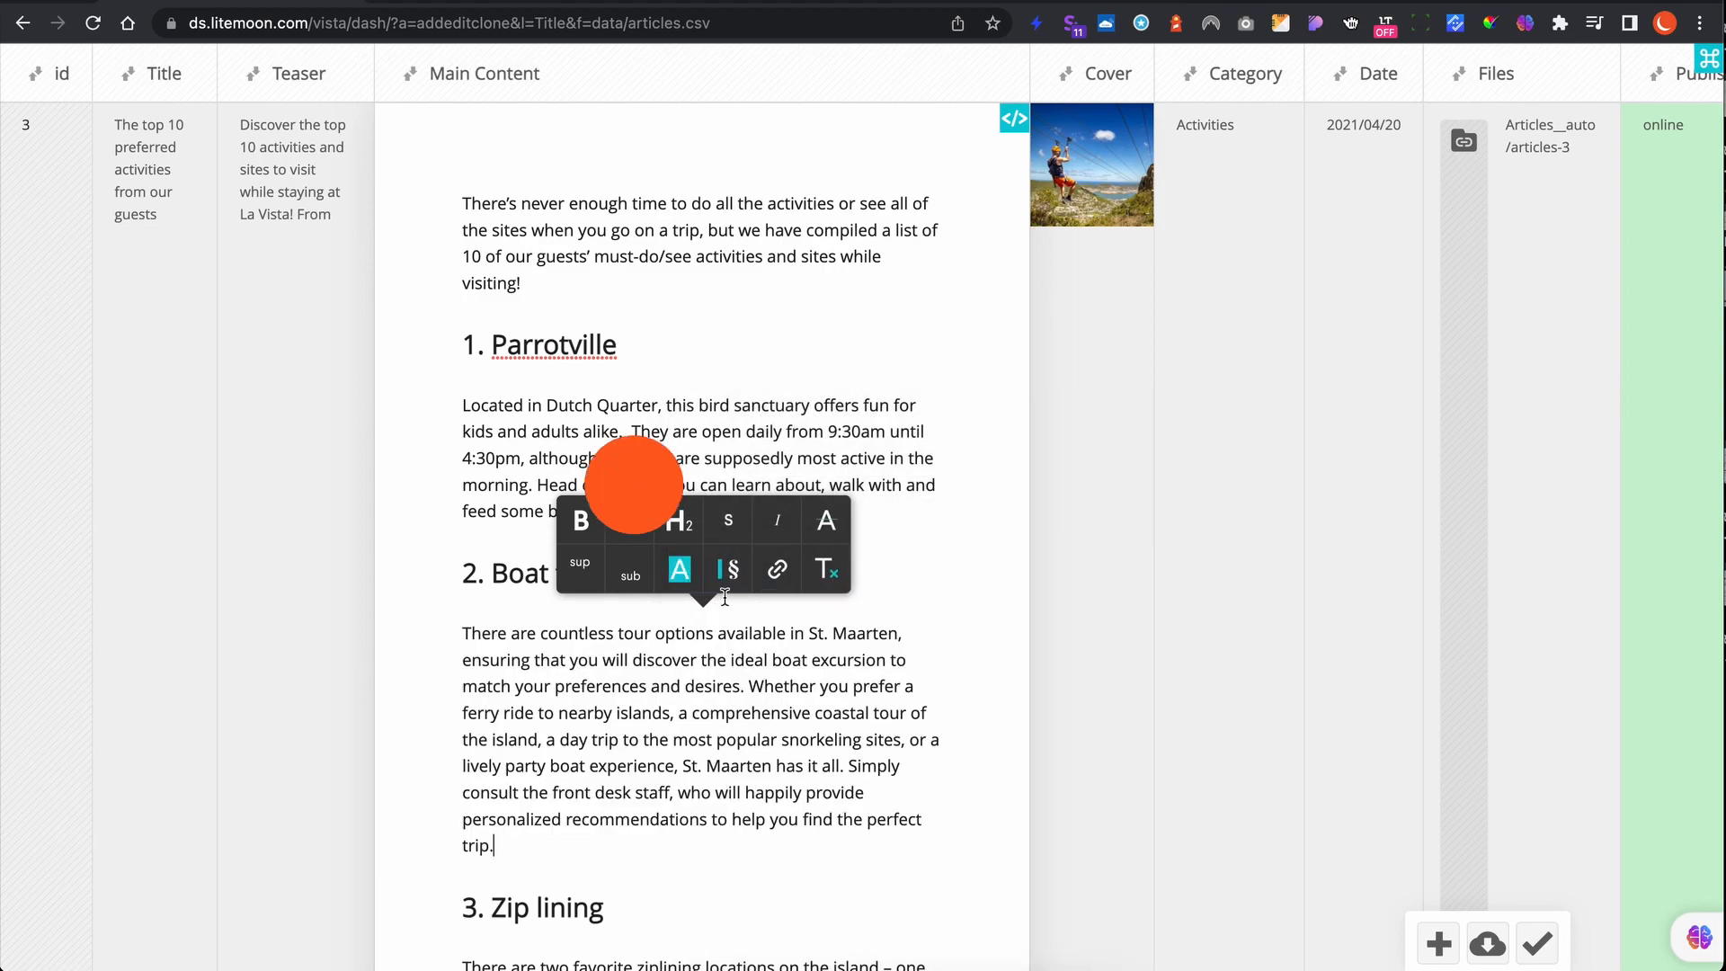